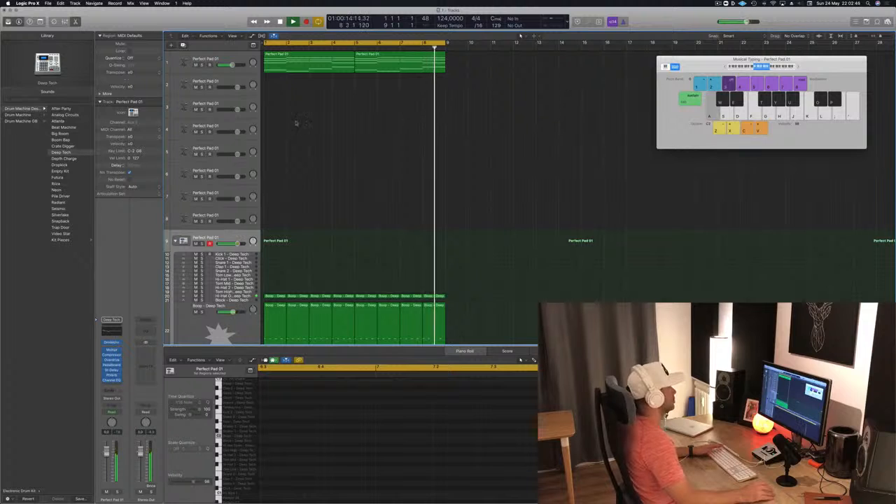
# - Try to extend the first Perfect Pad 01 region to about the middle of bar 6
pyautogui.click(310, 61)
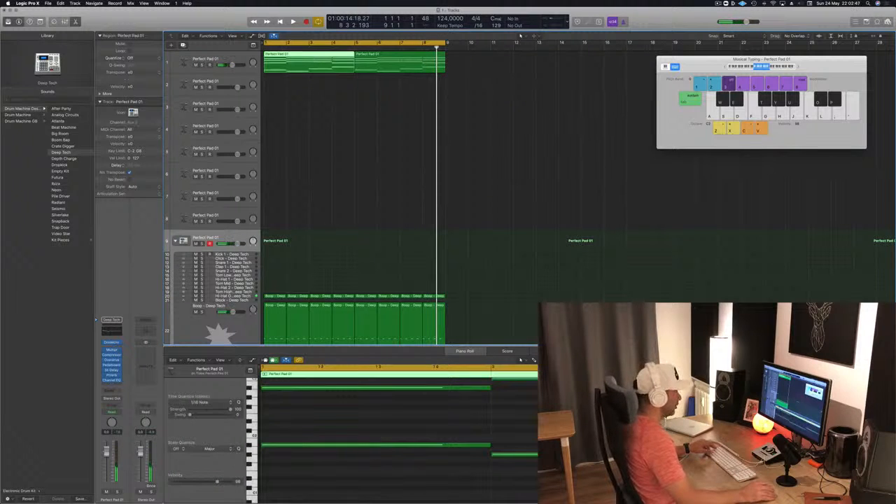
pyautogui.hscroll(-4, 496, 425)
pyautogui.scroll(-5, 496, 424)
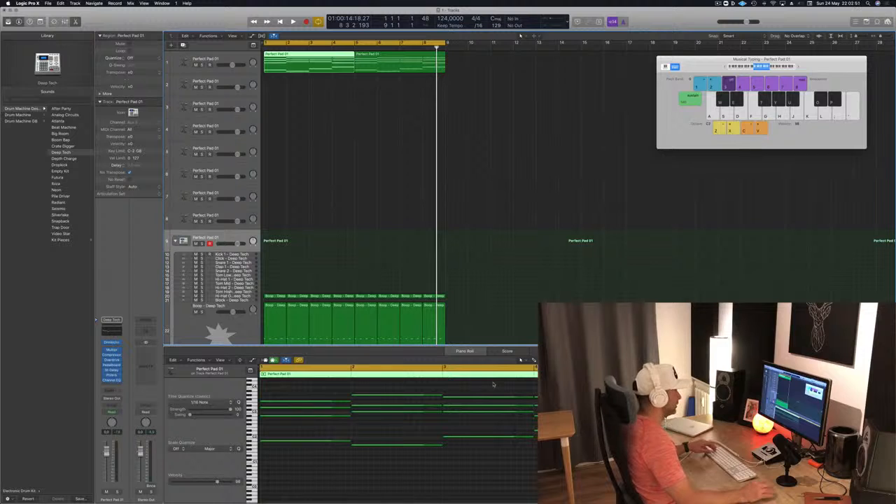
pyautogui.moveTo(626, 374); pyautogui.dragTo(765, 373)
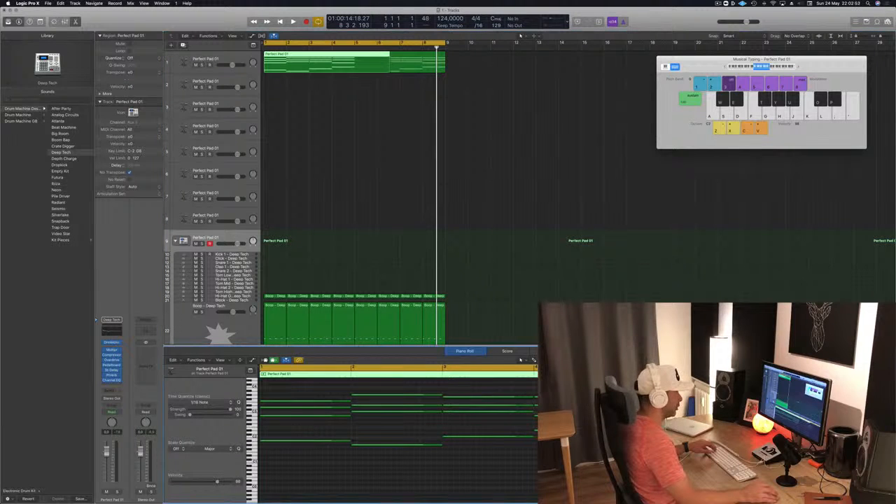
# - Try swapping the third and fourth chords in the first Perfect Pad 01 region, and play the result
pyautogui.moveTo(461, 386); pyautogui.dragTo(480, 462)
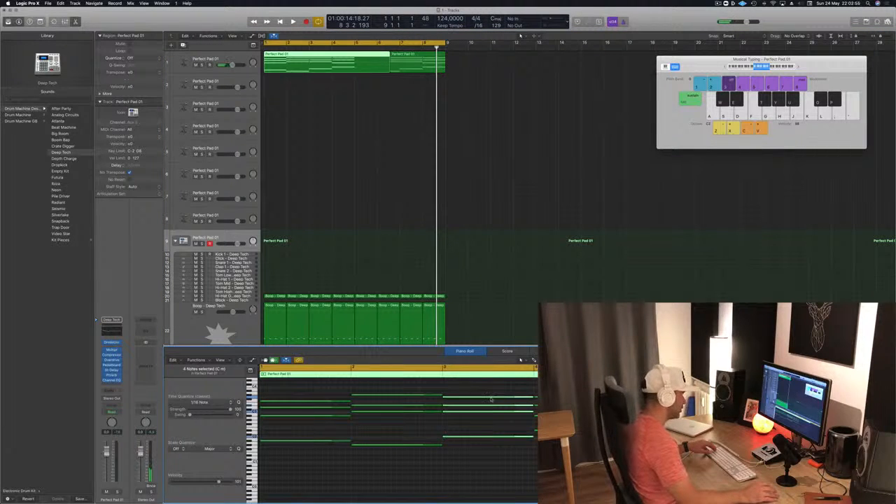
pyautogui.moveTo(487, 398); pyautogui.dragTo(670, 398)
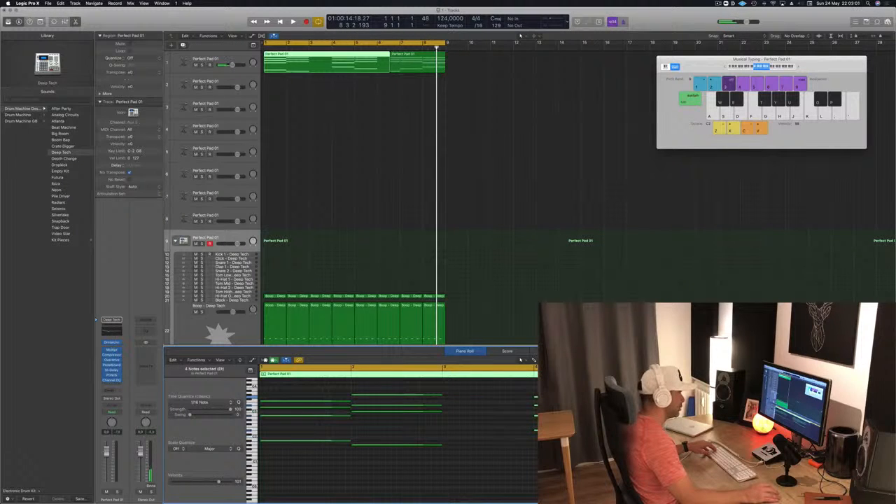
pyautogui.moveTo(519, 397); pyautogui.dragTo(476, 402)
pyautogui.moveTo(648, 387); pyautogui.dragTo(673, 445)
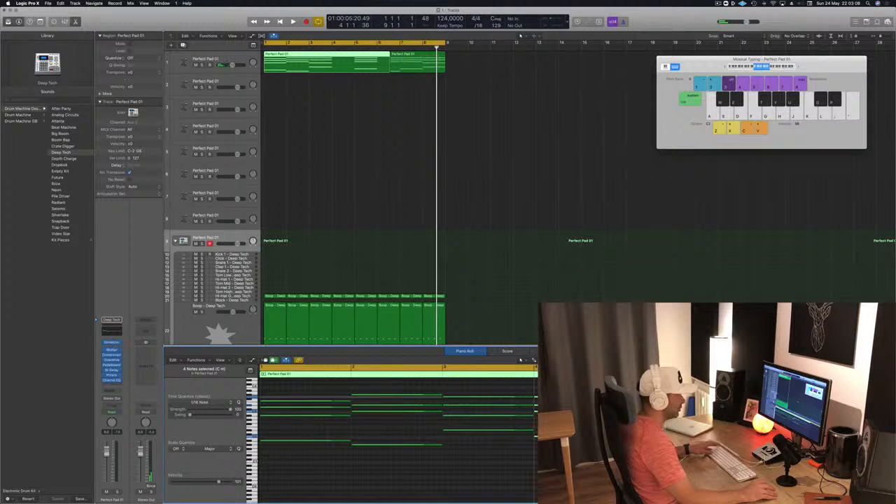
pyautogui.press('space')
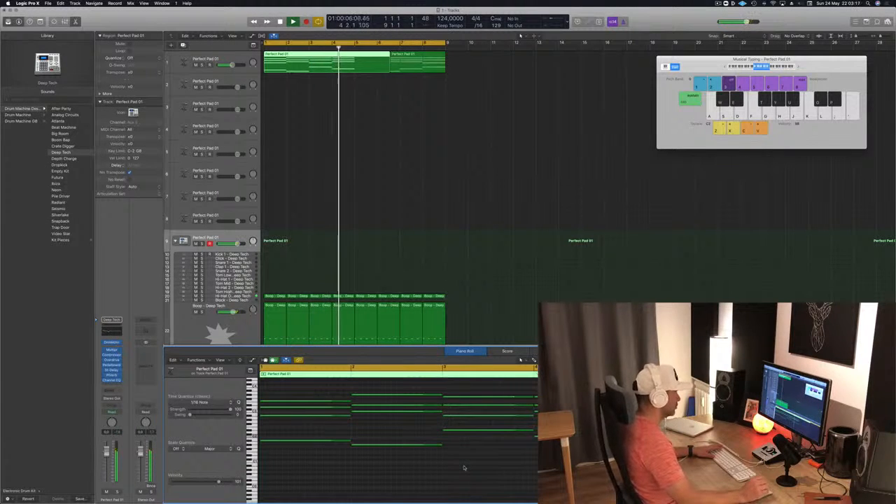
pyautogui.press('space')
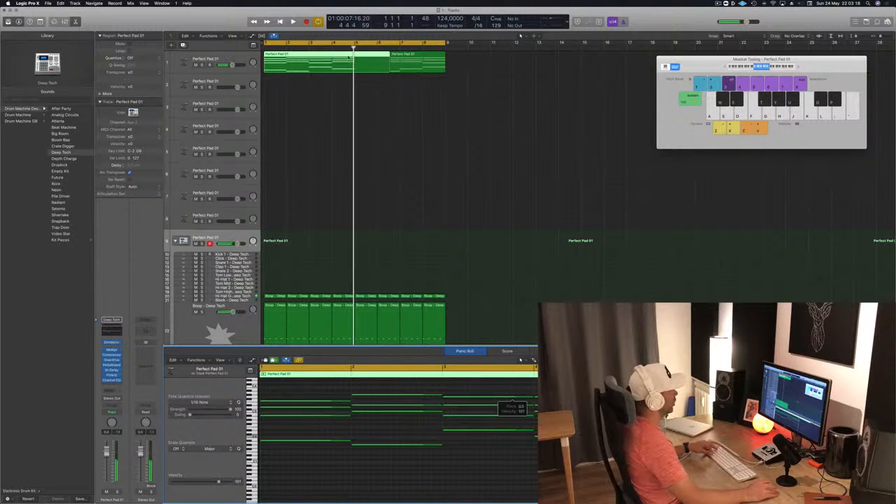
# - Split the extended pad region at bar 5 and delete the remainder along with the second pad region
pyautogui.press('super+t')
pyautogui.click(367, 56)
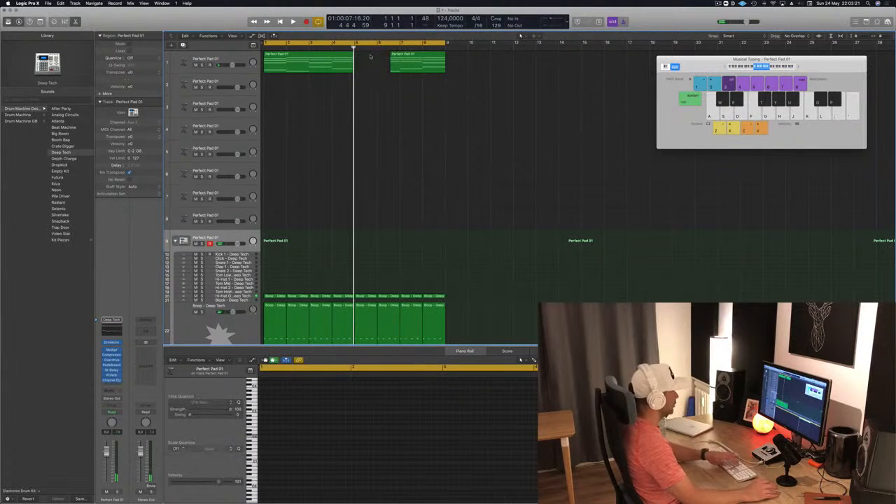
pyautogui.moveTo(410, 60); pyautogui.dragTo(455, 65)
pyautogui.press('Delete')
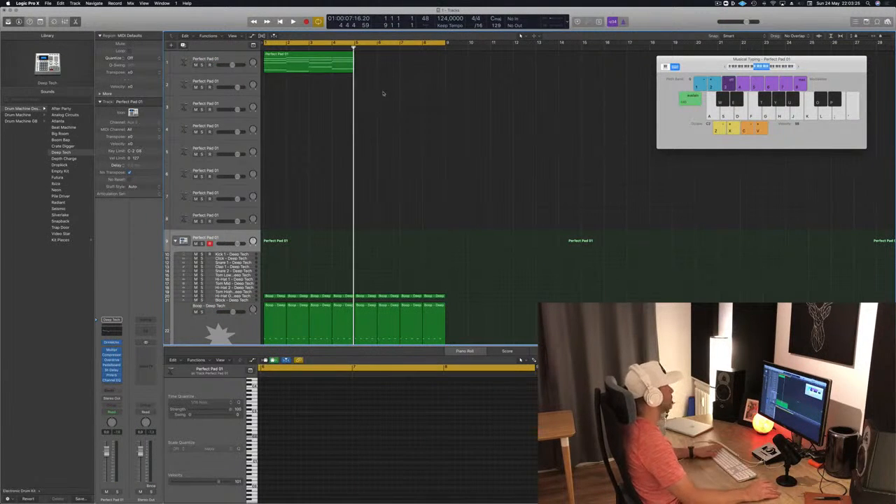
# - Play the remaining pad region with its track's Alchemy window open and positioned clear of the regions
pyautogui.click(341, 64)
pyautogui.press('space')
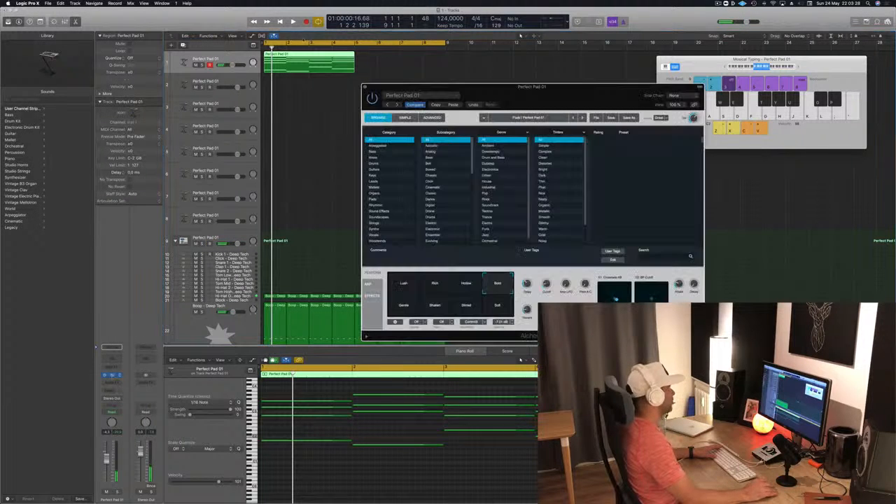
pyautogui.press('space')
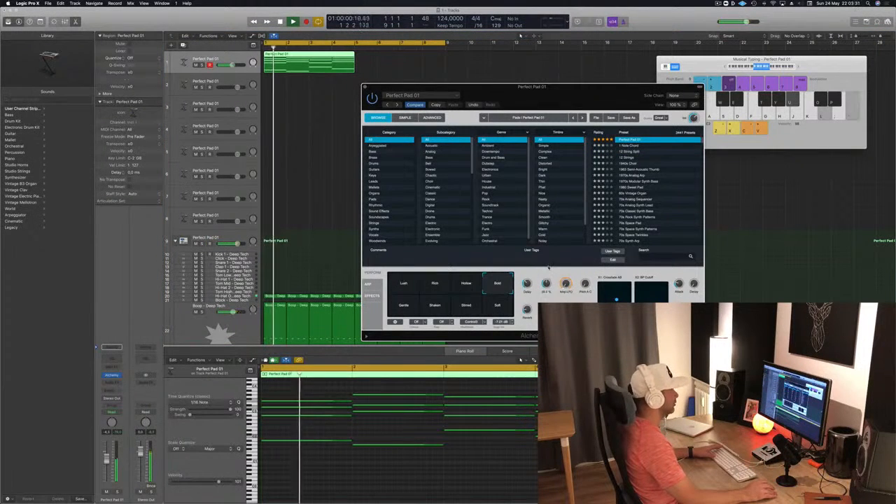
pyautogui.moveTo(576, 106); pyautogui.dragTo(671, 64)
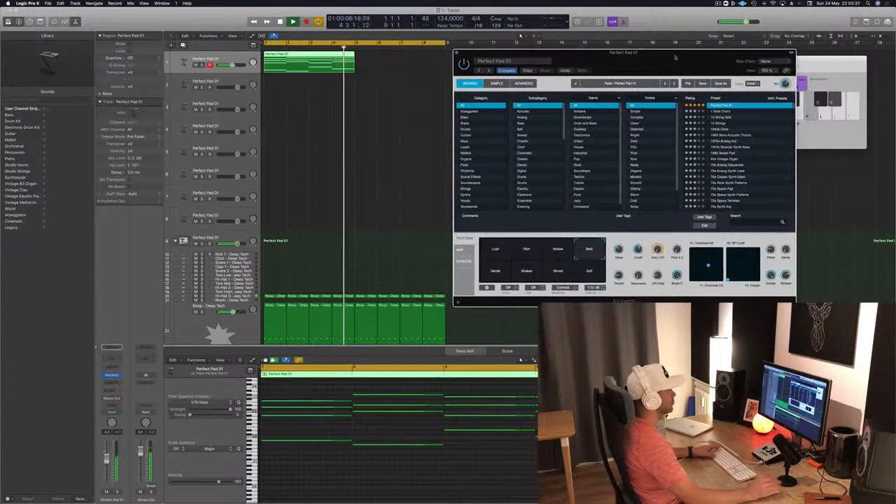
pyautogui.click(403, 121)
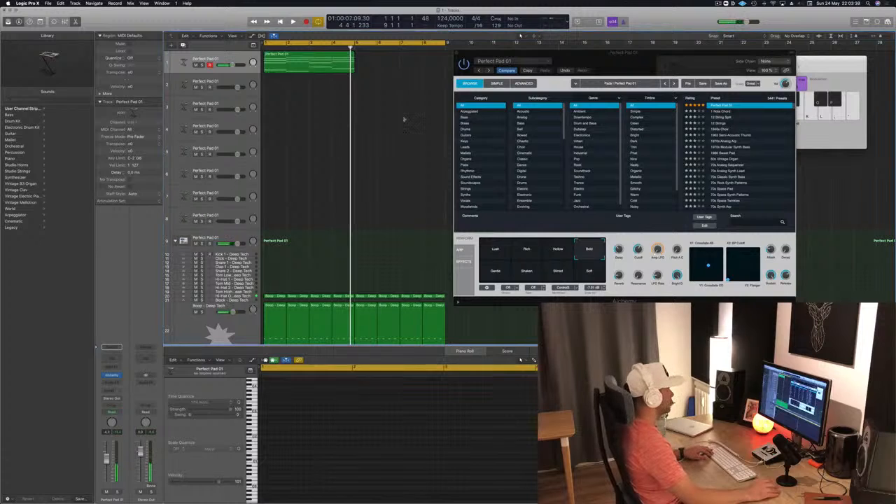
# - Undo the pad edits back through the deletion, split, chord swap and region extension
pyautogui.press('super+z')
pyautogui.press('super+z')
pyautogui.press('super+z')
pyautogui.press('super+z')
pyautogui.press('super+z')
pyautogui.press('super+z')
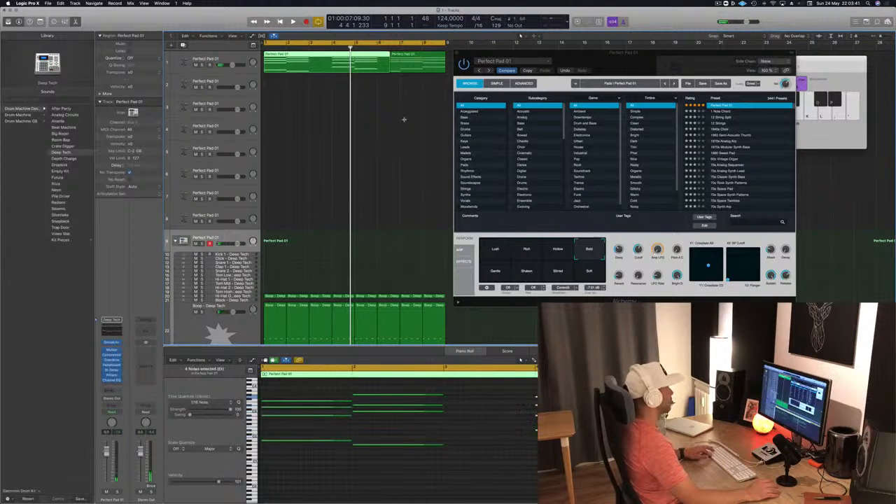
pyautogui.press('super+z')
pyautogui.press('super+z')
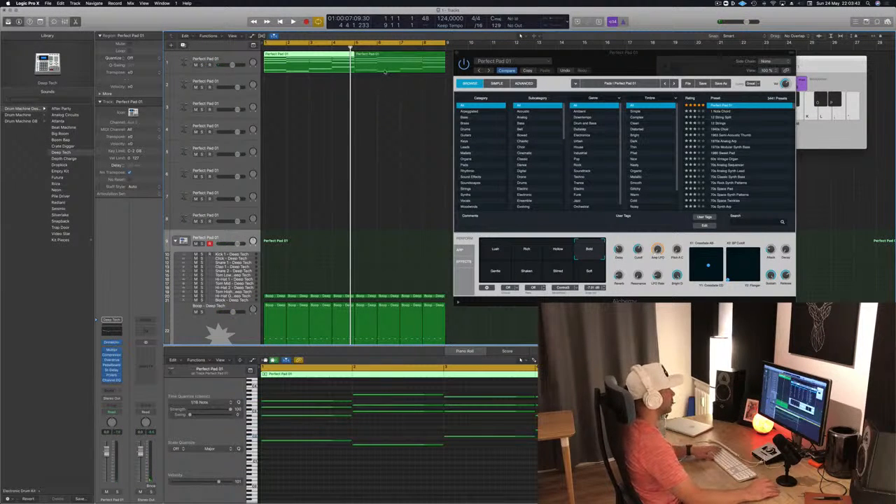
# - Adjust the pad's Cutoff in Alchemy during playback and close the plug-in window
pyautogui.press('space')
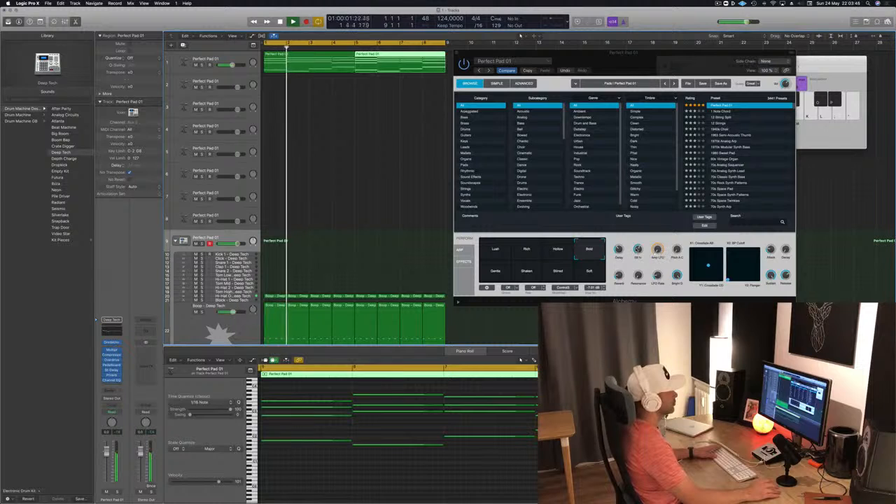
pyautogui.moveTo(638, 249); pyautogui.dragTo(640, 260)
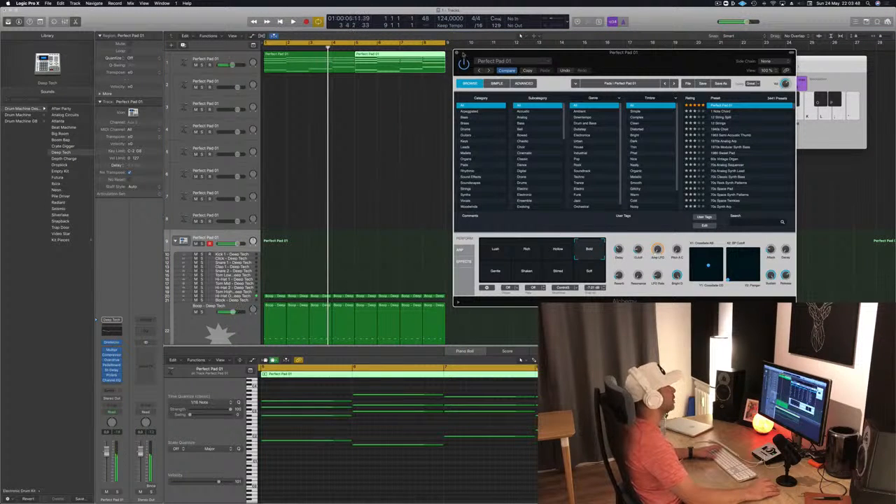
pyautogui.press('super+w')
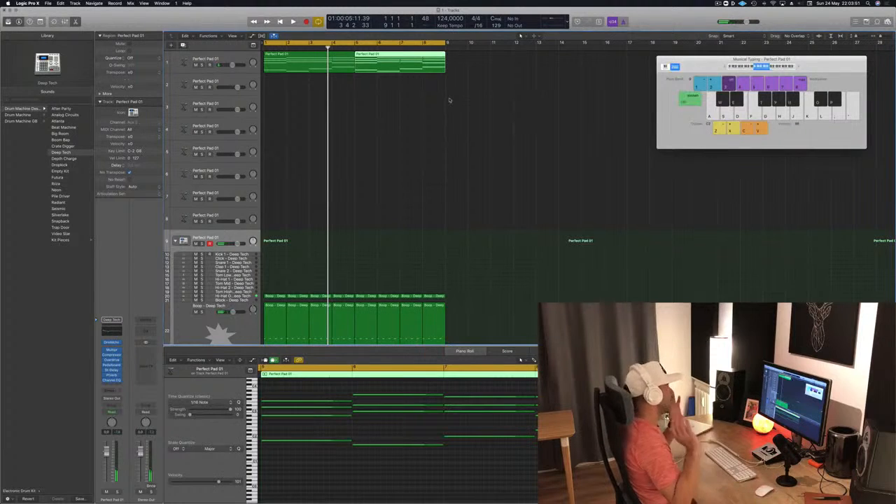
# - Listen to the pad part and copy its first region onto track 2 at bar 1
pyautogui.click(450, 100)
pyautogui.scroll(-1, 448, 101)
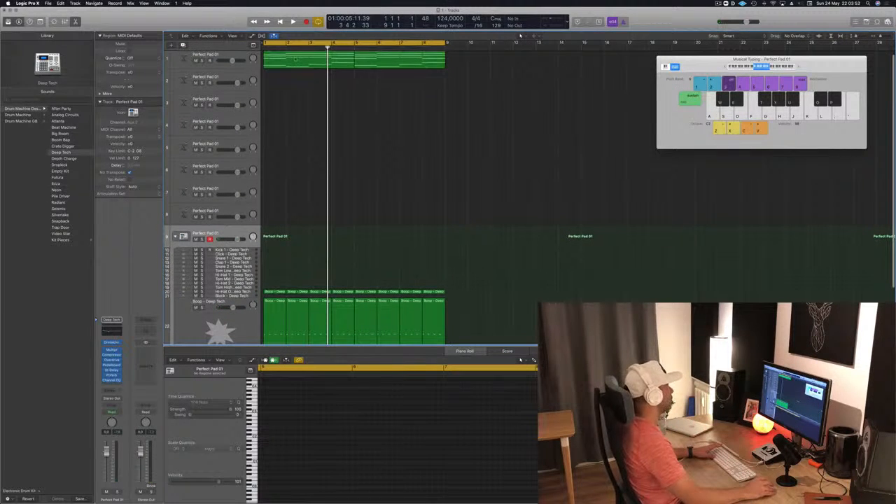
pyautogui.click(339, 61)
pyautogui.scroll(1, 420, 158)
pyautogui.press('space')
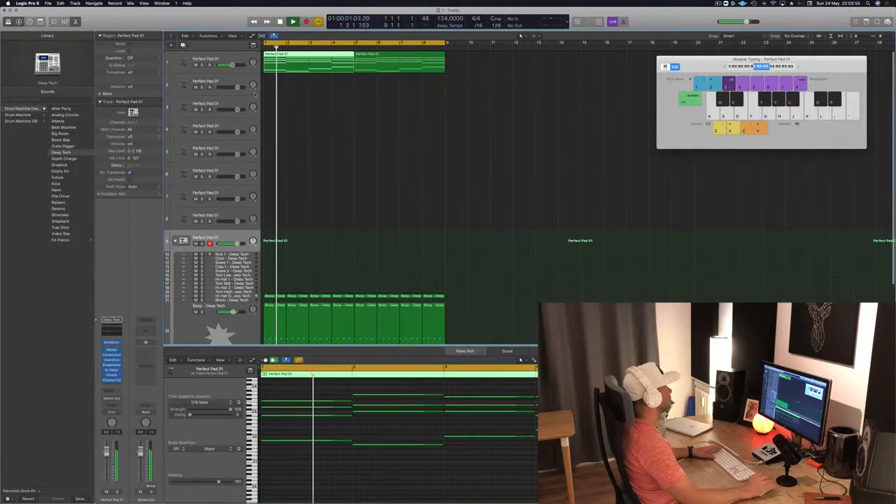
pyautogui.press('space')
pyautogui.moveTo(296, 59)
pyautogui.mouseDown()
pyautogui.moveTo(295, 84)
pyautogui.moveTo(295, 65)
pyautogui.mouseUp()
pyautogui.press('space')
pyautogui.press('space')
pyautogui.click(295, 84)
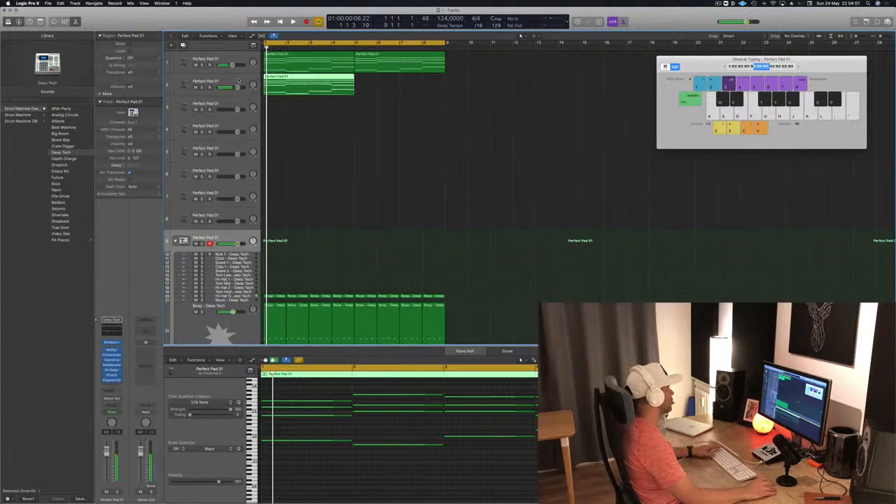
# - Open Alchemy on track 2 and load the 70s Synth Lead Hero preset from the Bass category
pyautogui.click(112, 375)
pyautogui.moveTo(149, 24); pyautogui.dragTo(491, 111)
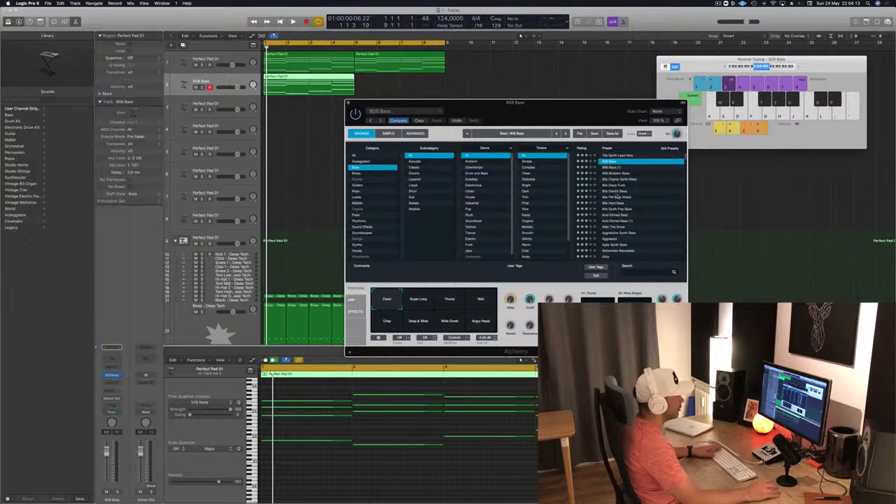
pyautogui.click(619, 191)
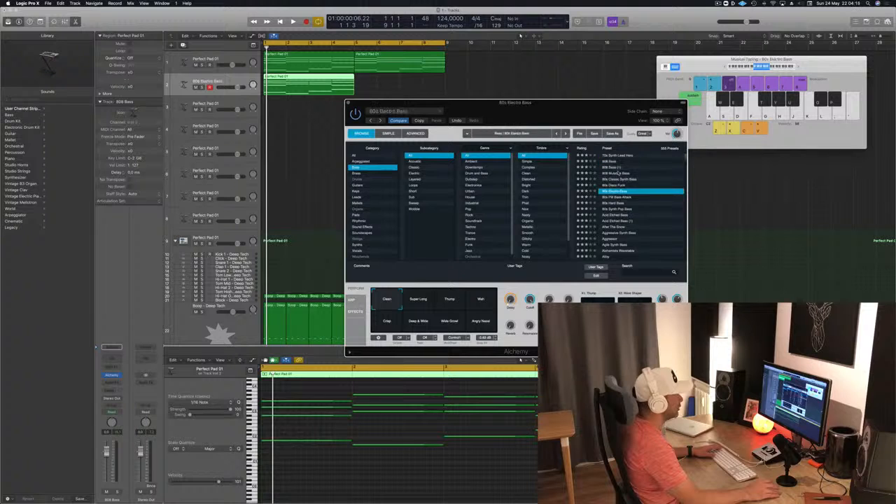
pyautogui.scroll(-3, 338, 426)
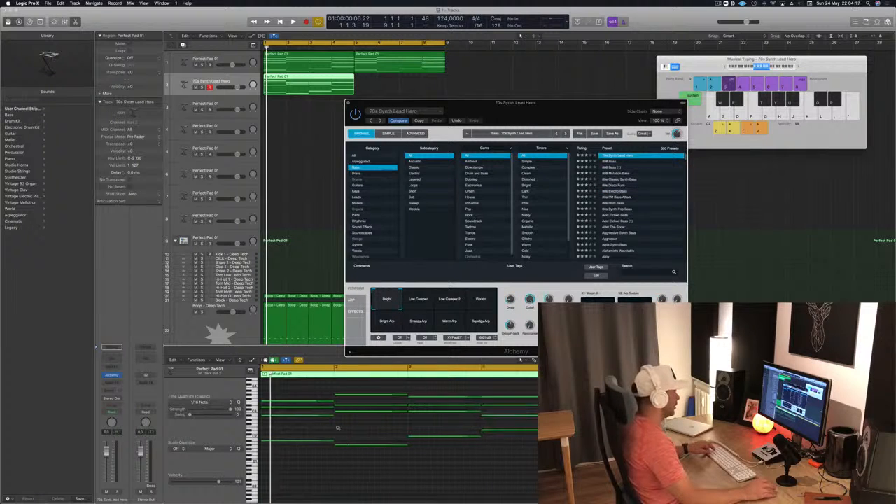
# - Delete the upper notes of the four chords in the track 2 region, keeping only each chord's lowest note
pyautogui.moveTo(281, 392); pyautogui.dragTo(488, 421)
pyautogui.press('Delete')
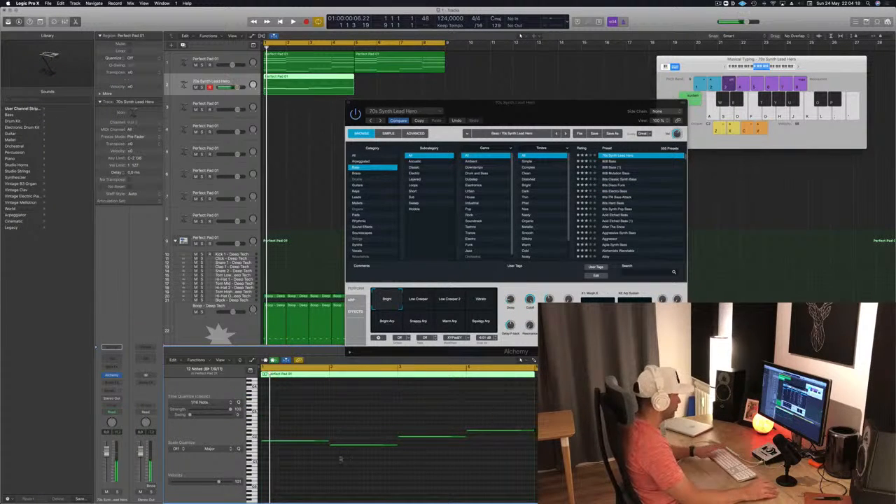
pyautogui.press('space')
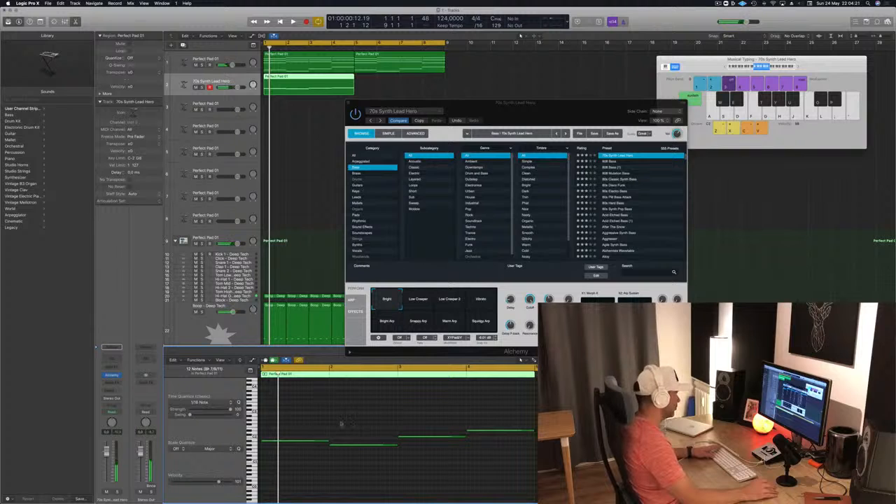
# - Shorten all four bass notes to brief stabs at the start of each bar
pyautogui.press('super+a')
pyautogui.moveTo(328, 441); pyautogui.dragTo(265, 443)
pyautogui.press('super+Right')
pyautogui.press('super+Right')
pyautogui.press('super+Right')
pyautogui.press('super+Right')
pyautogui.press('super+Right')
pyautogui.press('space')
# - Duplicate the four short bass notes slightly further into each bar and listen to the pattern
pyautogui.press('super+Left')
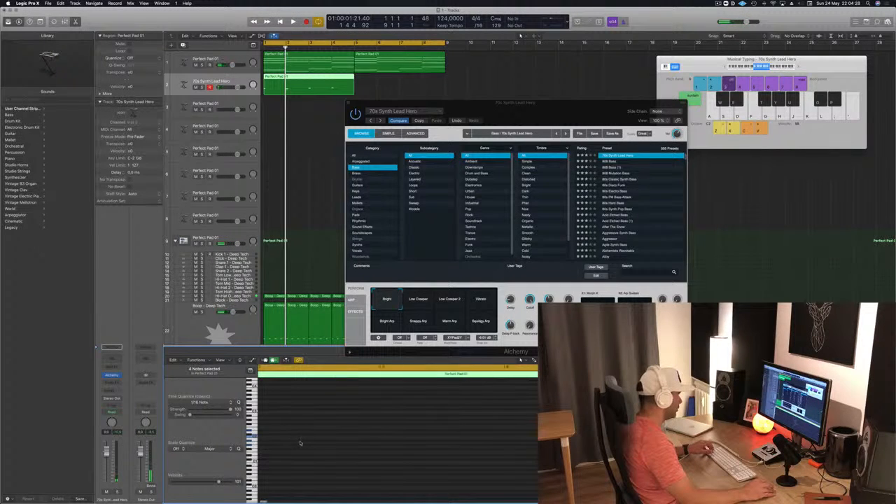
pyautogui.moveTo(315, 443); pyautogui.dragTo(378, 443)
pyautogui.press('space')
pyautogui.press('super+Left')
pyautogui.press('super+Left')
pyautogui.press('super+Left')
pyautogui.press('super+Left')
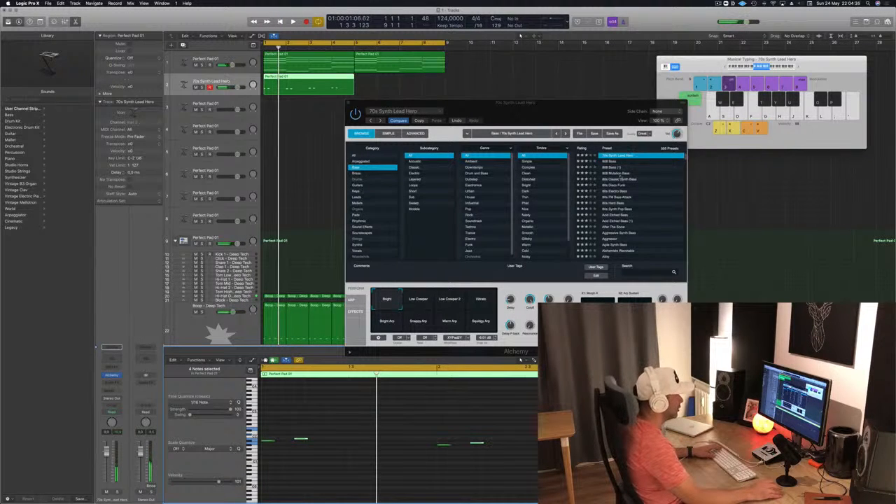
# - Load the Lazarus bass preset on track 2 and audition it with the arrangement
pyautogui.scroll(2, 621, 175)
pyautogui.click(629, 155)
pyautogui.press('space')
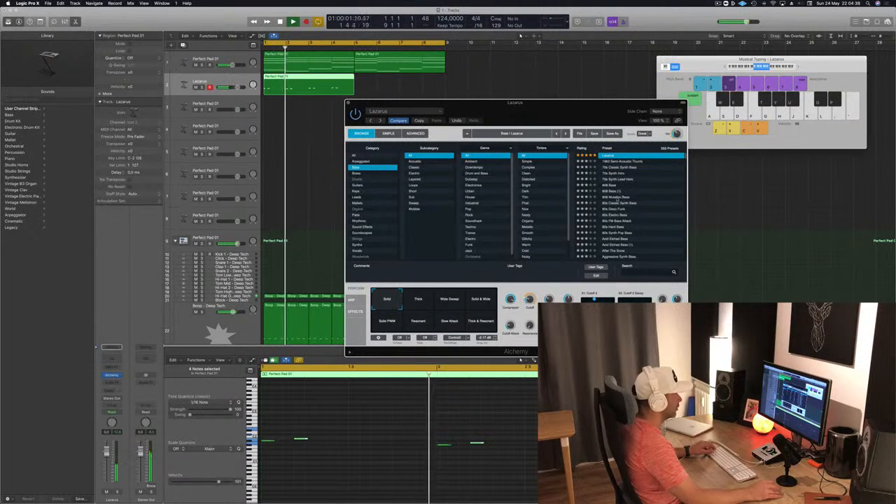
pyautogui.press('space')
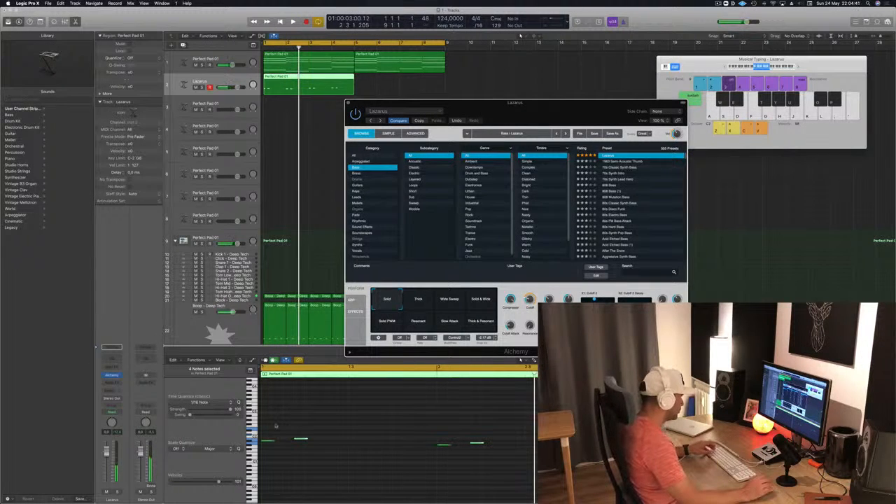
# - Lower the four duplicated bass notes to the same pitch as their originals and play the pattern
pyautogui.press('space')
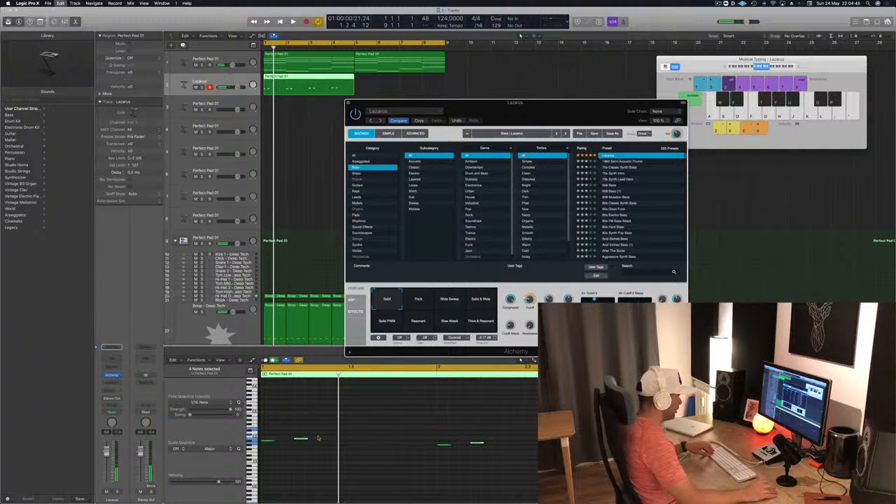
pyautogui.moveTo(268, 441); pyautogui.dragTo(303, 443)
pyautogui.press('space')
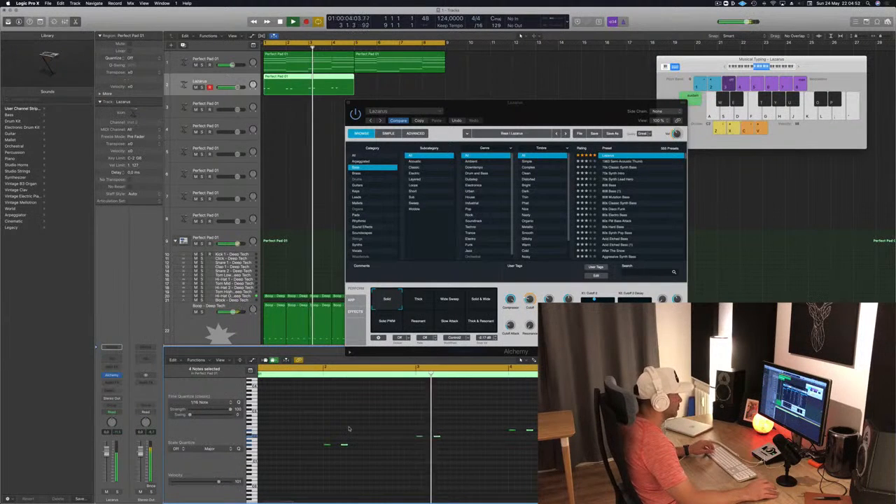
# - Copy the Lazarus bass region to bar 5 and play the section with the Alchemy window moved aside
pyautogui.moveTo(554, 99); pyautogui.dragTo(669, 103)
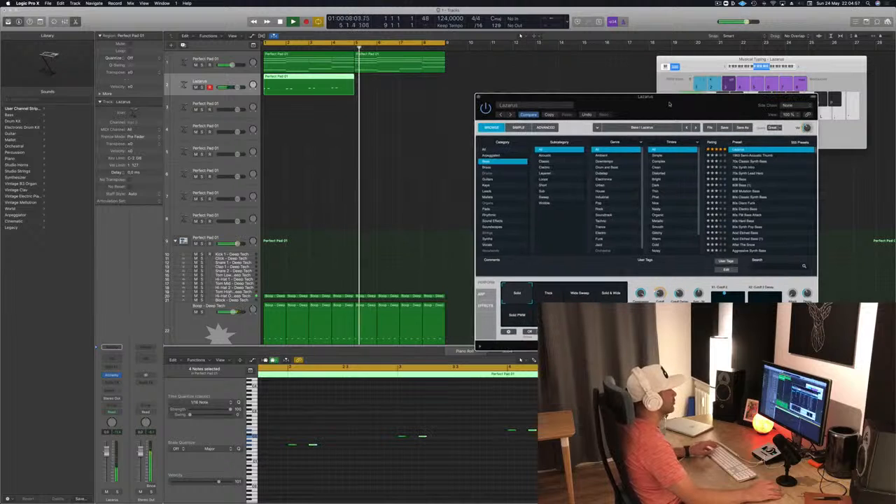
pyautogui.moveTo(300, 82); pyautogui.dragTo(392, 85)
pyautogui.press('space')
pyautogui.moveTo(636, 103); pyautogui.dragTo(634, 82)
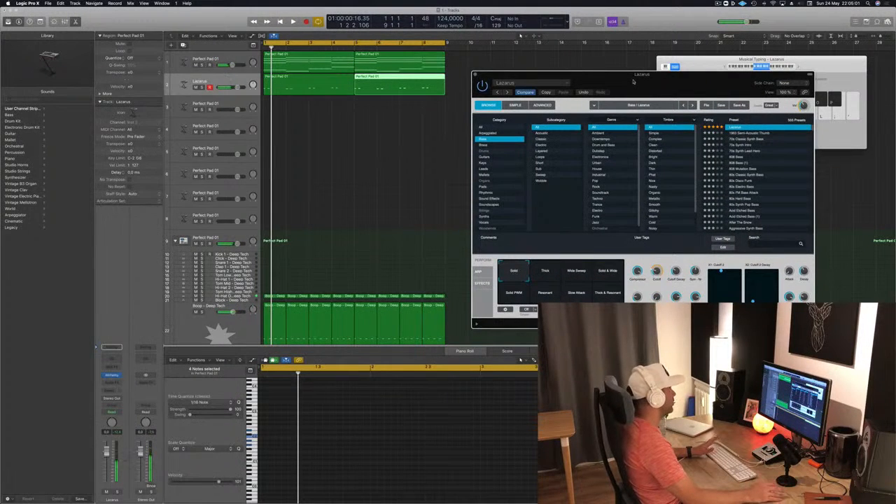
# - Play the arrangement from the start, briefly soloing the Boop drum track, and close the Alchemy window
pyautogui.click(202, 310)
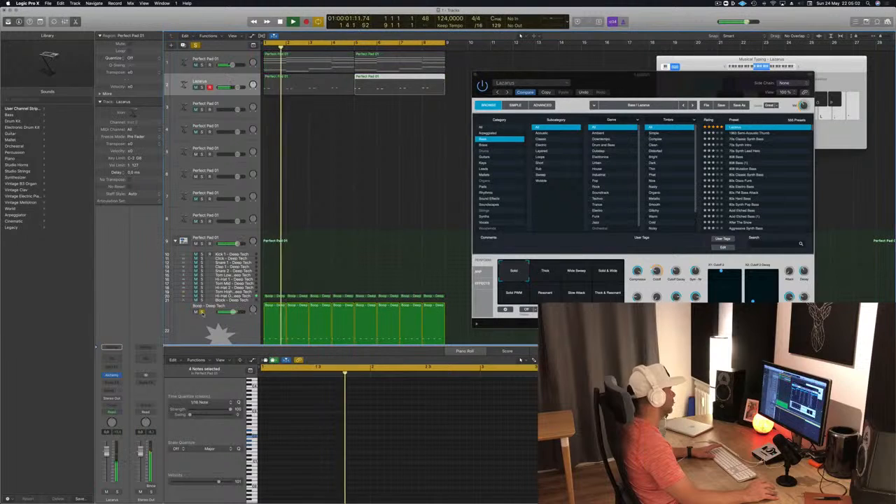
pyautogui.click(203, 311)
pyautogui.press('Return')
pyautogui.moveTo(691, 81); pyautogui.dragTo(565, 150)
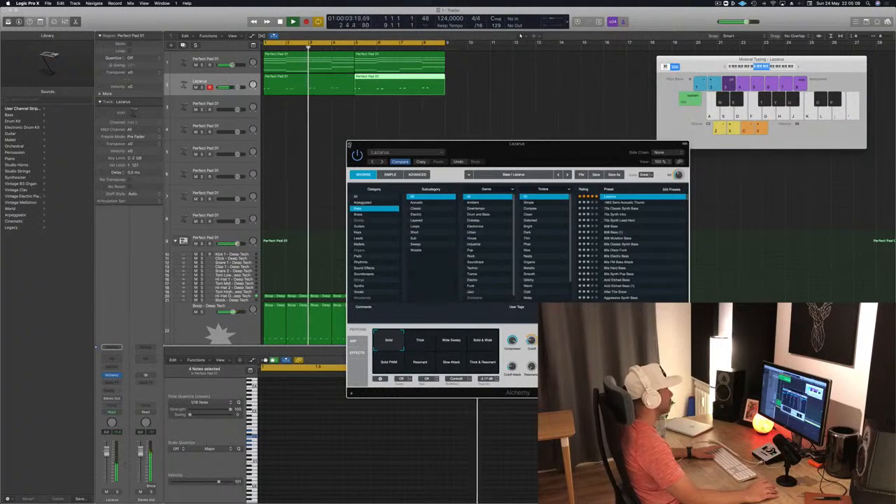
pyautogui.press('super+w')
# - Repeat the pair of short notes within each bar of the first Lazarus bass region and play the denser pattern
pyautogui.click(289, 86)
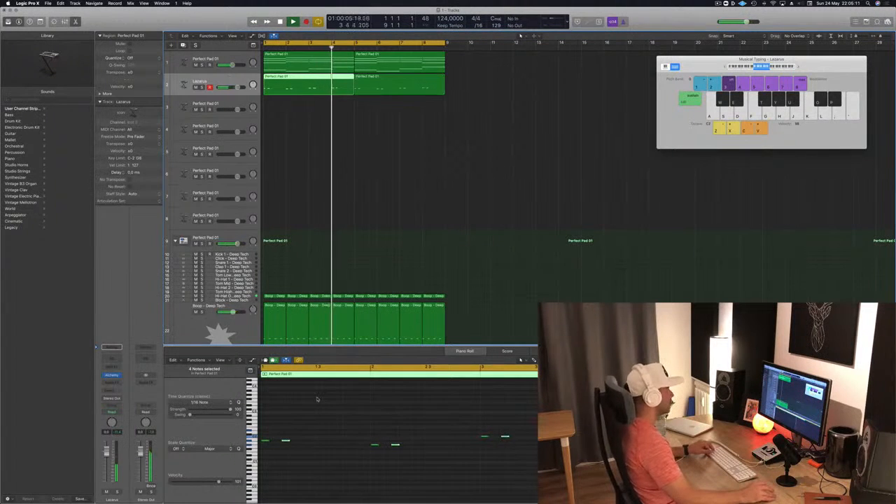
pyautogui.press('space')
pyautogui.click(324, 436)
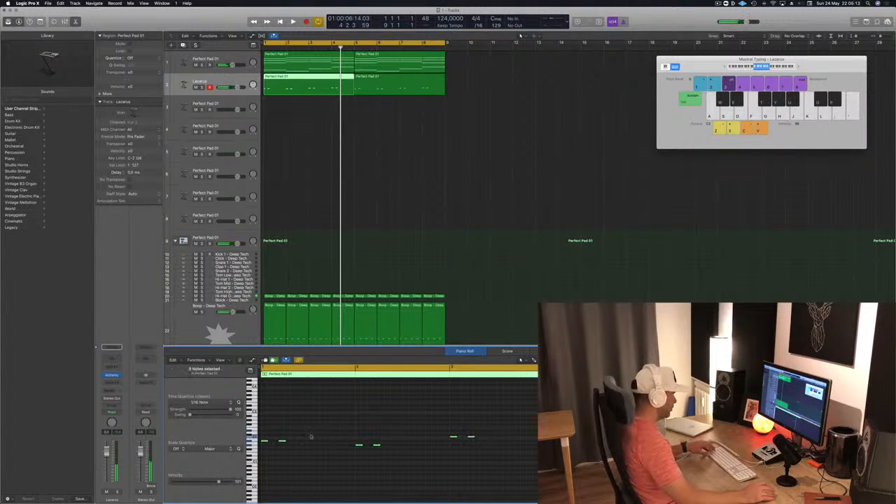
pyautogui.moveTo(264, 443); pyautogui.dragTo(329, 443)
pyautogui.press('space')
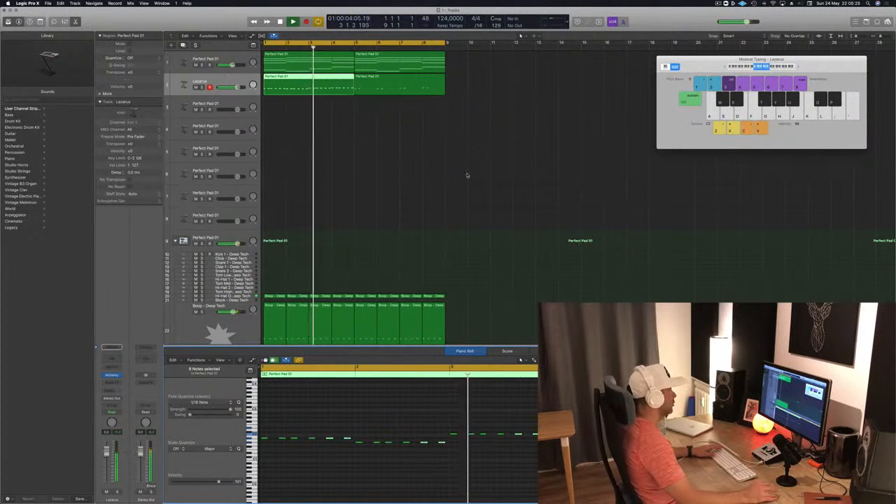
# - Replace the Lazarus region at bar 5 with a copy of the updated first bass region
pyautogui.scroll(-1, 406, 210)
pyautogui.scroll(1, 393, 140)
pyautogui.click(391, 76)
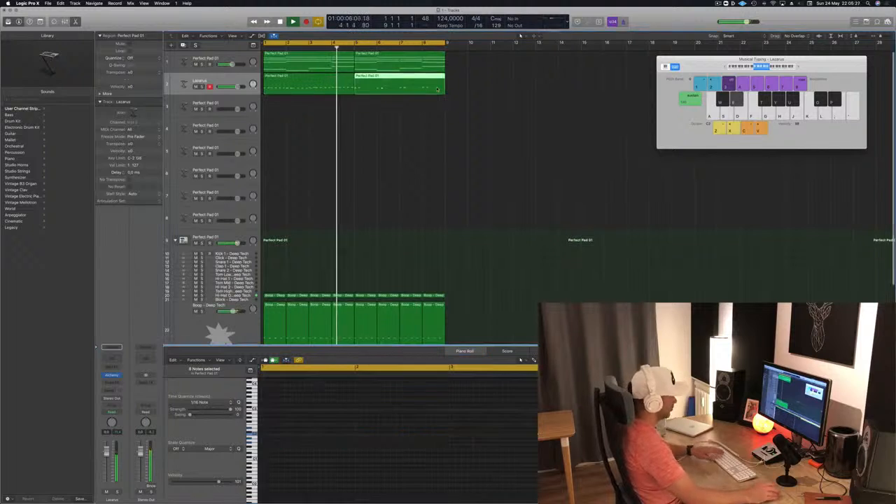
pyautogui.press('Delete')
pyautogui.moveTo(294, 76); pyautogui.dragTo(380, 80)
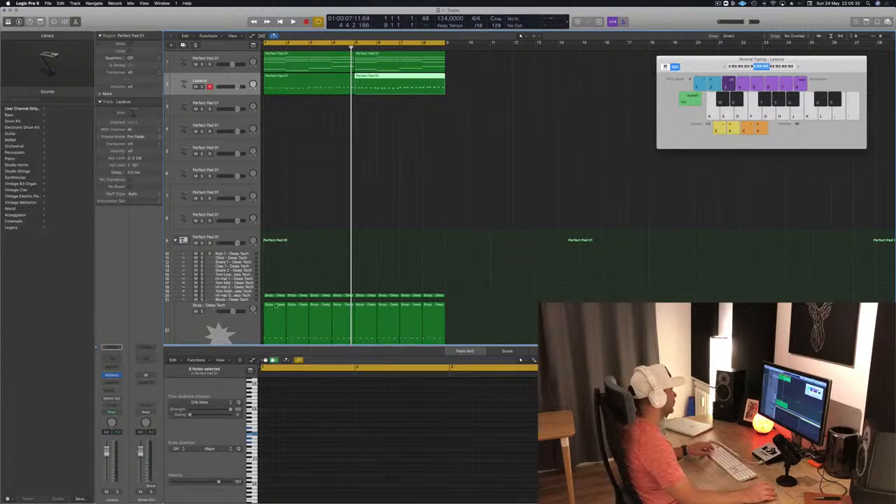
# - Play the pad, bass and drums together from the start and check the pad chords in the first region
pyautogui.click(277, 306)
pyautogui.press('Return')
pyautogui.press('space')
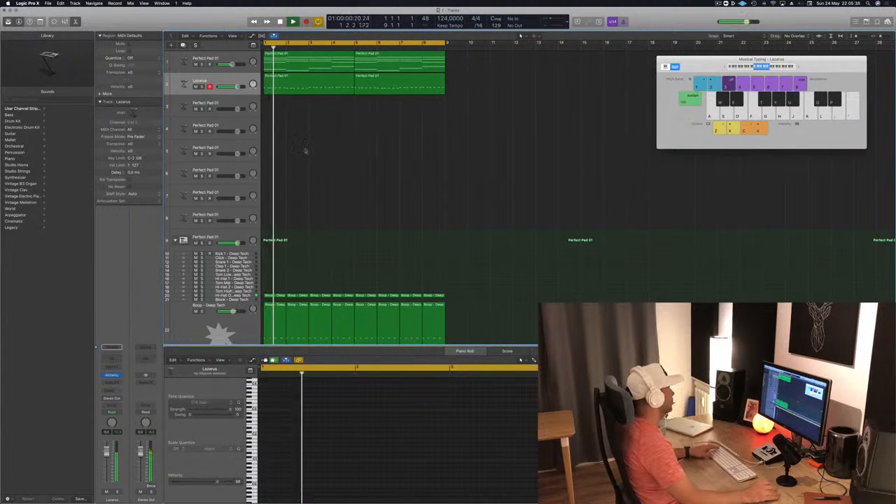
pyautogui.click(301, 62)
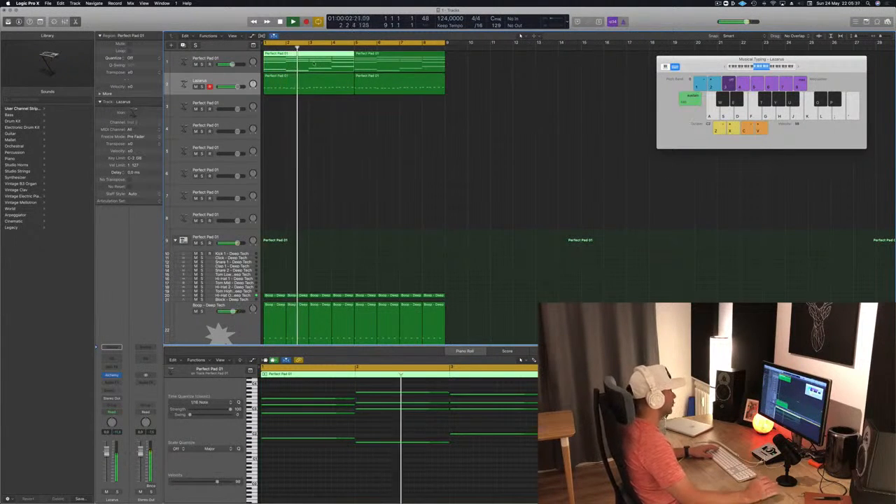
pyautogui.scroll(-1, 378, 179)
pyautogui.scroll(1, 357, 168)
pyautogui.press('super+Left')
pyautogui.press('space')
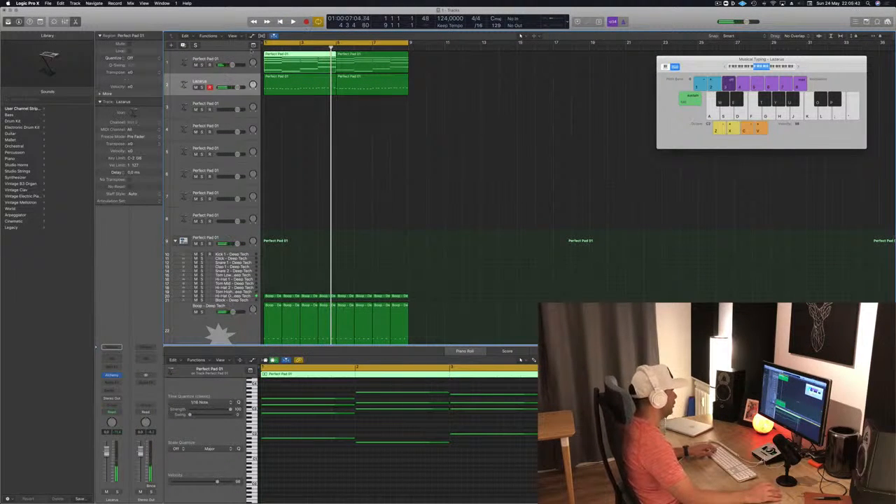
# - Create a software instrument track below Lazarus with the stereo Studio Horns instrument
pyautogui.click(216, 81)
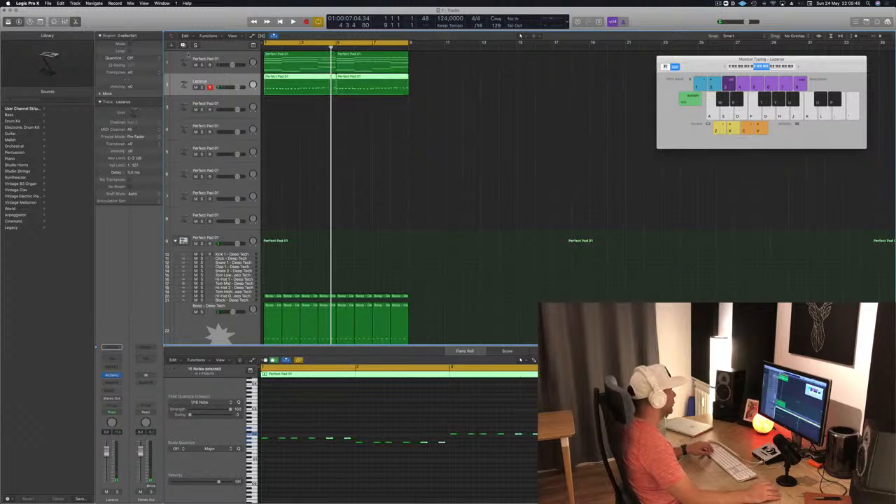
pyautogui.press('alt+super+n')
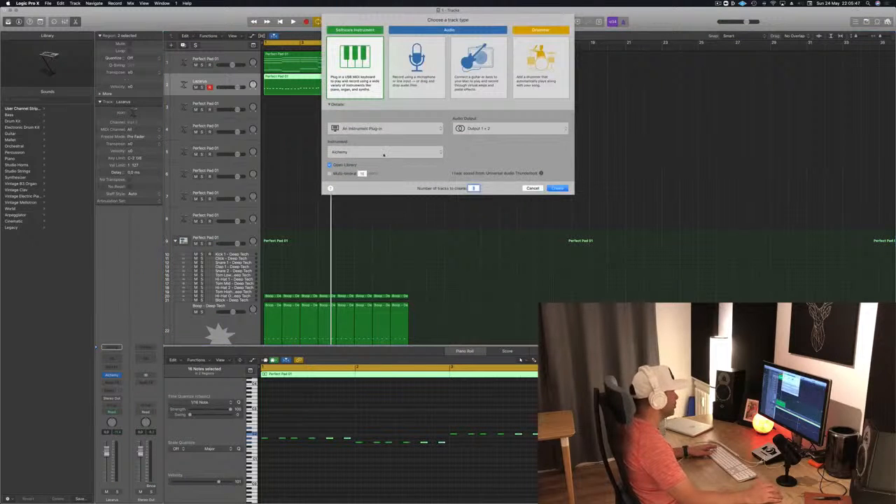
pyautogui.click(358, 153)
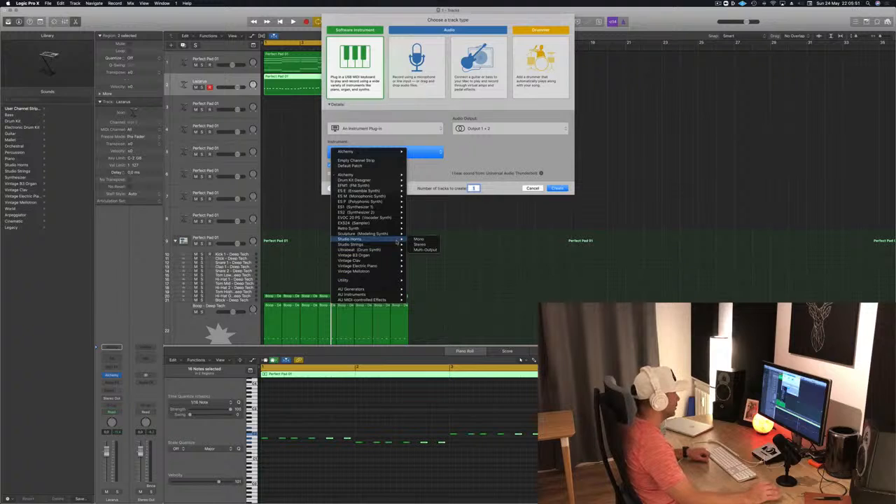
pyautogui.click(427, 244)
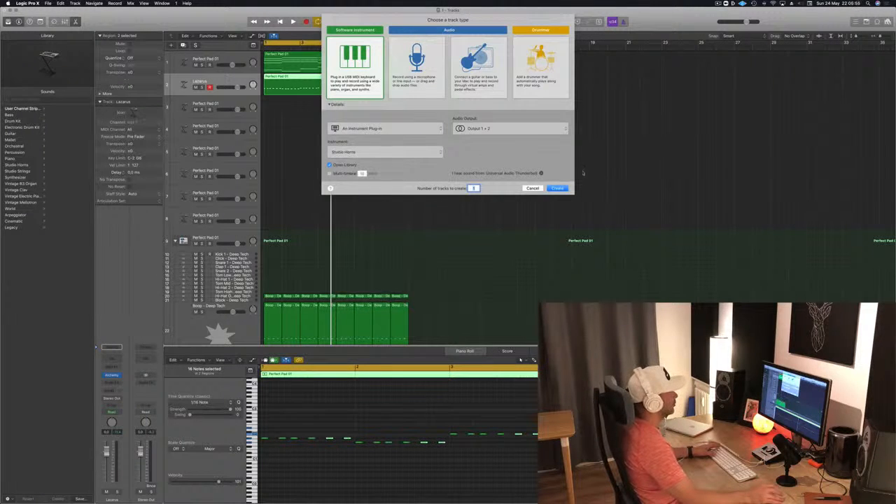
pyautogui.press('Return')
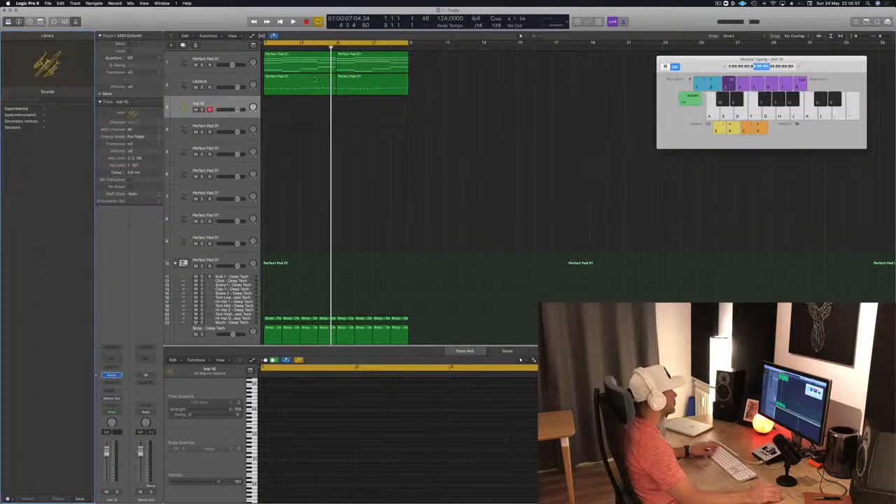
# - Copy the first pad region onto the Studio Horns track and delete all but the highest note of each chord
pyautogui.moveTo(291, 67); pyautogui.dragTo(291, 109)
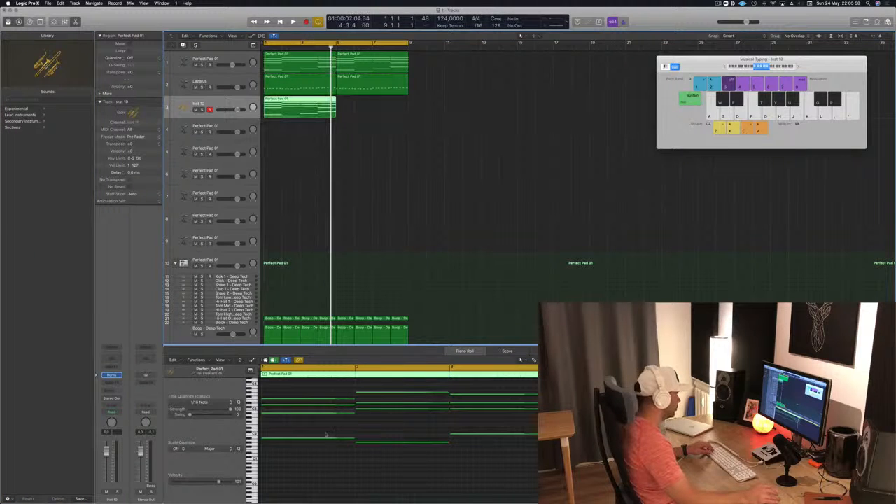
pyautogui.moveTo(311, 474); pyautogui.dragTo(538, 402)
pyautogui.press('Delete')
# - Open the Studio Horns plug-in and look through its single instruments, sections and articulations
pyautogui.click(245, 107)
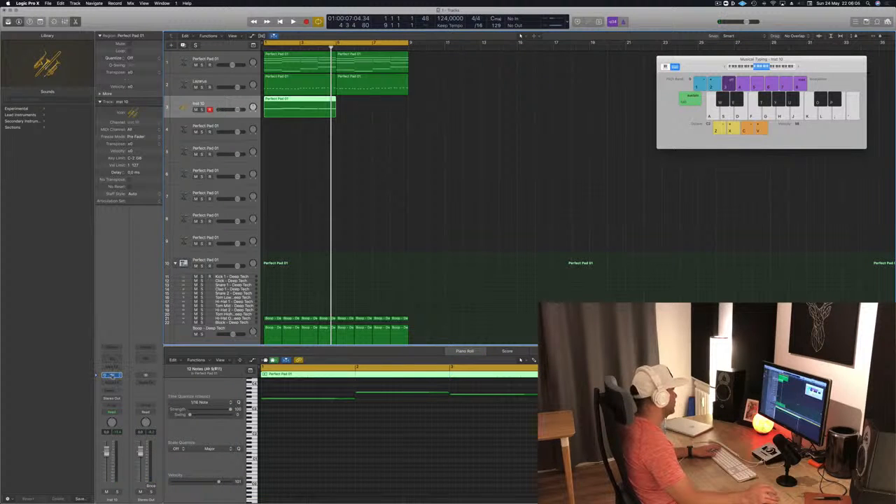
pyautogui.click(112, 376)
pyautogui.moveTo(210, 16); pyautogui.dragTo(464, 89)
pyautogui.click(408, 133)
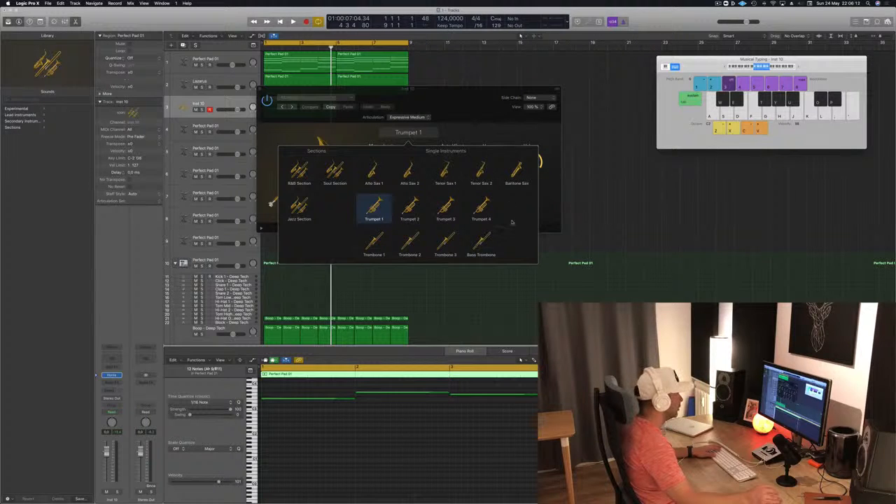
pyautogui.click(532, 127)
pyautogui.click(422, 119)
pyautogui.click(474, 101)
pyautogui.moveTo(417, 96); pyautogui.dragTo(589, 110)
# - Play the Trumpet 1 part and delete the copied region from track 3
pyautogui.press('space')
pyautogui.moveTo(366, 114); pyautogui.dragTo(280, 121)
pyautogui.press('Delete')
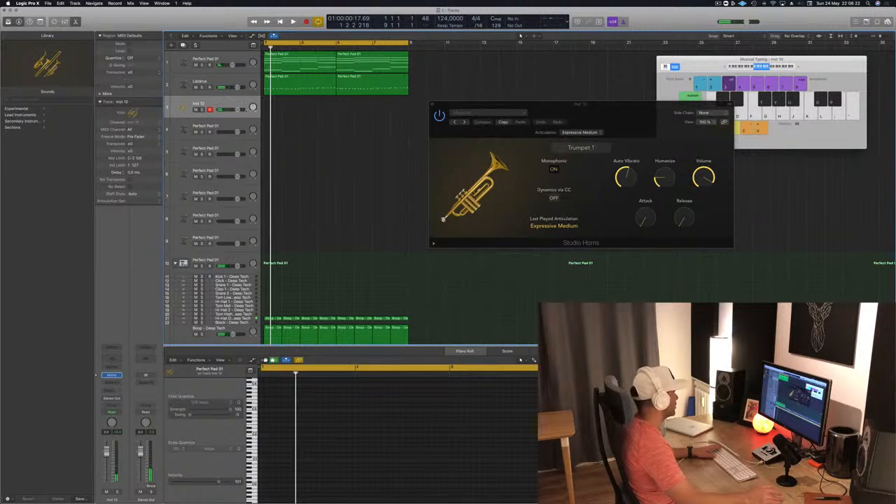
# - Load the Trombone Pad preset on track 3 and give it only the top notes of the first pad region
pyautogui.click(21, 114)
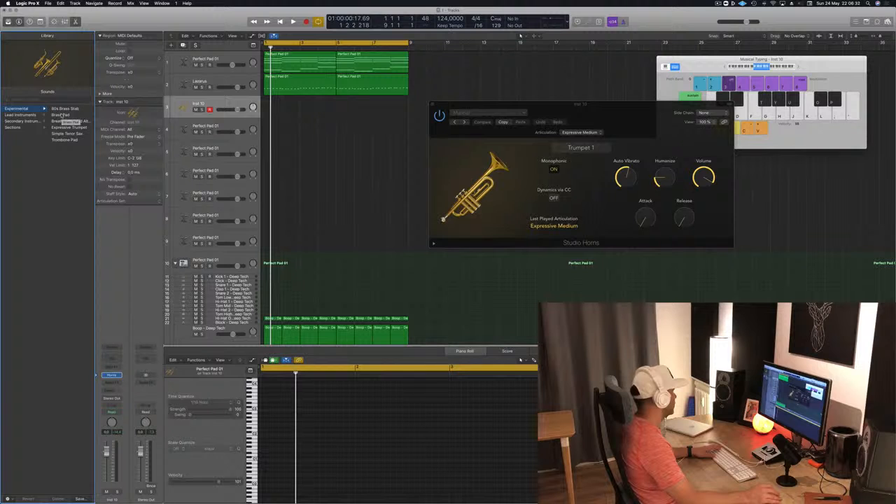
pyautogui.click(64, 140)
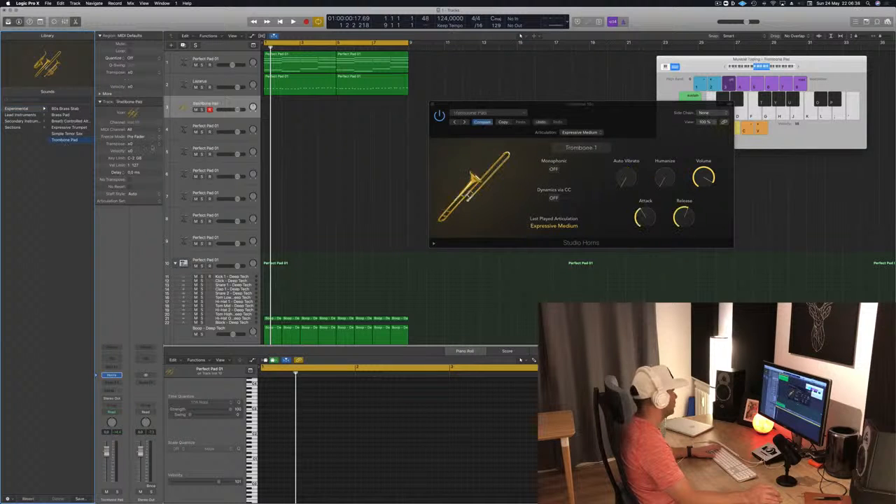
pyautogui.moveTo(302, 66); pyautogui.dragTo(302, 101)
pyautogui.moveTo(292, 474); pyautogui.dragTo(553, 403)
pyautogui.press('Delete')
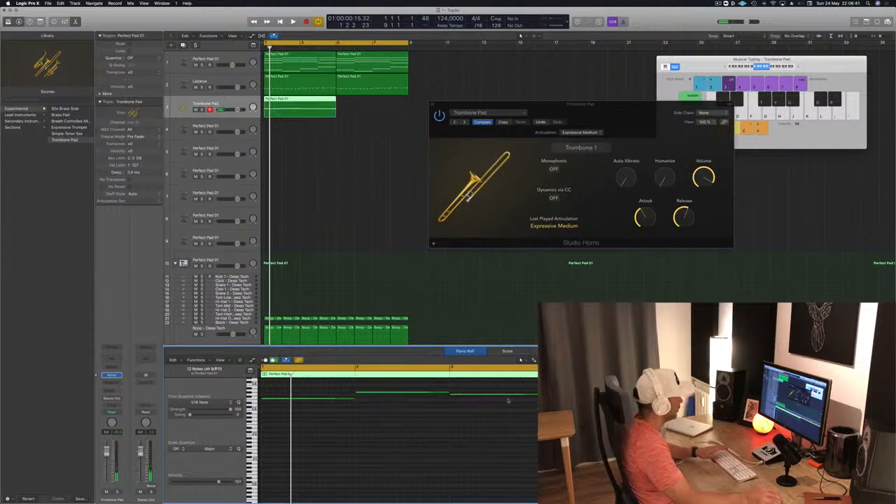
# - Listen to the Trombone Pad melody together with the pad, bass and drums
pyautogui.press('space')
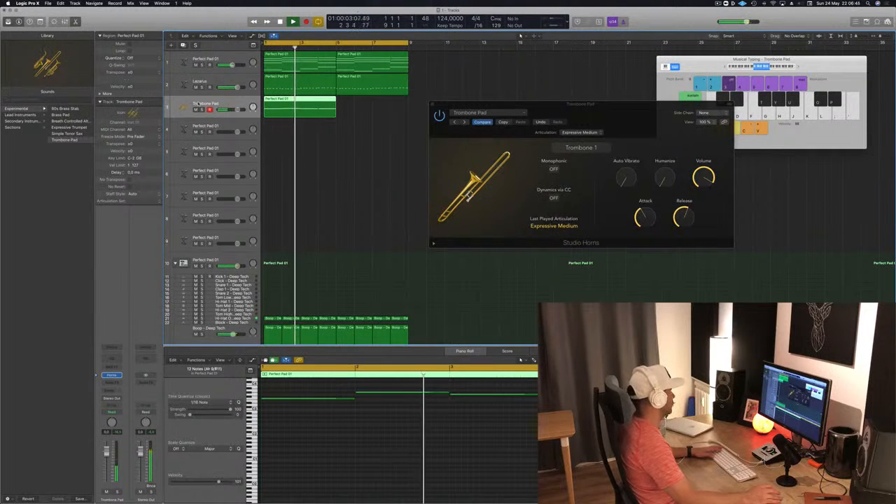
pyautogui.press('space')
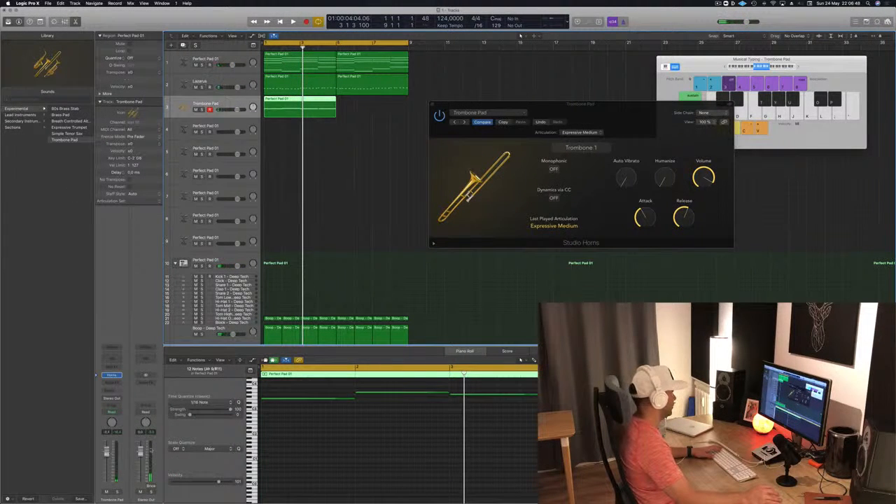
pyautogui.press('Return')
pyautogui.press('space')
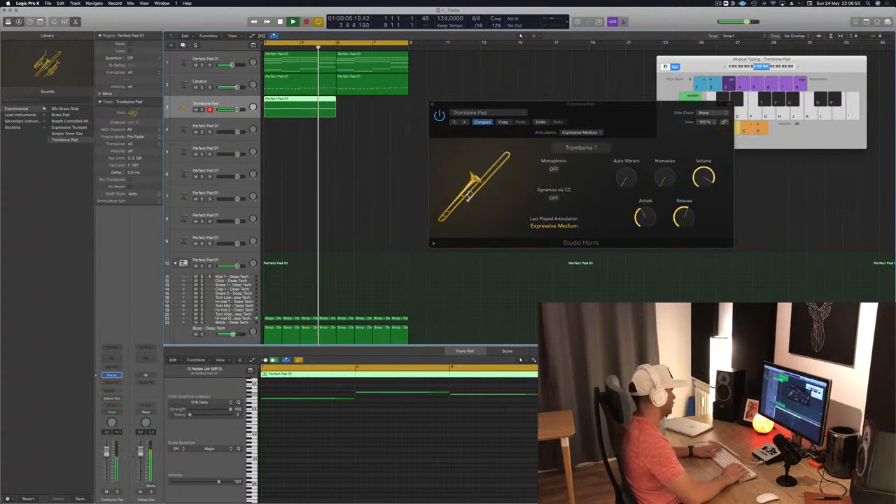
pyautogui.click(298, 184)
pyautogui.press('space')
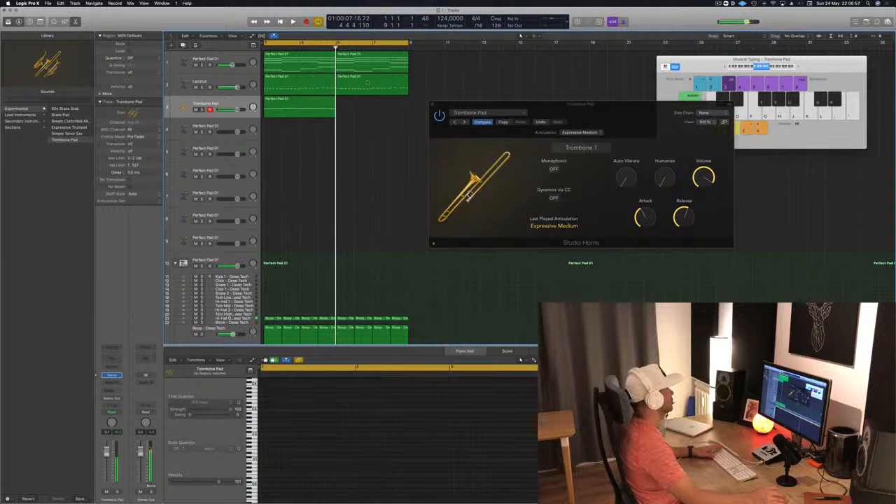
# - Replace the horn instrument on track 3 with stereo Studio Strings
pyautogui.click(312, 104)
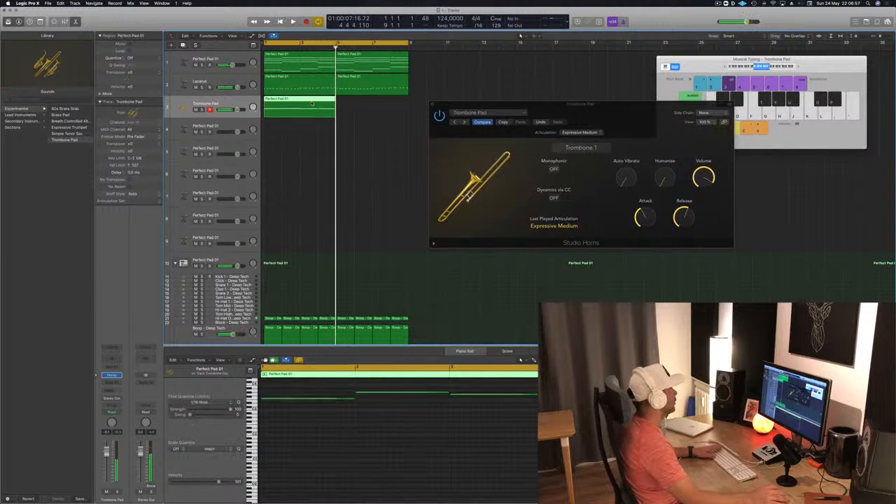
pyautogui.click(118, 376)
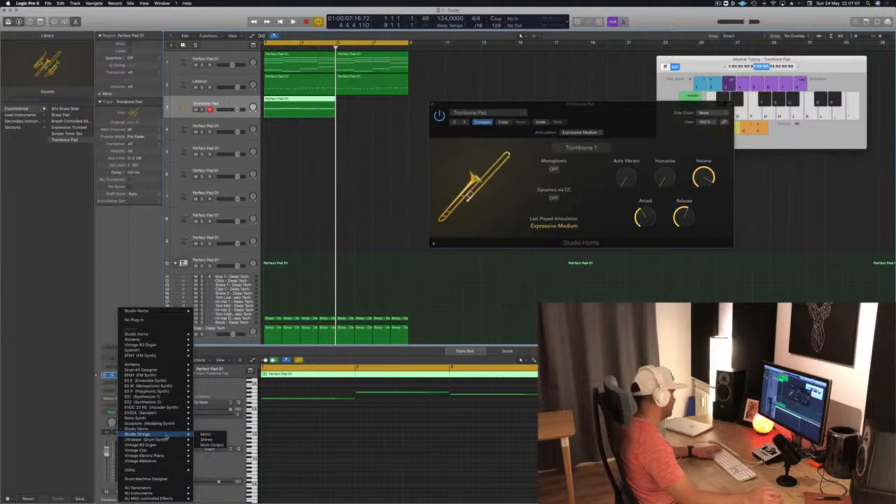
pyautogui.click(207, 440)
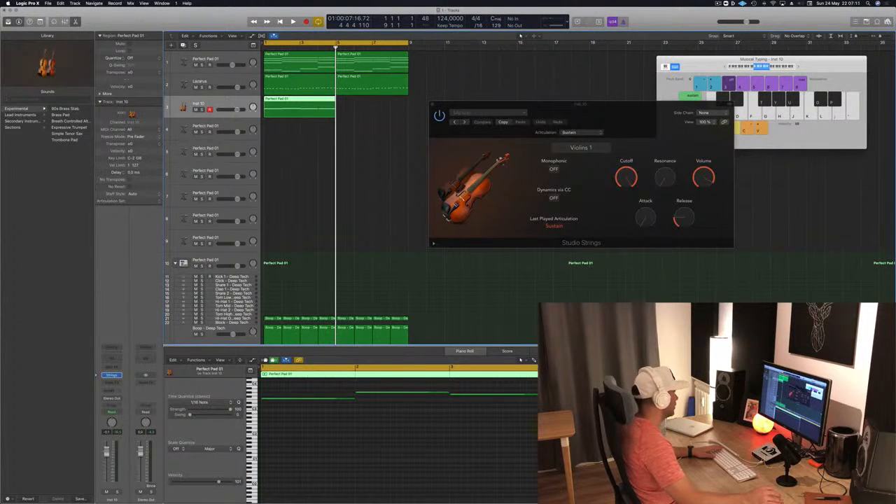
# - Add a send to Bus 3 on the Studio Strings track
pyautogui.click(114, 393)
pyautogui.moveTo(137, 403)
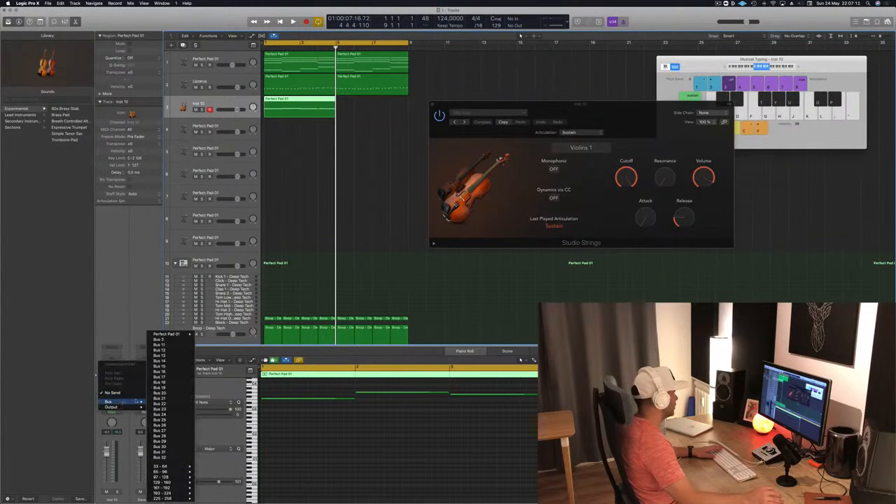
pyautogui.click(164, 341)
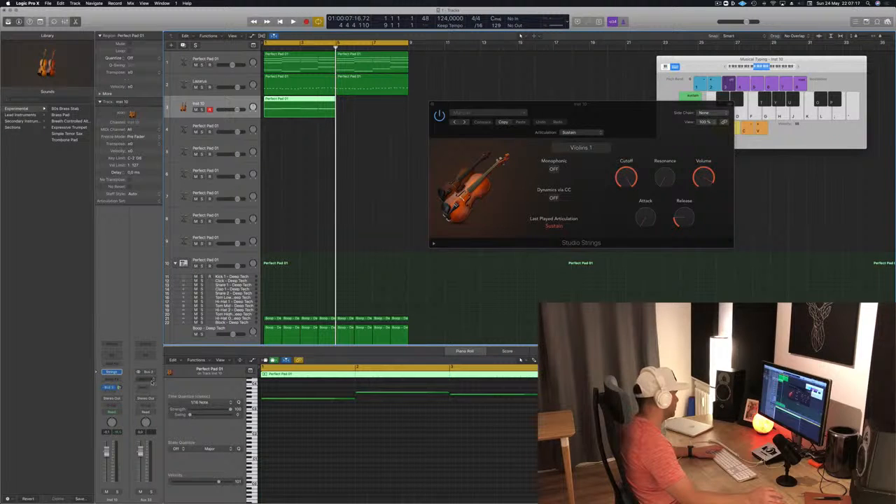
# - Insert a stereo SilverVerb on the Bus 3 aux channel and load the saved "grandiose" preset
pyautogui.click(152, 382)
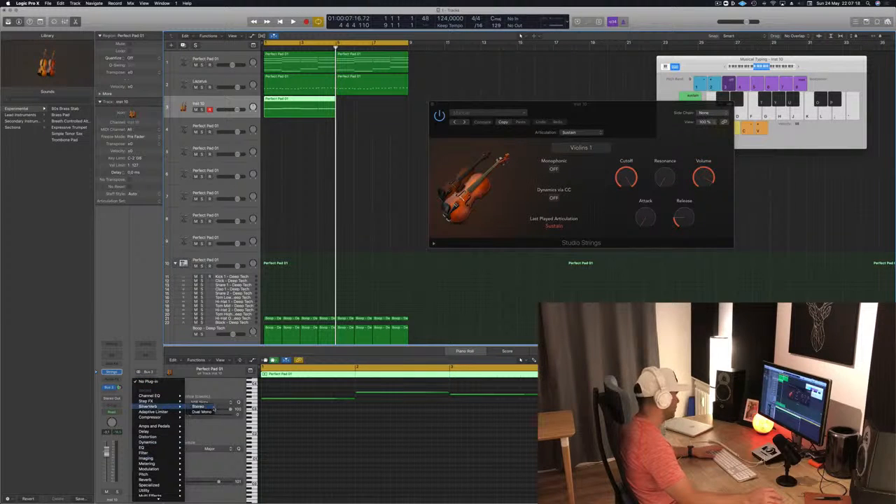
pyautogui.click(201, 407)
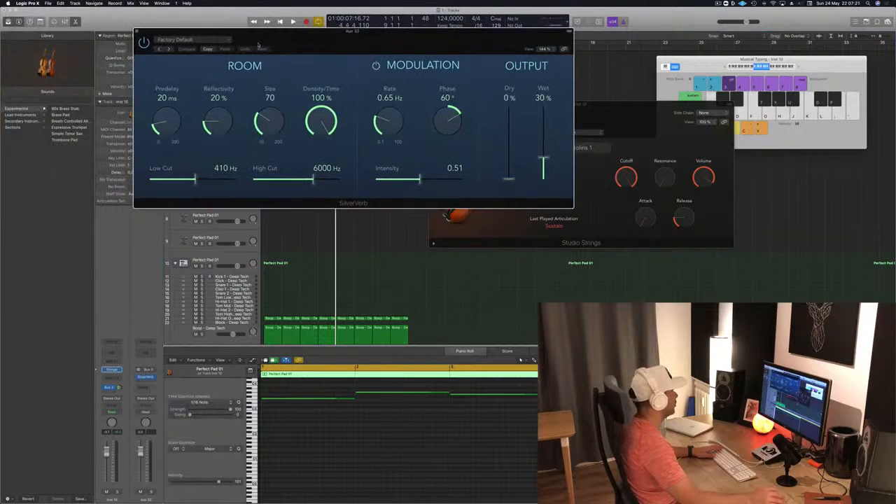
pyautogui.click(219, 40)
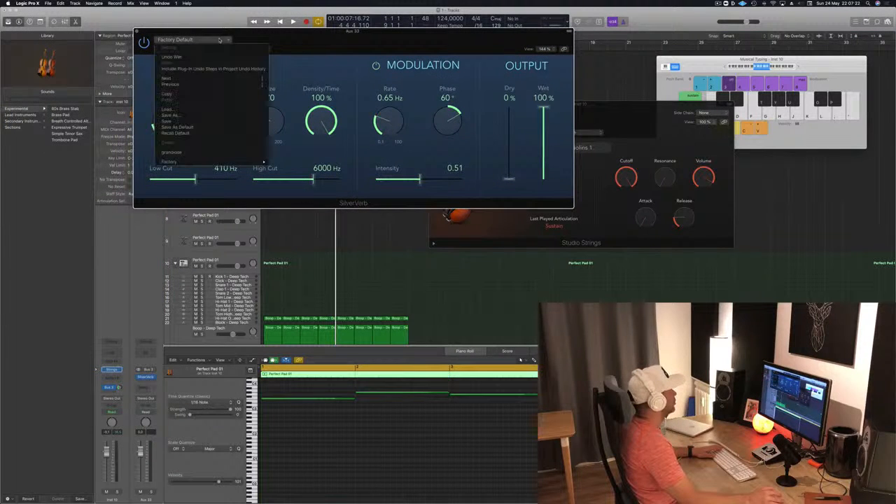
pyautogui.click(175, 153)
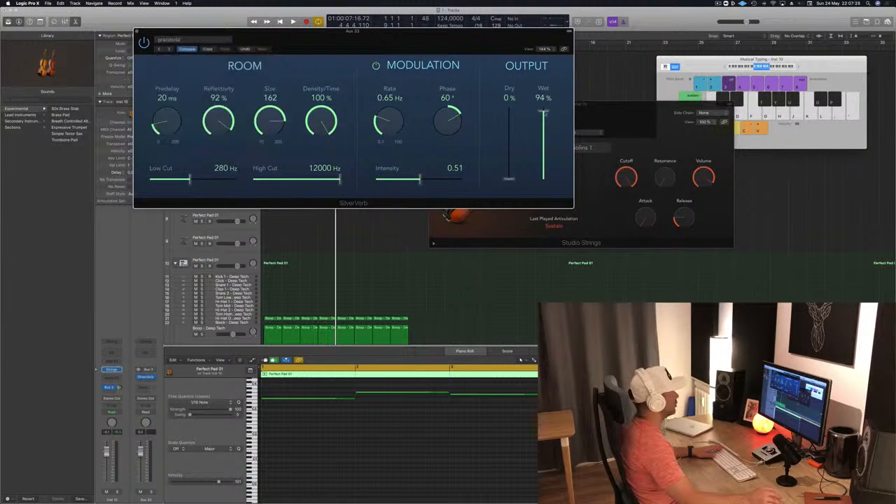
# - Play the arrangement with the SilverVerb reverb on the strings and lower the strings track's volume
pyautogui.moveTo(506, 44); pyautogui.dragTo(716, 21)
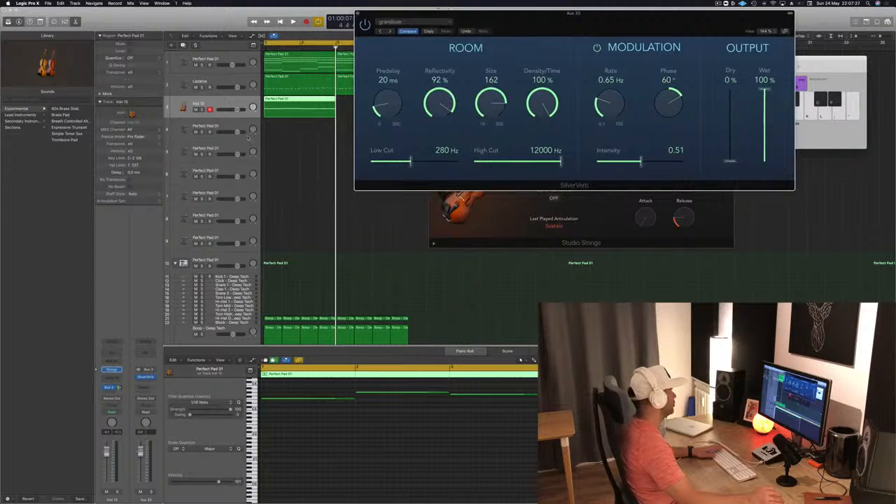
pyautogui.click(225, 105)
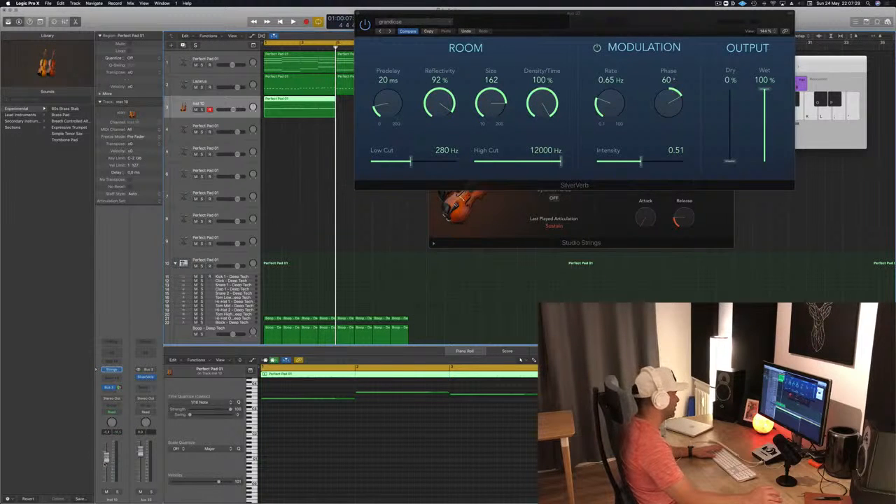
pyautogui.press('space')
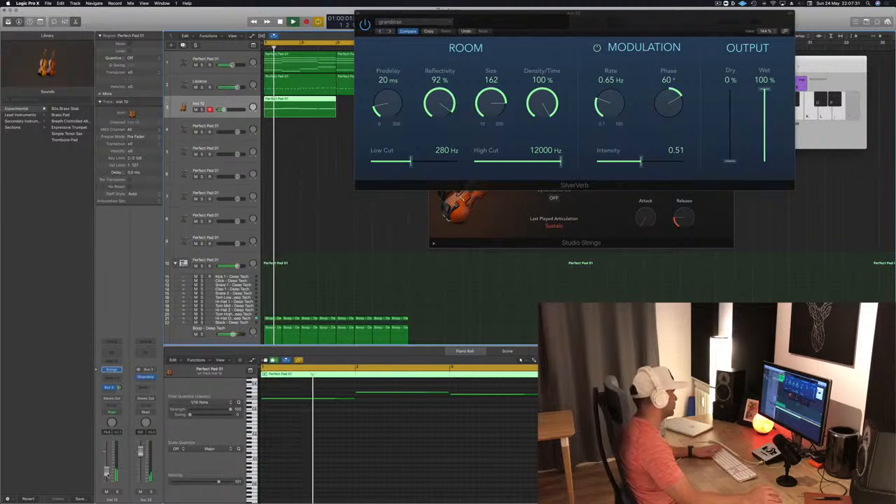
pyautogui.moveTo(518, 15); pyautogui.dragTo(616, 54)
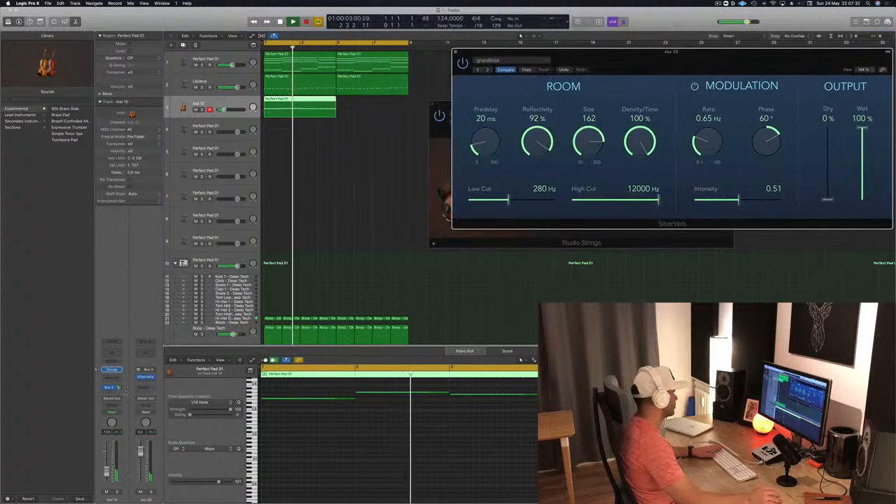
pyautogui.click(122, 388)
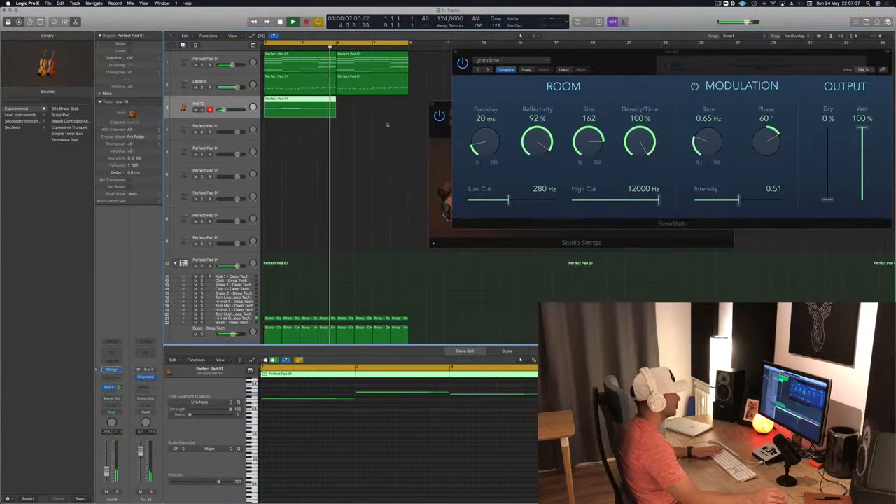
pyautogui.press('space')
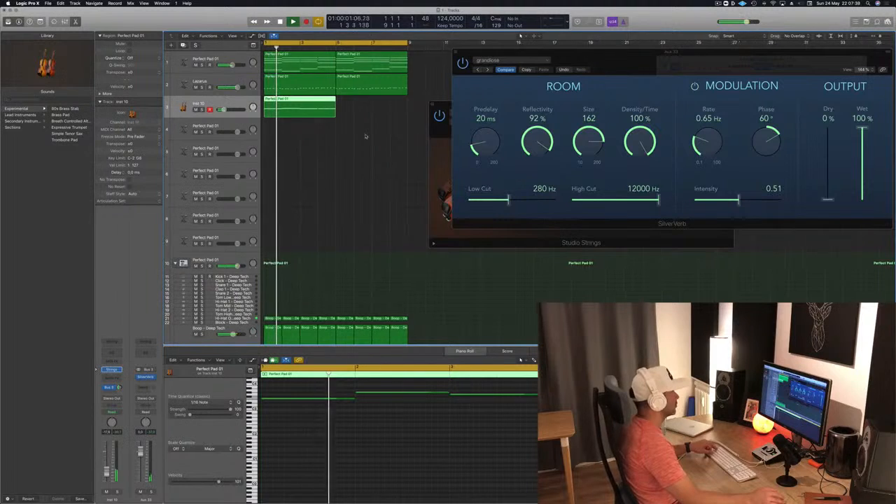
# - Compare the notes of the first pad chord region with the strings melody region in the Piano Roll
pyautogui.scroll(-1, 349, 121)
pyautogui.click(315, 63)
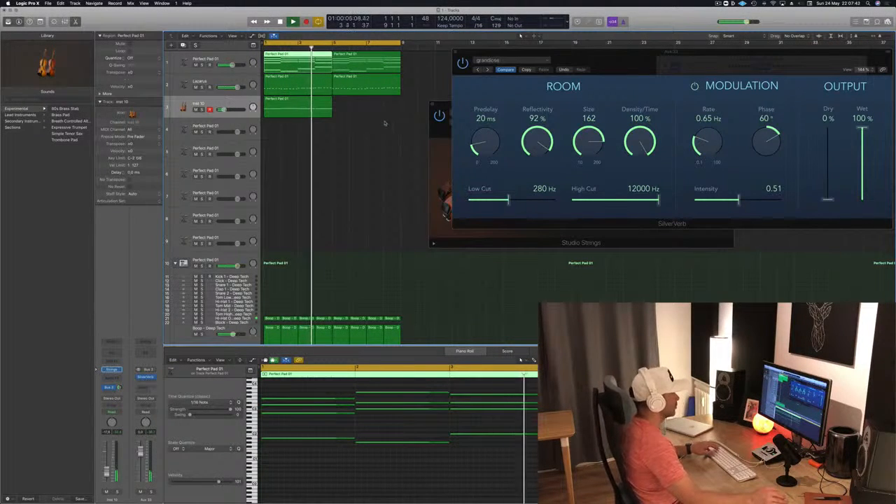
pyautogui.click(313, 104)
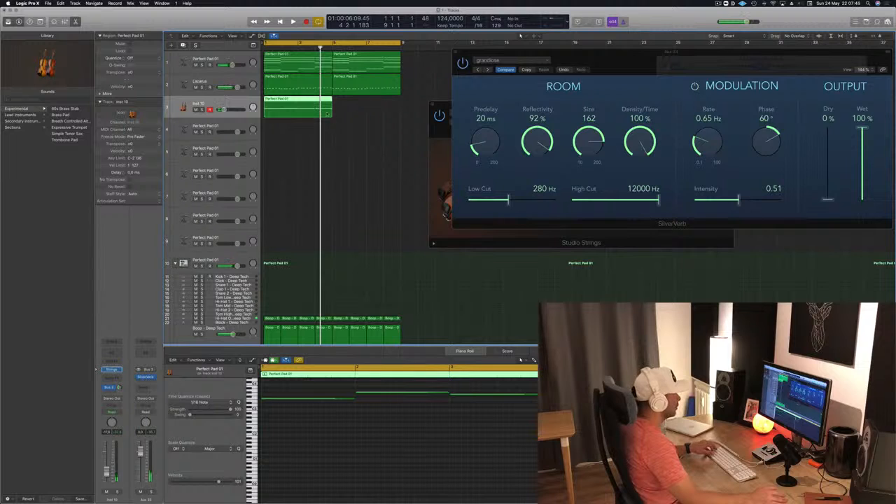
pyautogui.click(311, 56)
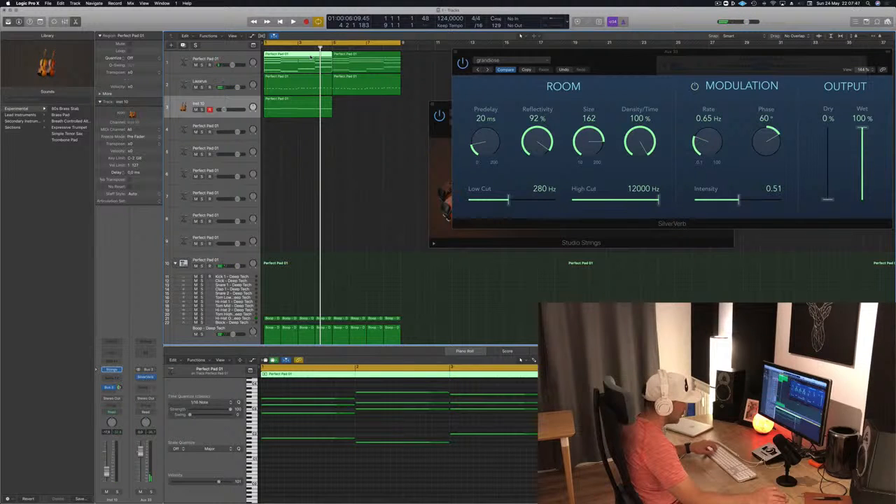
pyautogui.click(317, 107)
pyautogui.click(483, 394)
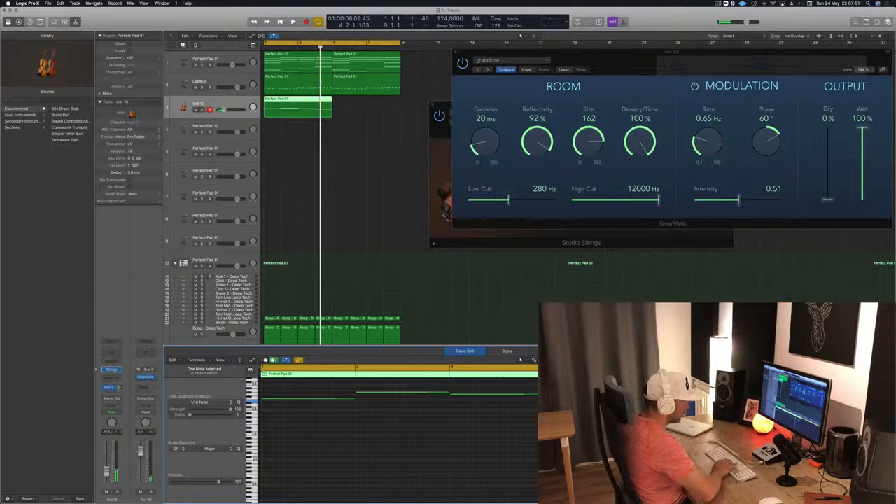
pyautogui.press('space')
# - Copy the strings melody region to directly follow the original and play back the arrangement from the start
pyautogui.moveTo(290, 101); pyautogui.dragTo(361, 104)
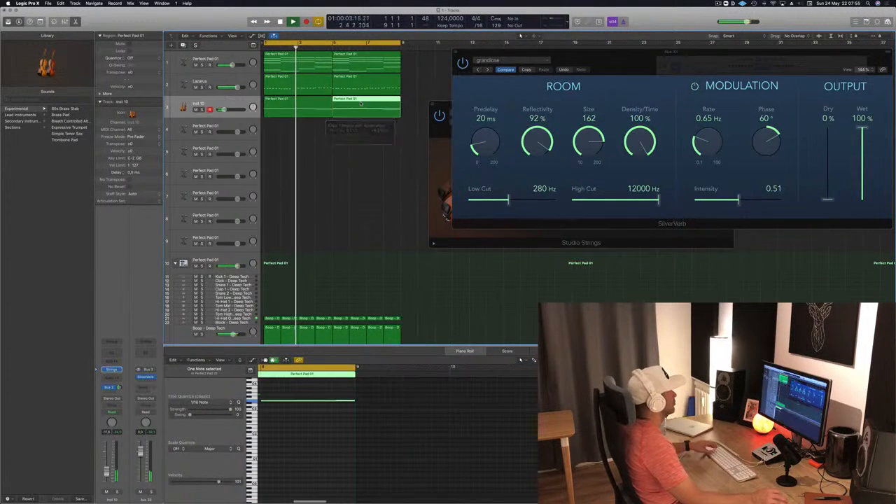
pyautogui.click(222, 103)
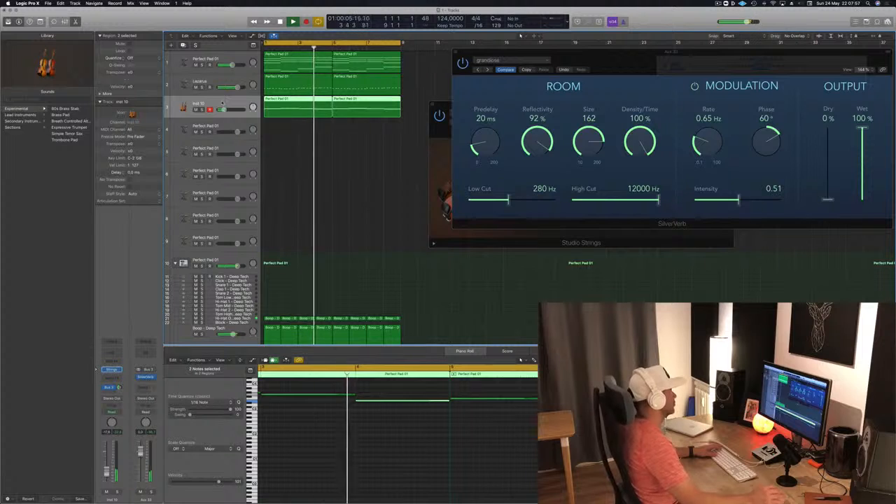
pyautogui.click(409, 401)
pyautogui.press('Return')
pyautogui.press('space')
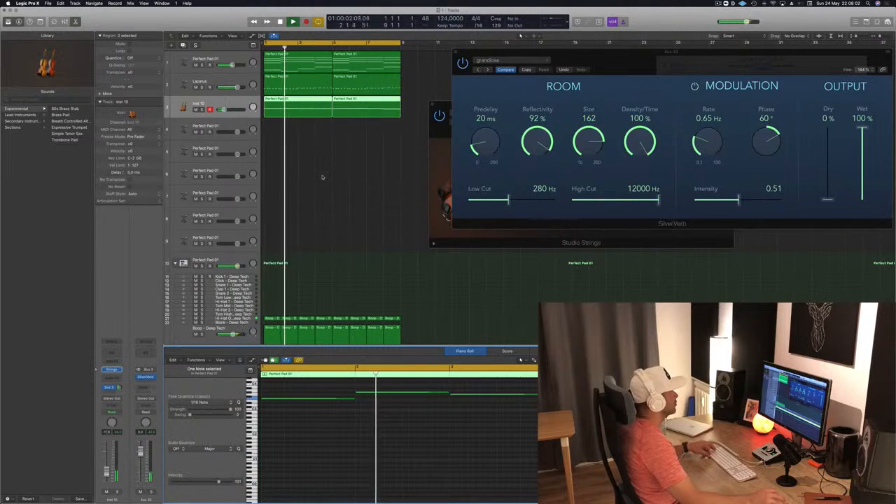
pyautogui.click(311, 106)
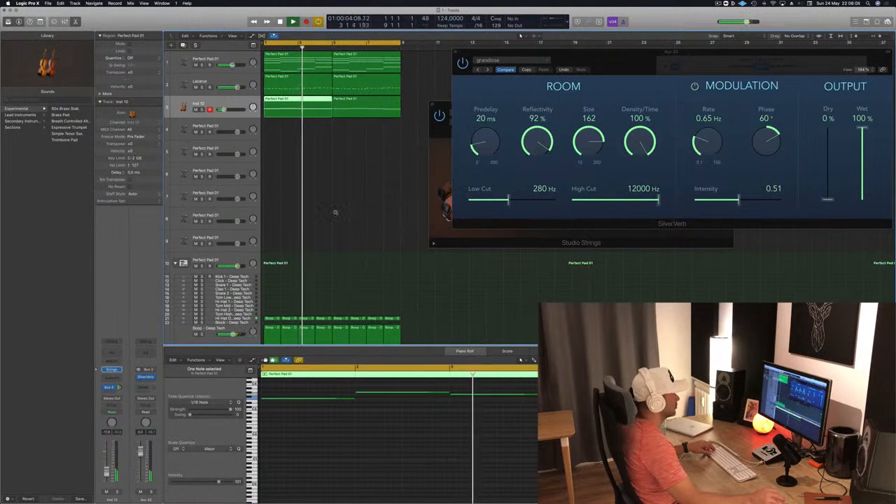
pyautogui.press('super+Left')
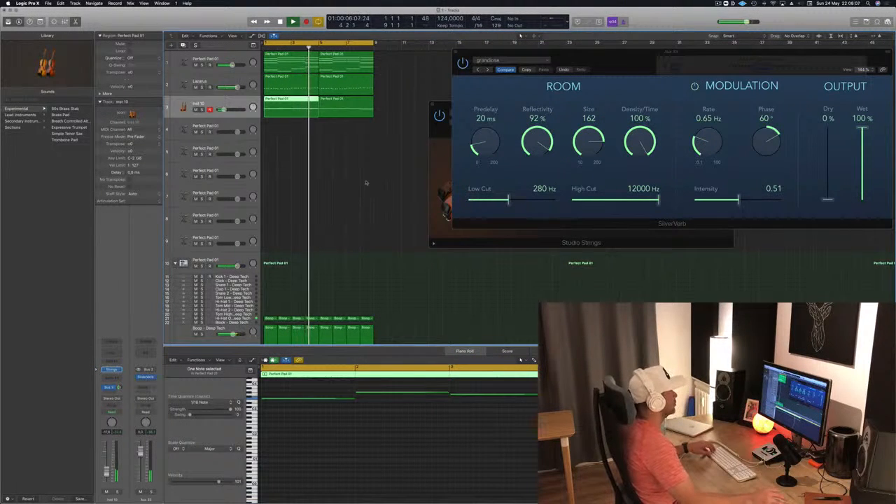
# - Replace the second strings region with a fresh copy of the first and restart playback
pyautogui.click(349, 107)
pyautogui.press('space')
pyautogui.press('Delete')
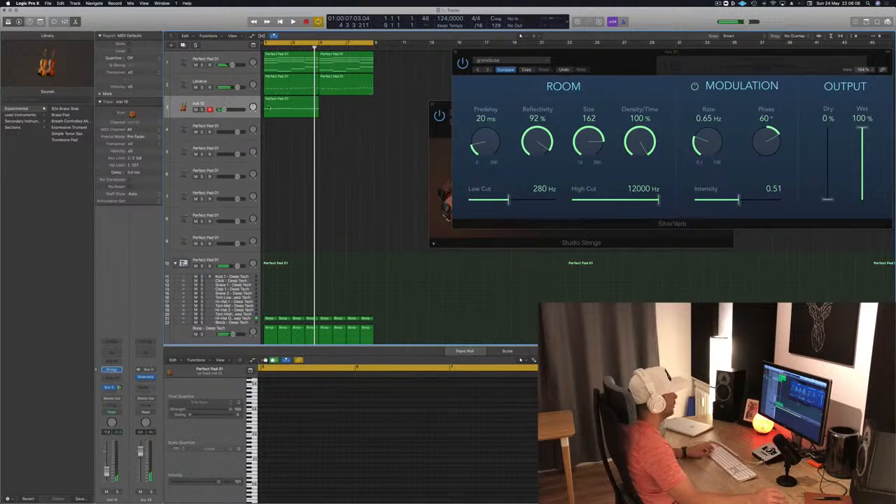
pyautogui.click(276, 105)
pyautogui.moveTo(280, 109); pyautogui.dragTo(339, 116)
pyautogui.press('space')
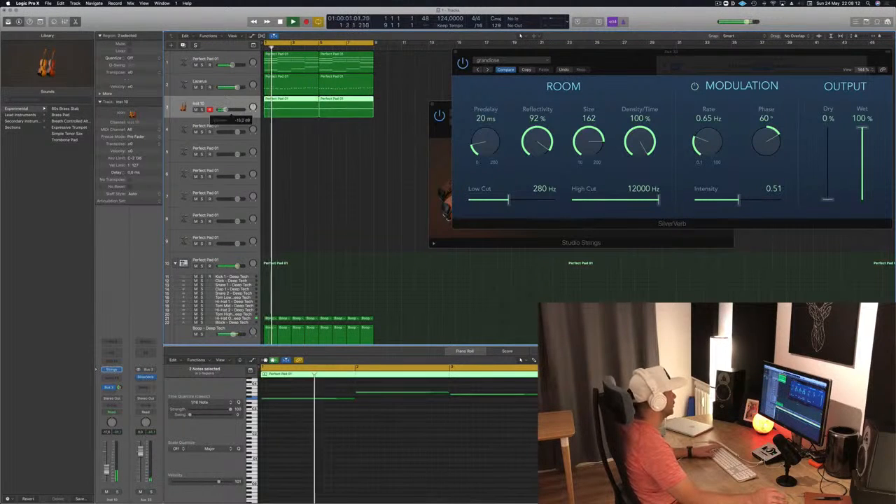
# - Load the experimental Full Strings for Layers preset in Studio Strings and listen to it in the loop
pyautogui.click(112, 370)
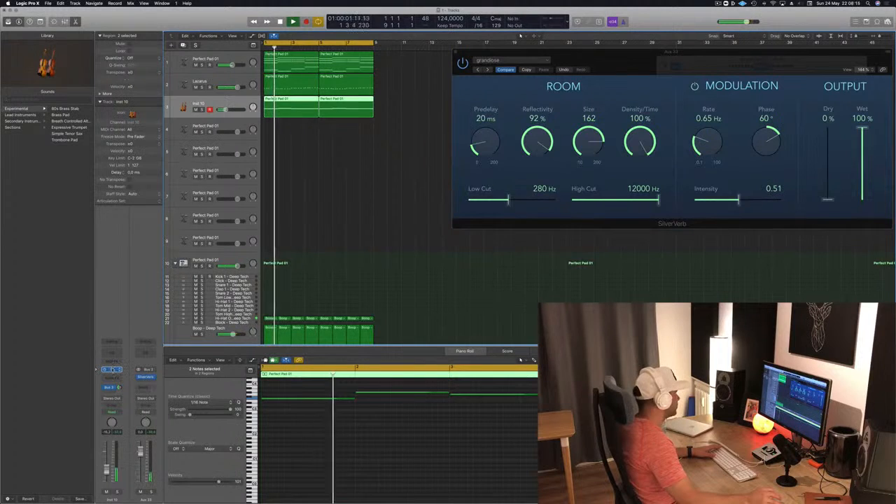
pyautogui.click(112, 370)
pyautogui.moveTo(494, 113); pyautogui.dragTo(369, 113)
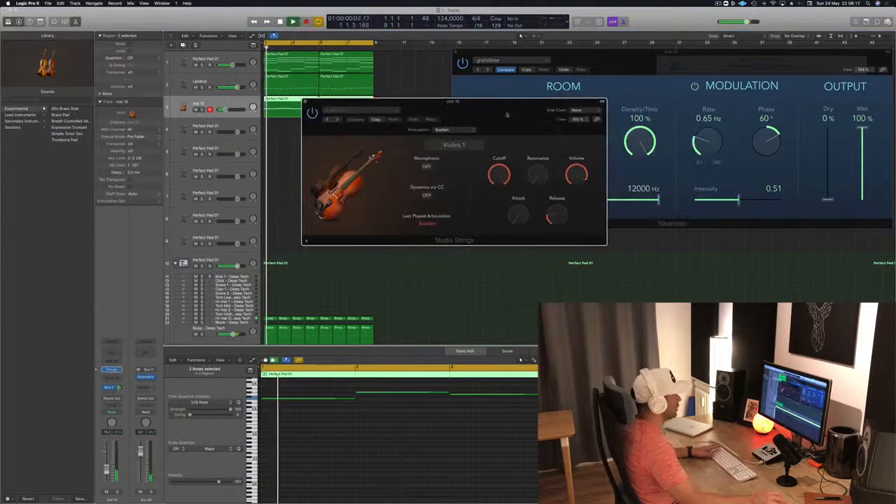
pyautogui.click(368, 113)
pyautogui.moveTo(389, 225)
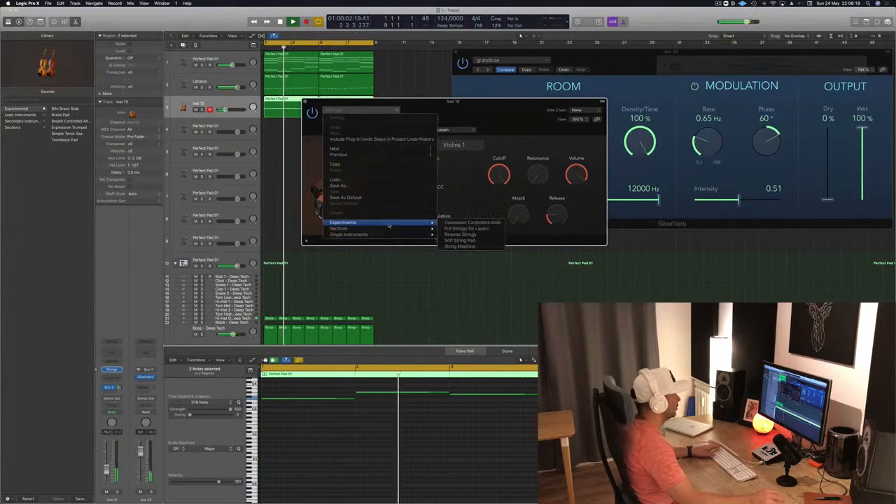
pyautogui.click(454, 229)
pyautogui.moveTo(497, 104); pyautogui.dragTo(560, 126)
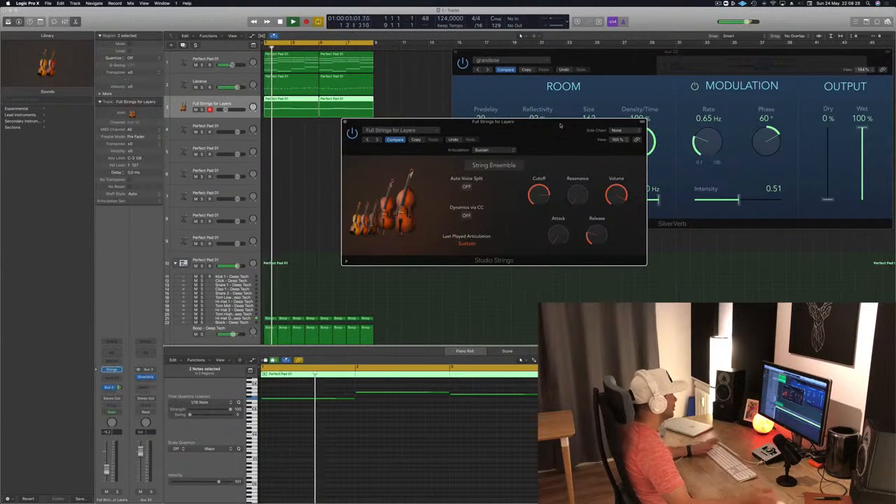
pyautogui.moveTo(560, 126); pyautogui.dragTo(550, 157)
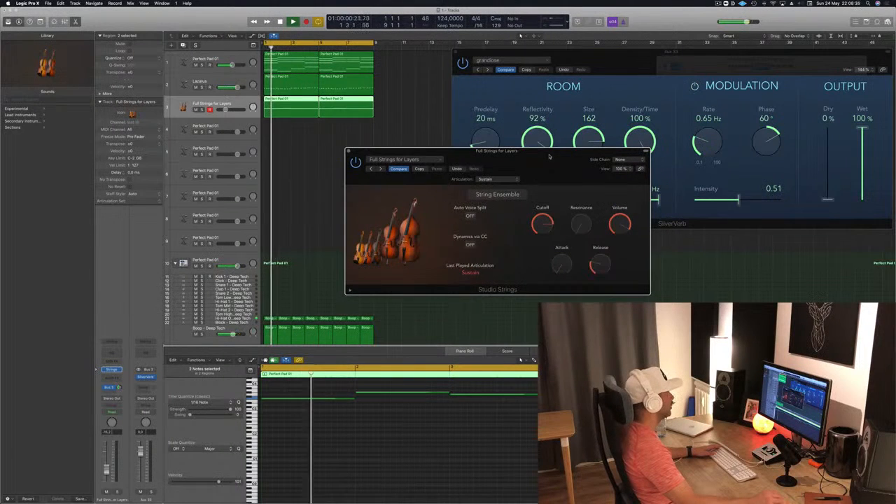
pyautogui.moveTo(549, 157)
pyautogui.mouseDown()
pyautogui.moveTo(581, 150)
pyautogui.moveTo(557, 150)
pyautogui.mouseUp()
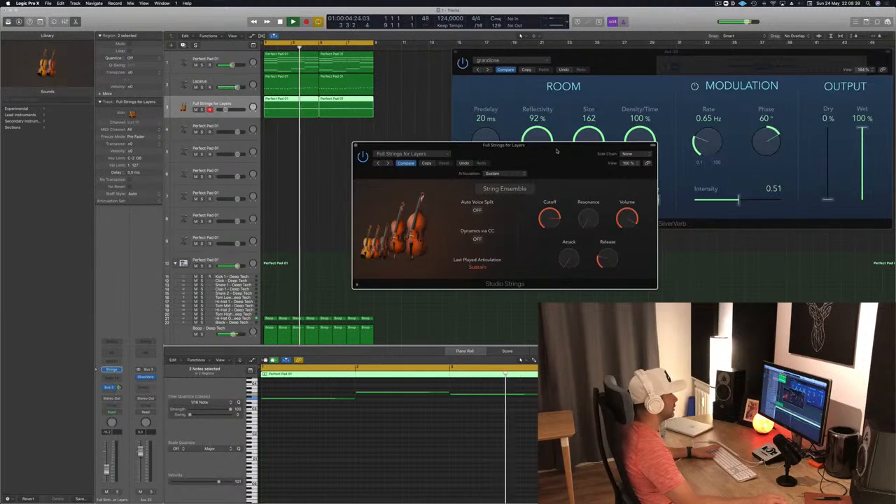
# - Try the Reverse Strings and Disco Strings presets in Studio Strings against the playing loop
pyautogui.press('space')
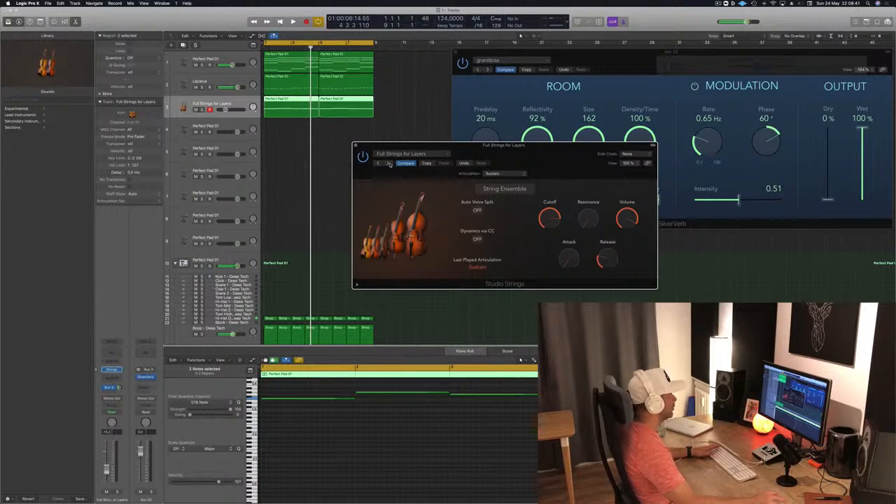
pyautogui.press('space')
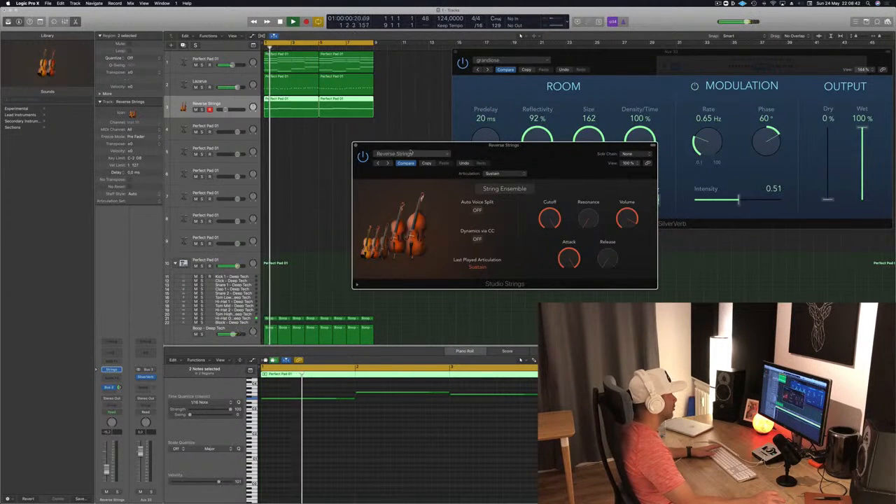
pyautogui.click(399, 153)
pyautogui.moveTo(429, 273)
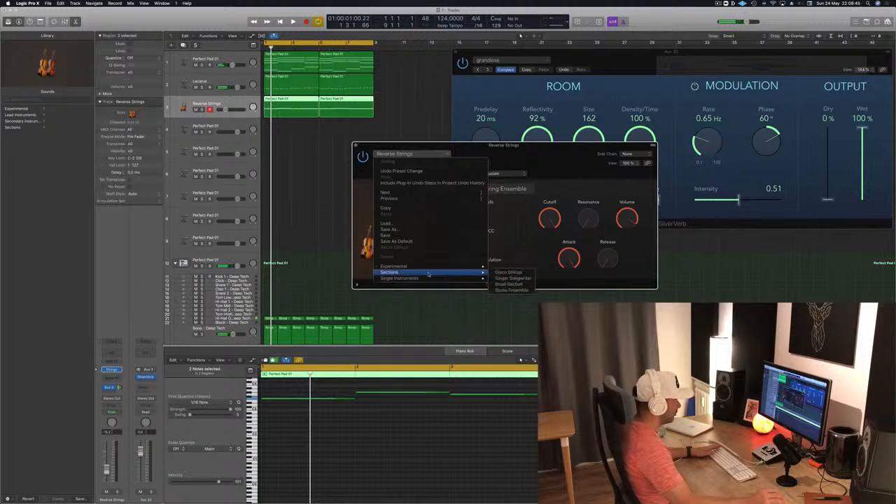
pyautogui.click(505, 274)
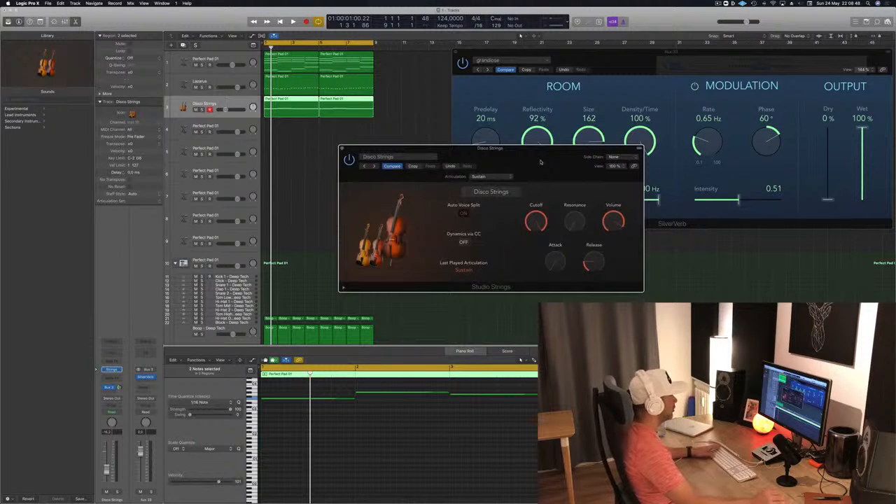
pyautogui.moveTo(540, 162); pyautogui.dragTo(527, 162)
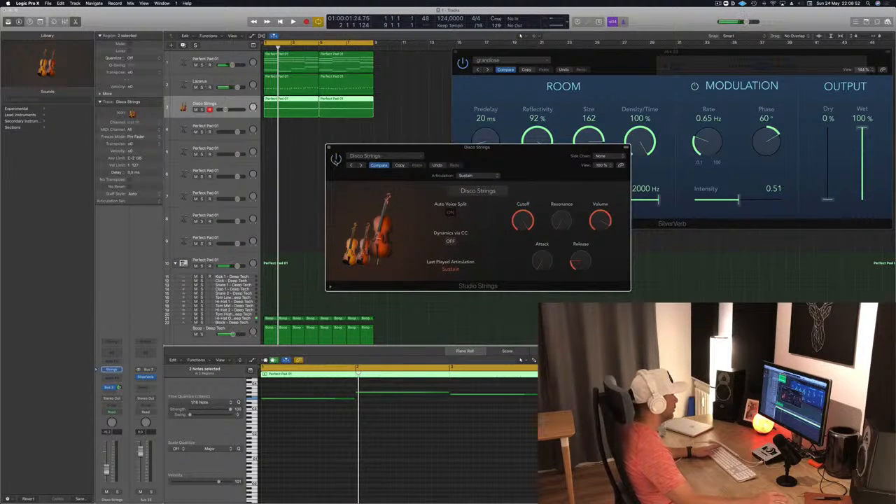
pyautogui.press('space')
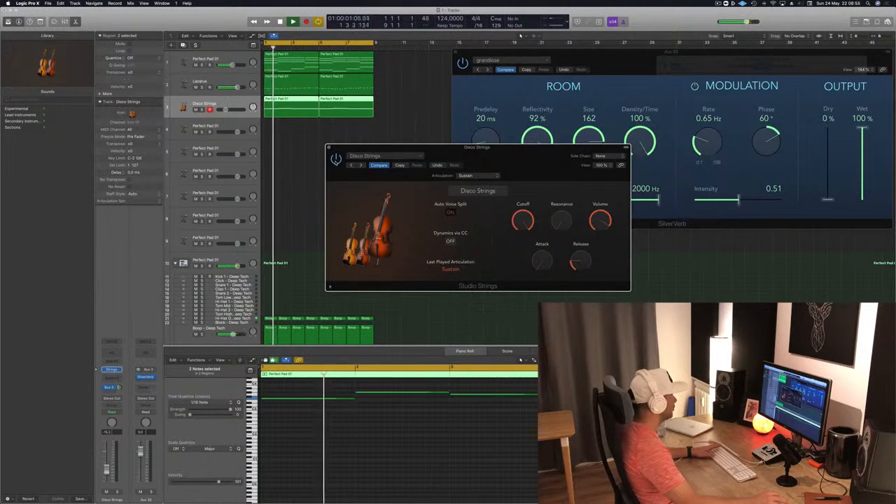
pyautogui.moveTo(507, 159); pyautogui.dragTo(483, 158)
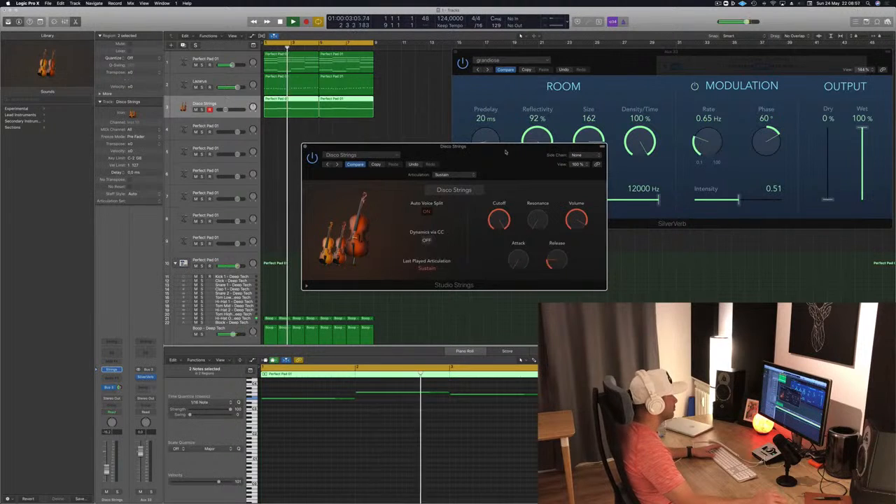
# - Load the Studio Cellos preset in Studio Strings and slightly lower the strings track's volume
pyautogui.click(360, 154)
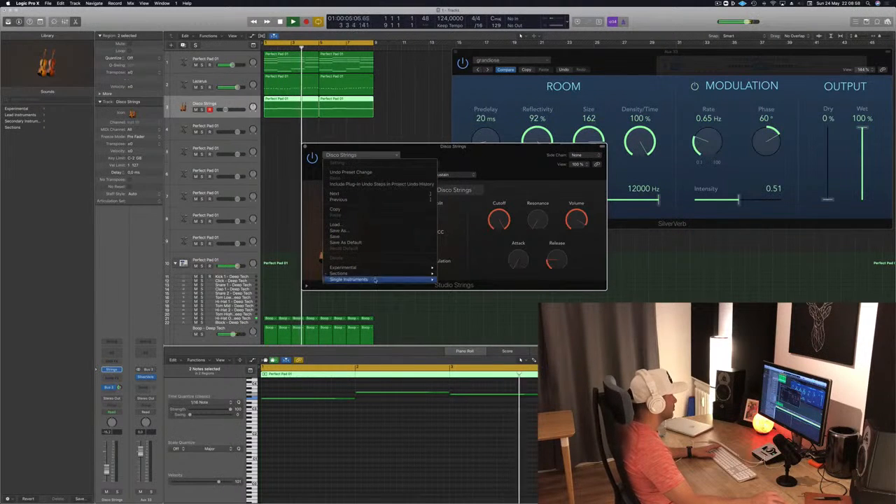
pyautogui.moveTo(378, 279)
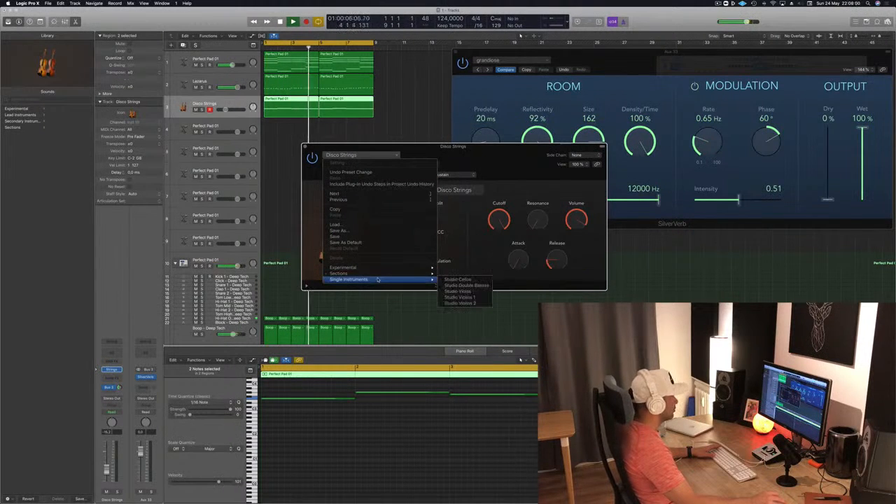
pyautogui.click(458, 280)
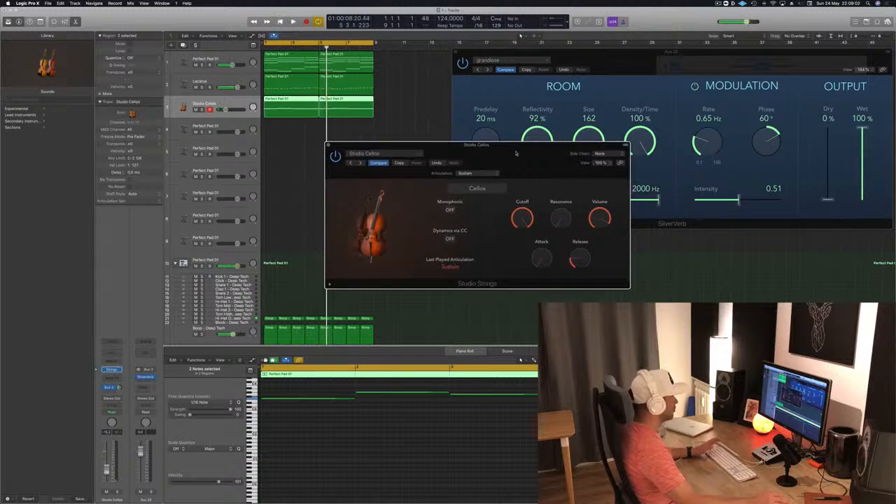
pyautogui.moveTo(516, 153); pyautogui.dragTo(538, 152)
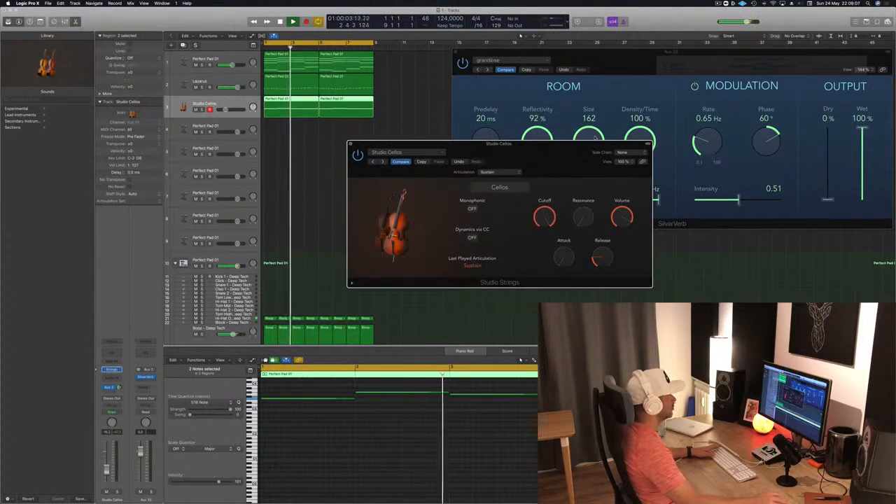
pyautogui.moveTo(570, 155); pyautogui.dragTo(562, 119)
pyautogui.moveTo(106, 470); pyautogui.dragTo(106, 474)
pyautogui.moveTo(572, 121); pyautogui.dragTo(523, 168)
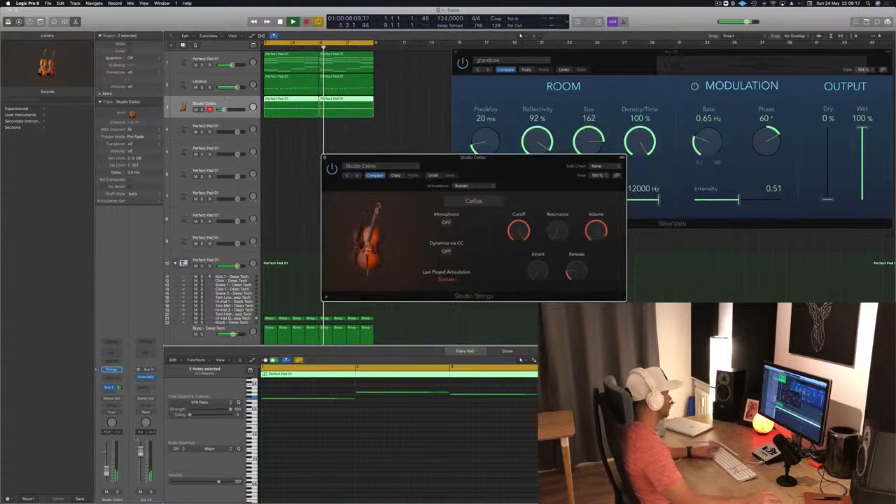
# - Slightly raise the Studio Cellos track's volume and close its Studio Strings window
pyautogui.moveTo(107, 474); pyautogui.dragTo(107, 472)
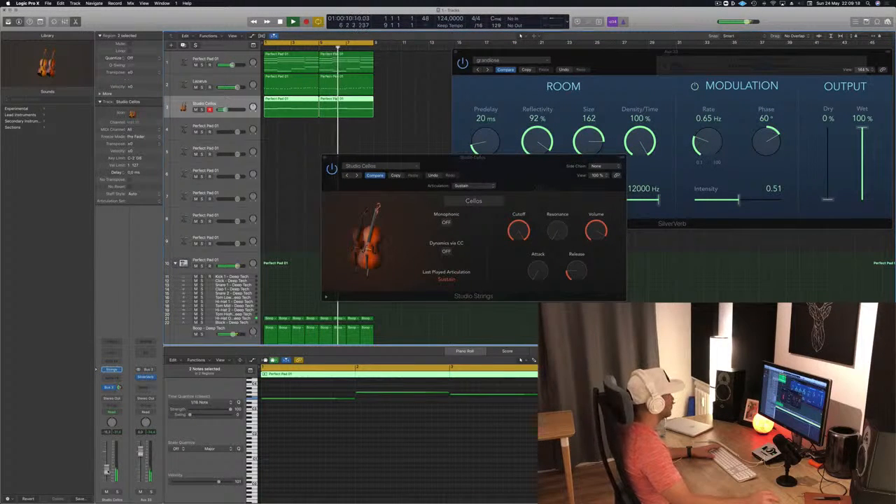
pyautogui.click(326, 157)
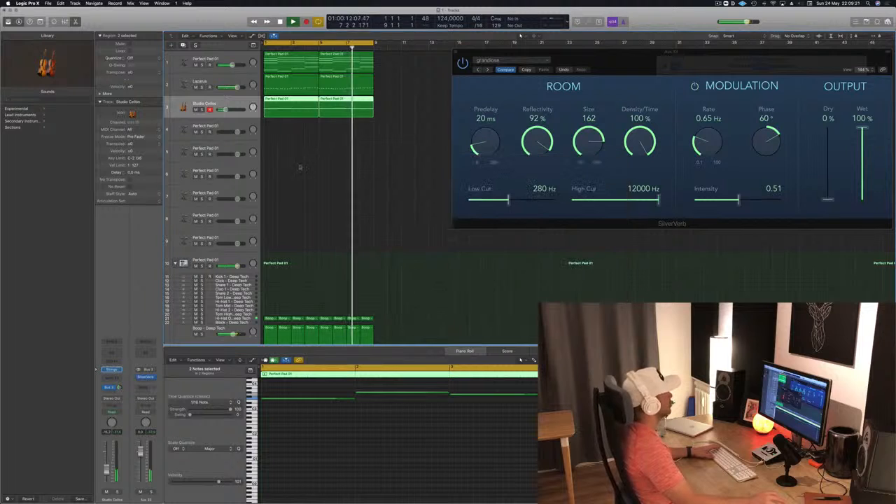
# - Copy the first pad region onto the empty fourth track, stop playback and select that track
pyautogui.click(245, 61)
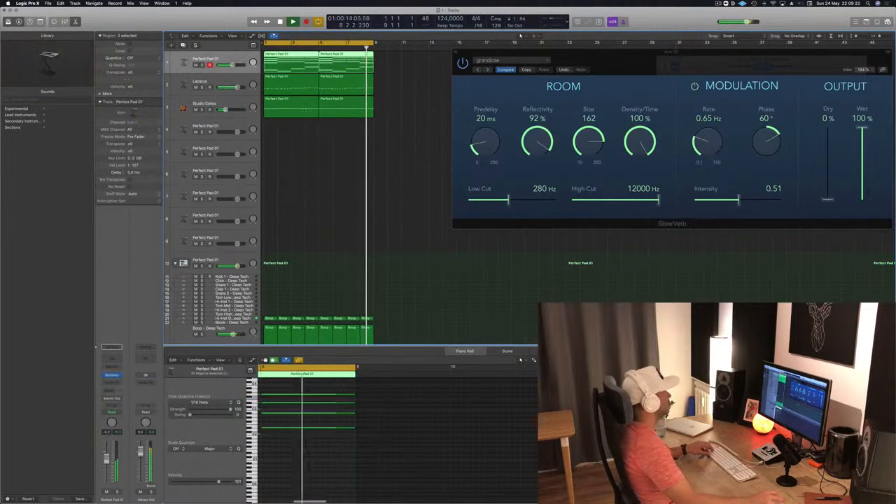
pyautogui.click(390, 68)
pyautogui.click(289, 59)
pyautogui.moveTo(289, 59); pyautogui.dragTo(285, 132)
pyautogui.press('space')
pyautogui.click(229, 104)
pyautogui.click(226, 126)
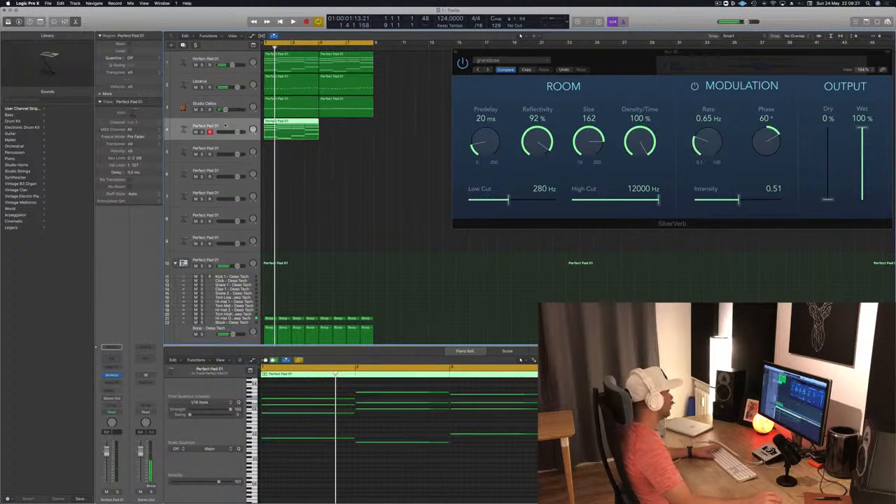
# - Replace Alchemy with Retro Synth on the fourth track and lower the track's volume during playback
pyautogui.click(118, 376)
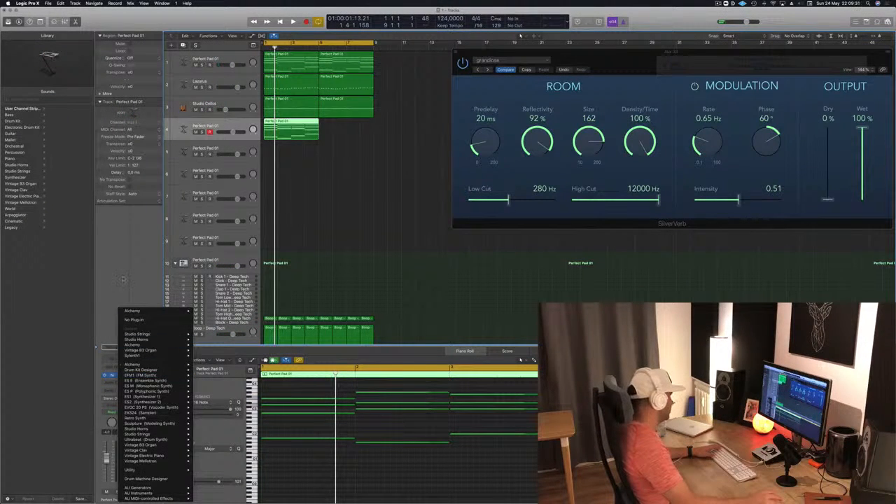
pyautogui.click(123, 280)
pyautogui.click(119, 376)
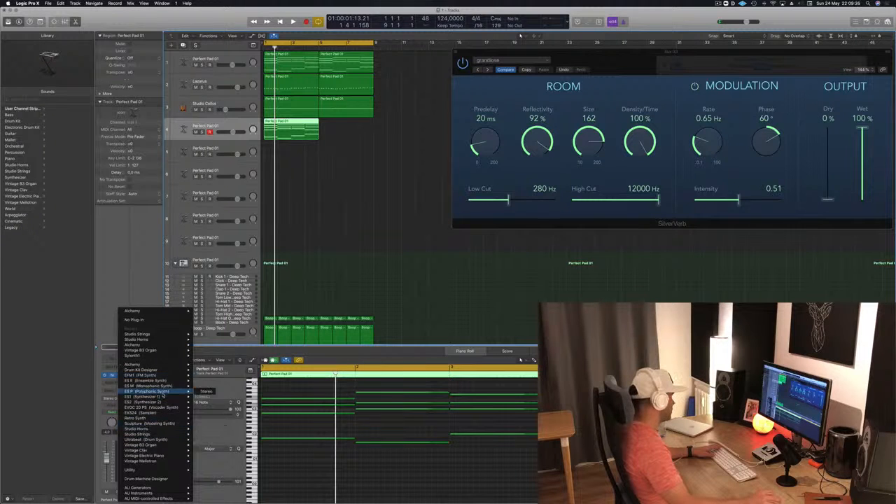
pyautogui.click(207, 419)
pyautogui.moveTo(161, 16); pyautogui.dragTo(603, 145)
pyautogui.press('space')
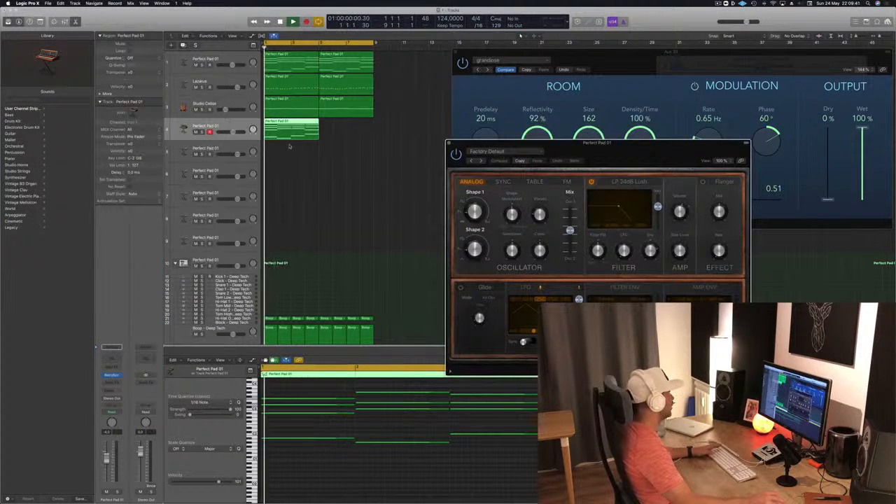
pyautogui.click(106, 457)
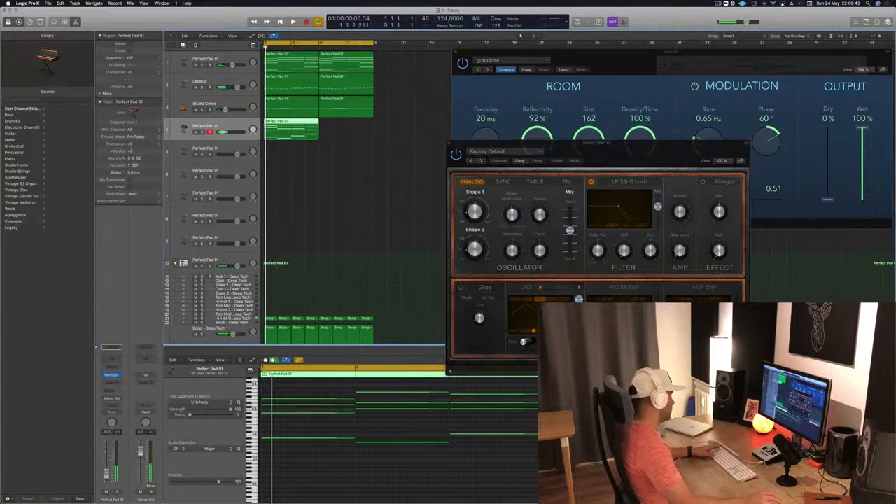
# - Insert an Arpeggiator on the fourth track, listen to it over the loop and close its window
pyautogui.click(110, 376)
pyautogui.click(136, 339)
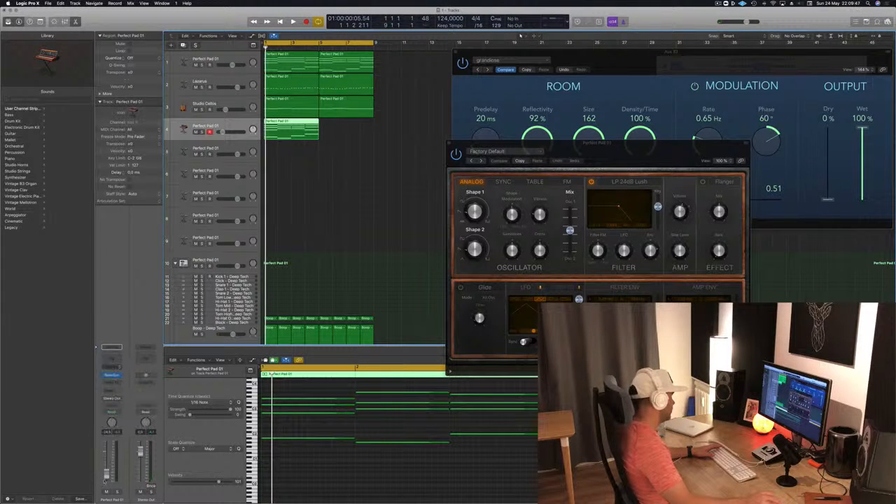
pyautogui.press('space')
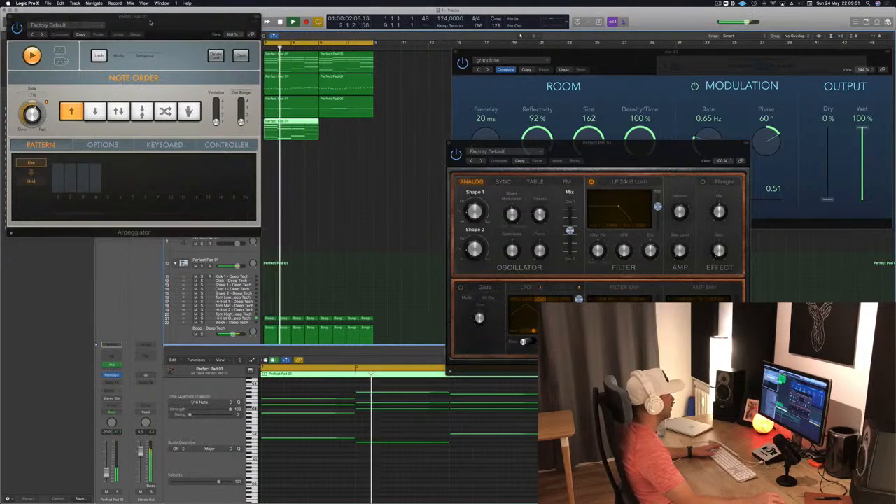
pyautogui.moveTo(151, 16); pyautogui.dragTo(518, 121)
pyautogui.click(379, 122)
# - Stop playback and copy the fourth track's region so it also fills the second half of the loop
pyautogui.press('space')
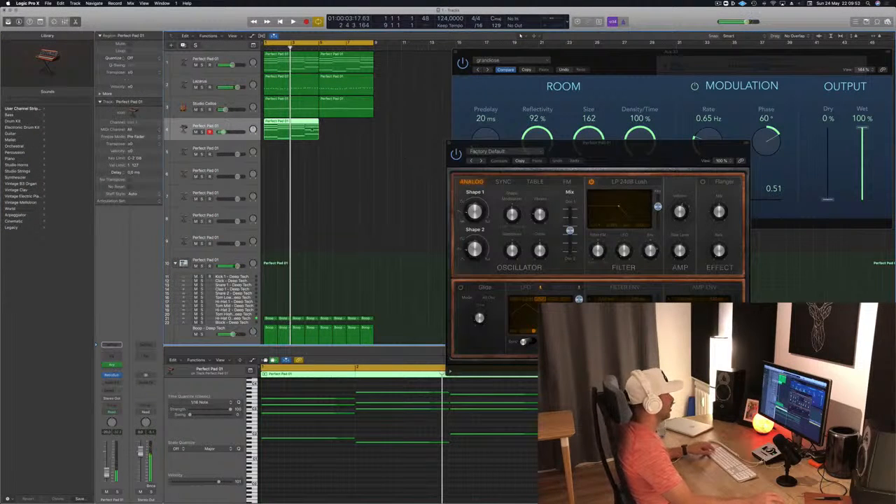
pyautogui.moveTo(292, 126); pyautogui.dragTo(351, 132)
pyautogui.moveTo(562, 147); pyautogui.dragTo(465, 128)
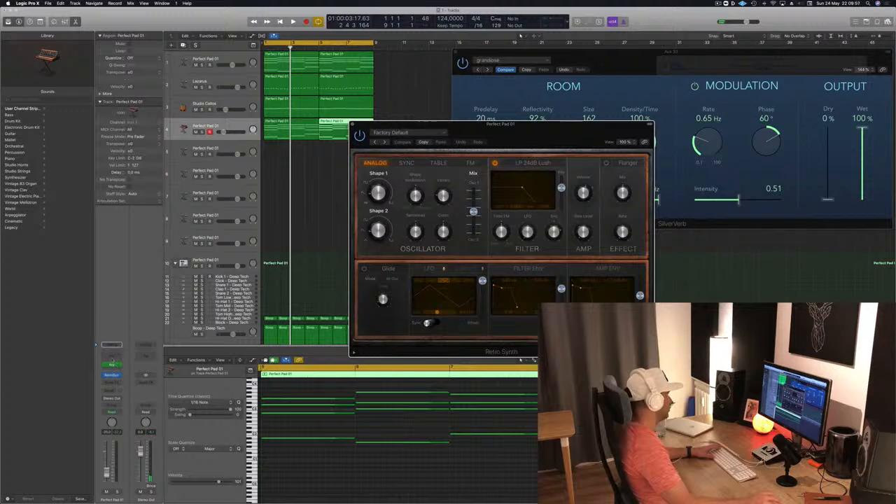
# - Insert a Channel EQ on the fourth track, rolling off the highs and cutting the lows at 91 Hz while the loop plays
pyautogui.click(111, 344)
pyautogui.moveTo(264, 12); pyautogui.dragTo(606, 133)
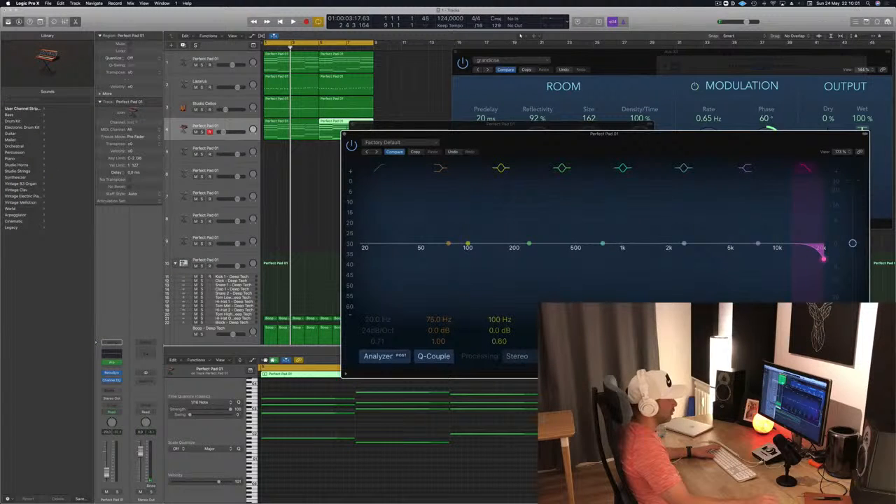
pyautogui.moveTo(824, 259); pyautogui.dragTo(638, 259)
pyautogui.press('space')
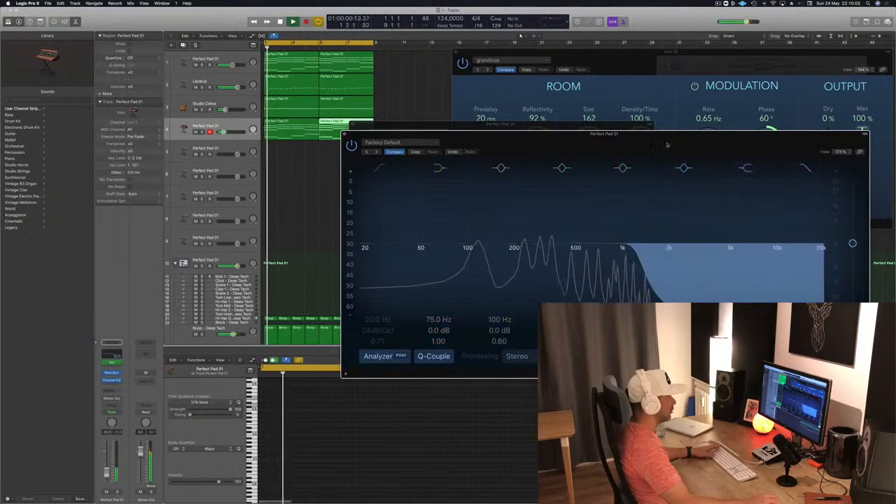
pyautogui.moveTo(666, 147); pyautogui.dragTo(638, 127)
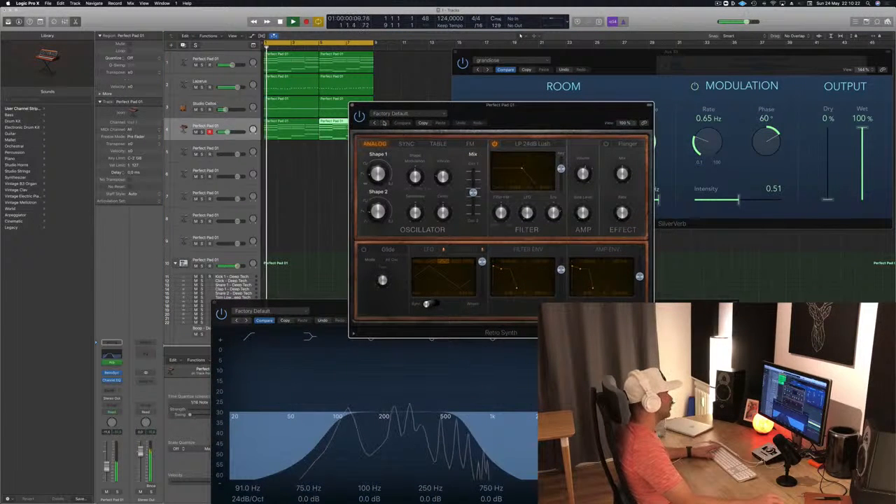
# - Audition Retro Synth presets from Factory Default through Bright Cycle and Deep Sigh to Digicream, briefly soloing the track
pyautogui.click(384, 123)
pyautogui.click(384, 122)
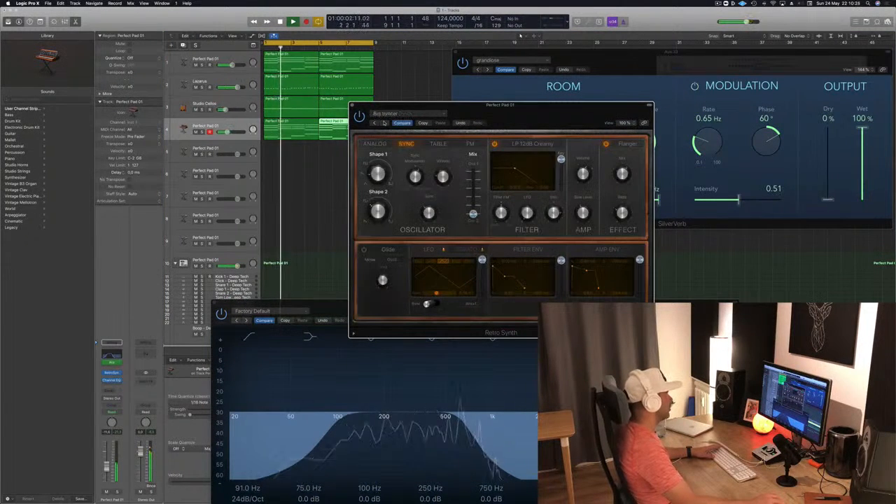
pyautogui.click(384, 122)
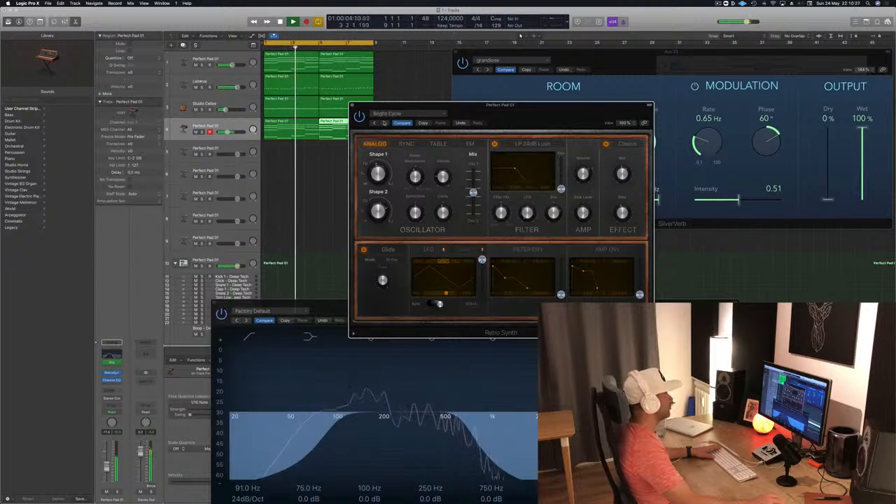
pyautogui.click(383, 123)
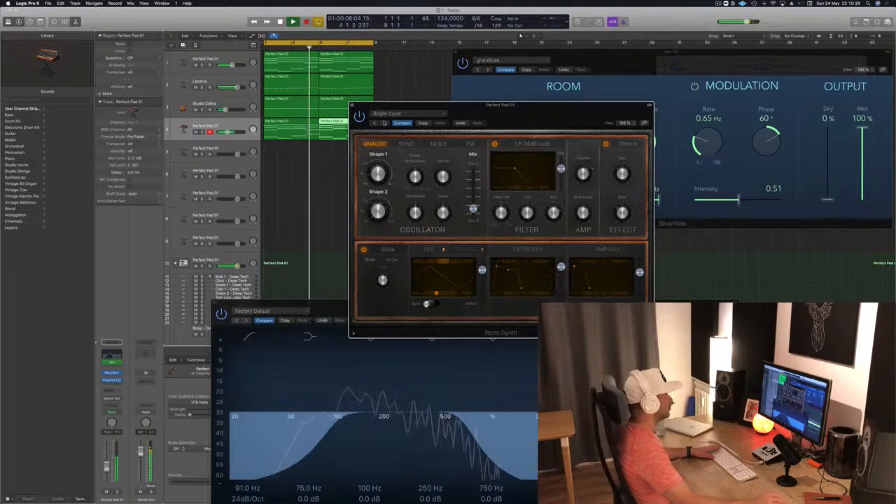
pyautogui.click(383, 123)
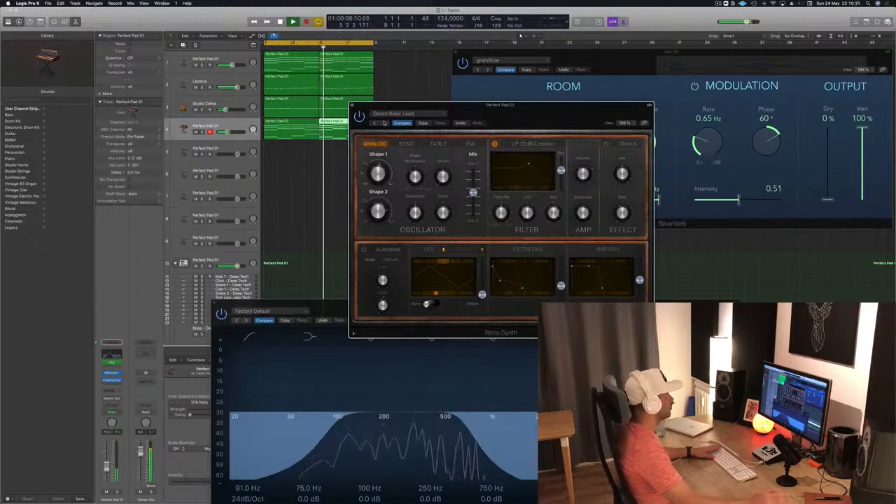
pyautogui.click(384, 123)
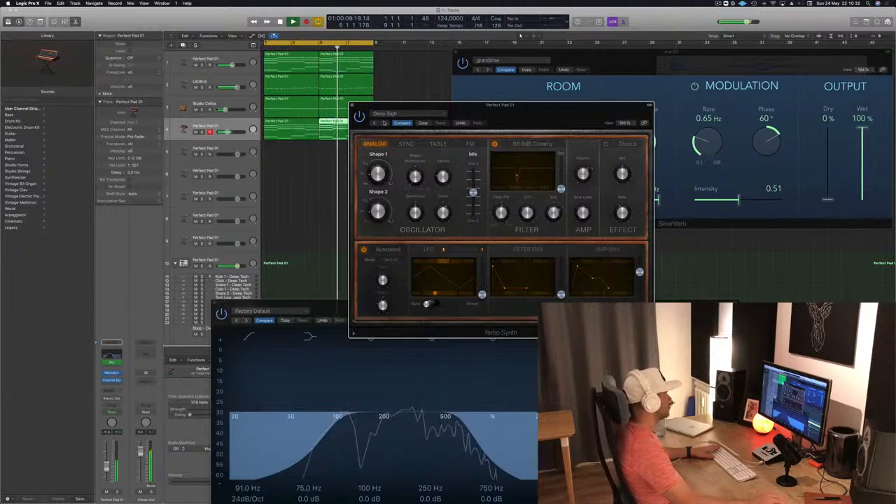
pyautogui.click(384, 122)
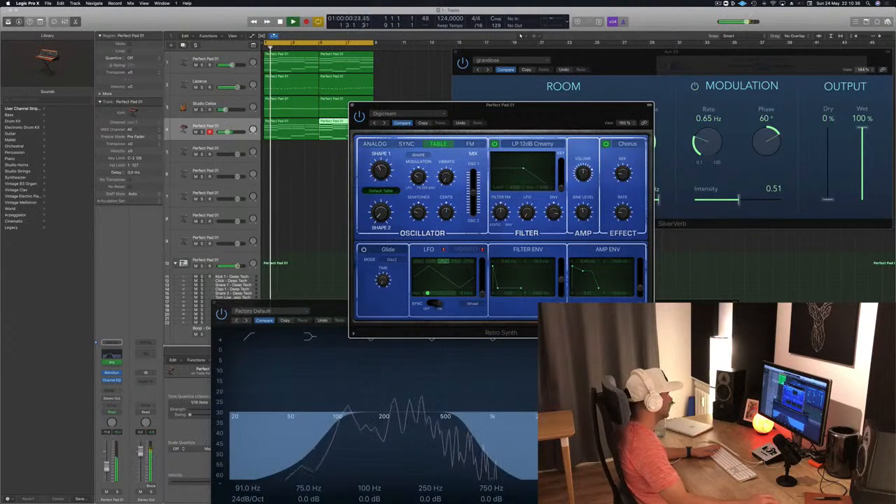
pyautogui.hotkey('ctrl', 's')
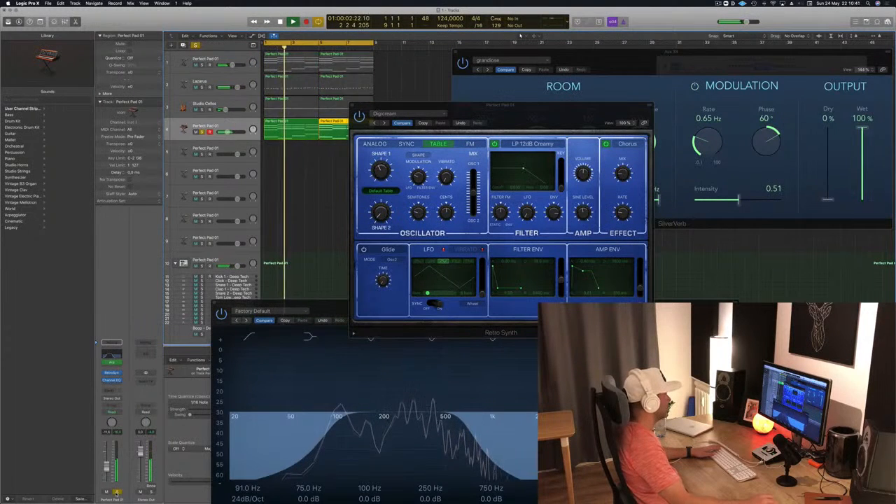
pyautogui.hotkey('ctrl', 's')
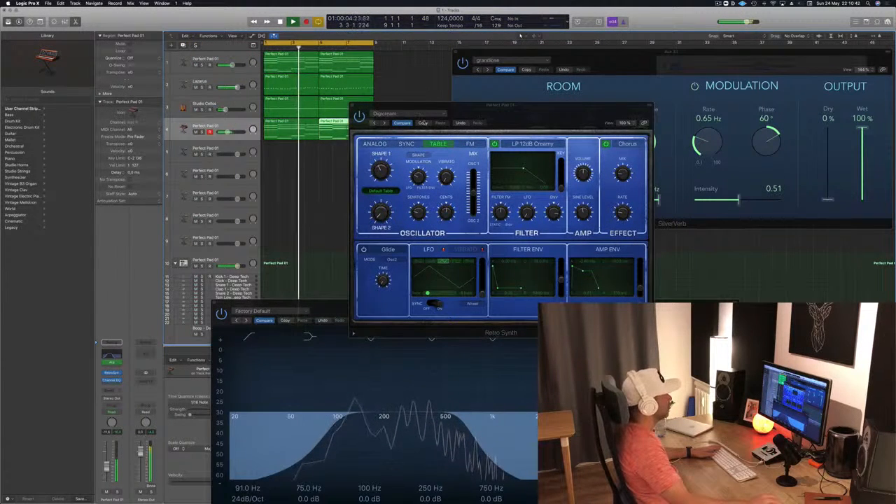
# - Step further through the Retro Synth presets and load Simple Analog Lead, moving the plug-in window clear of the EQ
pyautogui.click(384, 123)
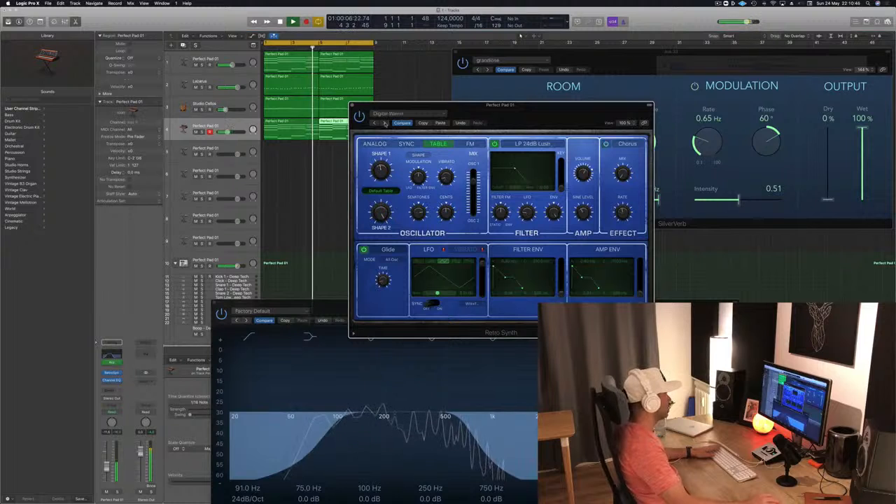
pyautogui.click(384, 124)
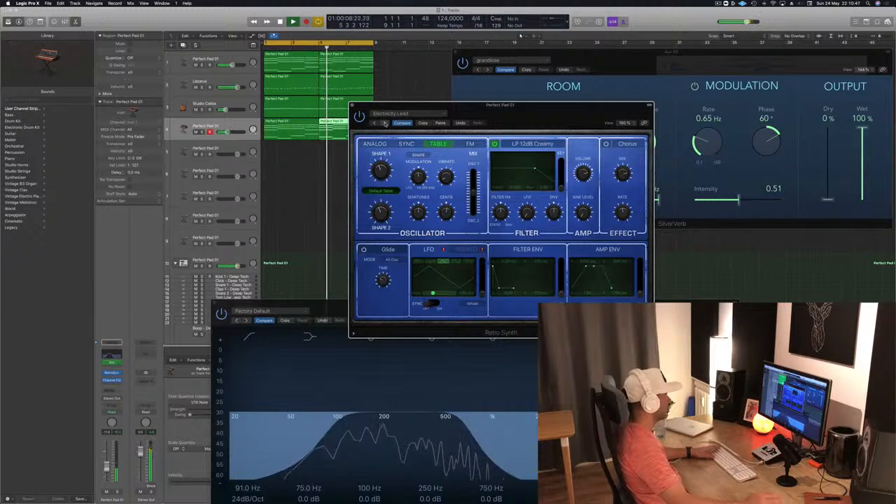
pyautogui.click(385, 124)
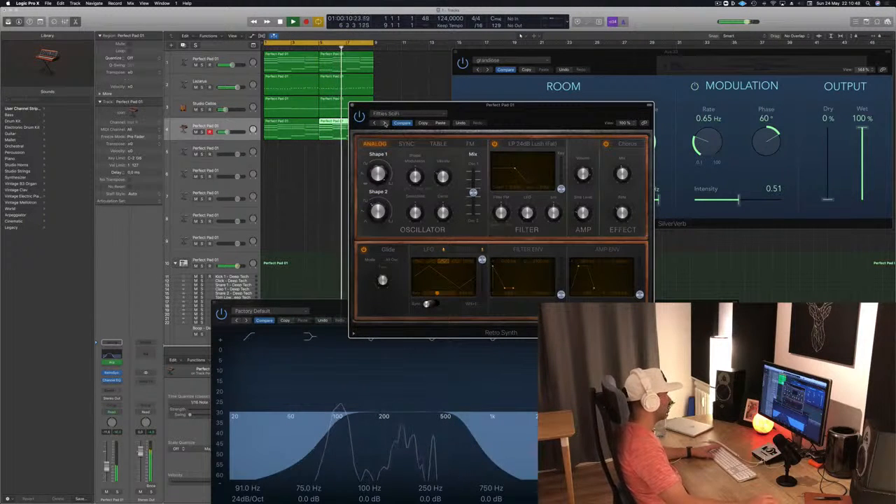
pyautogui.click(384, 123)
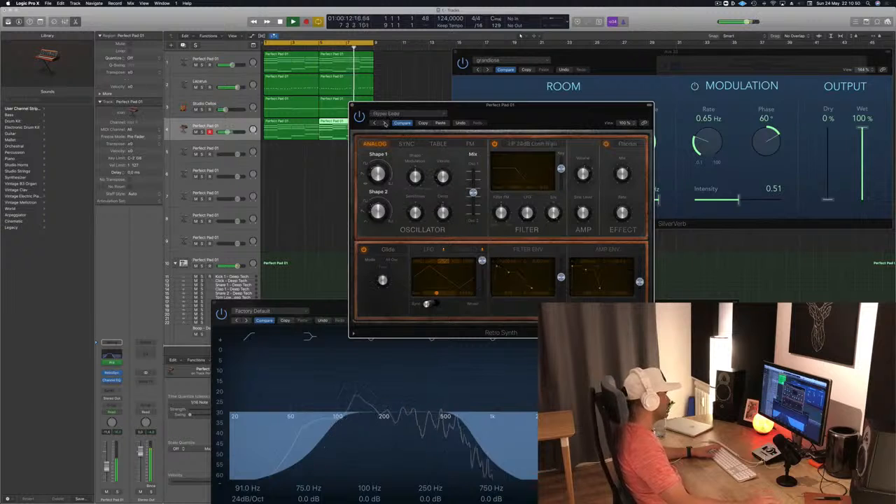
pyautogui.click(385, 123)
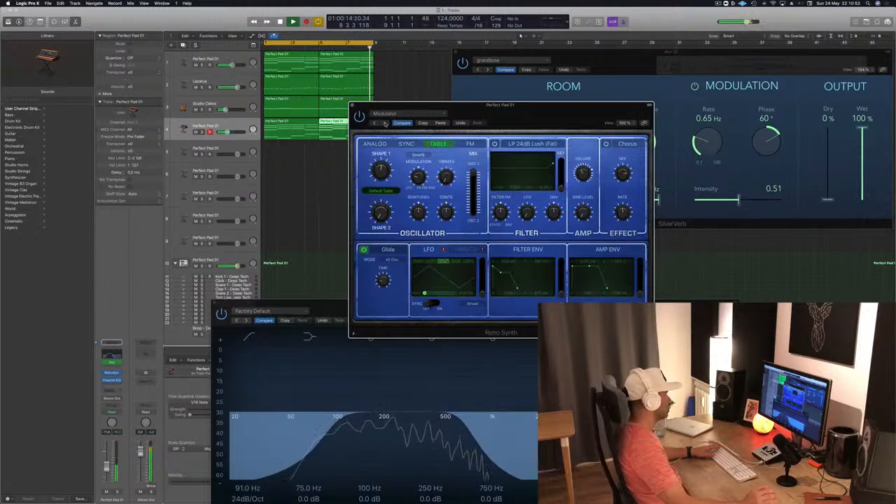
pyautogui.click(385, 124)
pyautogui.moveTo(574, 113); pyautogui.dragTo(525, 73)
pyautogui.click(517, 78)
pyautogui.click(378, 66)
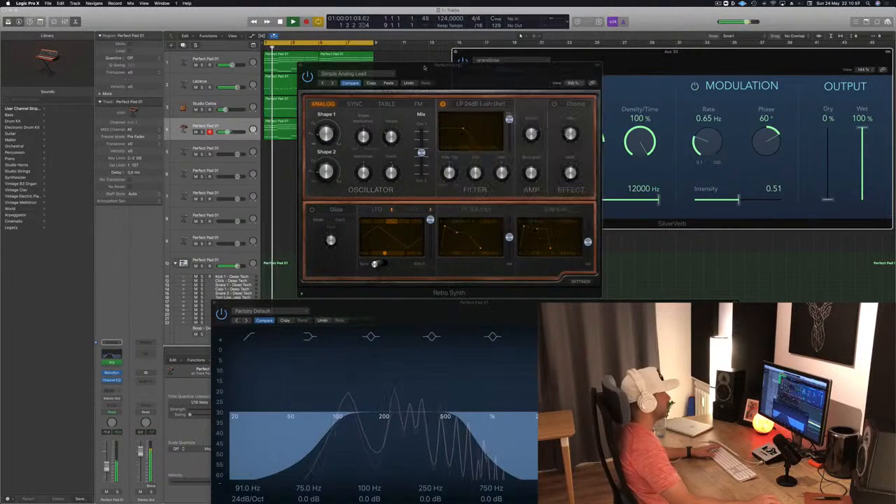
pyautogui.moveTo(378, 65); pyautogui.dragTo(501, 44)
# - Slightly lower the synth track's volume, then close its Channel EQ and Retro Synth windows and restart playback
pyautogui.moveTo(107, 468); pyautogui.dragTo(110, 475)
pyautogui.moveTo(483, 304); pyautogui.dragTo(451, 201)
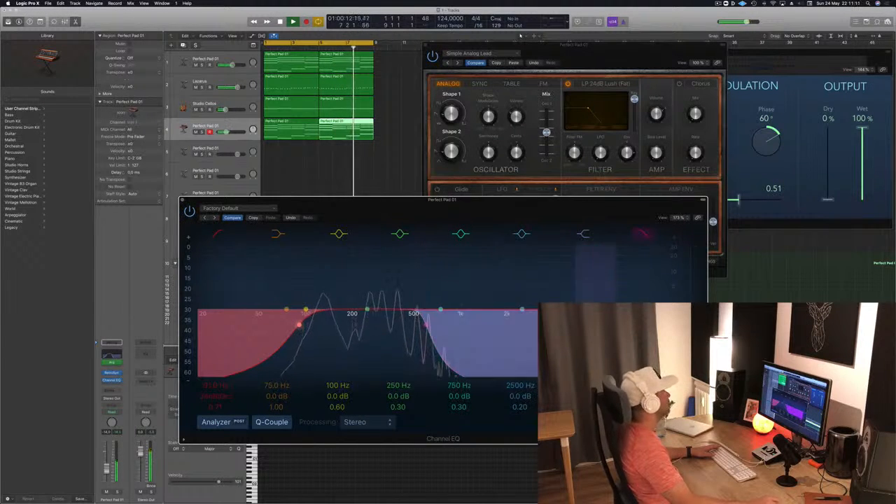
pyautogui.click(182, 201)
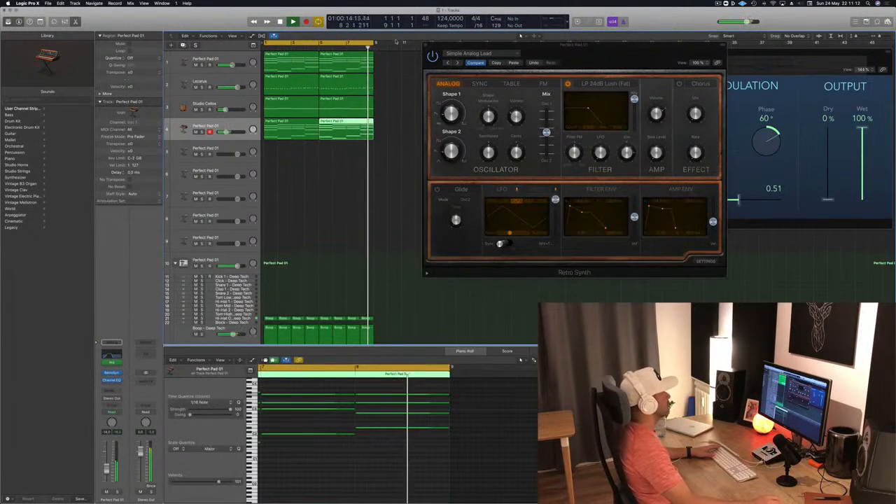
pyautogui.click(426, 46)
pyautogui.press('space')
pyautogui.press('space')
# - Add a send from the arpeggiated synth track to the existing SilverVerb reverb bus
pyautogui.click(184, 131)
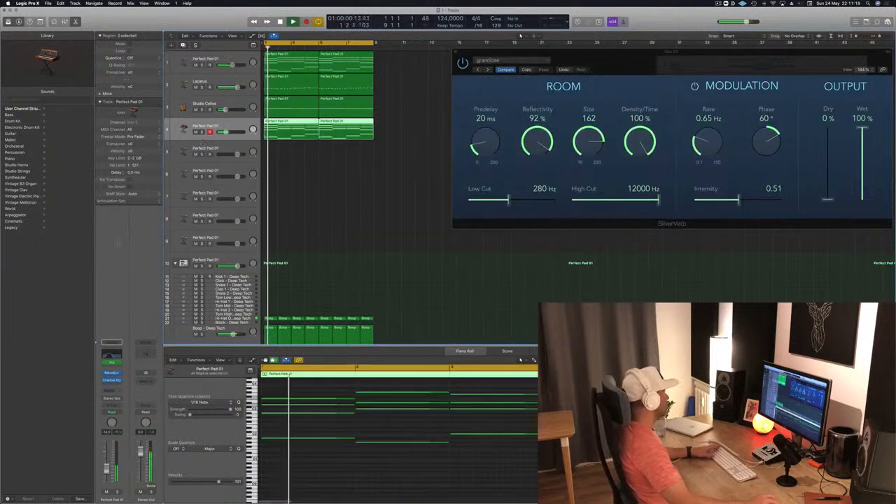
pyautogui.click(112, 391)
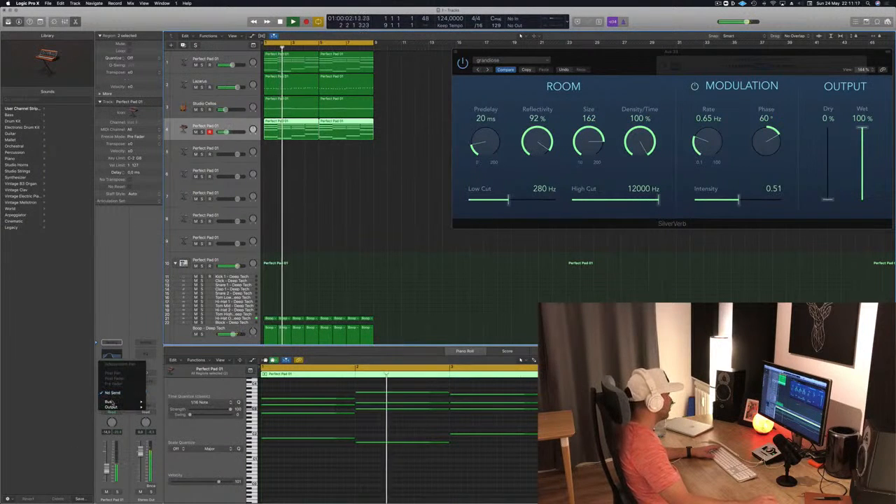
pyautogui.moveTo(133, 402)
pyautogui.click(168, 340)
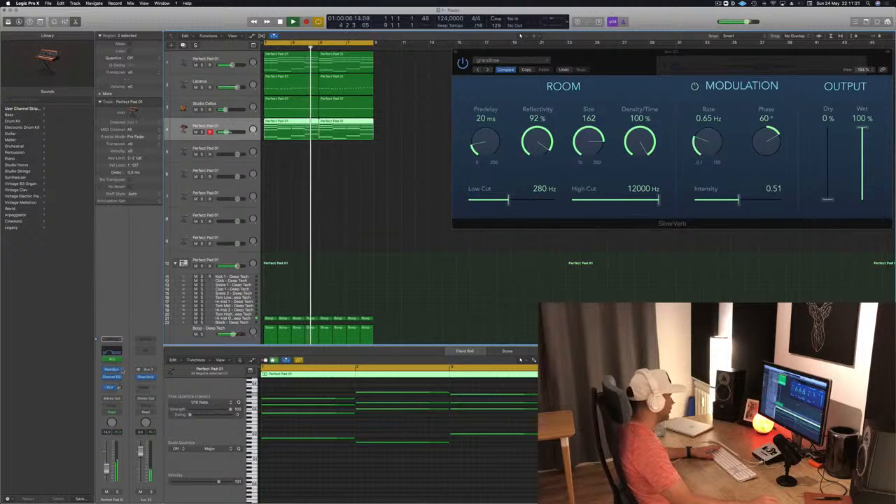
# - Insert a Channel EQ on the reverb bus with a low cut at about 205 Hz, and close the bus's plug-in windows
pyautogui.click(146, 345)
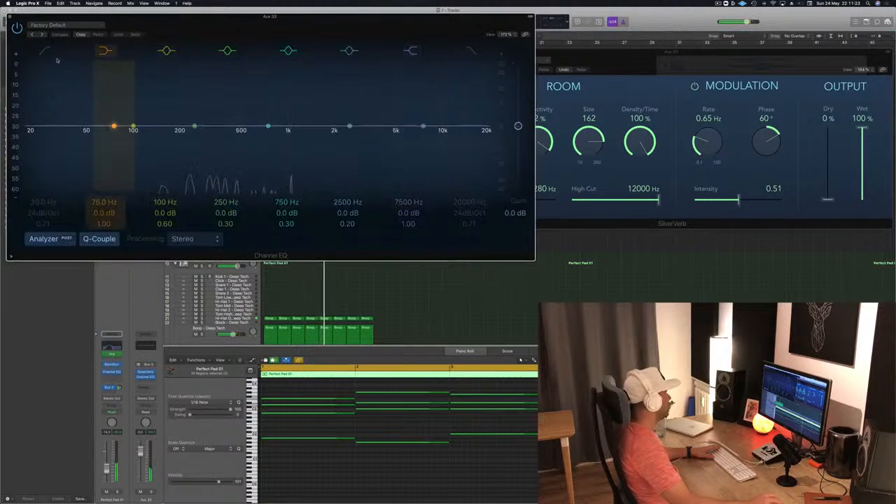
pyautogui.moveTo(74, 112); pyautogui.dragTo(210, 126)
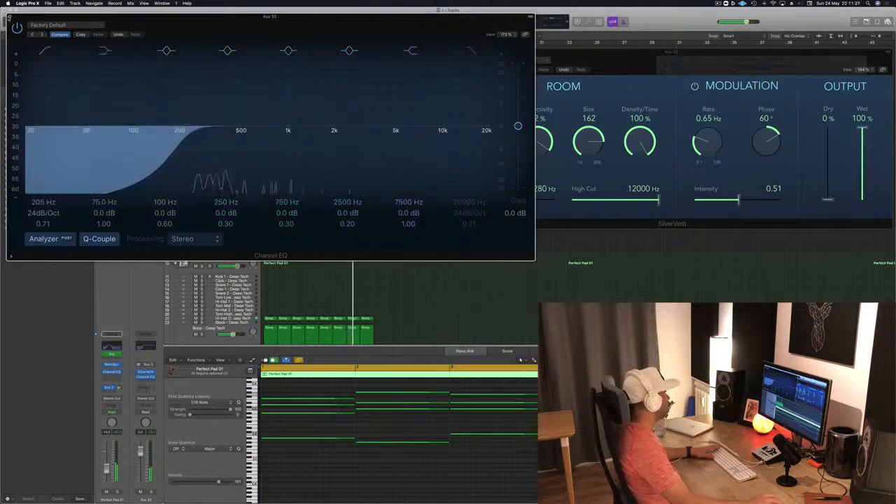
pyautogui.click(9, 19)
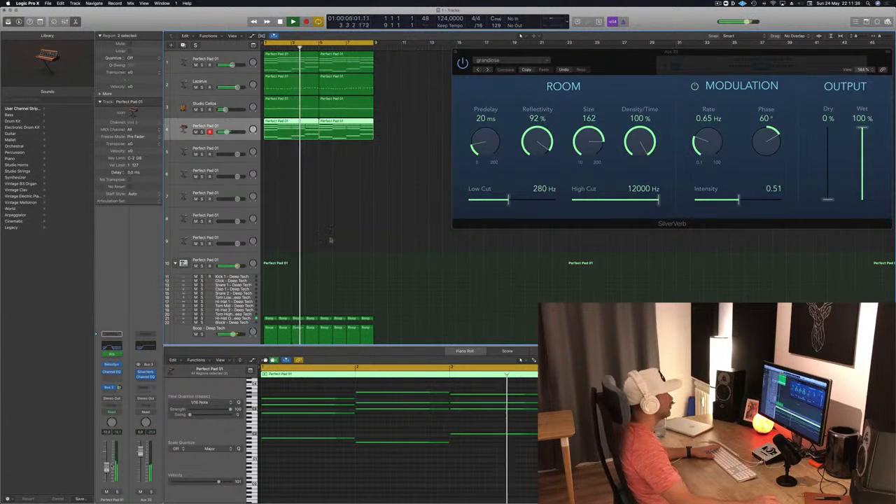
pyautogui.press('super+w')
# - Open the Lazarus bass track's Alchemy synth and lower its cutoff while the loop plays
pyautogui.press('super+k')
pyautogui.press('space')
pyautogui.click(199, 83)
pyautogui.press('space')
pyautogui.press('space')
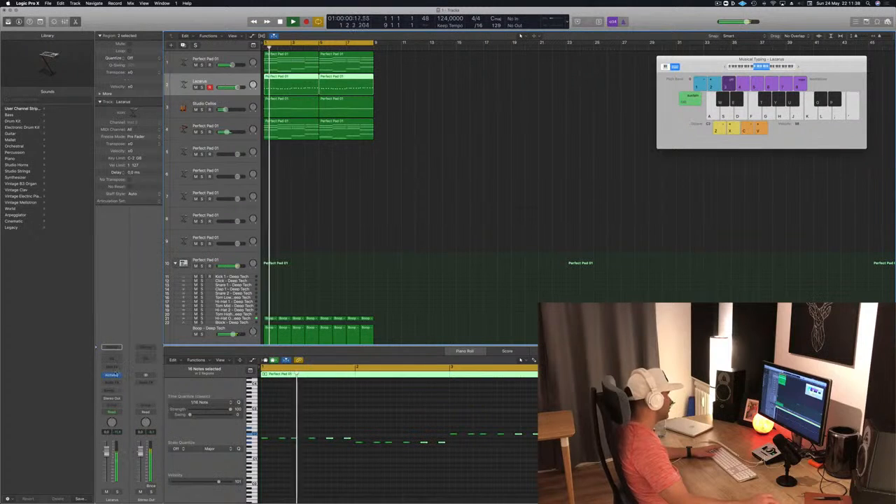
pyautogui.click(112, 375)
pyautogui.press('space')
pyautogui.press('space')
pyautogui.moveTo(531, 341); pyautogui.dragTo(533, 355)
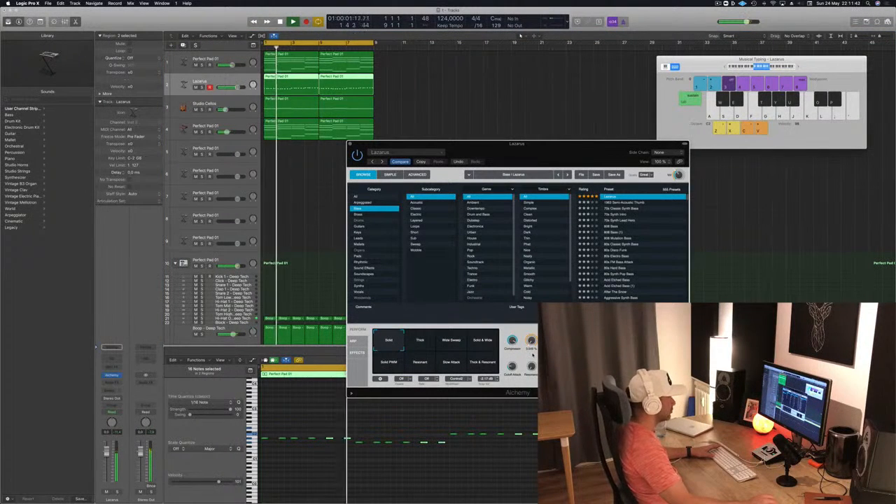
# - Audition Alchemy's performance snapshots, from Wide Sweep and Solid & Wide to Thick & Resonant, and choose Thick
pyautogui.click(420, 341)
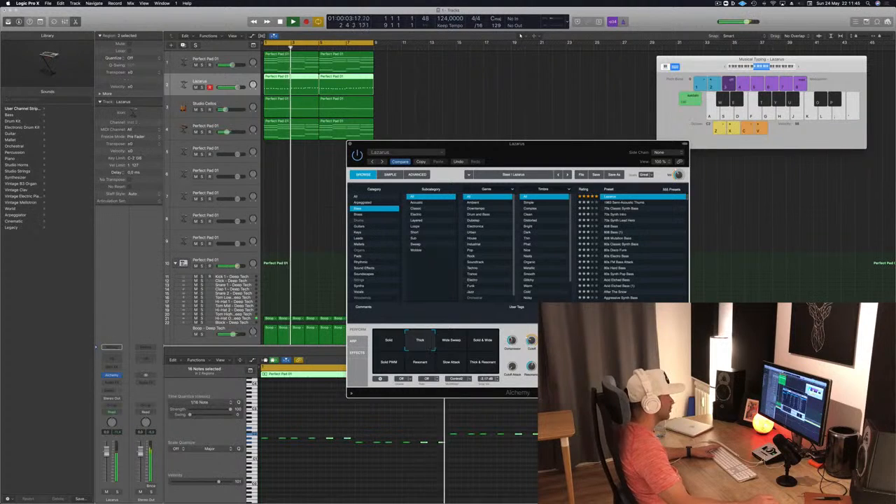
pyautogui.click(451, 341)
pyautogui.click(482, 342)
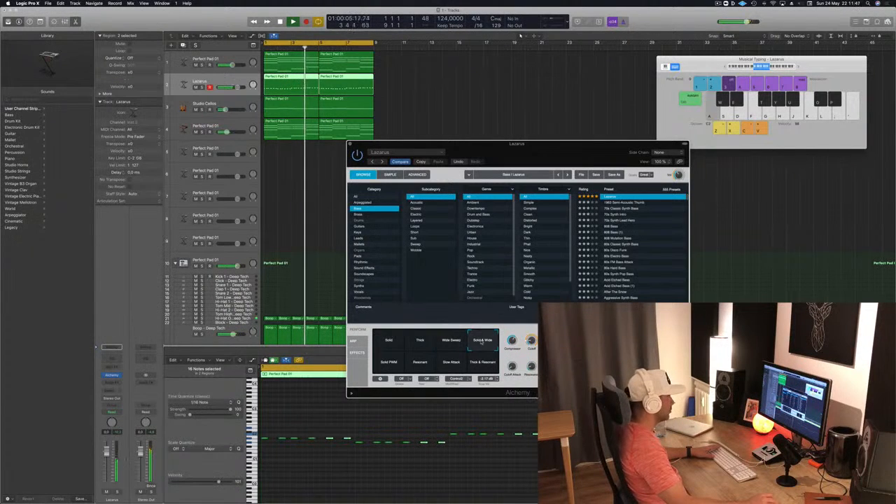
pyautogui.click(381, 368)
pyautogui.click(420, 362)
pyautogui.click(451, 362)
pyautogui.click(482, 360)
pyautogui.click(392, 341)
pyautogui.click(420, 340)
pyautogui.click(400, 349)
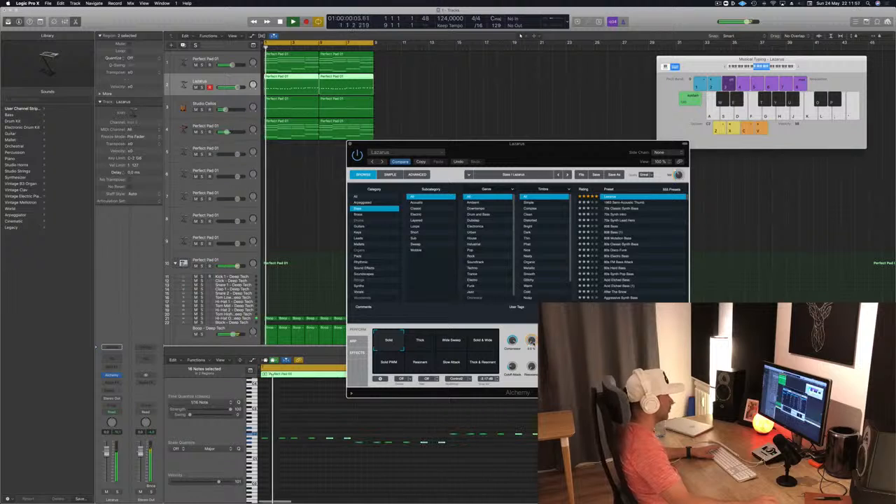
pyautogui.click(420, 342)
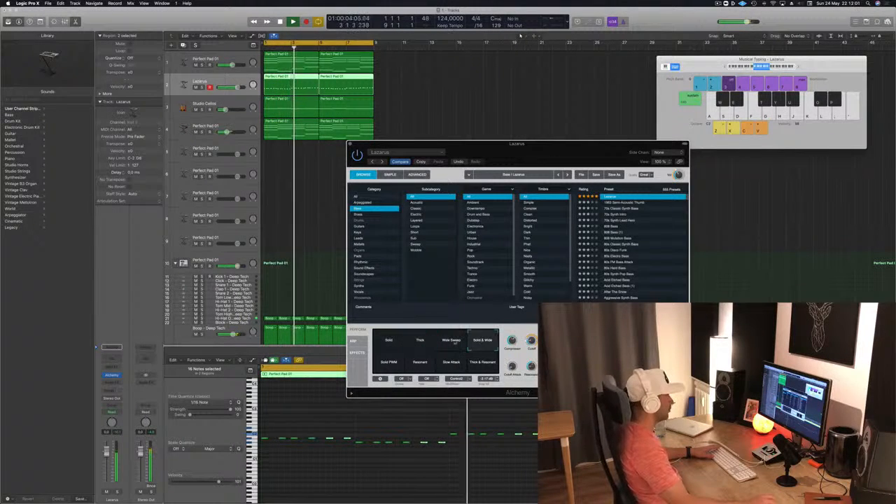
# - Lower the bass track's volume slightly and adjust the Alchemy resonance
pyautogui.moveTo(106, 454); pyautogui.dragTo(107, 460)
pyautogui.press('space')
pyautogui.press('space')
pyautogui.moveTo(531, 366); pyautogui.dragTo(531, 363)
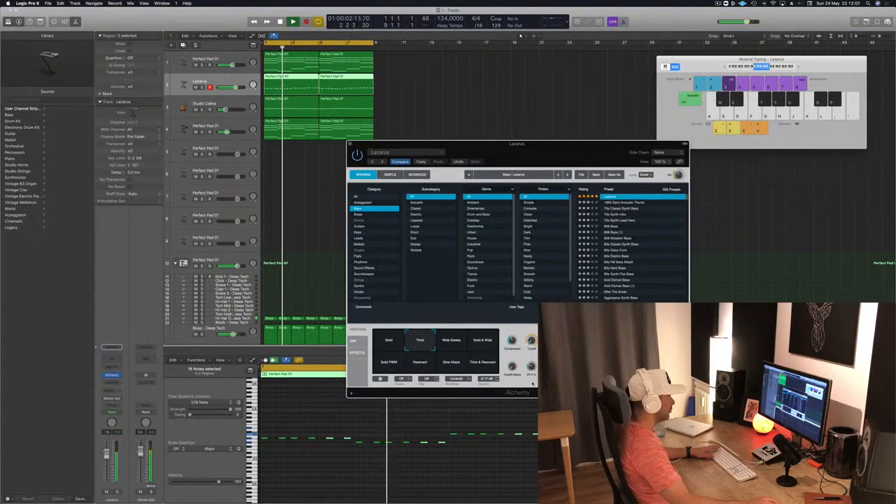
# - Fine-tune the bass track's volume while replaying the loop, and close the Alchemy window
pyautogui.press('space')
pyautogui.press('space')
pyautogui.moveTo(107, 456); pyautogui.dragTo(107, 454)
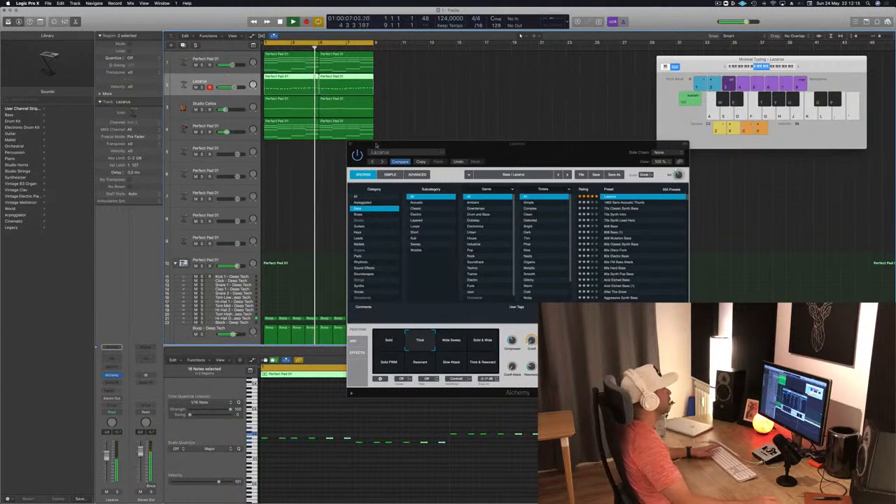
pyautogui.moveTo(351, 145); pyautogui.dragTo(355, 143)
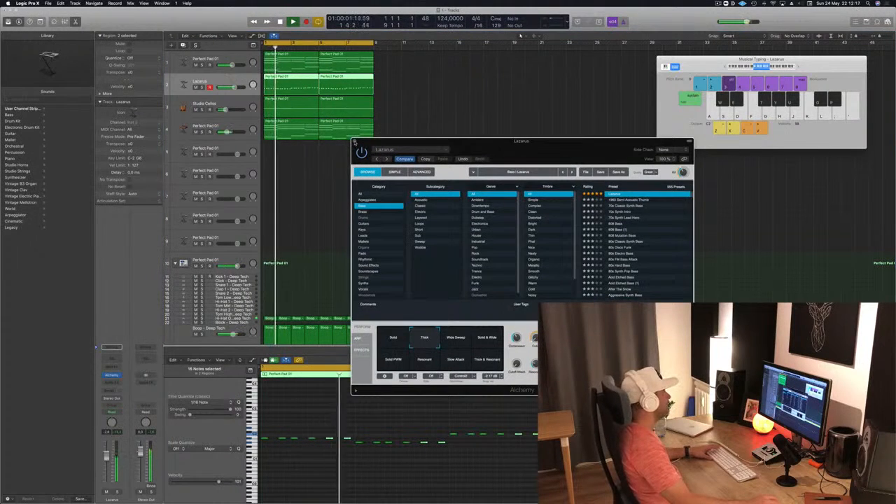
pyautogui.click(355, 143)
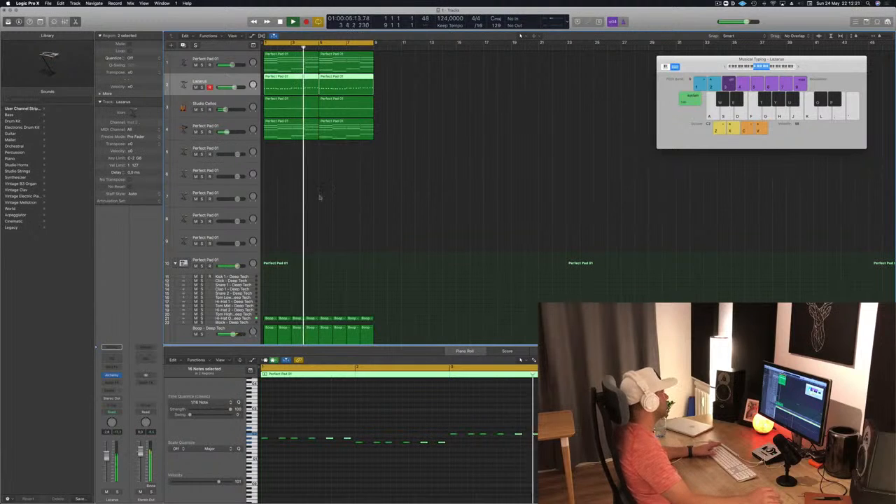
# - Check the Studio Cellos track in solo and create a new track below it with duplicate settings
pyautogui.click(214, 150)
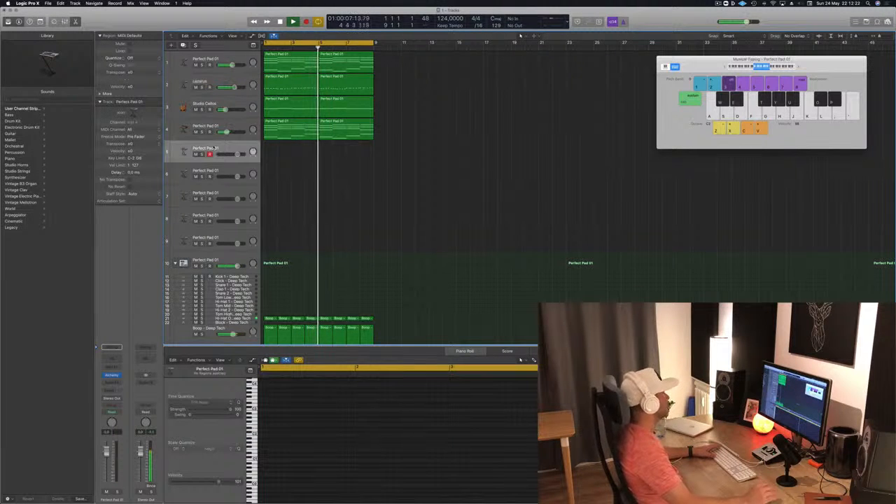
pyautogui.press('space')
pyautogui.click(238, 103)
pyautogui.hotkey('ctrl', 's')
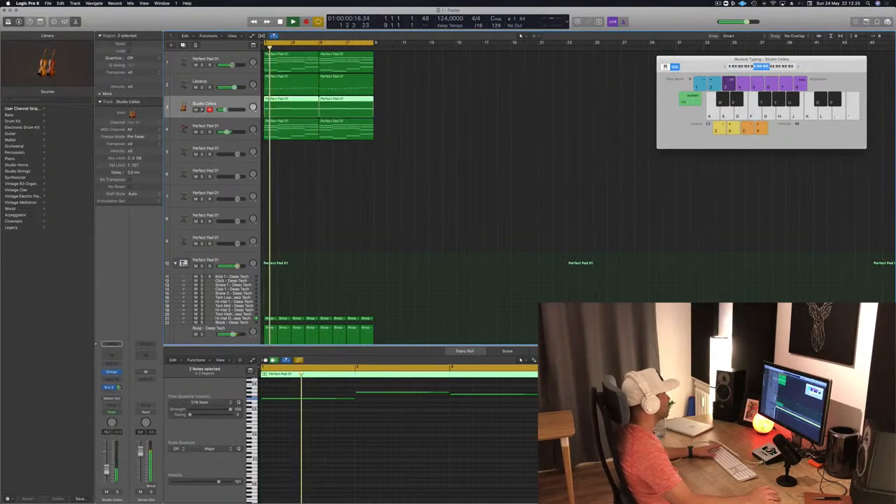
pyautogui.hotkey('ctrl', 's')
pyautogui.press('Return')
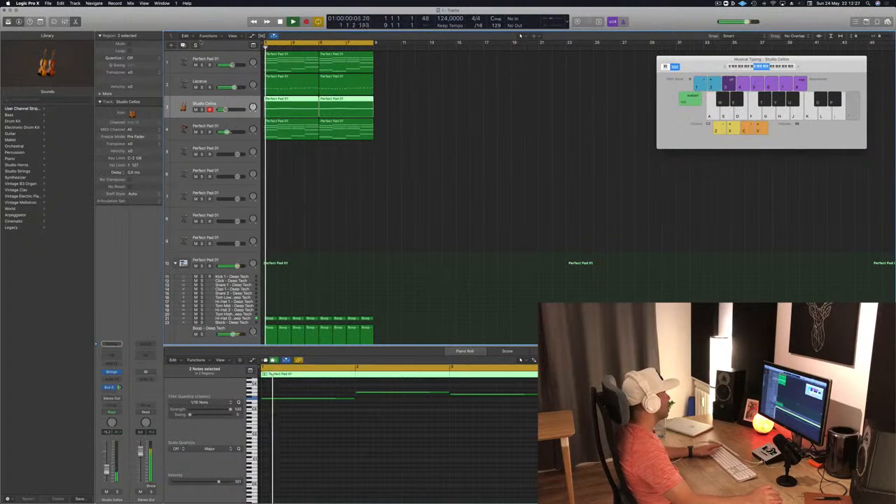
pyautogui.hotkey('ctrl', 'd')
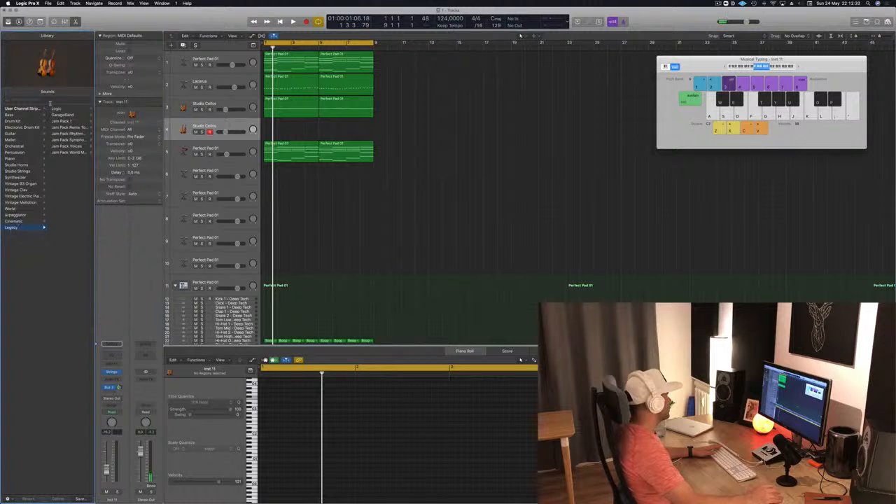
# - Load the French Horn sound from the legacy Logic orchestral brass collection onto the new track, widening the sound library for readability
pyautogui.click(63, 109)
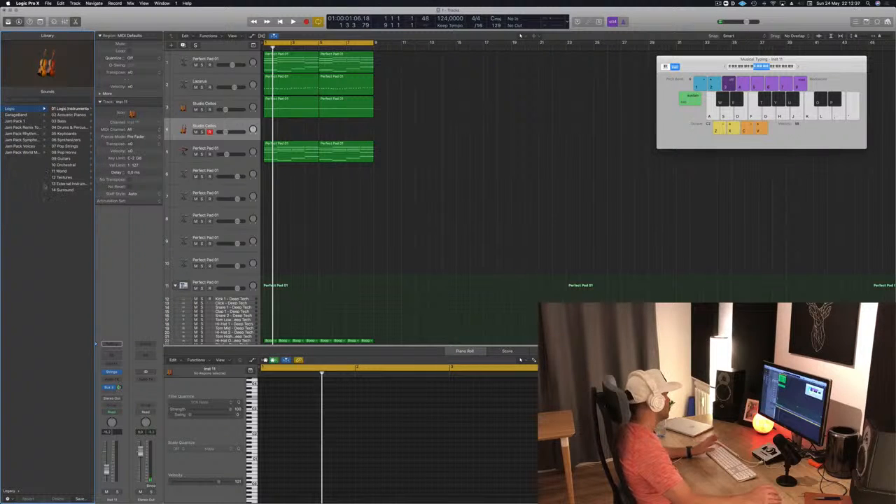
pyautogui.click(62, 164)
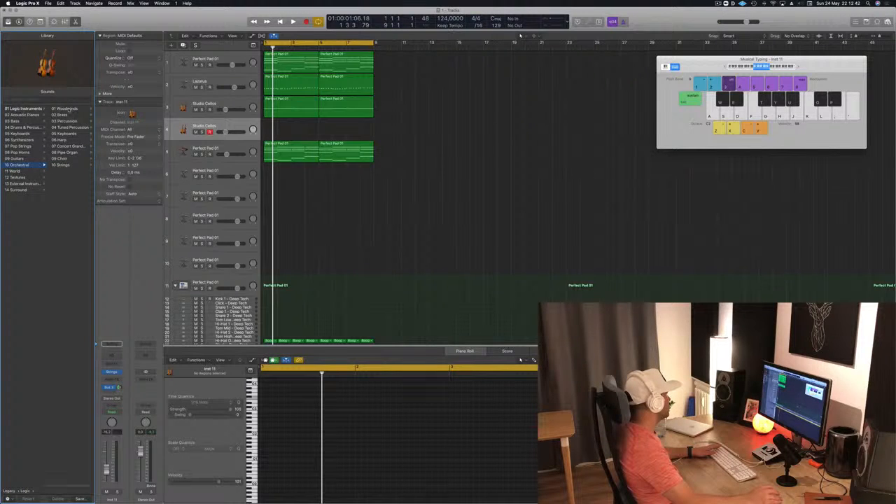
pyautogui.click(65, 115)
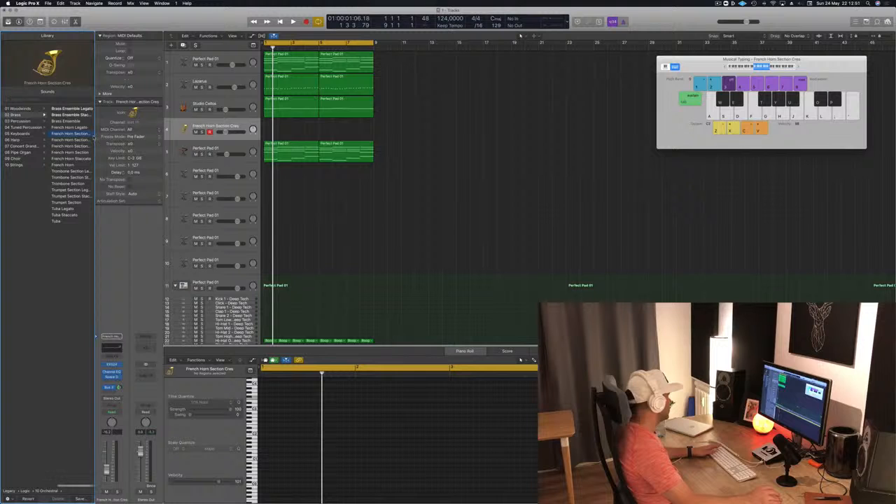
pyautogui.moveTo(93, 135); pyautogui.dragTo(193, 134)
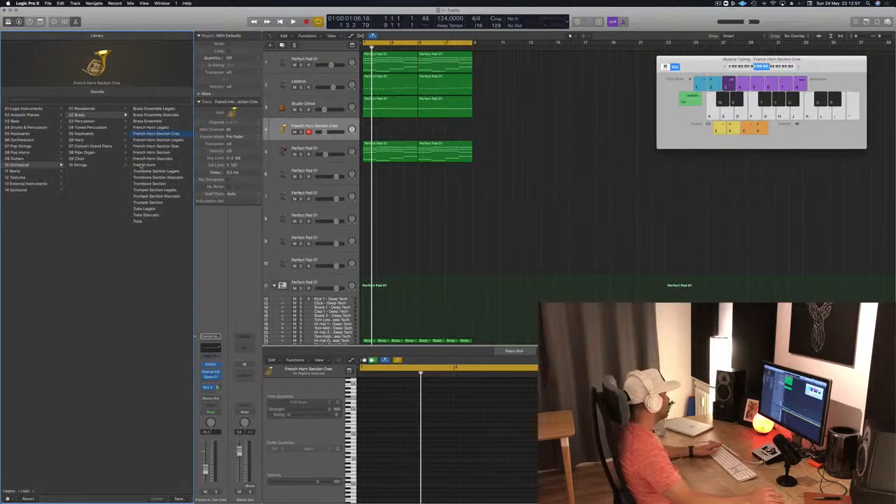
pyautogui.click(144, 165)
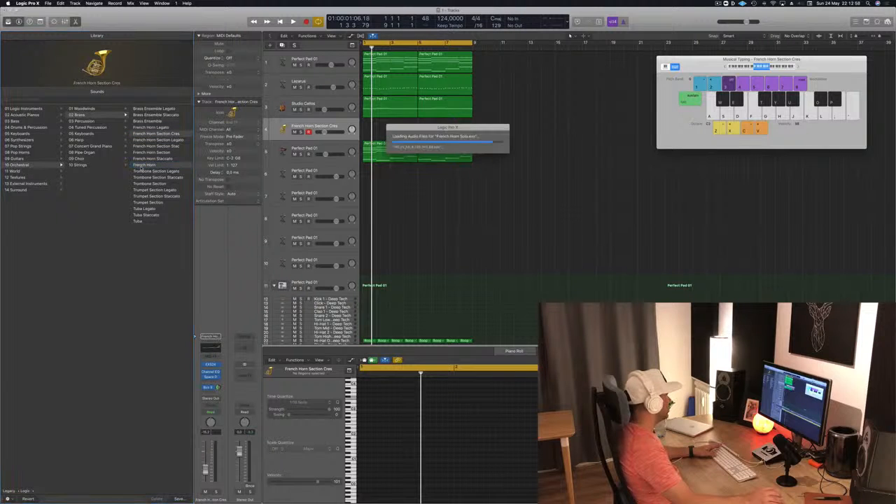
# - Copy the two cello regions onto the French Horn track and adjust its reverb send during playback
pyautogui.moveTo(392, 106); pyautogui.dragTo(448, 130)
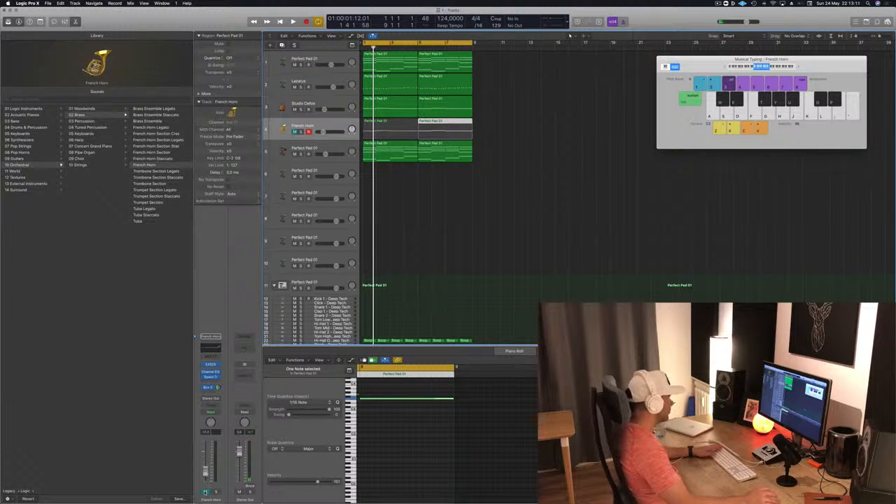
pyautogui.press('space')
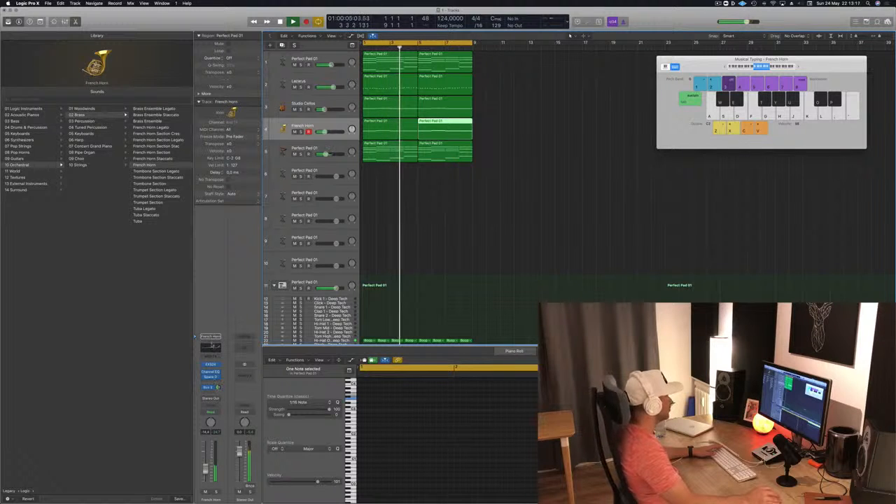
pyautogui.click(460, 250)
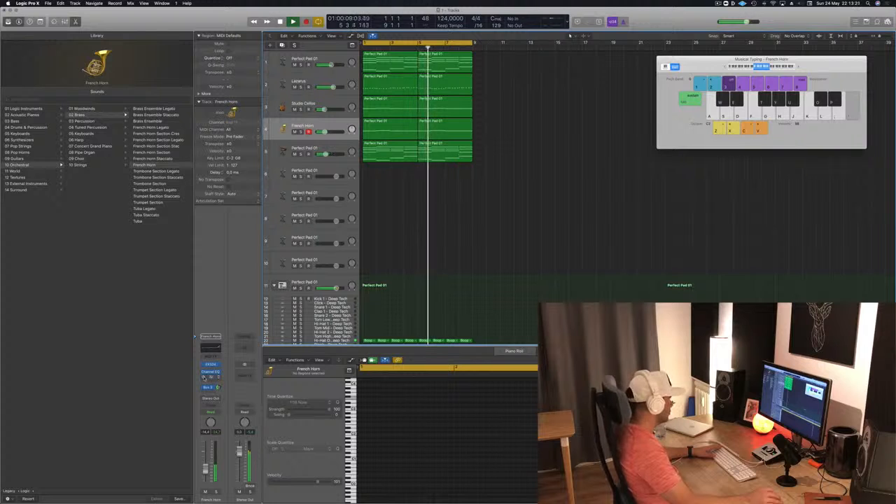
pyautogui.moveTo(217, 388); pyautogui.dragTo(200, 451)
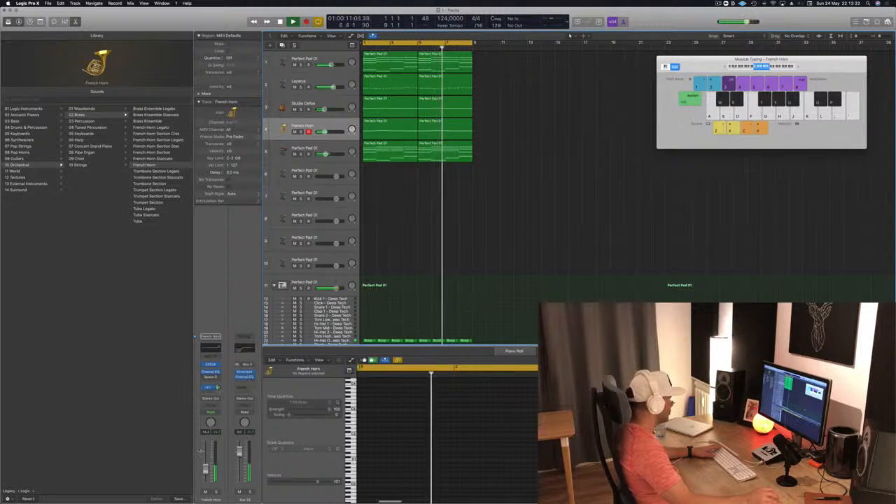
# - Solo the French Horn track and try all its notes an octave lower before returning them to the original octave
pyautogui.click(216, 493)
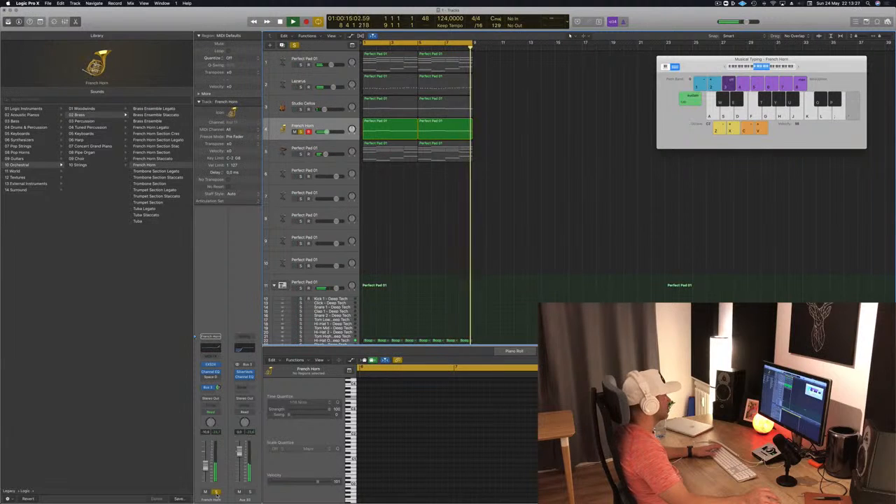
pyautogui.click(387, 126)
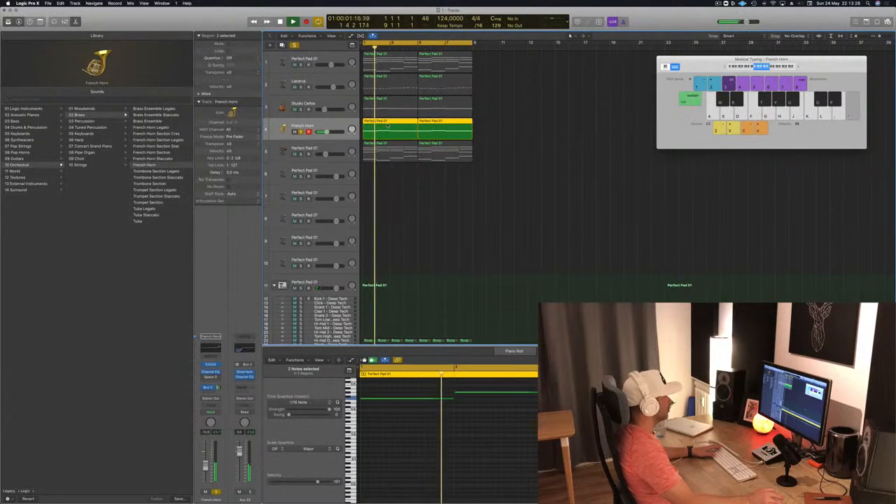
pyautogui.click(391, 437)
pyautogui.press('super+a')
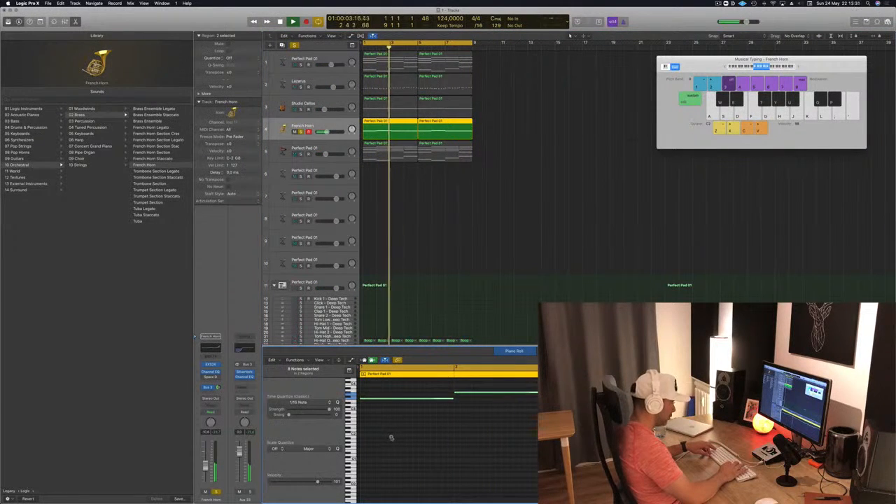
pyautogui.hotkey('alt', 'shift', 'Down')
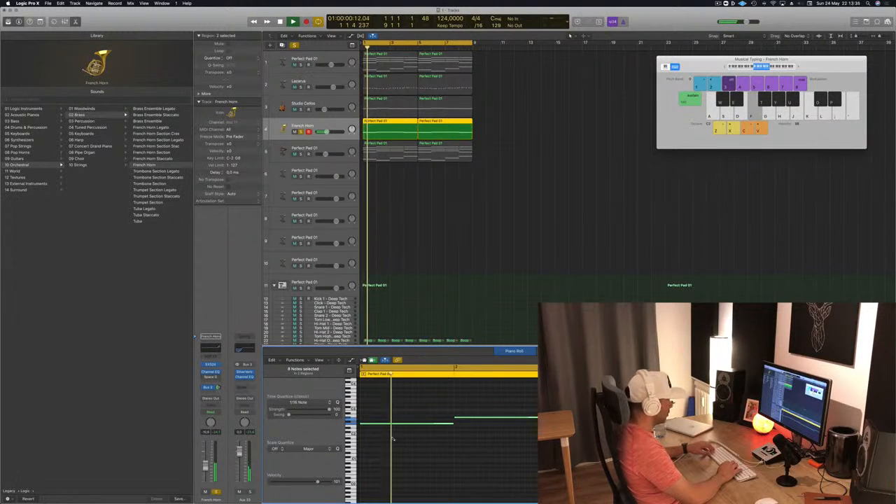
pyautogui.hotkey('alt', 'shift', 'Up')
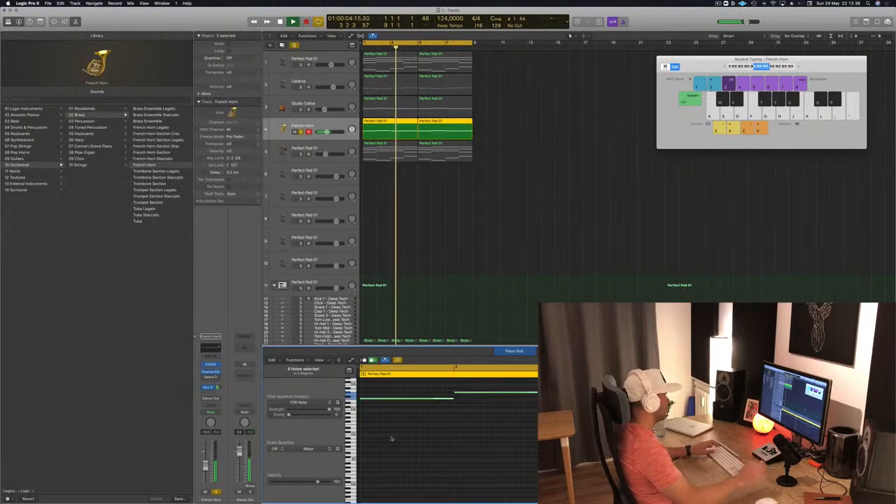
# - Compare the French Horn in solo and in the full mix while restarting the loop
pyautogui.press('space')
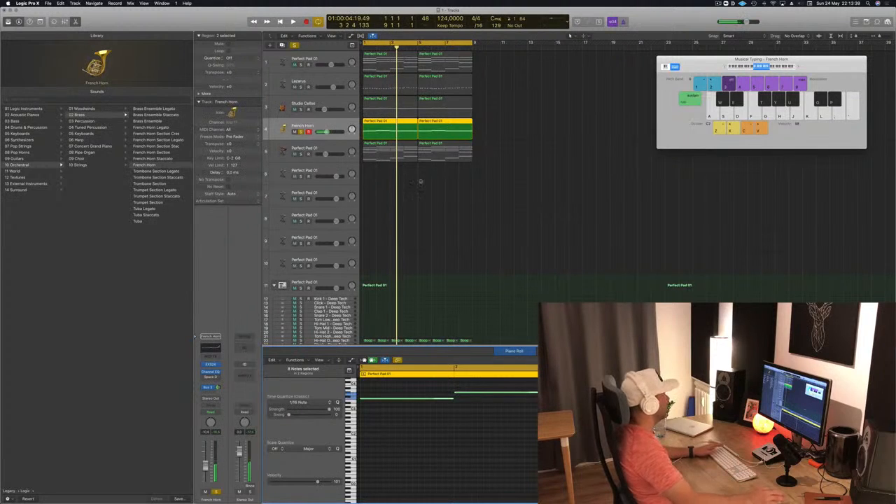
pyautogui.press('space')
pyautogui.press('space')
pyautogui.click(301, 132)
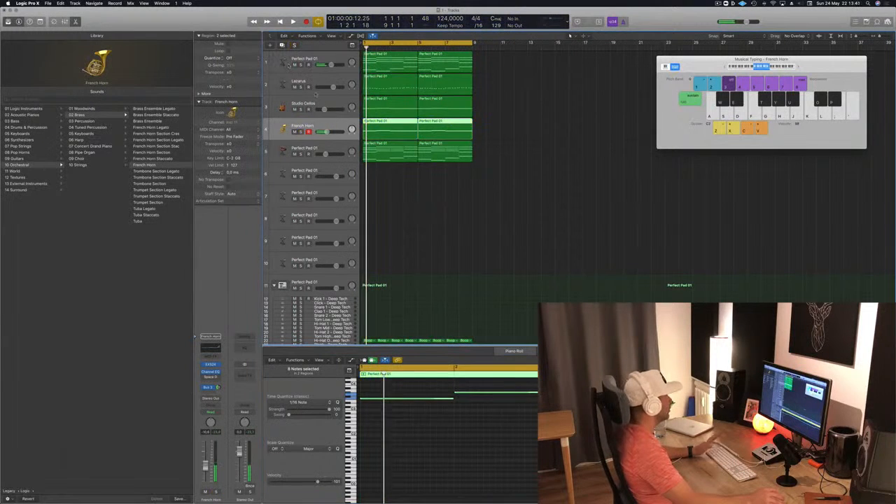
pyautogui.press('space')
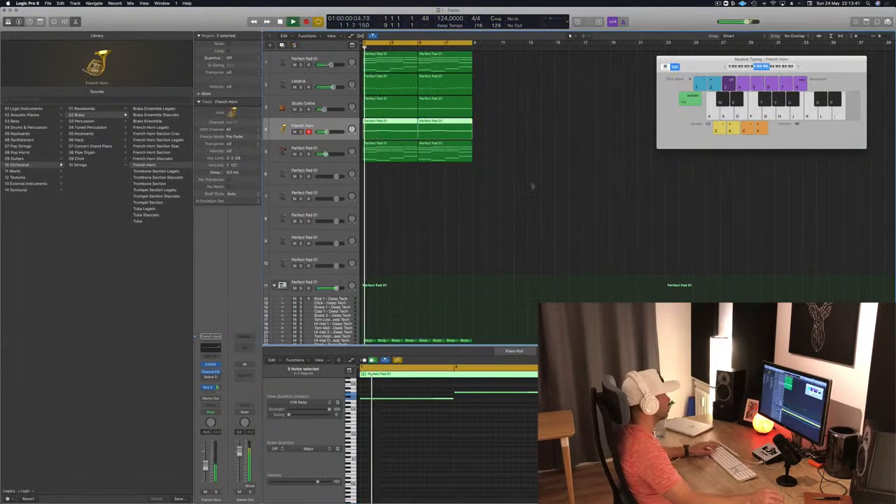
pyautogui.click(534, 186)
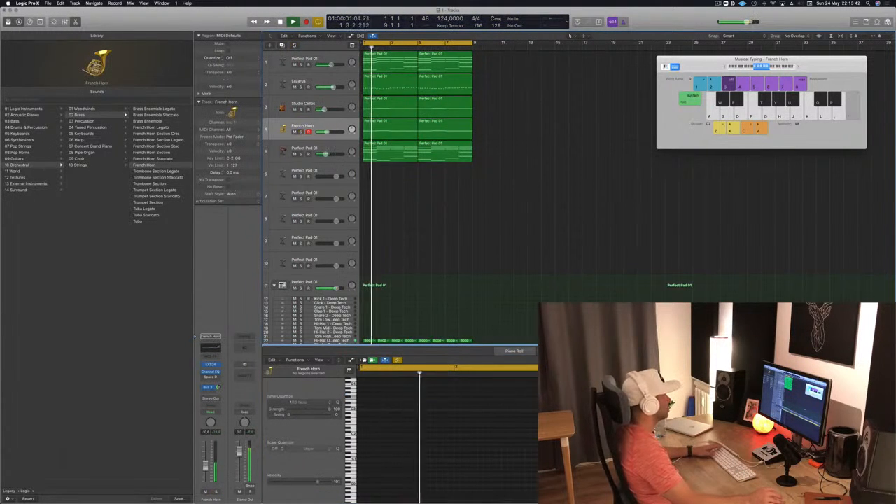
pyautogui.click(301, 132)
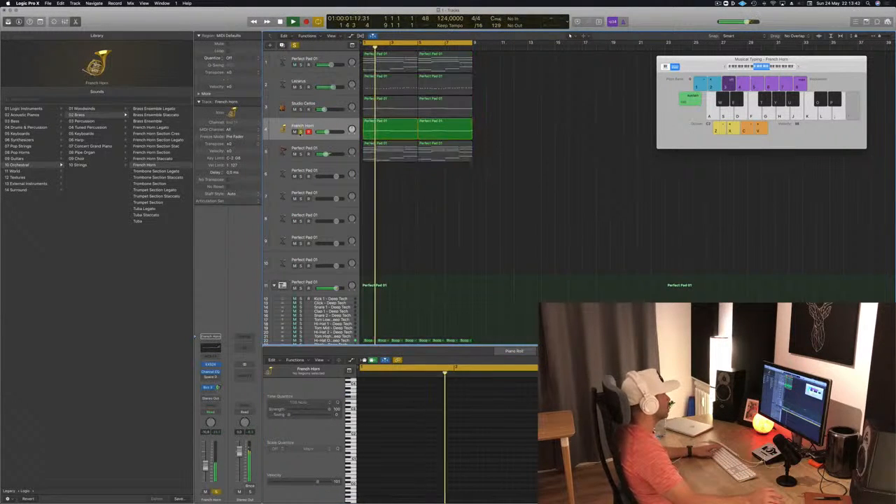
pyautogui.press('super+a')
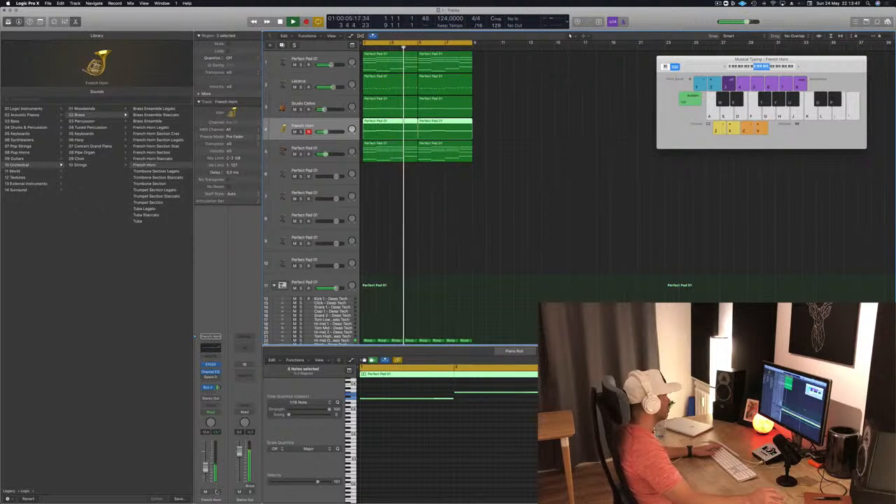
# - Check the French Horn in solo once more and fine-tune its volume against the full mix
pyautogui.click(216, 492)
pyautogui.click(216, 492)
pyautogui.moveTo(206, 471); pyautogui.dragTo(205, 470)
pyautogui.click(440, 255)
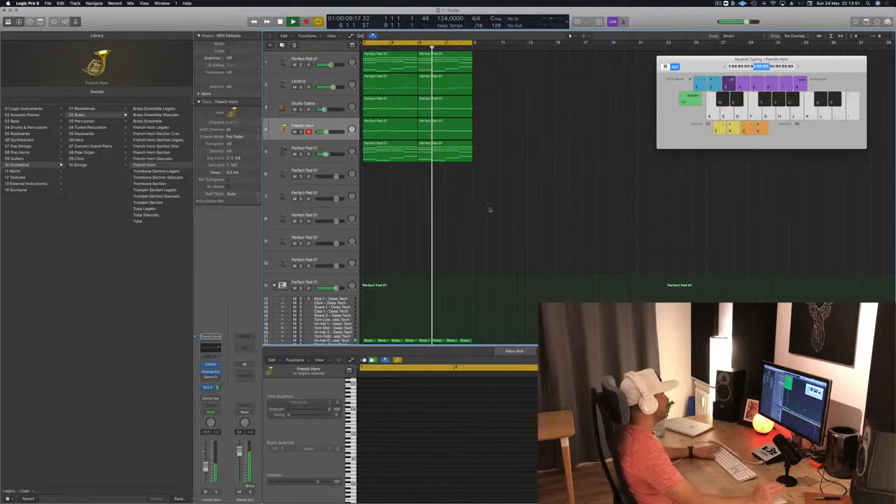
# - Copy the first Boop - Deep Tech region onto the Kick 1 track and select all of its notes
pyautogui.moveTo(724, 62); pyautogui.dragTo(705, 78)
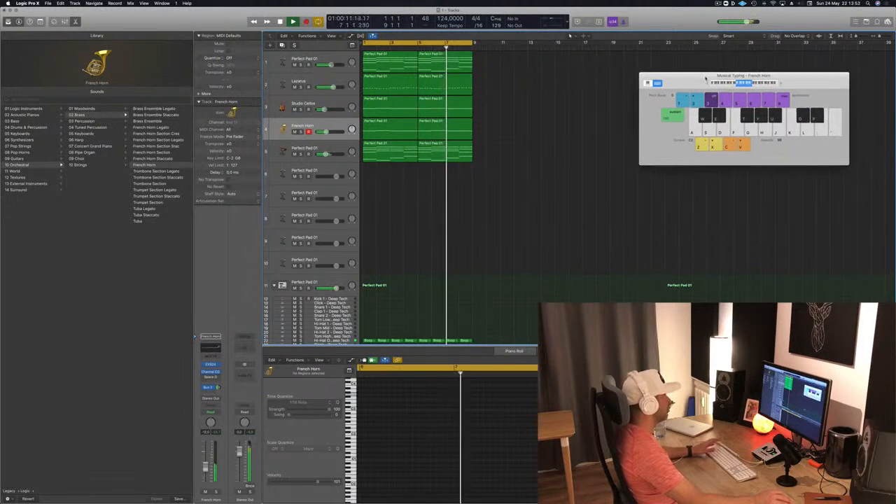
pyautogui.scroll(-3, 490, 210)
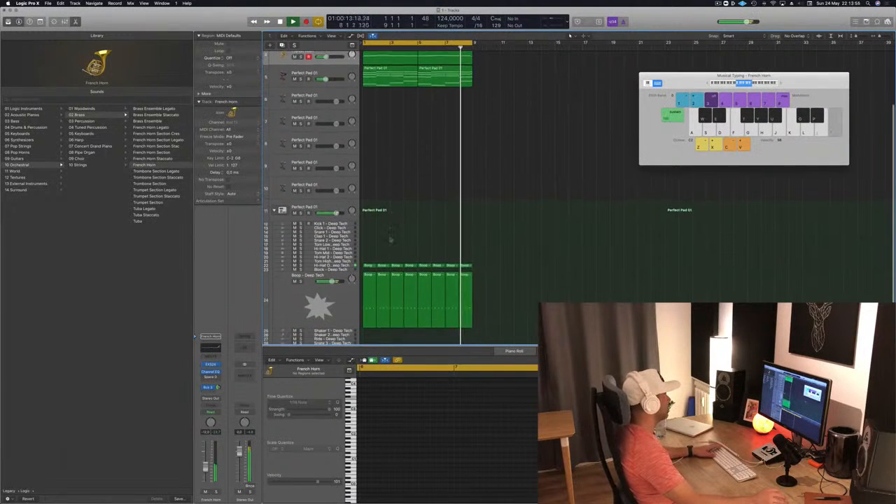
pyautogui.click(367, 275)
pyautogui.moveTo(367, 275); pyautogui.dragTo(367, 224)
pyautogui.click(426, 436)
pyautogui.press('super+a')
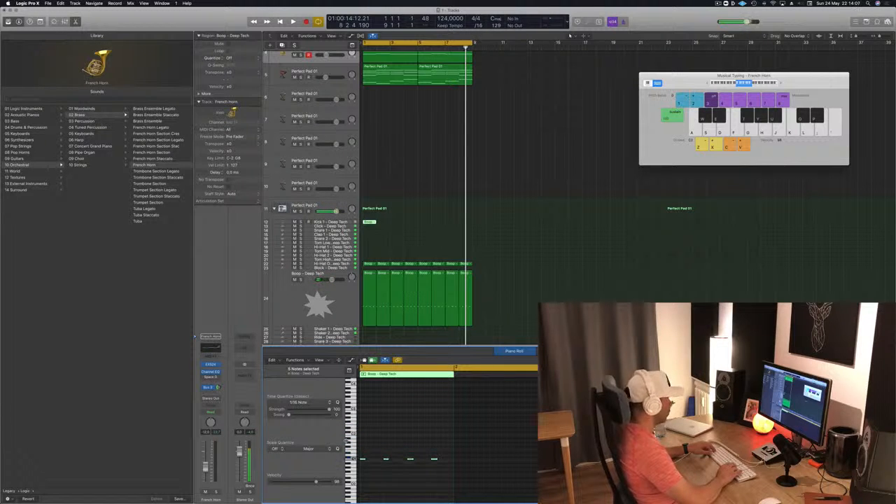
pyautogui.press('space')
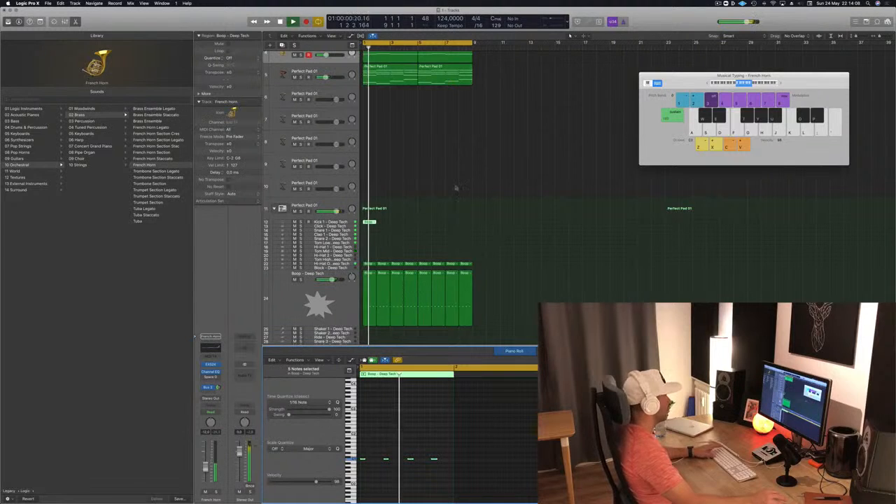
# - Fill the Kick 1 track up to bar 9 with copies of the one-bar region during playback
pyautogui.moveTo(371, 223); pyautogui.dragTo(467, 224)
pyautogui.press('space')
pyautogui.hscroll(-1, 481, 250)
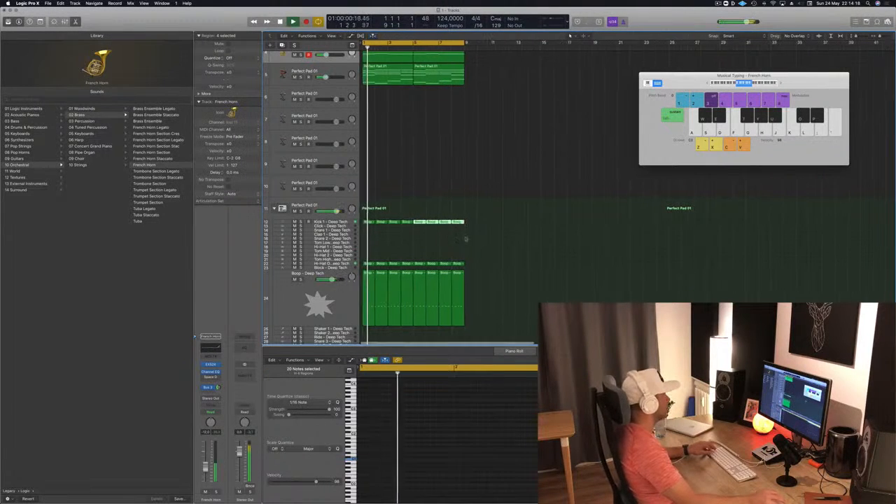
pyautogui.click(454, 187)
pyautogui.scroll(4, 459, 198)
pyautogui.scroll(1, 508, 194)
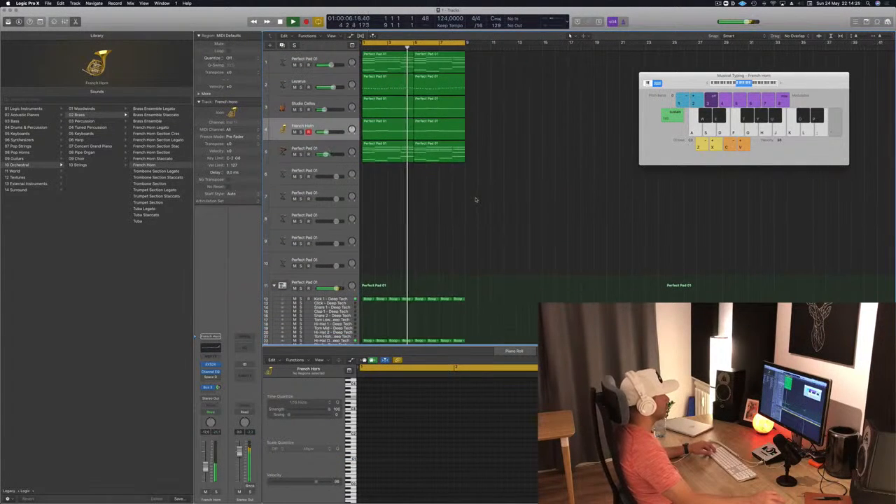
# - Select all regions in the arrangement and repeat them three times, extending every part to bar 33
pyautogui.scroll(2, 477, 200)
pyautogui.scroll(-4, 476, 200)
pyautogui.scroll(-2, 487, 183)
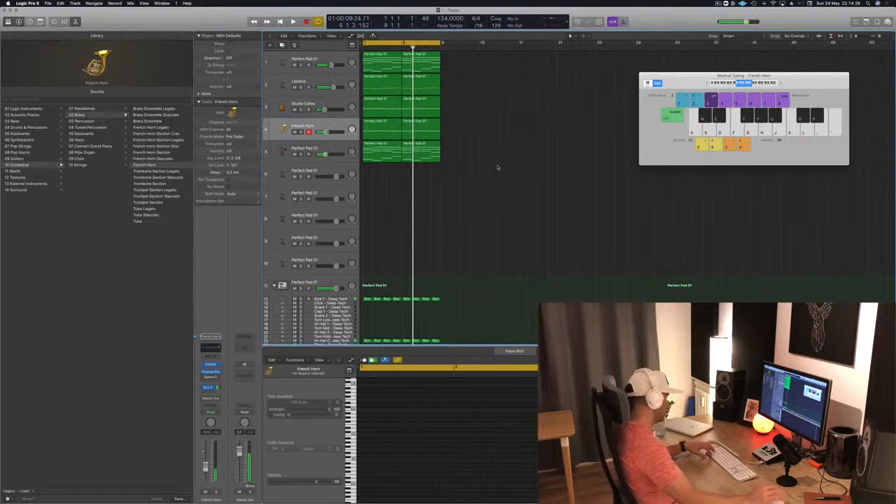
pyautogui.press('super+a')
pyautogui.press('super+r')
pyautogui.press('super+r')
pyautogui.press('super+r')
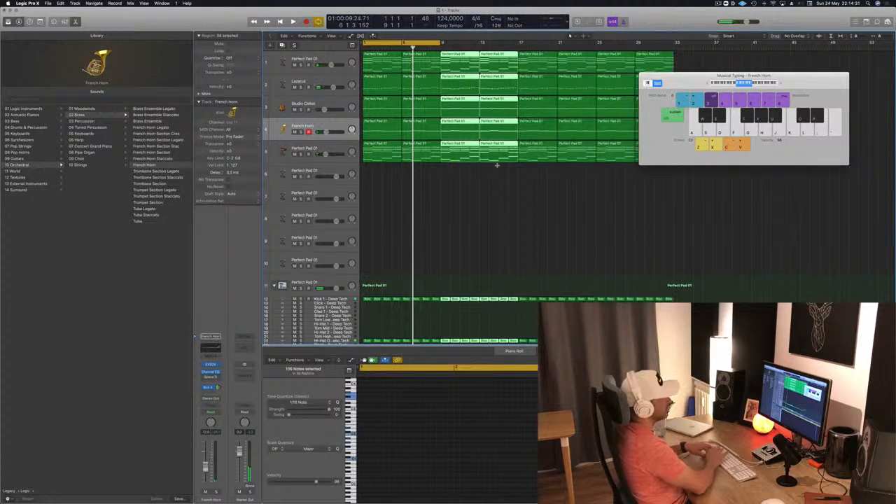
# - Extend the cycle range to bar 33, restart playback and fine-tune the volume of the Perfect Pad 01 track below French Horn
pyautogui.press('space')
pyautogui.moveTo(690, 76); pyautogui.dragTo(769, 116)
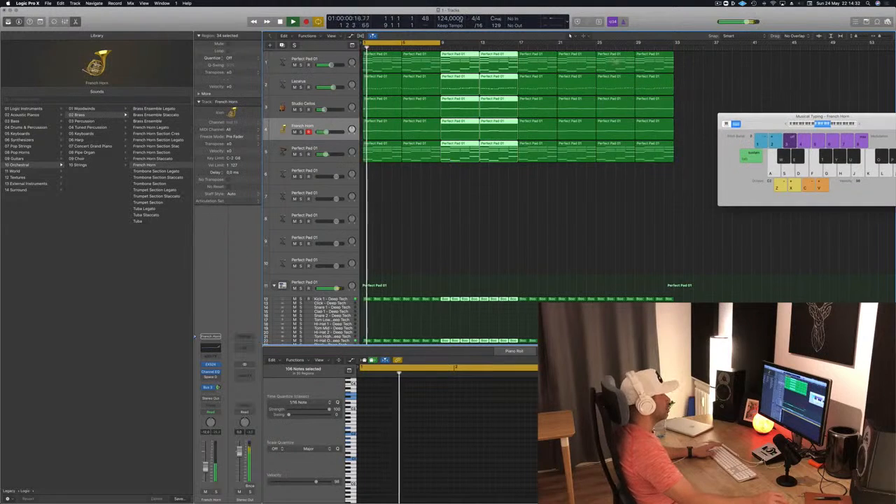
pyautogui.press('u')
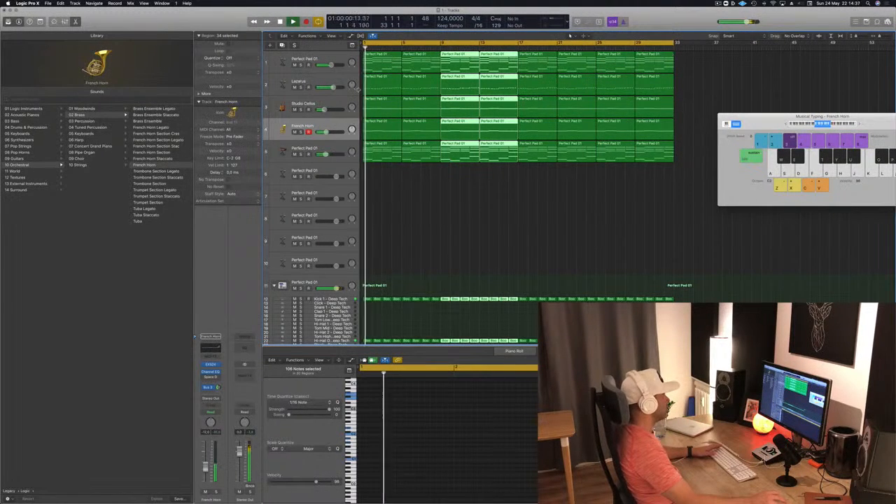
pyautogui.press('space')
pyautogui.press('space')
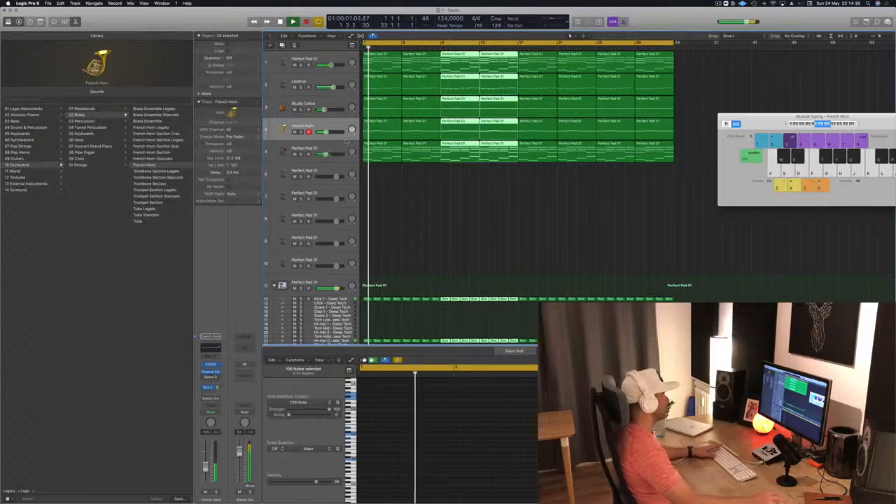
pyautogui.click(343, 147)
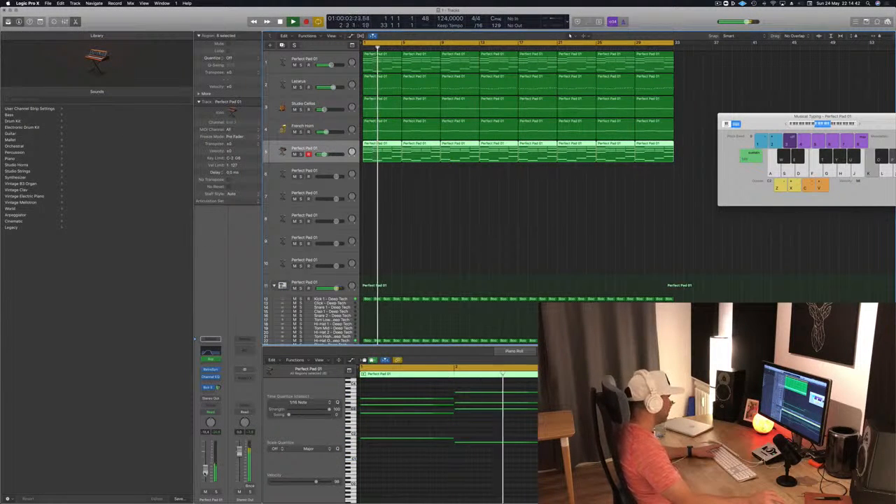
pyautogui.click(422, 232)
# - Copy all the Kick 1 regions onto the last drum track, Bleep - Deep Tech, and play from the start
pyautogui.scroll(-5, 422, 232)
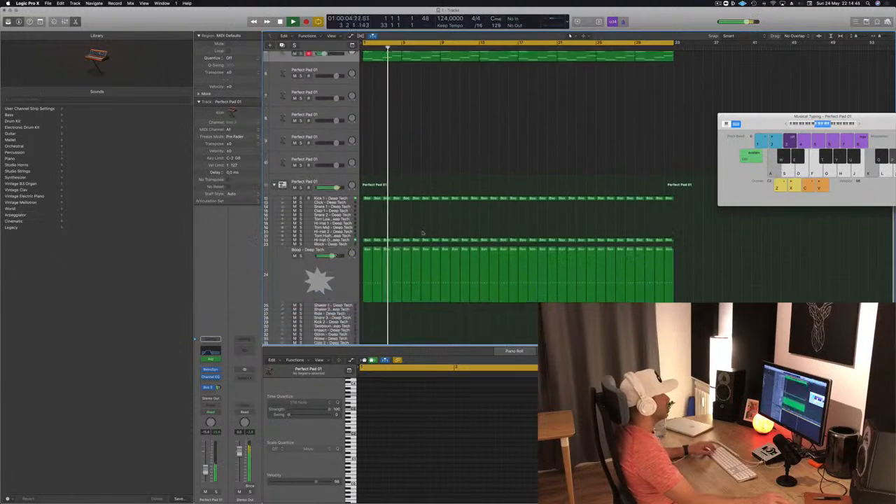
pyautogui.moveTo(539, 185); pyautogui.dragTo(364, 180)
pyautogui.moveTo(368, 212); pyautogui.dragTo(363, 328)
pyautogui.click(411, 446)
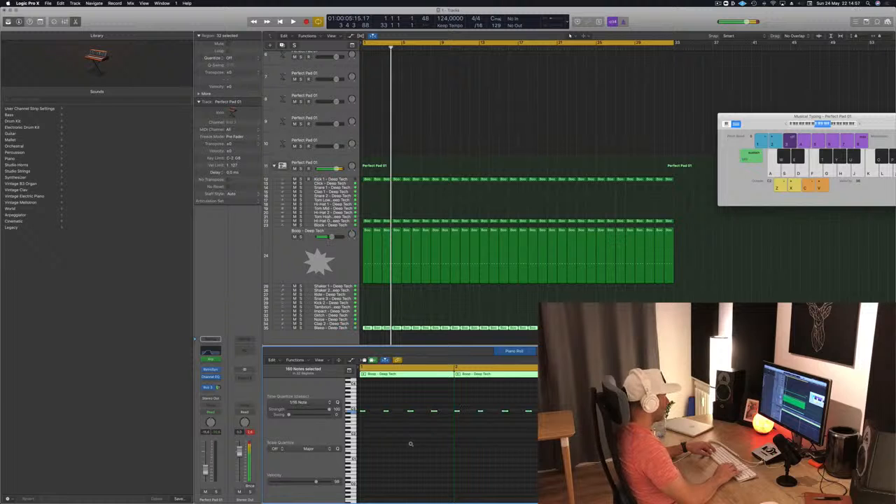
pyautogui.press('Return')
pyautogui.press('space')
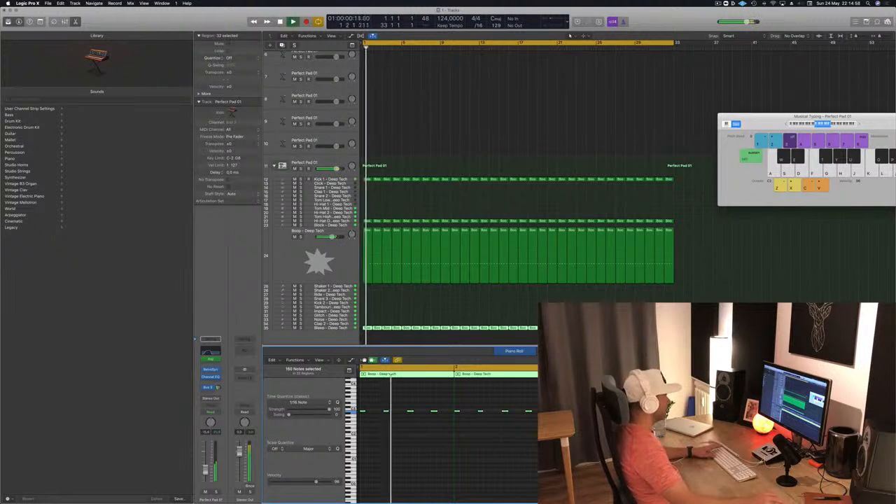
# - Replace the Bleep - Deep Tech track's sound with the percussion kit piece Block - After Party
pyautogui.click(327, 328)
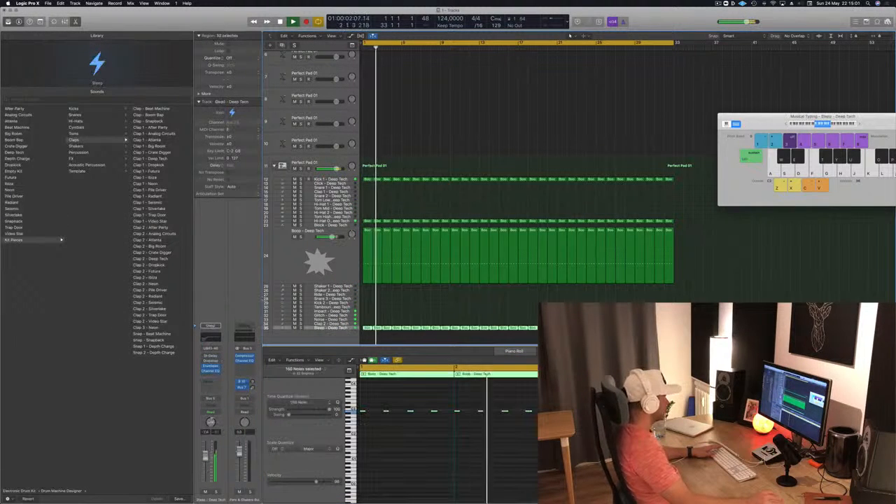
pyautogui.press('Return')
pyautogui.press('Return')
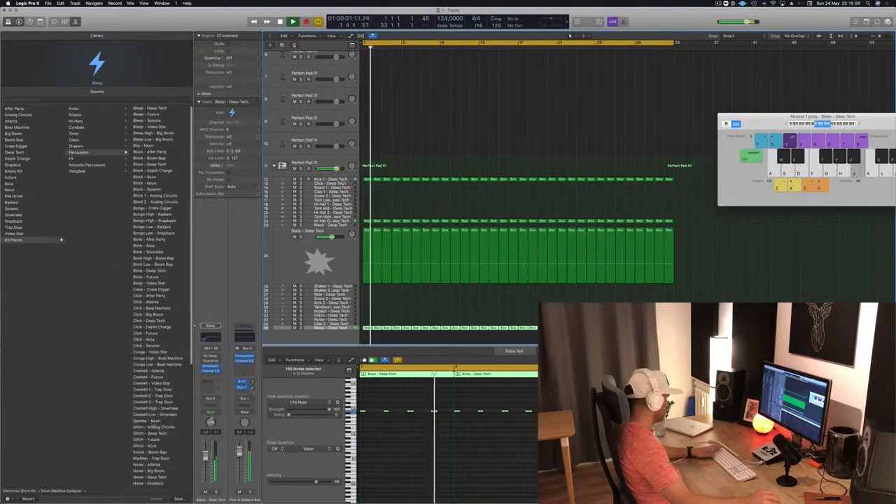
pyautogui.click(153, 152)
pyautogui.press('Return')
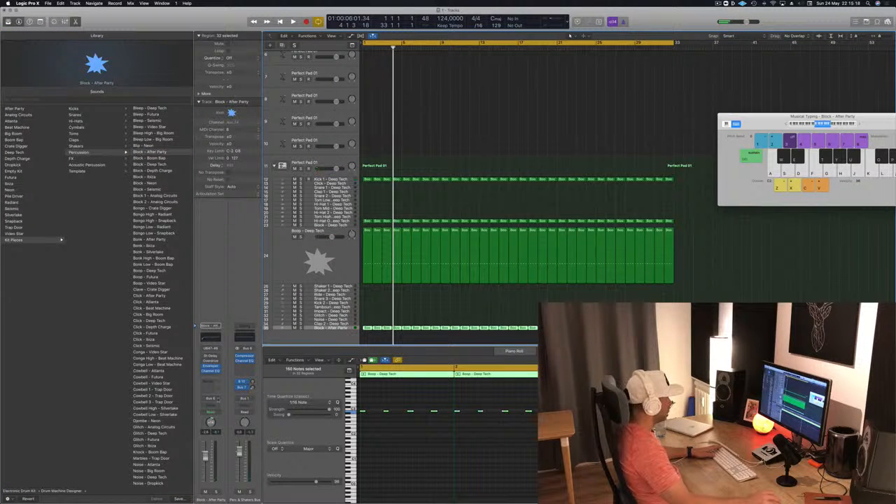
# - Remove the output routing of the Block - After Party track and replay the arrangement from the start
pyautogui.click(211, 398)
pyautogui.click(216, 413)
pyautogui.press('Return')
pyautogui.press('space')
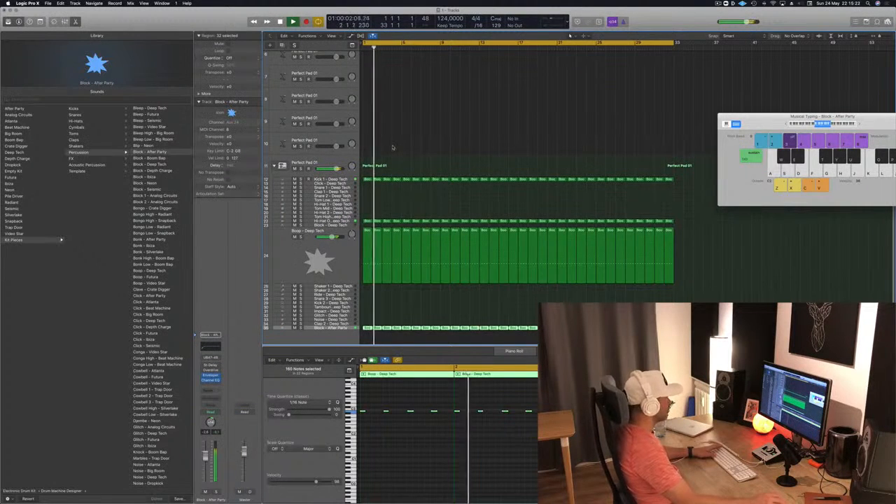
pyautogui.press('Return')
# - Insert a stereo Compressor after the Channel EQ on the Perfect Pad 01 track below French Horn
pyautogui.scroll(5, 519, 190)
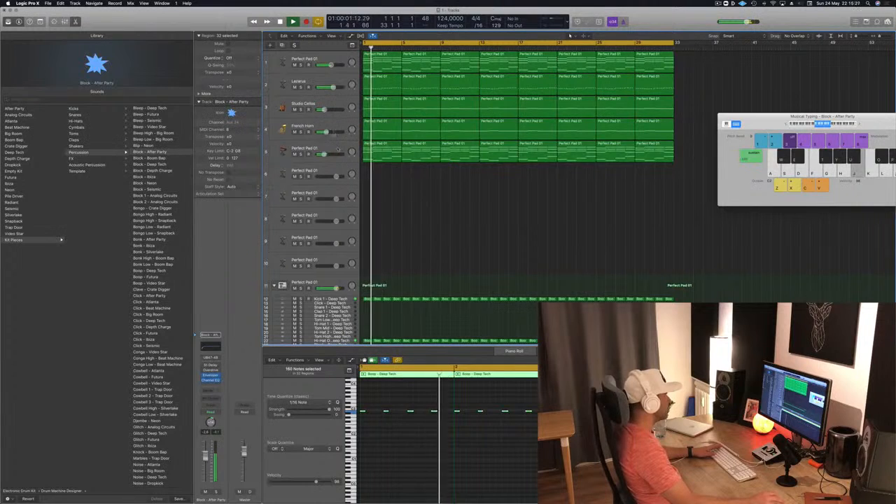
pyautogui.click(327, 147)
pyautogui.click(211, 383)
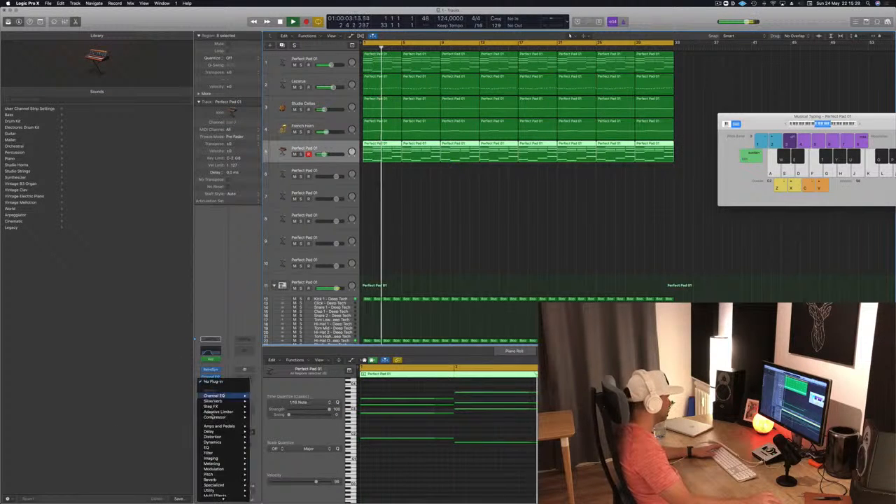
pyautogui.moveTo(236, 418)
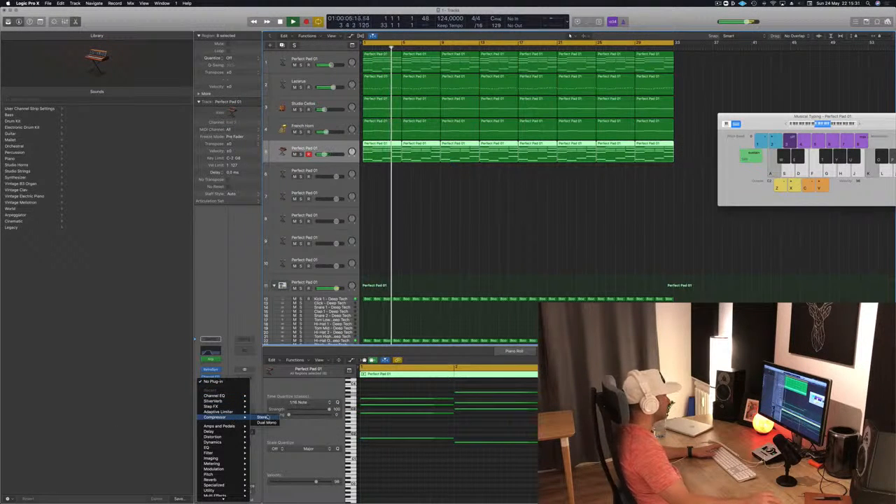
pyautogui.click(263, 417)
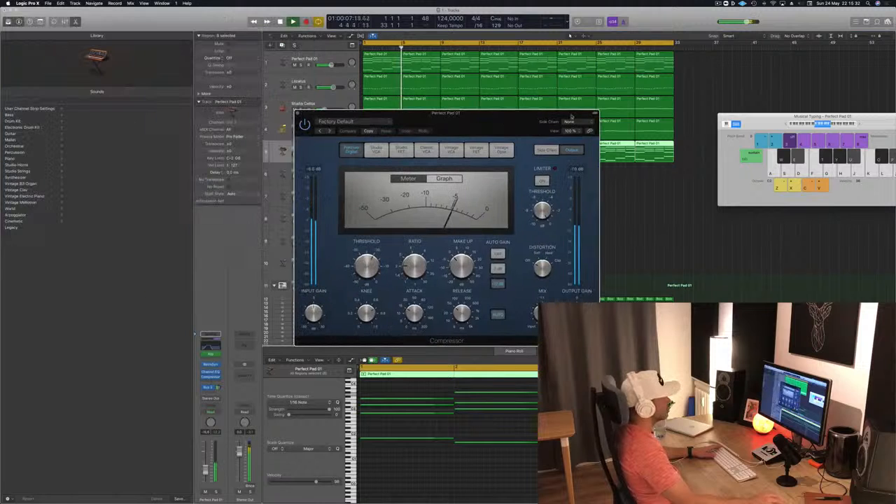
pyautogui.moveTo(586, 141)
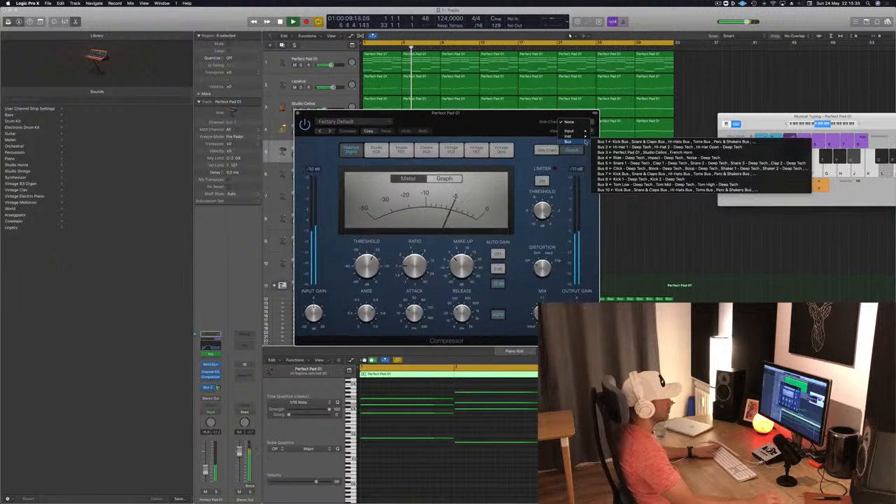
pyautogui.click(674, 208)
pyautogui.click(672, 209)
pyautogui.press('space')
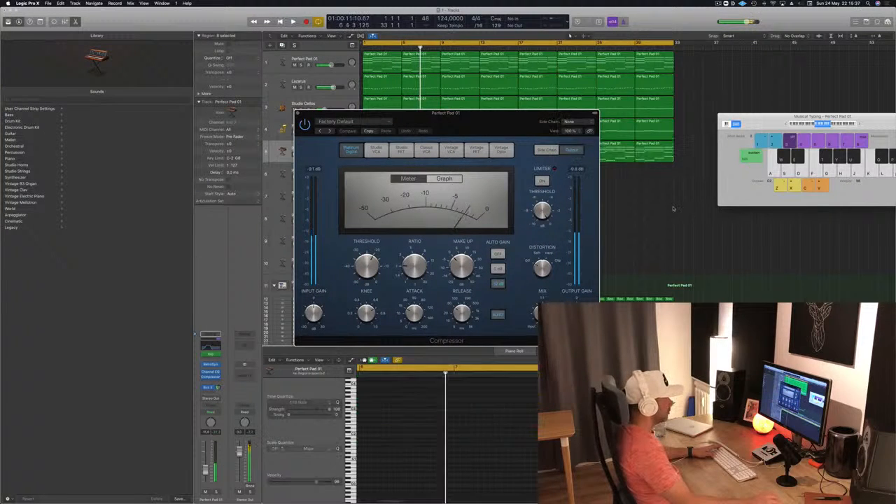
# - Rename the Block - After Party drum track to SIDECHAIN
pyautogui.moveTo(474, 124); pyautogui.dragTo(801, 112)
pyautogui.scroll(-8, 490, 210)
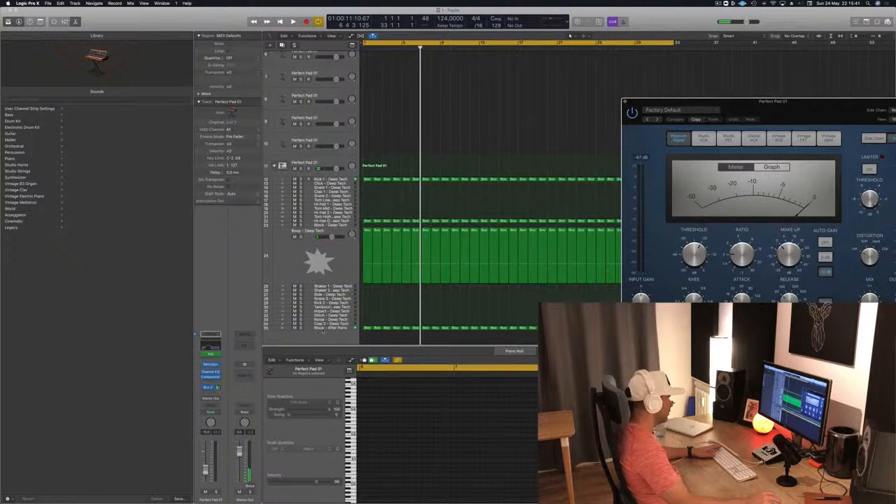
pyautogui.click(320, 329)
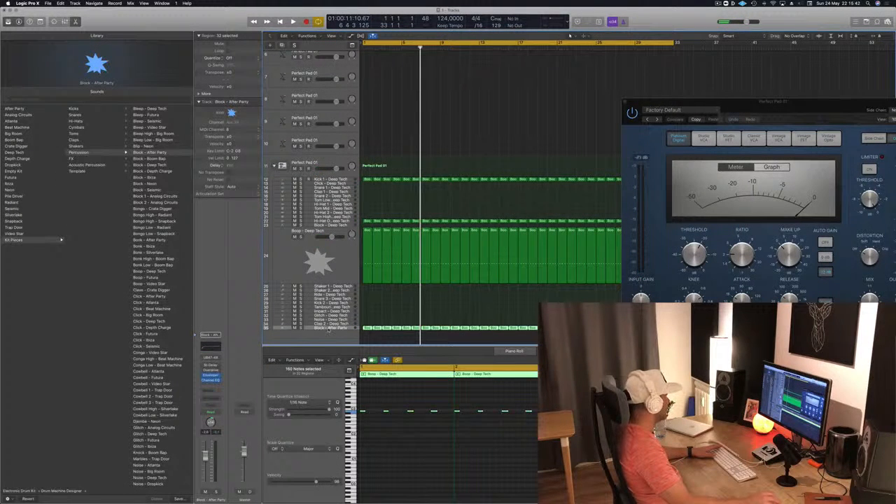
pyautogui.write('B')
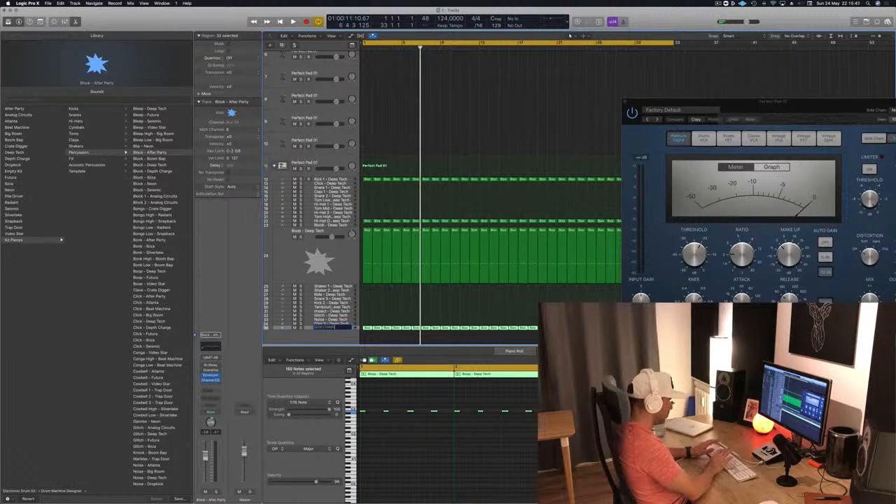
# - Switch the Compressor to its Side Chain view showing the detection and filter settings
pyautogui.moveTo(867, 118); pyautogui.dragTo(656, 135)
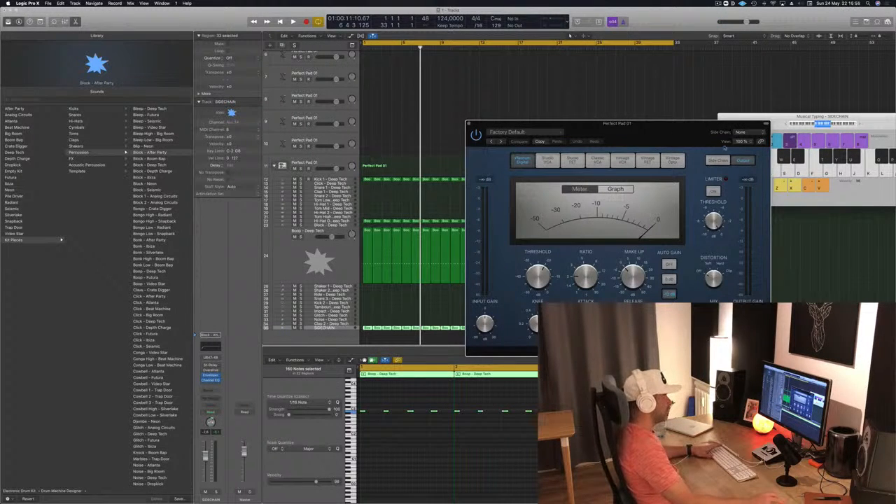
pyautogui.click(723, 159)
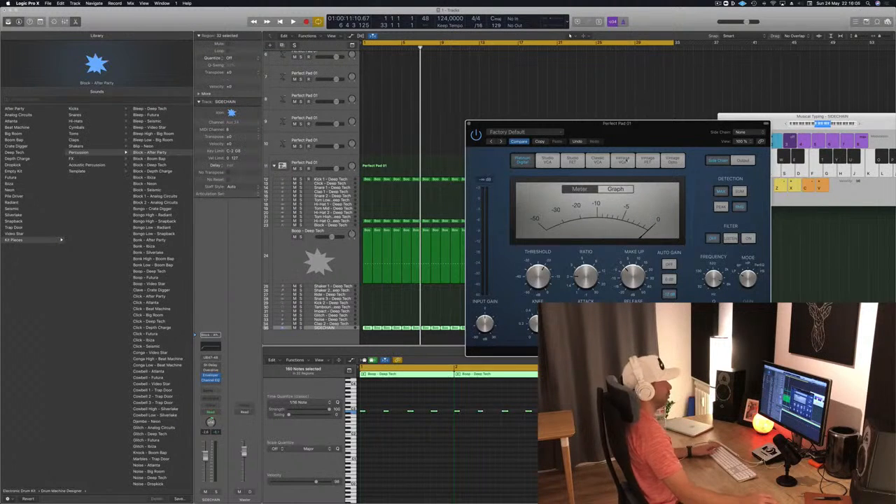
pyautogui.moveTo(588, 143); pyautogui.dragTo(613, 149)
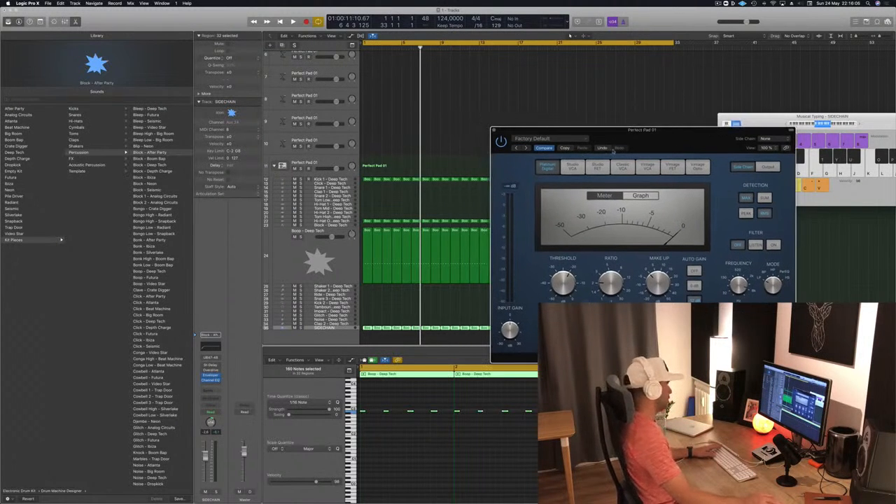
# - Play the arrangement and examine the instrument sources offered for the side chain of the Compressor on the Perfect Pad 01 track below French Horn
pyautogui.click(452, 132)
pyautogui.press('space')
pyautogui.scroll(5, 425, 148)
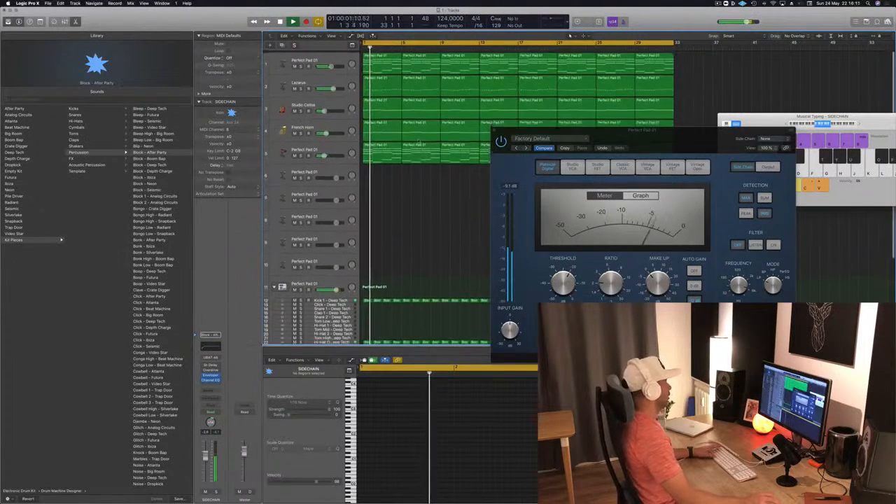
pyautogui.click(341, 148)
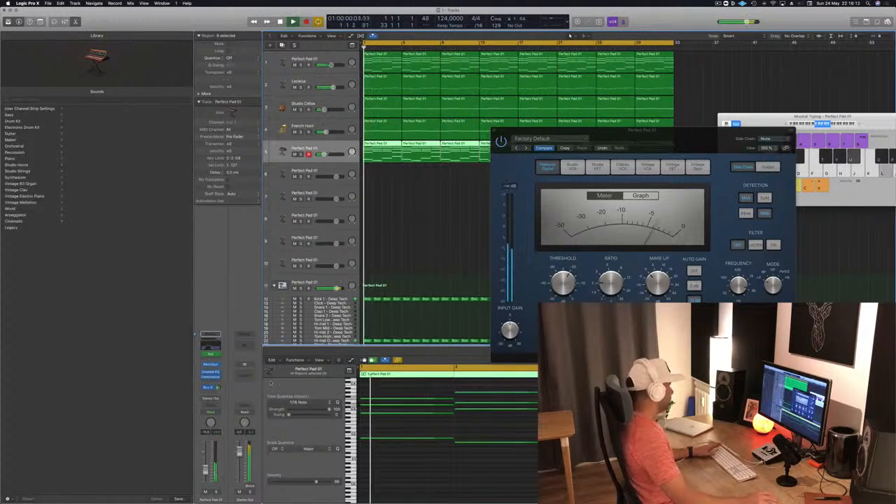
pyautogui.press('v')
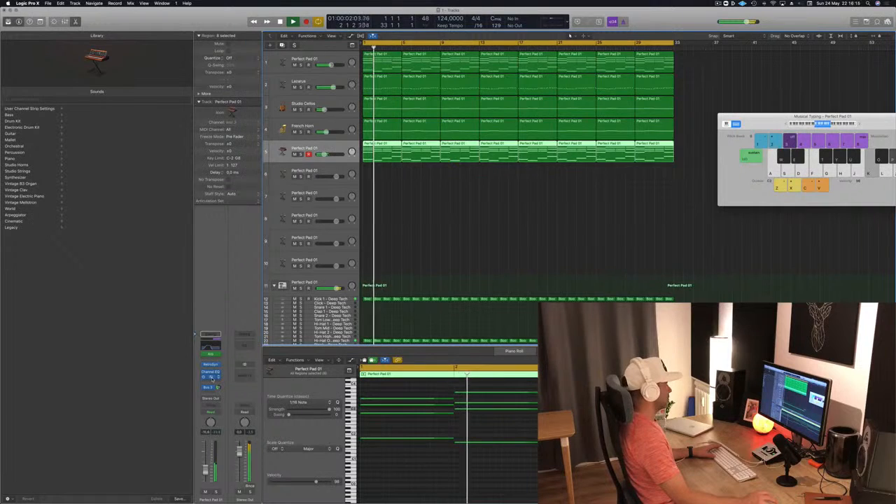
pyautogui.press('v')
pyautogui.click(766, 139)
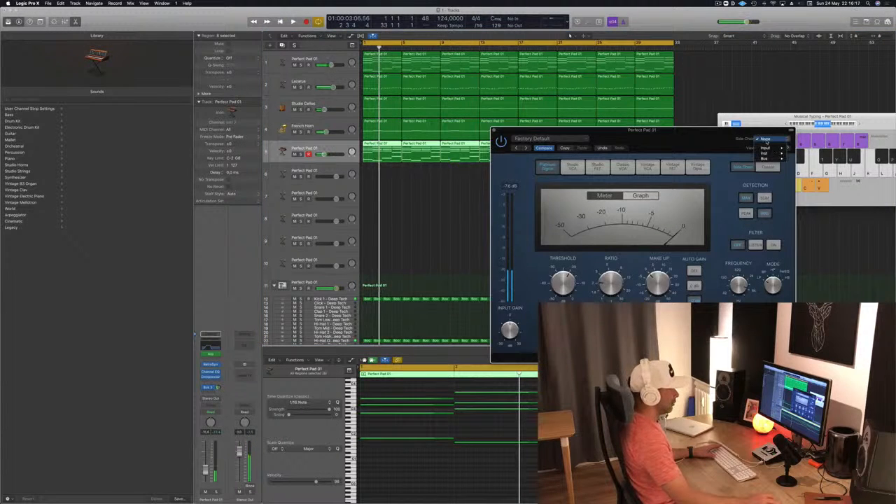
pyautogui.moveTo(765, 158)
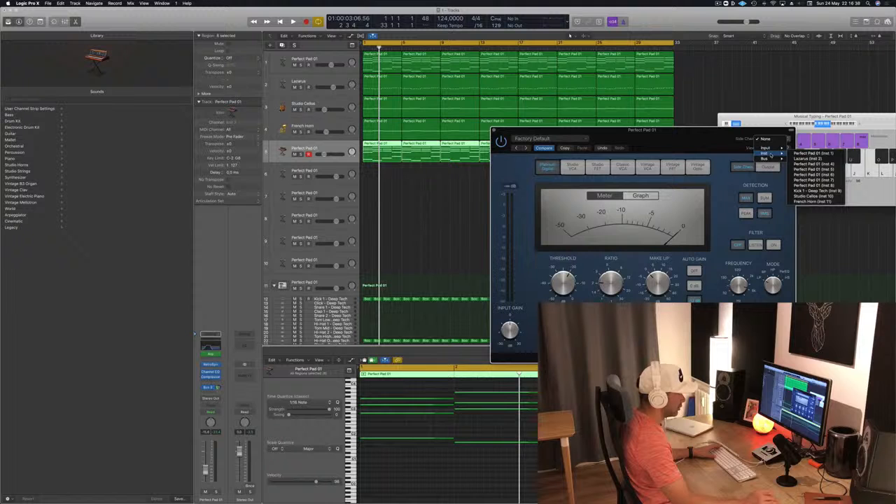
pyautogui.moveTo(576, 141); pyautogui.dragTo(571, 139)
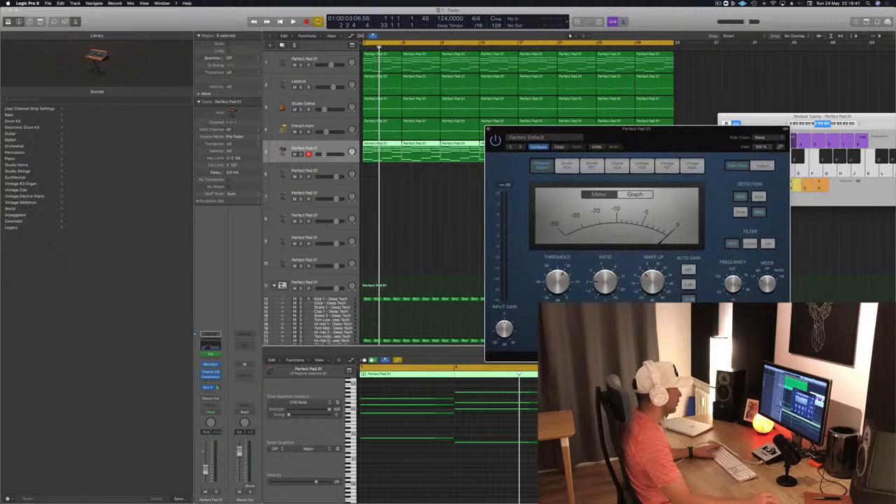
# - Close the Compressor and check the SIDECHAIN track's channel strip level during a short playback
pyautogui.click(489, 129)
pyautogui.scroll(-5, 426, 219)
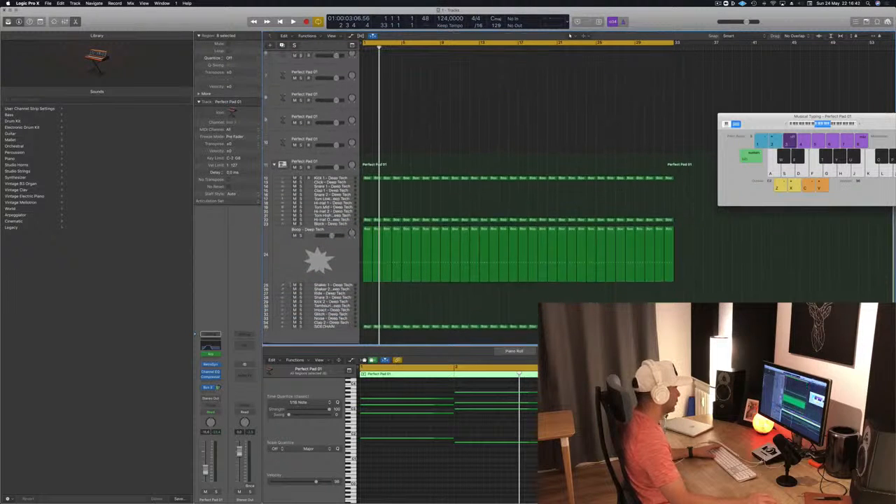
pyautogui.click(343, 327)
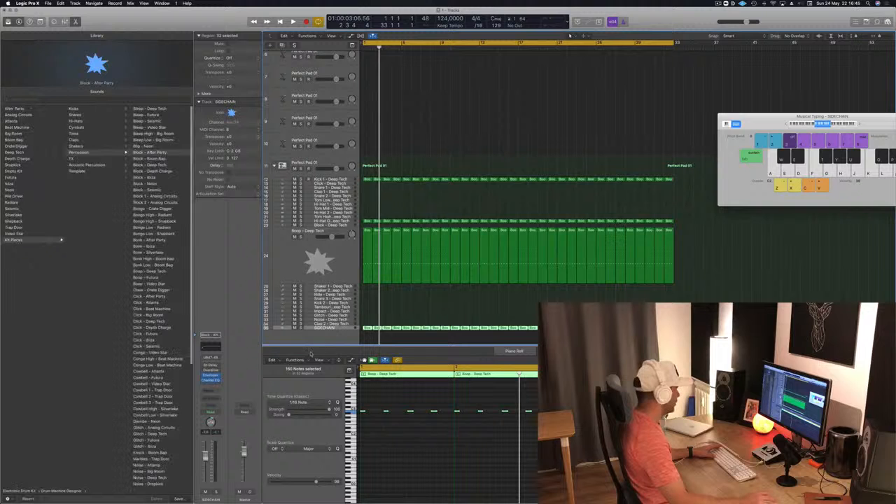
pyautogui.press('space')
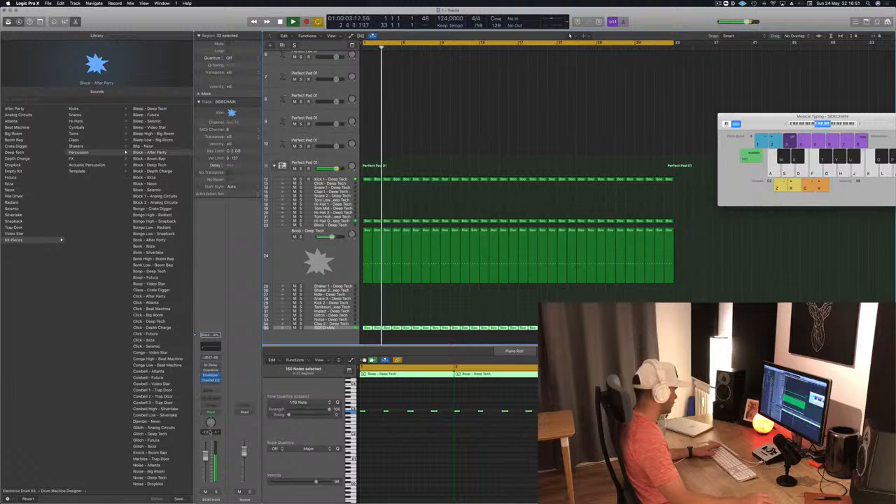
pyautogui.press('space')
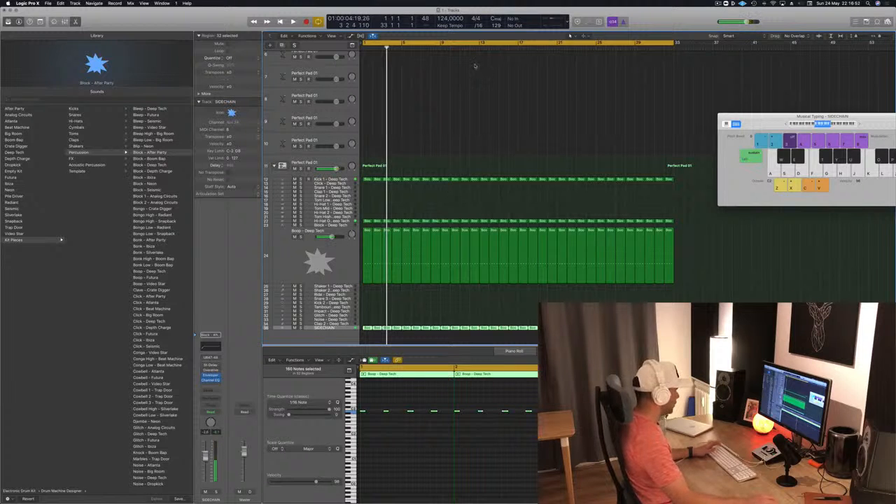
# - Reopen the Compressor on the Perfect Pad 01 track below French Horn and look for SIDECHAIN among its side-chain instrument sources
pyautogui.scroll(5, 570, 35)
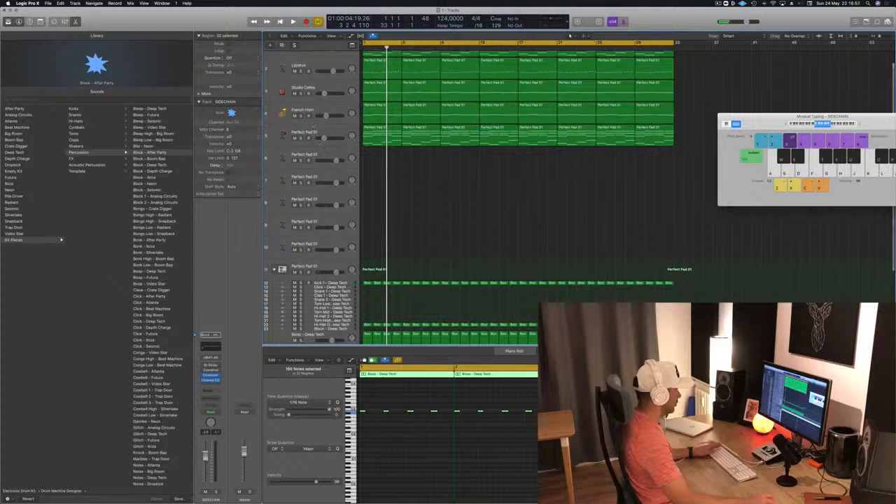
pyautogui.click(333, 137)
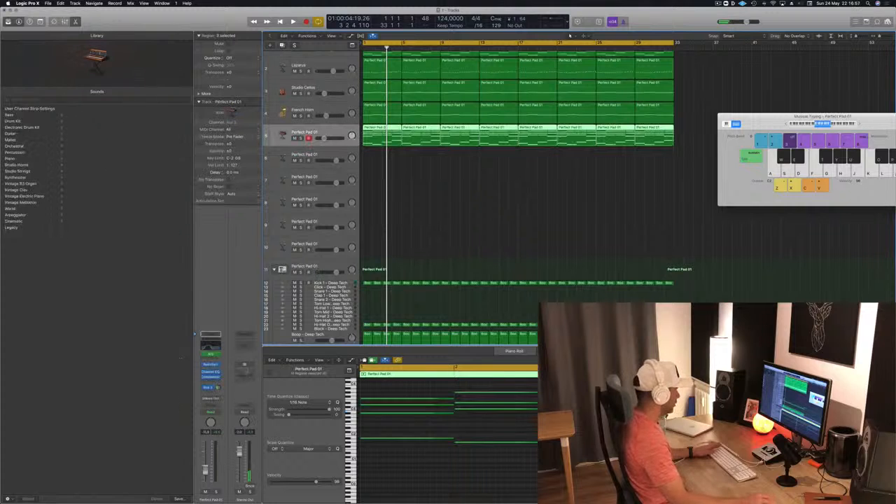
pyautogui.click(211, 377)
pyautogui.click(211, 377)
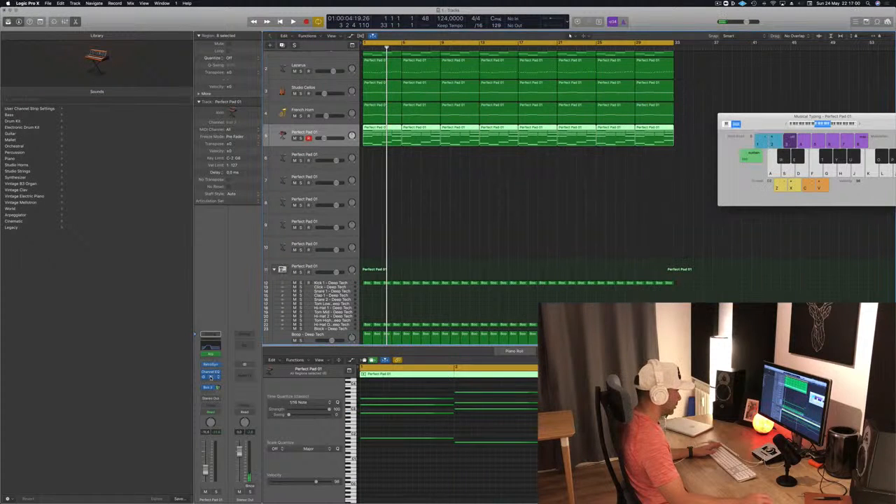
pyautogui.click(210, 377)
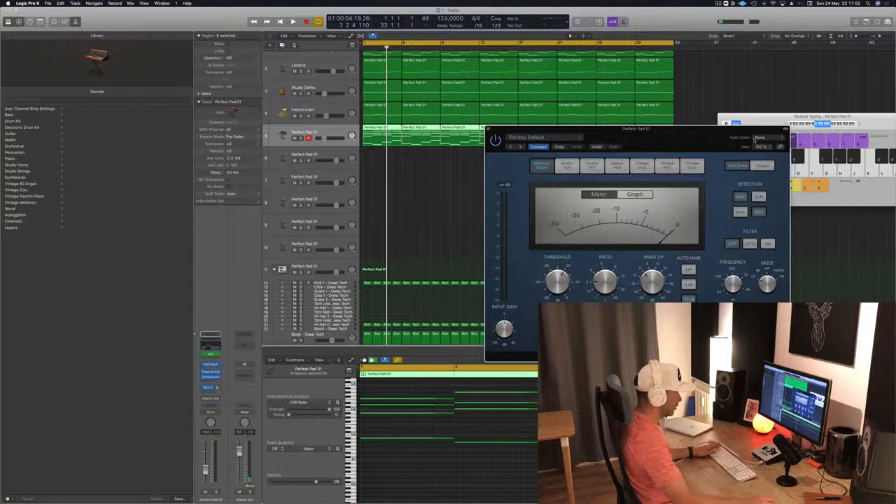
pyautogui.moveTo(768, 152)
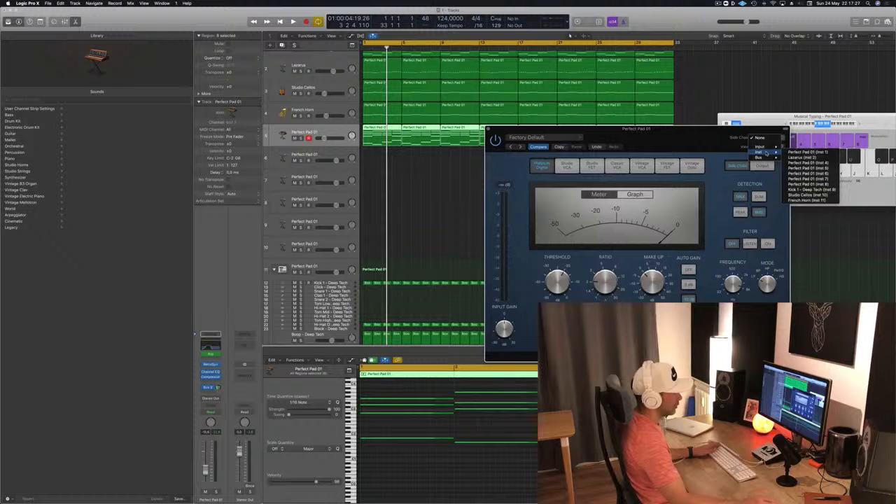
pyautogui.click(429, 199)
# - Add a send to Bus 11 on the SIDECHAIN track
pyautogui.scroll(-5, 456, 205)
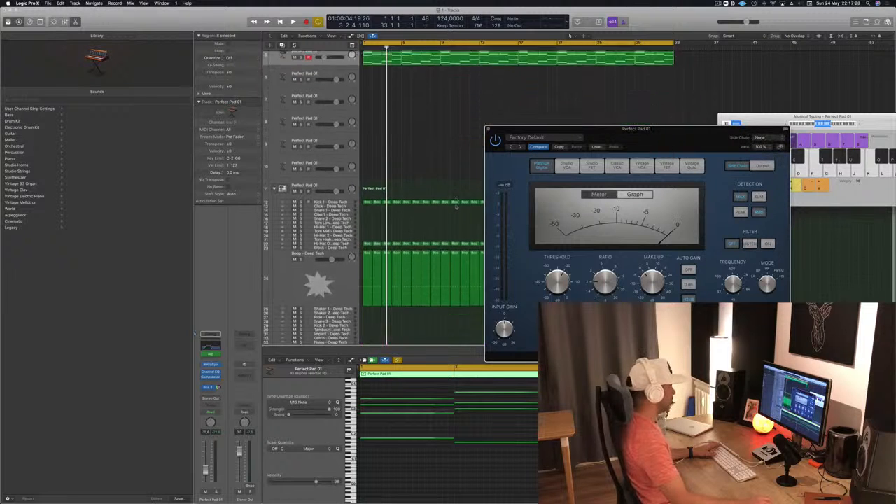
pyautogui.press('space')
pyautogui.click(343, 331)
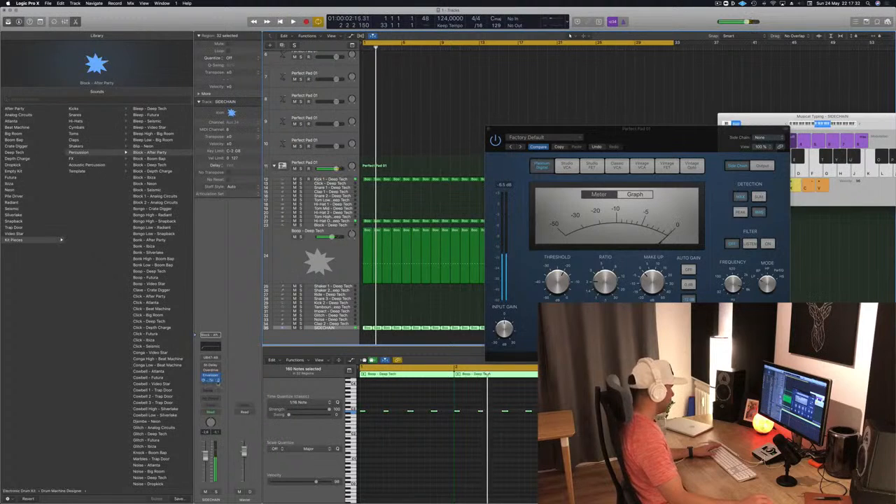
pyautogui.click(210, 392)
pyautogui.moveTo(212, 403)
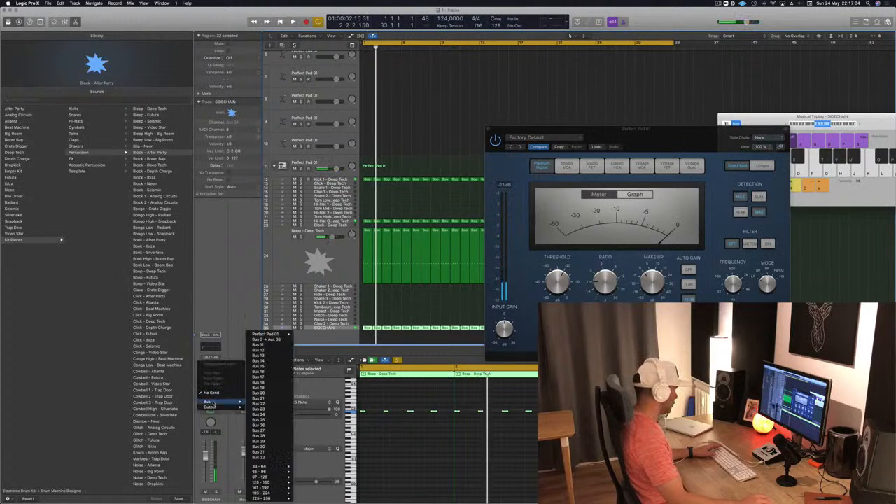
pyautogui.click(276, 345)
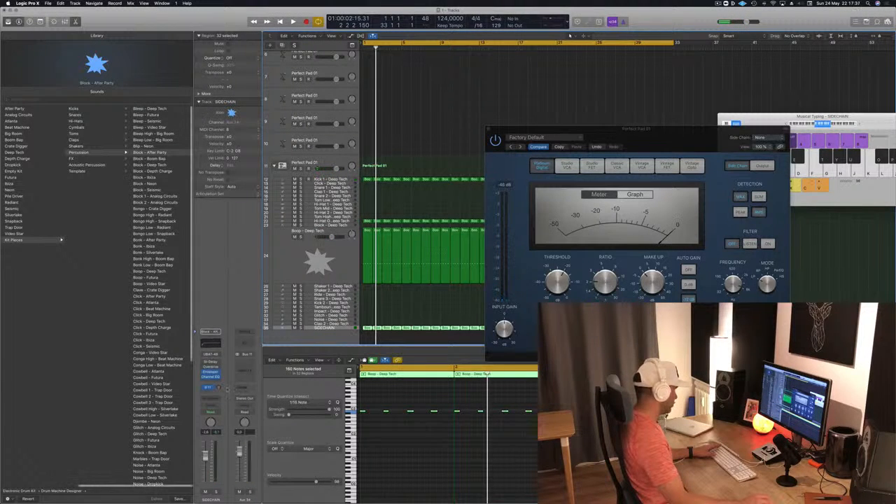
# - Set the Bus 11 aux channel to No Output, raise the SIDECHAIN send level and check the signal in playback
pyautogui.click(250, 398)
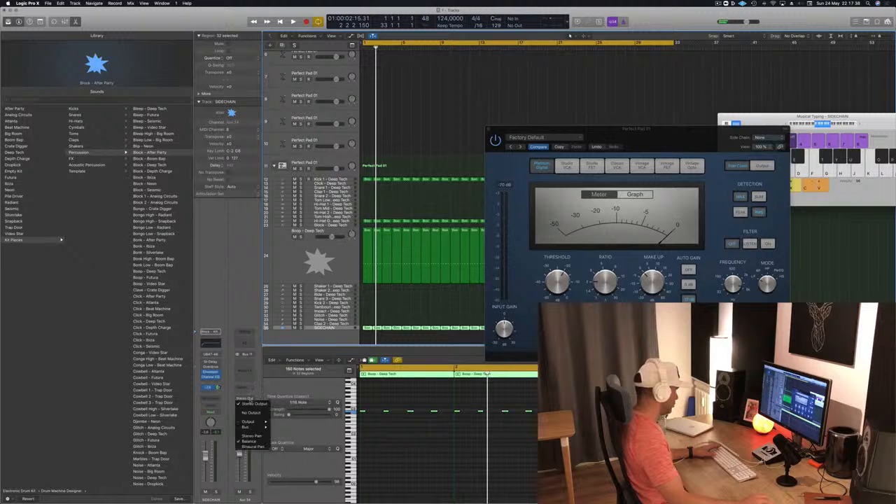
pyautogui.click(251, 413)
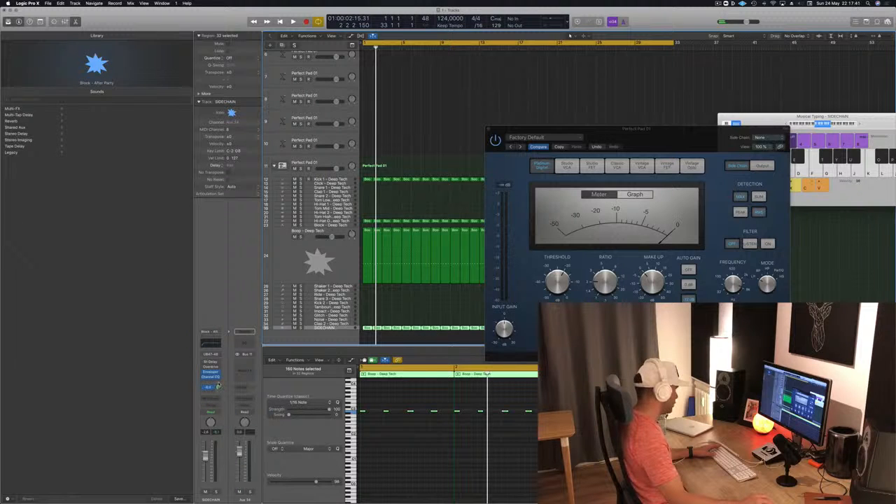
pyautogui.click(218, 382)
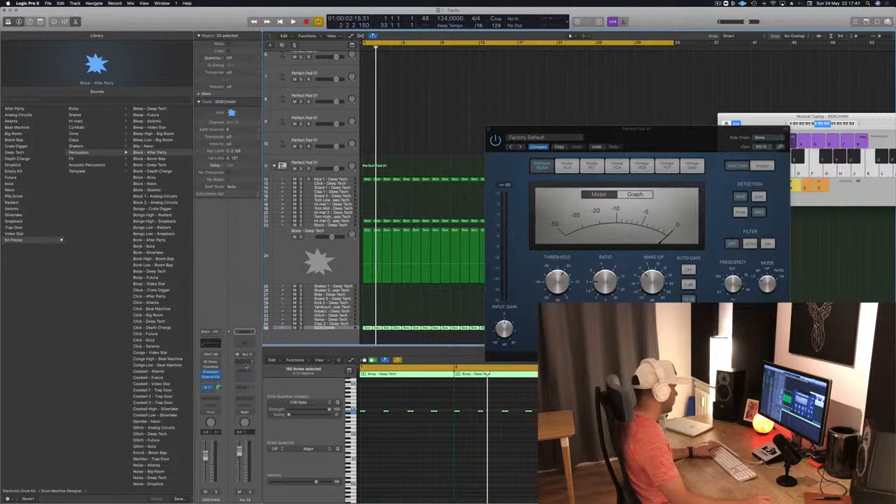
pyautogui.press('space')
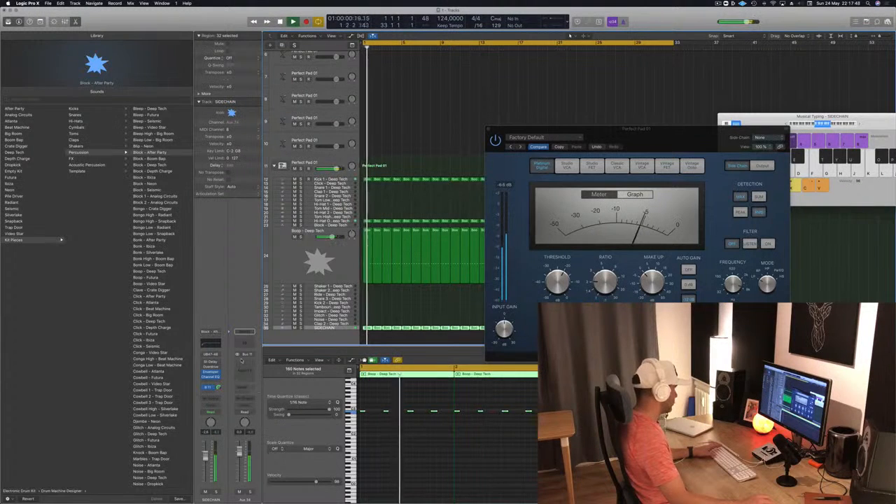
pyautogui.press('space')
# - Set the Compressor's side-chain source to Bus 11 (SIDECHAIN) and start playback with the plug-in window moved to expose its controls
pyautogui.click(762, 137)
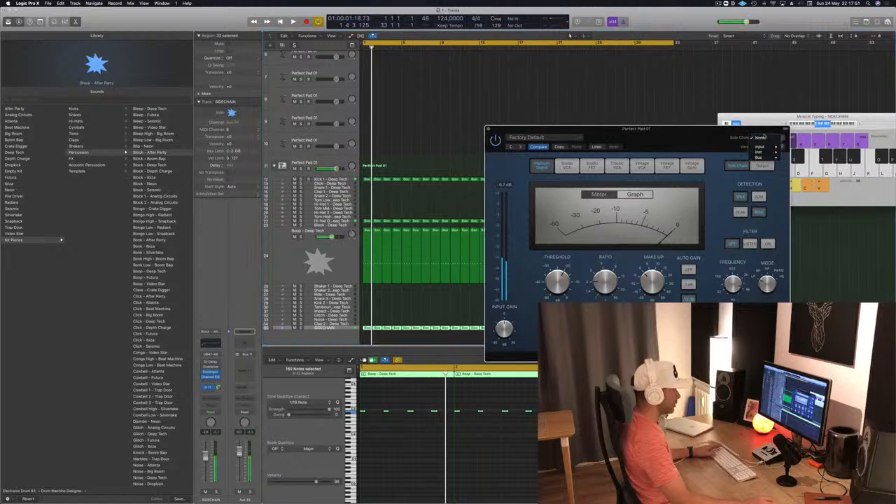
pyautogui.moveTo(764, 157)
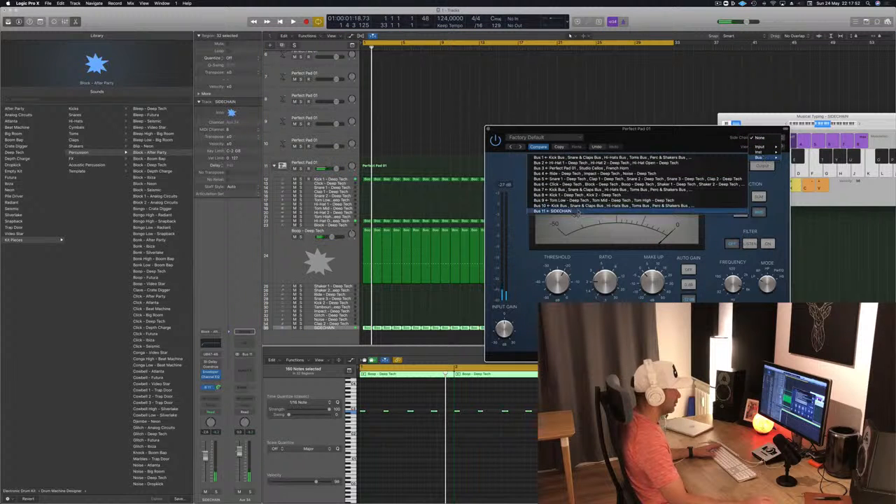
pyautogui.click(553, 210)
pyautogui.moveTo(678, 141); pyautogui.dragTo(626, 119)
pyautogui.press('space')
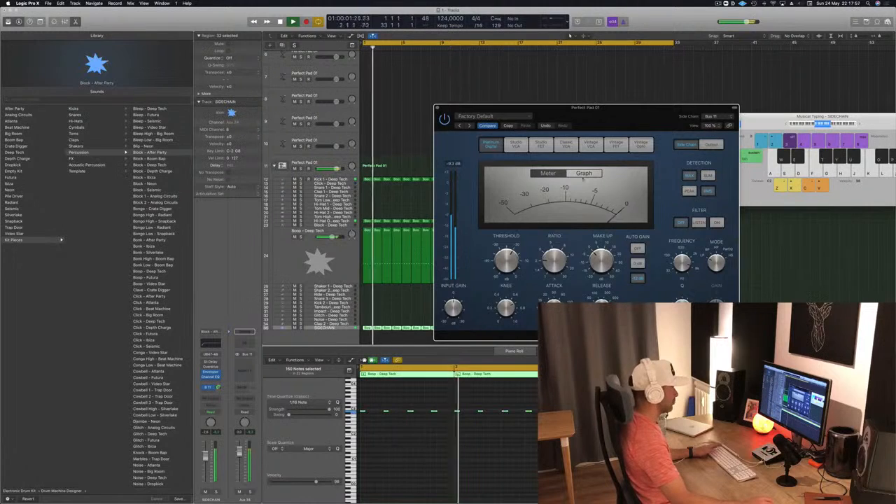
pyautogui.moveTo(624, 113); pyautogui.dragTo(653, 122)
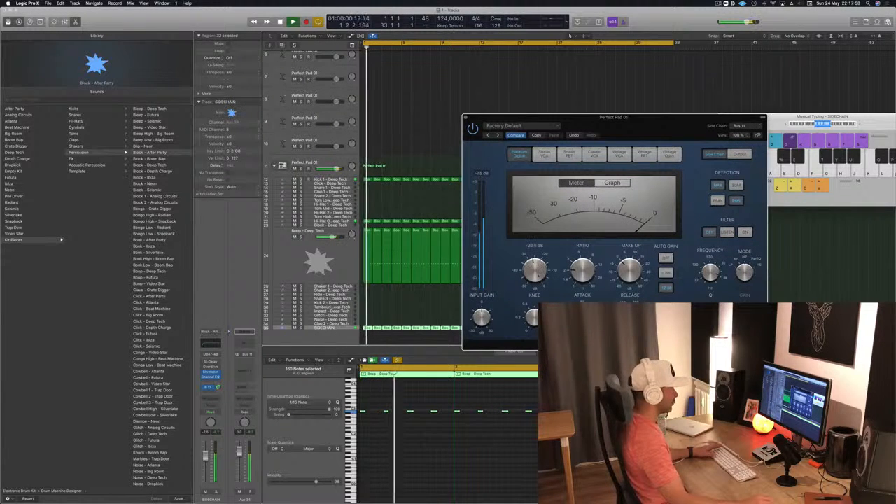
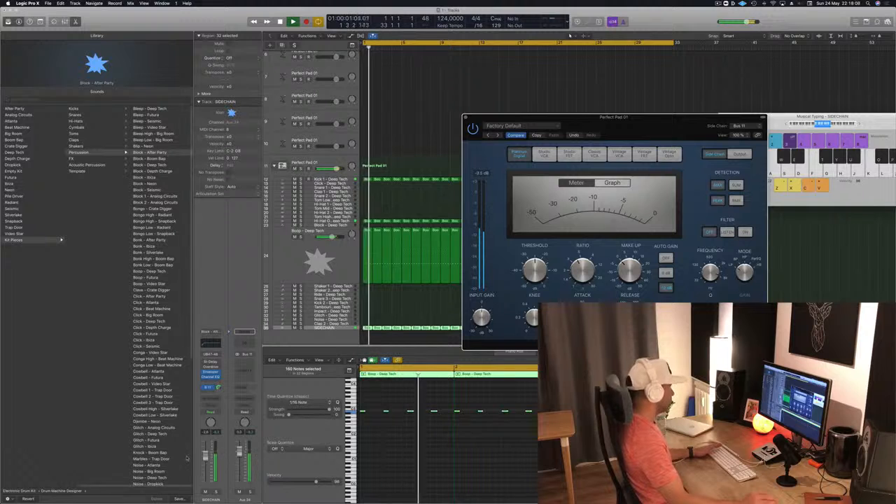
# - Select the Perfect Pad 01 track below French Horn and restart playback from the beginning with its Compressor open
pyautogui.scroll(5, 413, 196)
pyautogui.press('Return')
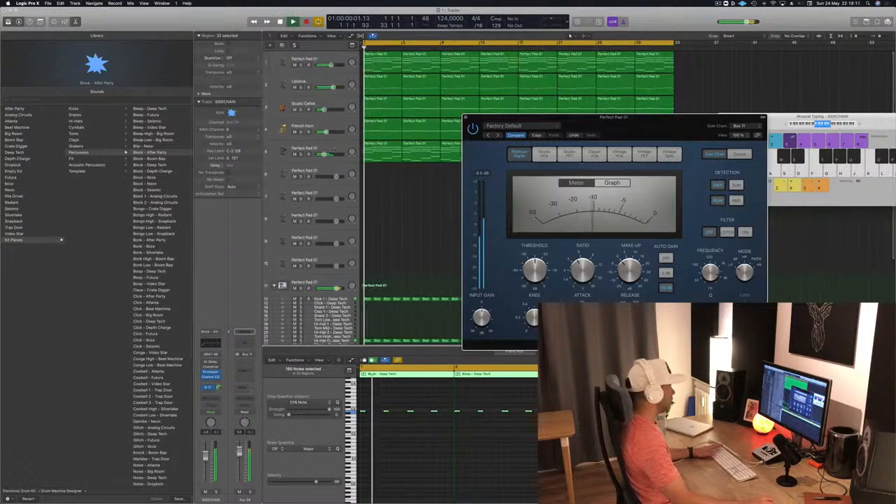
pyautogui.click(305, 148)
pyautogui.press('Return')
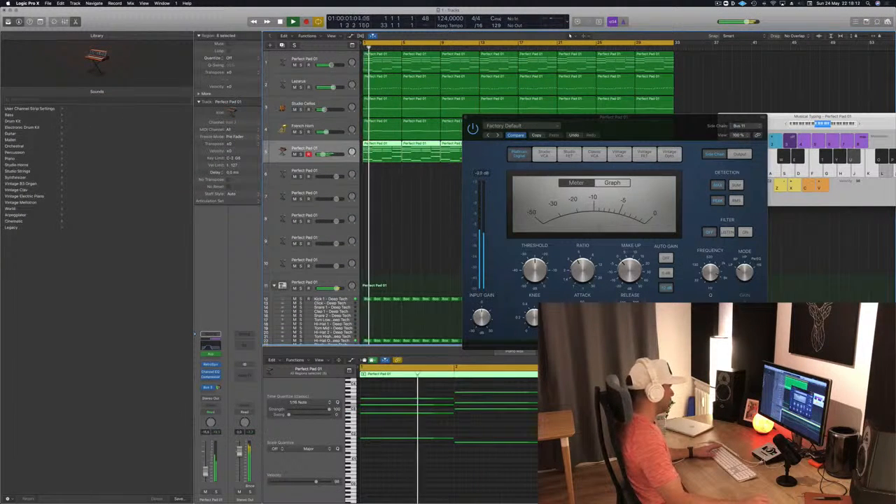
pyautogui.press('Return')
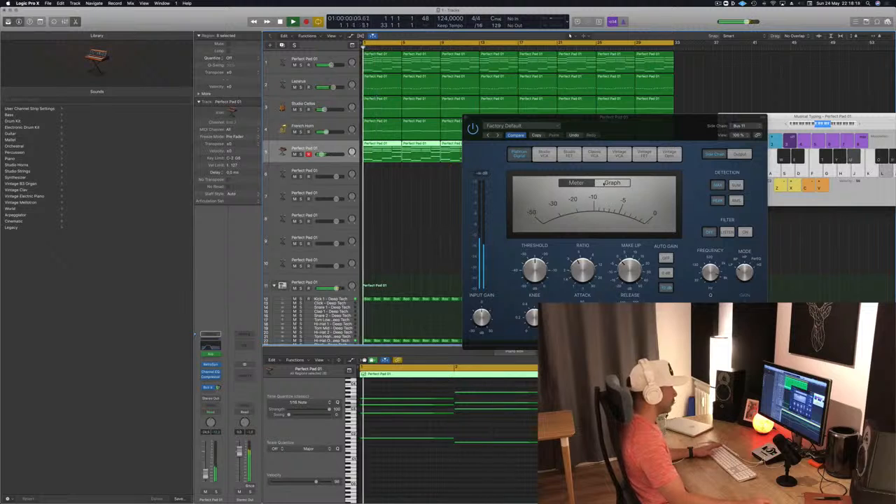
# - Set the Compressor's threshold to about -28.5 dB with its Graph display shown, and close the plug-in
pyautogui.click(612, 183)
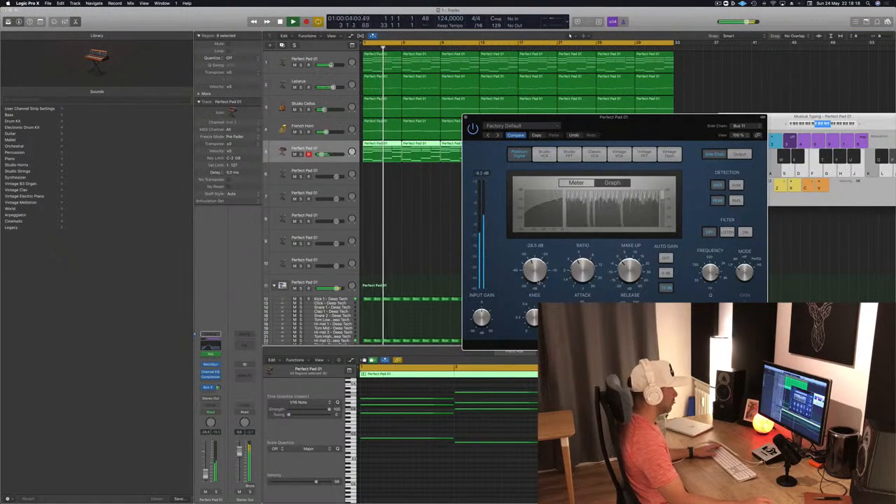
pyautogui.press('Return')
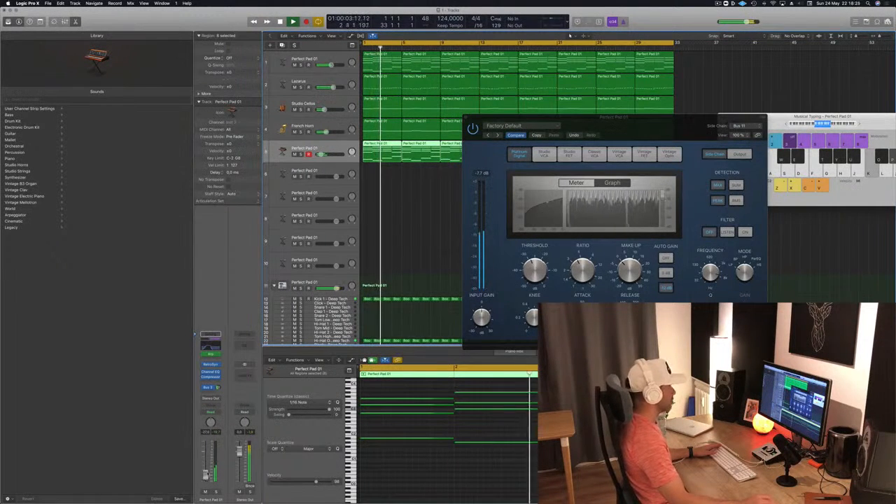
pyautogui.moveTo(605, 124); pyautogui.dragTo(512, 153)
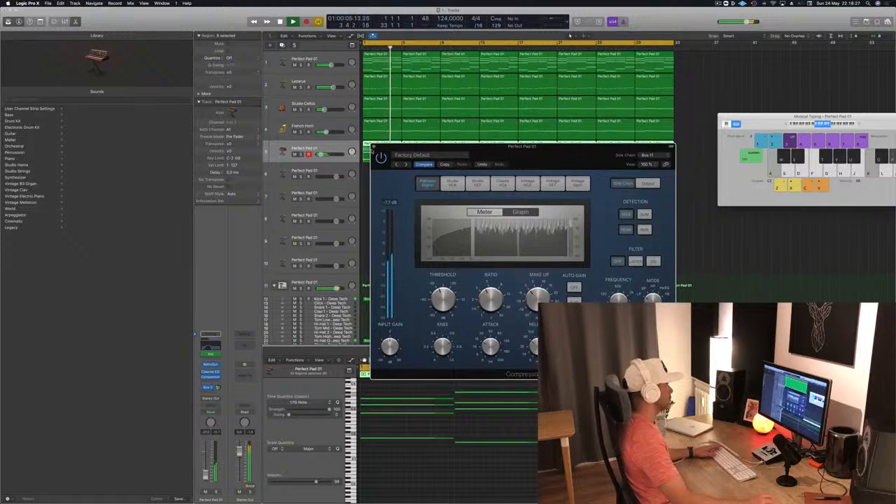
pyautogui.click(374, 147)
pyautogui.press('Return')
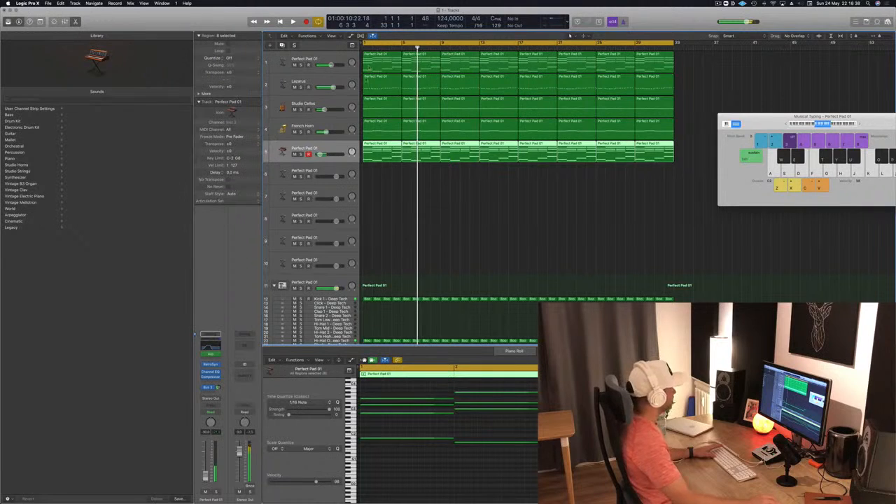
# - Check the pad's Channel EQ in playback and listen with the Studio Cellos and French Horn tracks selected, closing the EQ
pyautogui.press('Return')
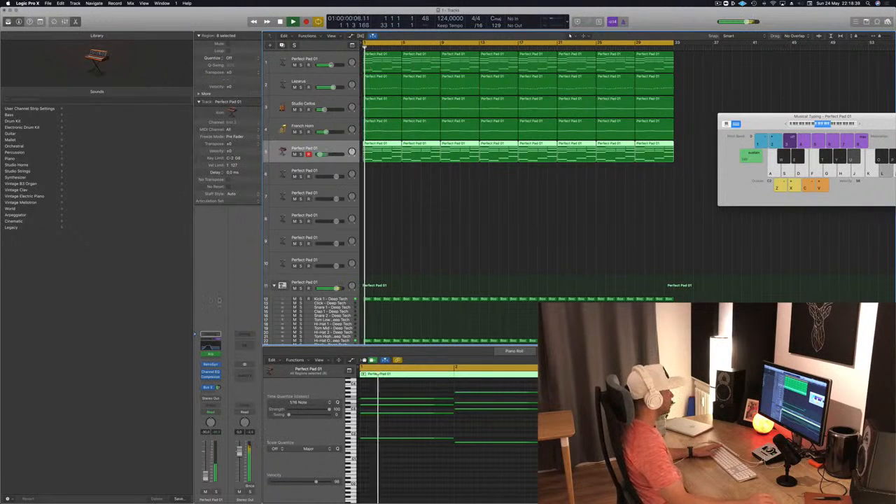
pyautogui.click(207, 348)
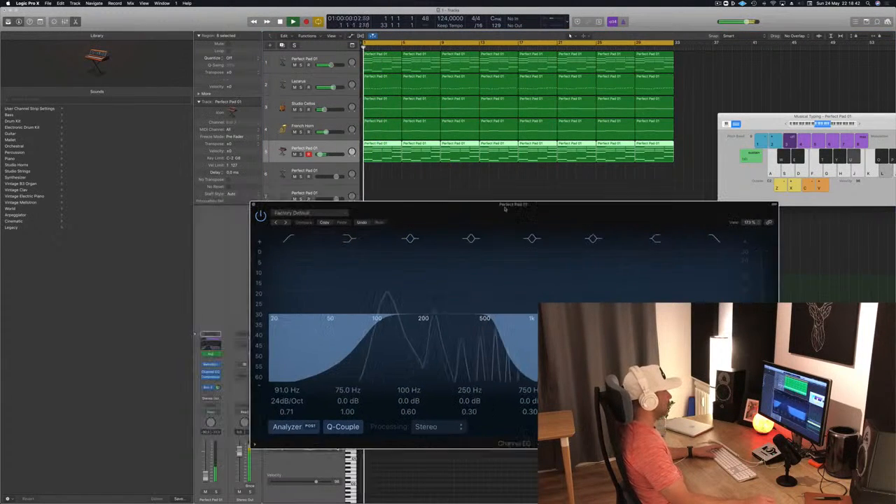
pyautogui.click(331, 104)
pyautogui.press('Return')
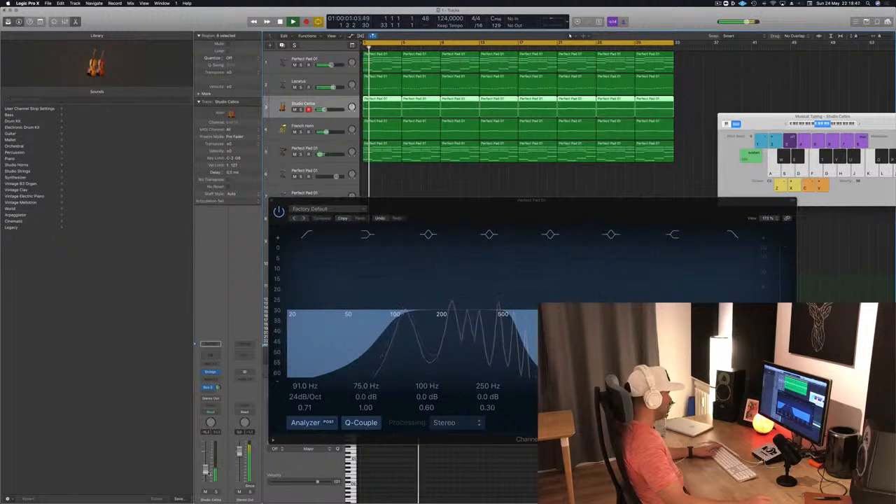
pyautogui.press('Down')
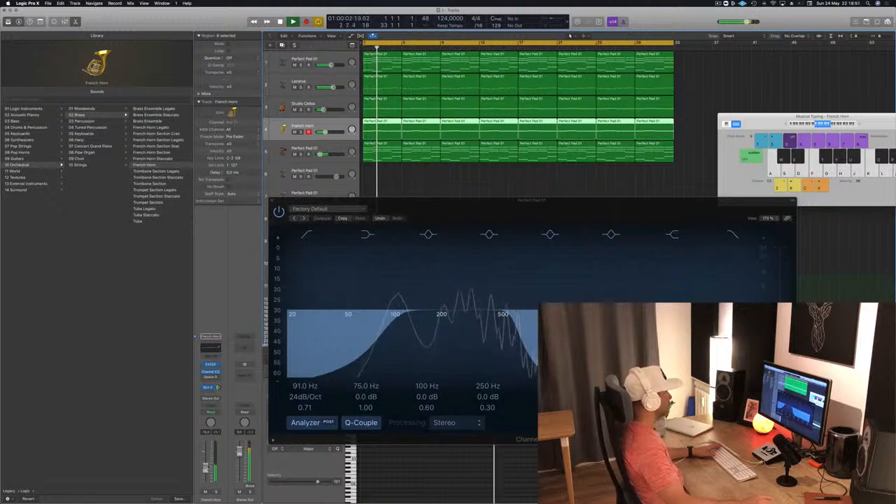
pyautogui.click(272, 201)
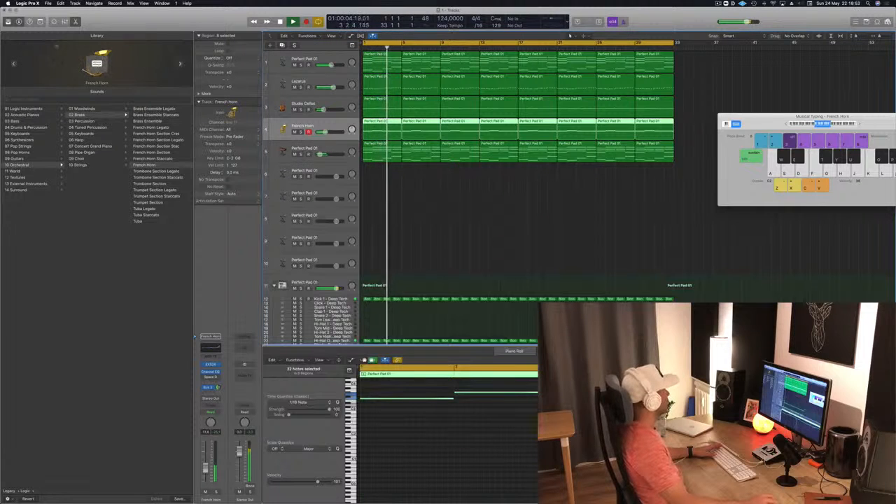
# - Hide the Library, widen the regions in the arrangement and restart playback from the beginning
pyautogui.click(9, 23)
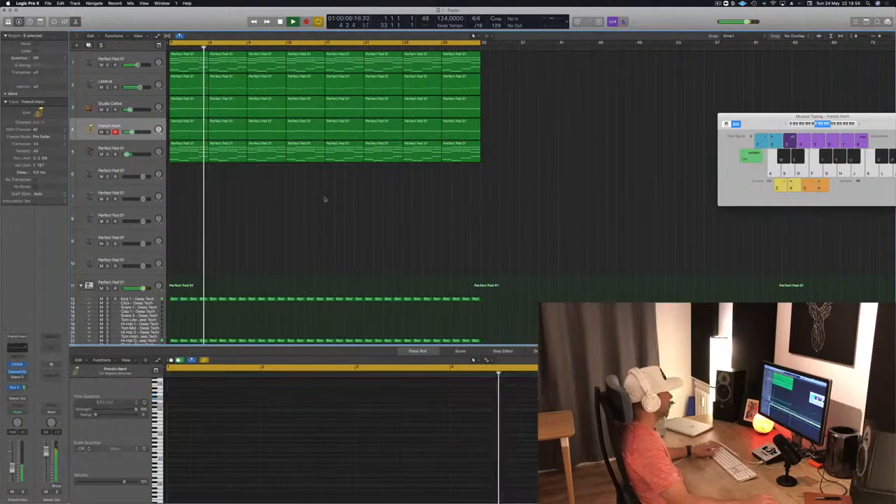
pyautogui.scroll(3, 325, 198)
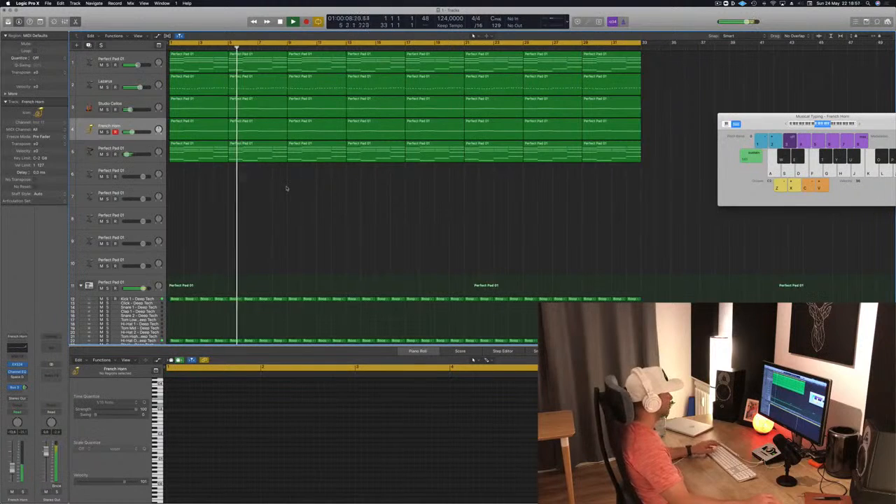
pyautogui.press('Return')
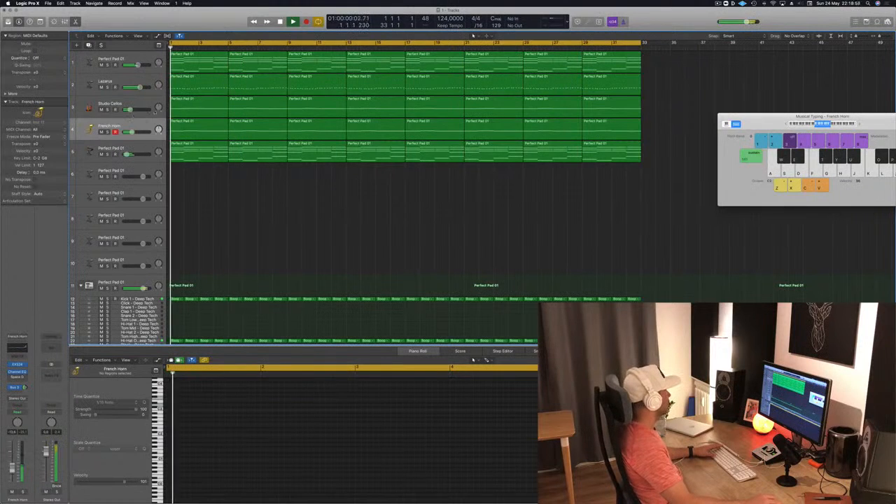
# - Mute the Studio Cellos and French Horn tracks during playback
pyautogui.click(149, 102)
pyautogui.press('Return')
pyautogui.click(101, 110)
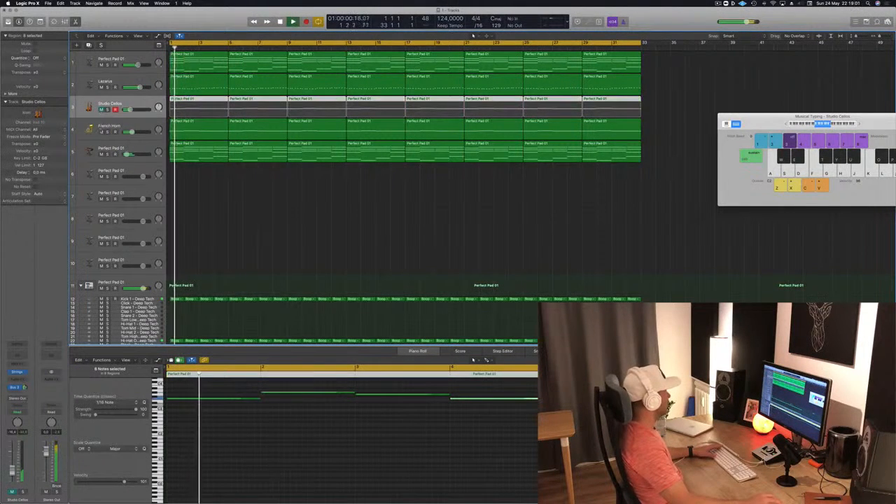
pyautogui.click(102, 132)
pyautogui.click(334, 222)
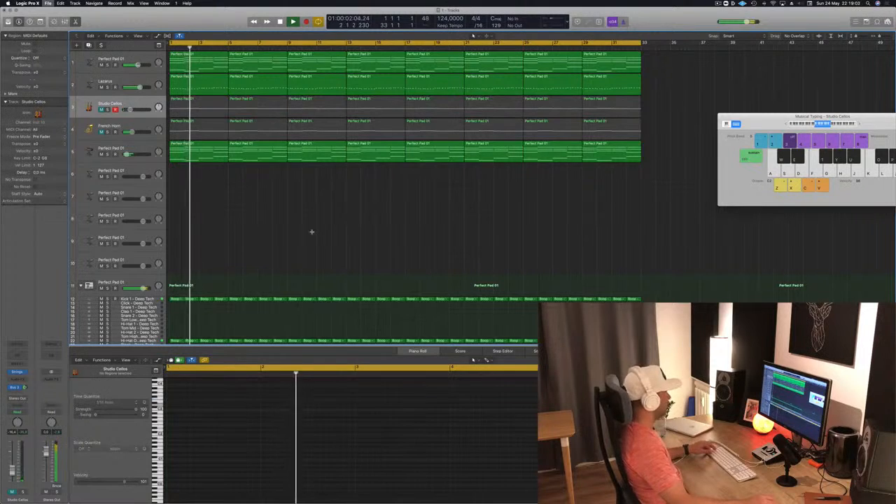
pyautogui.scroll(2, 324, 235)
pyautogui.scroll(-2, 334, 229)
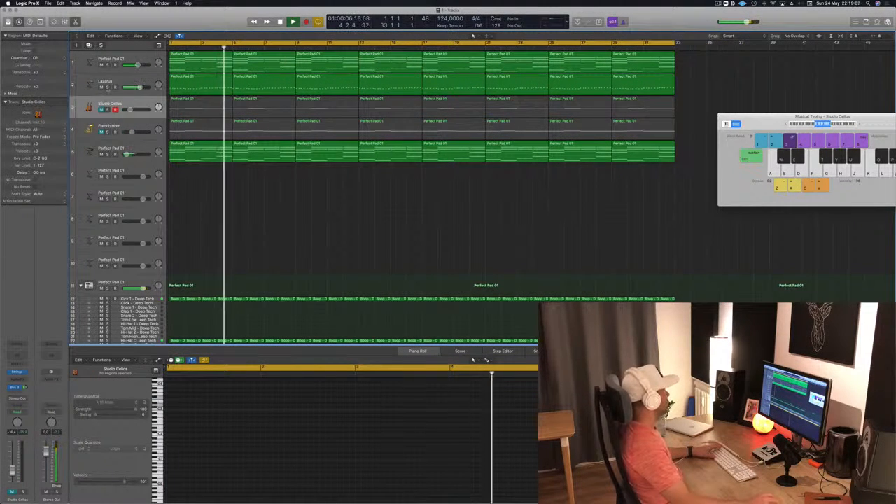
# - Audition the Lazerus track in solo and compare the mix with the top Perfect Pad 01 track muted and unmuted
pyautogui.click(107, 86)
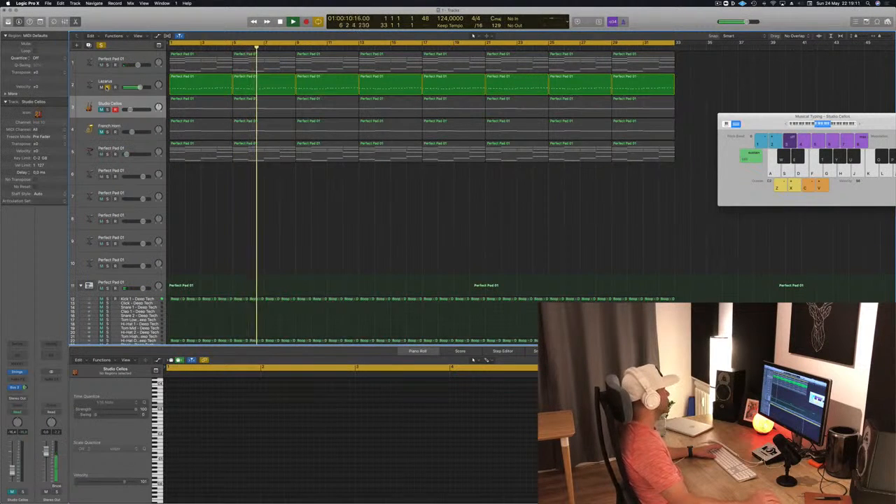
pyautogui.click(108, 87)
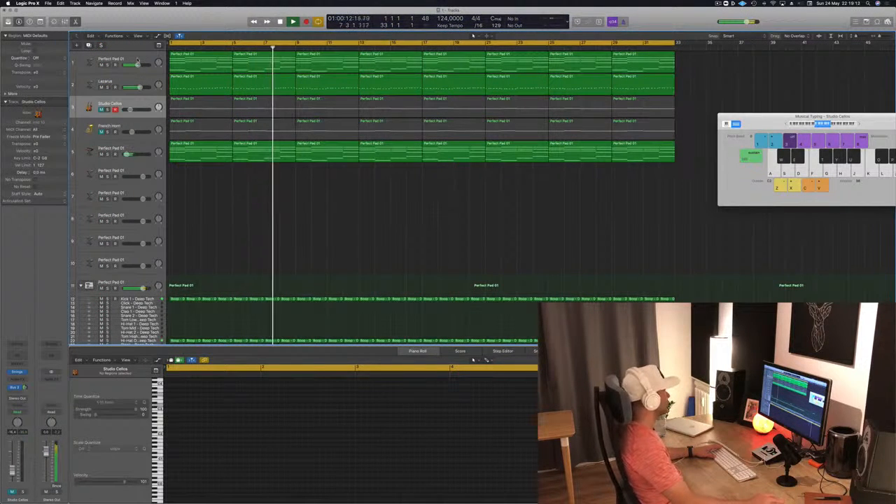
pyautogui.click(101, 65)
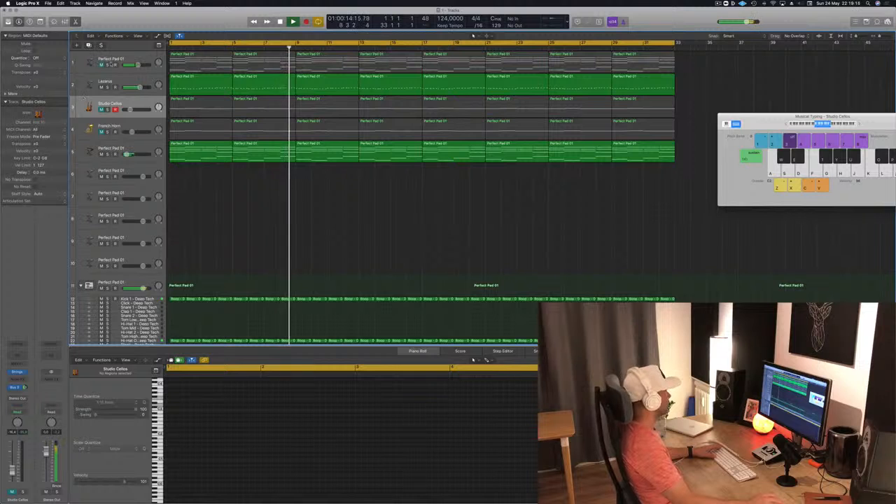
pyautogui.click(102, 66)
# - Duplicate the top Perfect Pad 01 track without its regions and move the Lazerus track below the Perfect Pad 01 under French Horn
pyautogui.click(91, 63)
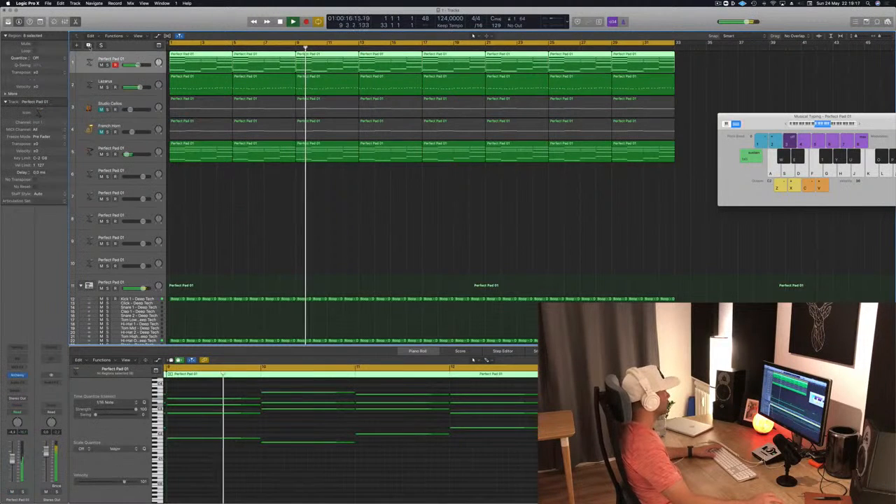
pyautogui.press('super+d')
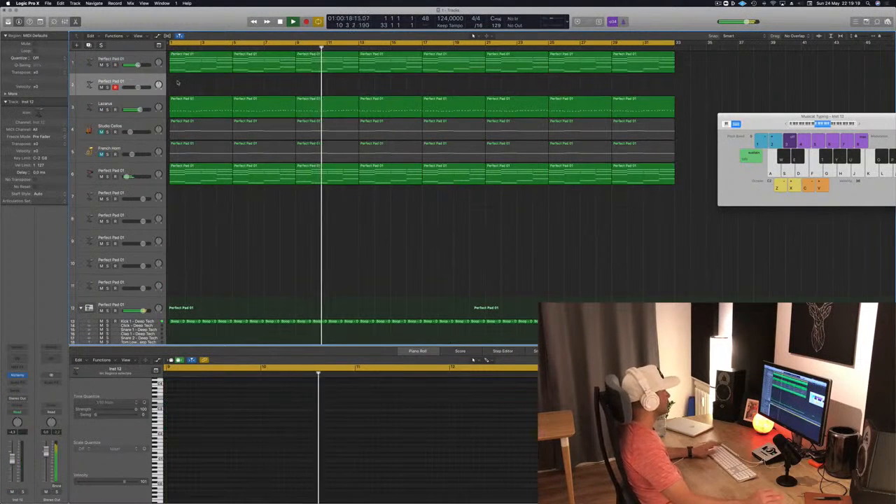
pyautogui.moveTo(92, 106); pyautogui.dragTo(92, 174)
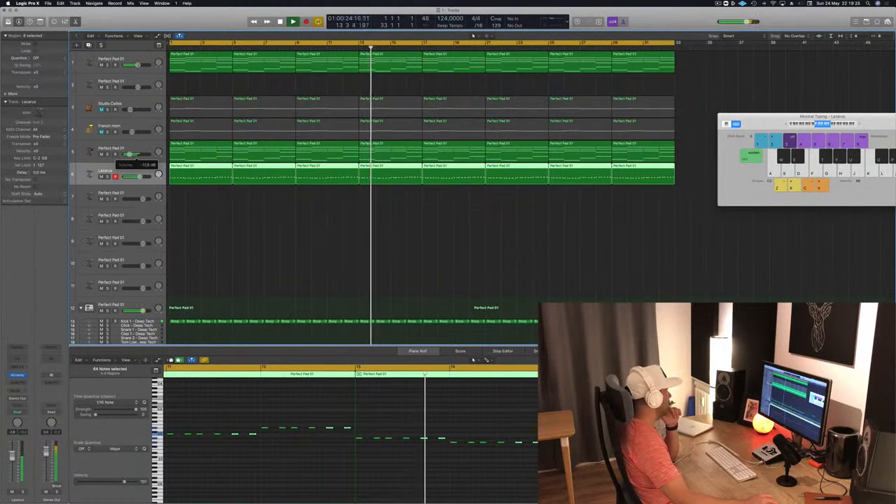
# - Lower the high-cut frequency in the Channel EQ of the Perfect Pad 01 track below French Horn while checking playback
pyautogui.press('space')
pyautogui.click(93, 151)
pyautogui.press('space')
pyautogui.press('space')
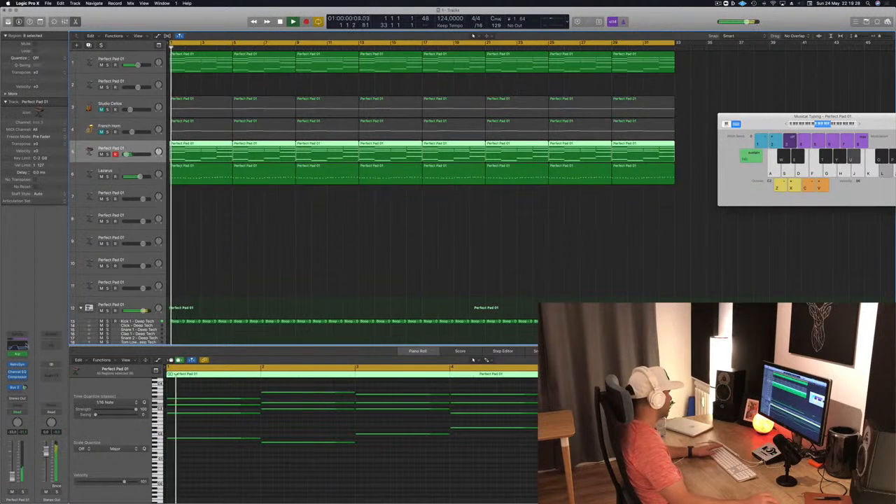
pyautogui.click(19, 346)
pyautogui.moveTo(500, 331); pyautogui.dragTo(471, 333)
pyautogui.press('space')
pyautogui.press('space')
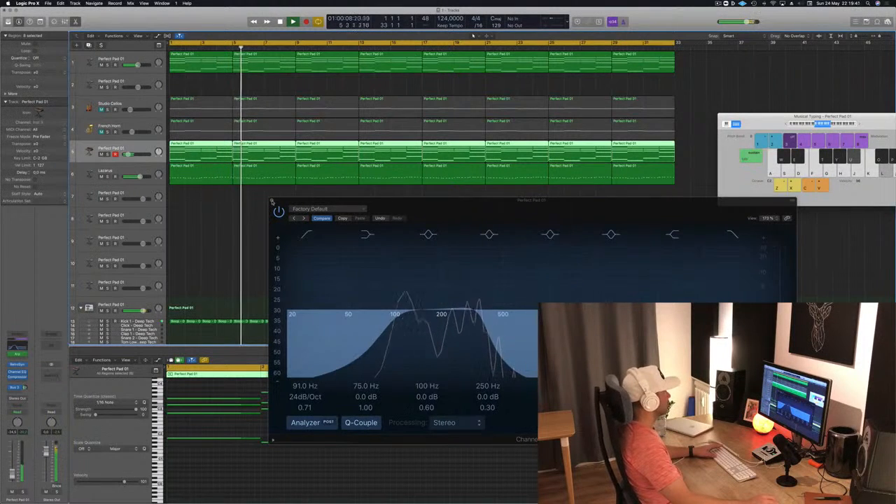
pyautogui.click(272, 202)
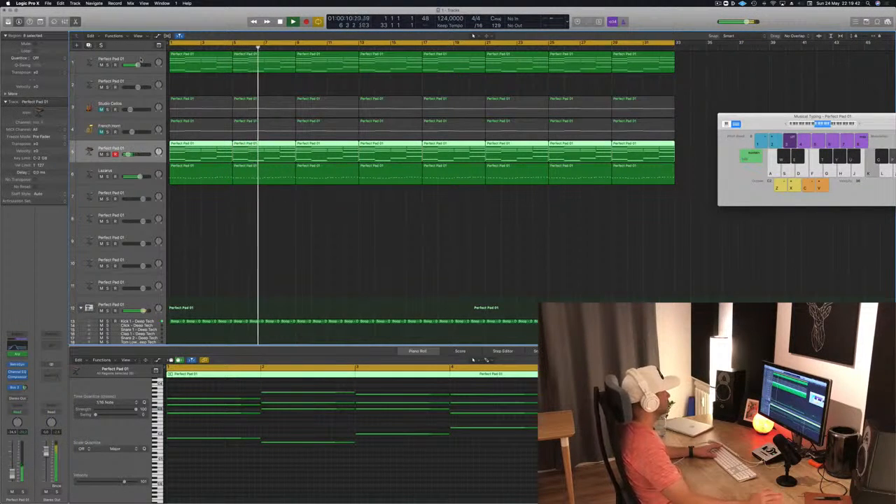
# - Lower the top Perfect Pad 01 track's volume to about -7.2 dB while playing from the beginning
pyautogui.click(141, 61)
pyautogui.press('Return')
pyautogui.moveTo(12, 462); pyautogui.dragTo(12, 468)
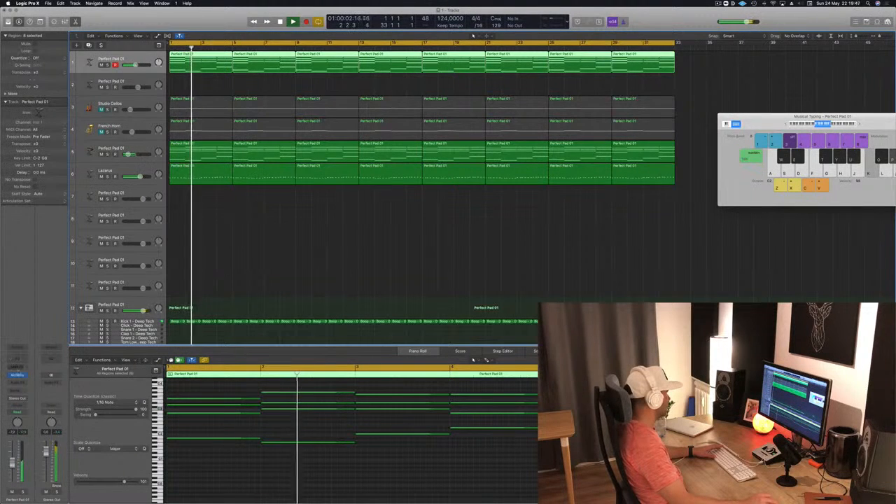
# - Add a Channel EQ to the top Perfect Pad 01 track with its low cut between 100 and 200 Hz, and close the plug-in windows
pyautogui.click(18, 375)
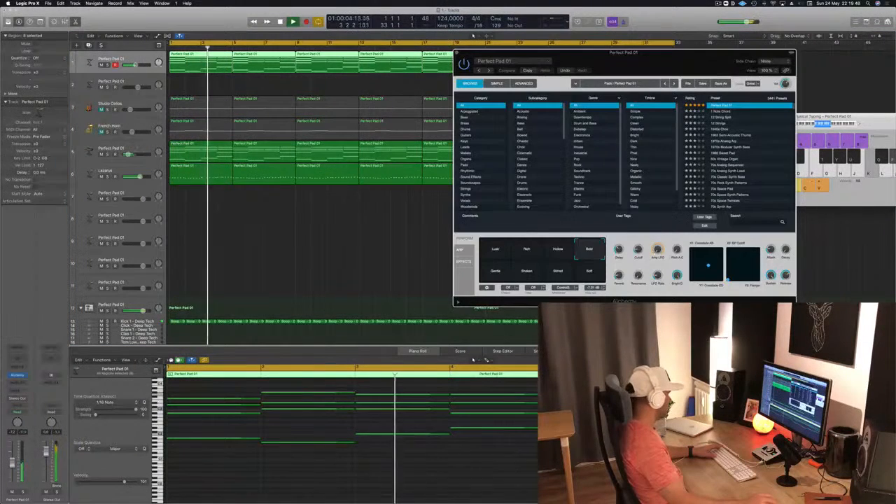
pyautogui.click(16, 360)
pyautogui.click(45, 51)
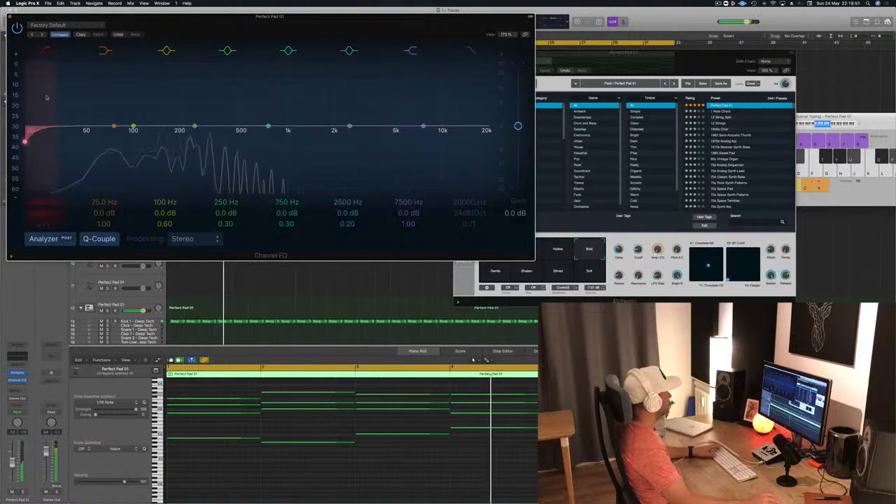
pyautogui.moveTo(35, 114); pyautogui.dragTo(194, 126)
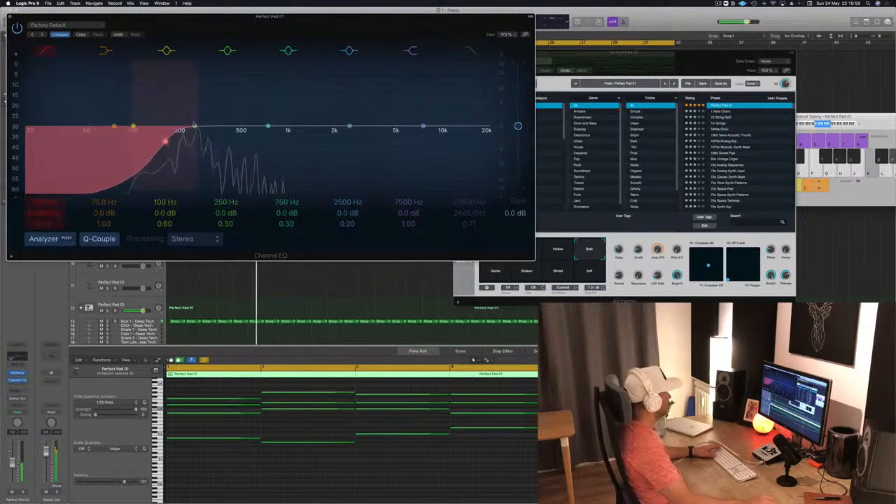
pyautogui.click(11, 17)
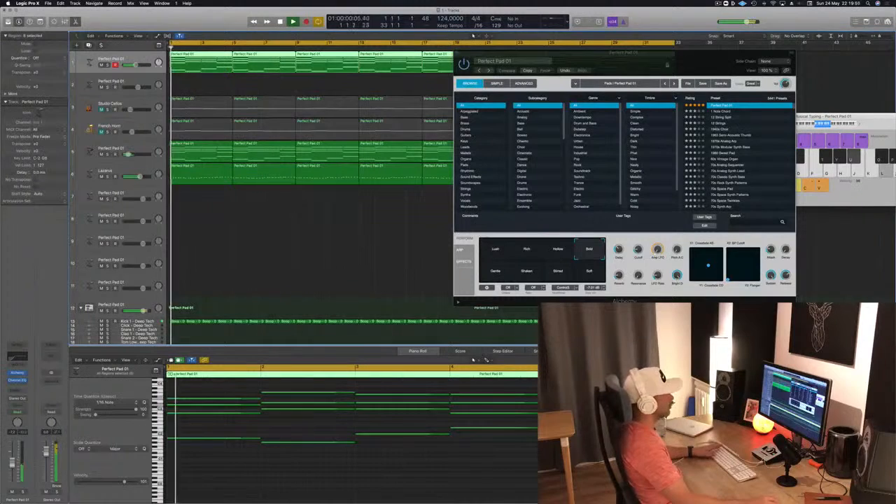
pyautogui.moveTo(585, 52); pyautogui.dragTo(527, 61)
pyautogui.click(399, 62)
# - Unmute the Studio Cellos track and lower its volume to about -24 dB while checking playback
pyautogui.press('Return')
pyautogui.click(101, 110)
pyautogui.click(129, 110)
pyautogui.press('space')
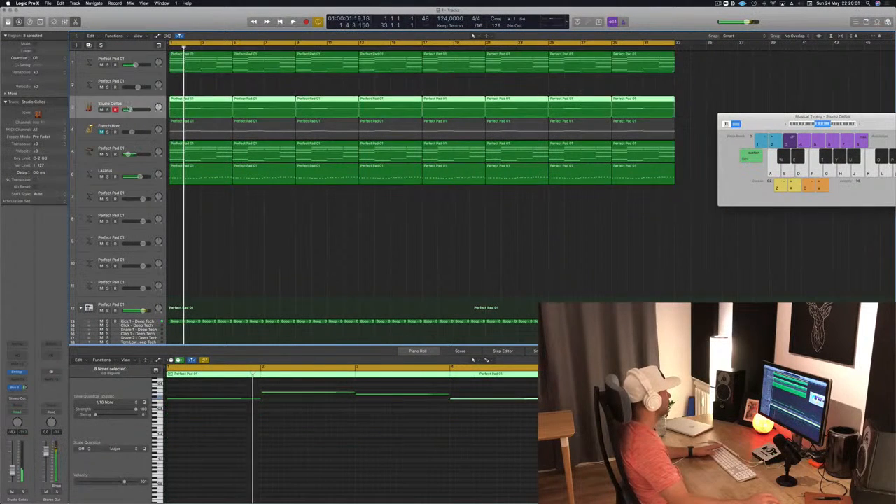
pyautogui.press('space')
pyautogui.moveTo(127, 110); pyautogui.dragTo(128, 110)
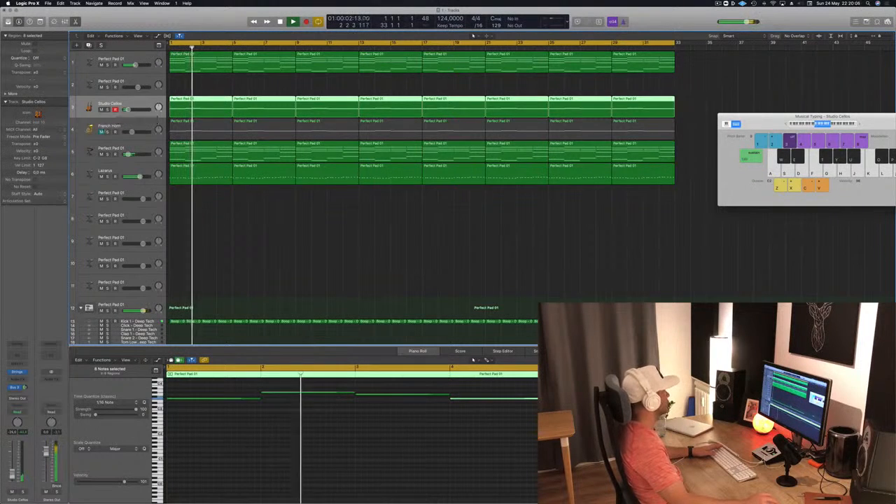
# - Unmute the French Horn track and lower its volume during playback, comparing the mix with Lazarus muted and unmuted
pyautogui.click(105, 133)
pyautogui.click(106, 132)
pyautogui.click(106, 132)
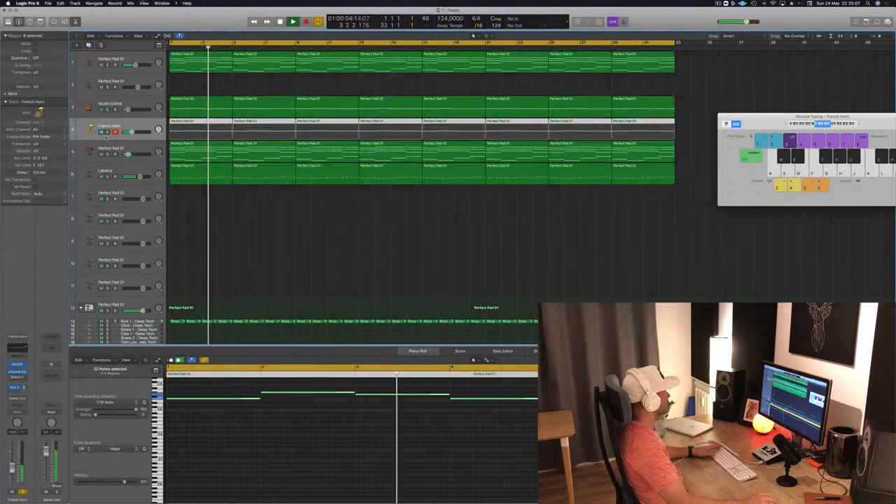
pyautogui.click(101, 132)
pyautogui.moveTo(131, 132); pyautogui.dragTo(129, 132)
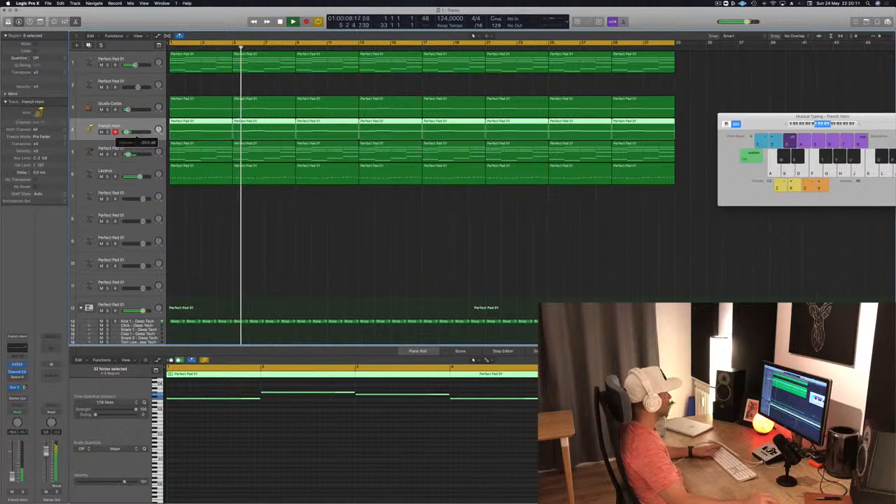
pyautogui.moveTo(127, 132); pyautogui.dragTo(128, 132)
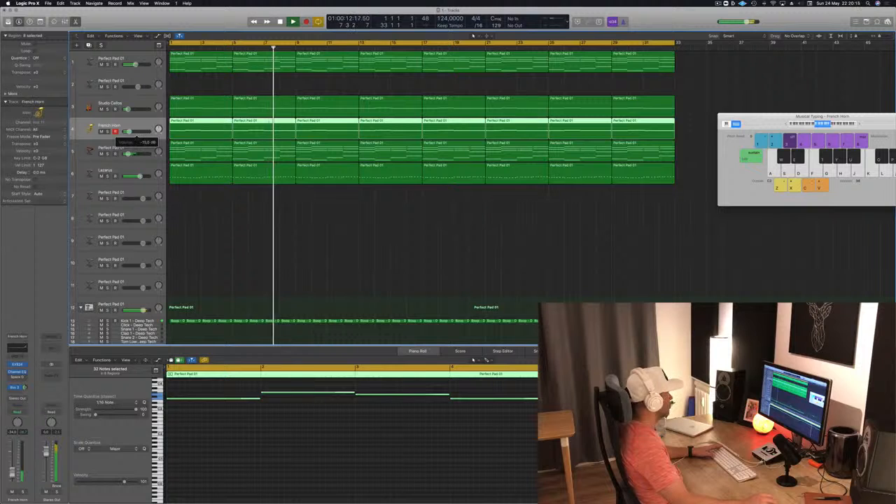
pyautogui.click(263, 197)
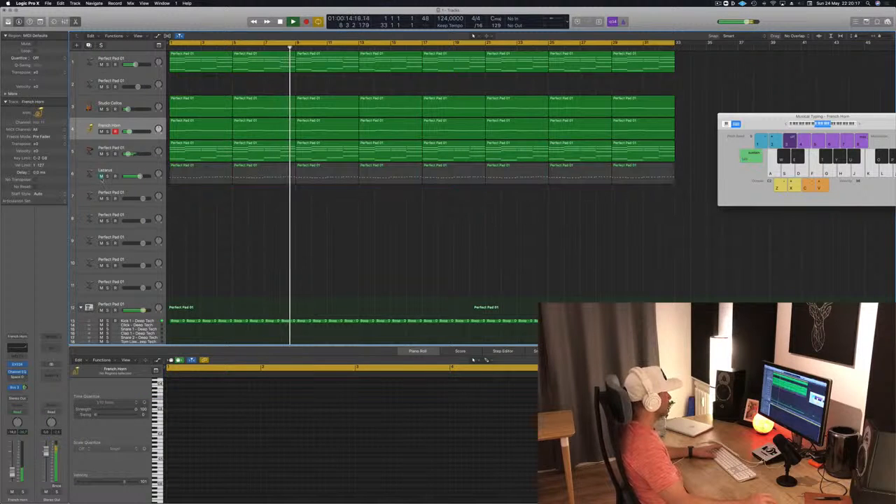
pyautogui.click(102, 175)
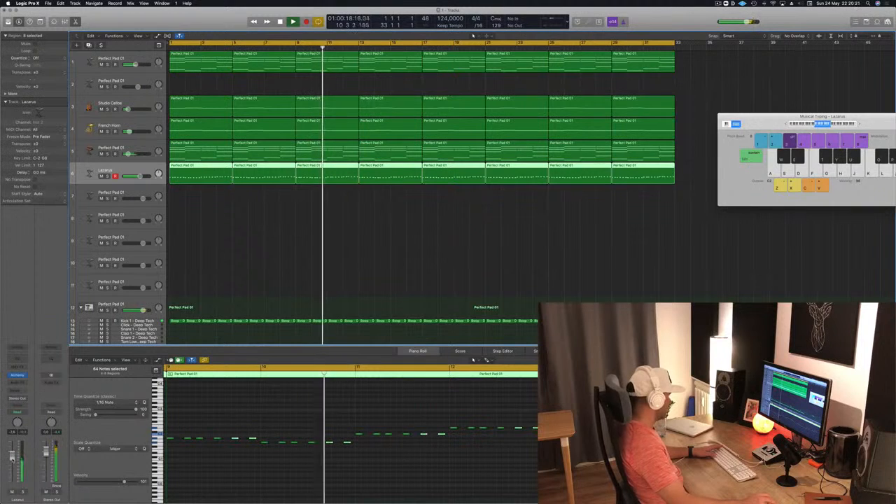
pyautogui.click(346, 246)
# - Check the channel levels of the Kick 1, Hi-Hat Open and French Horn tracks while playing from the beginning
pyautogui.scroll(-1, 308, 253)
pyautogui.scroll(-10, 308, 253)
pyautogui.press('Return')
pyautogui.click(142, 179)
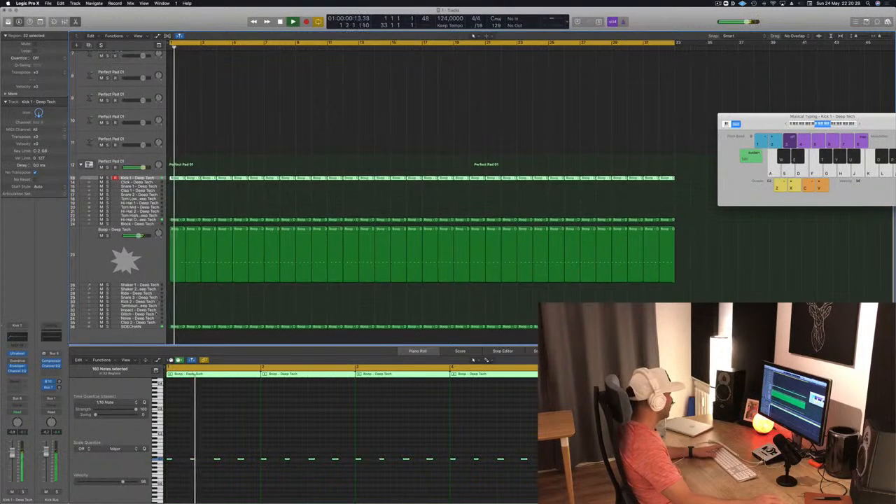
pyautogui.click(150, 222)
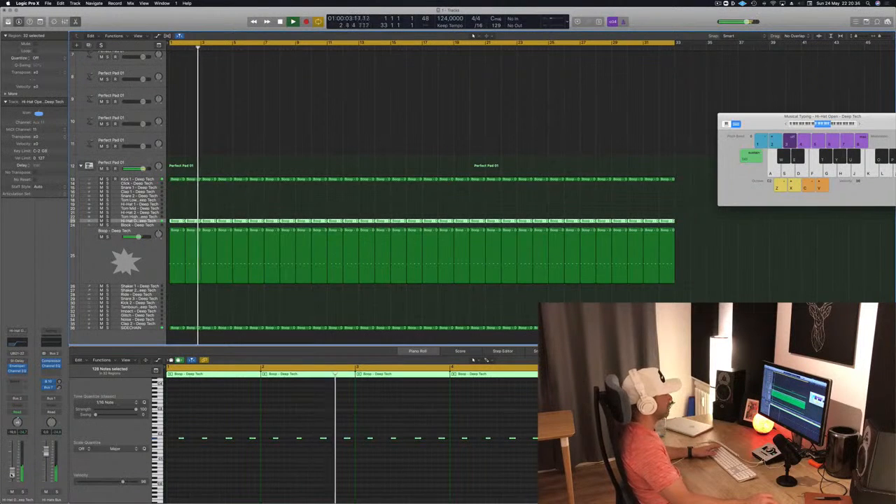
pyautogui.scroll(6, 276, 214)
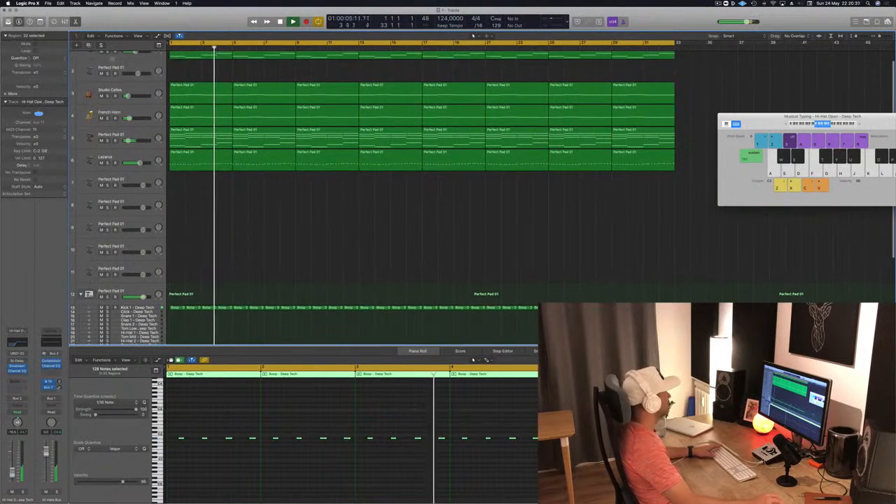
pyautogui.click(139, 114)
pyautogui.scroll(2, 138, 114)
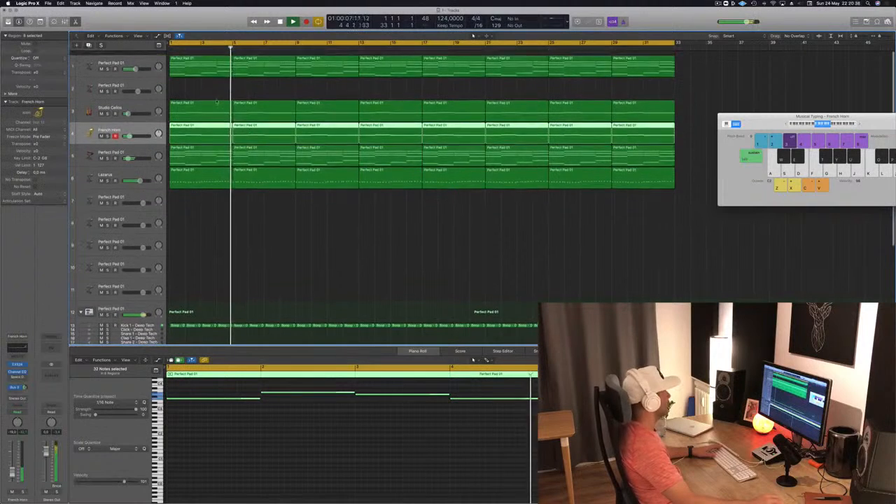
# - Add a send to Bus 3 on the empty Perfect Pad 01 track below Lazarus and play notes with Musical Typing
pyautogui.click(138, 194)
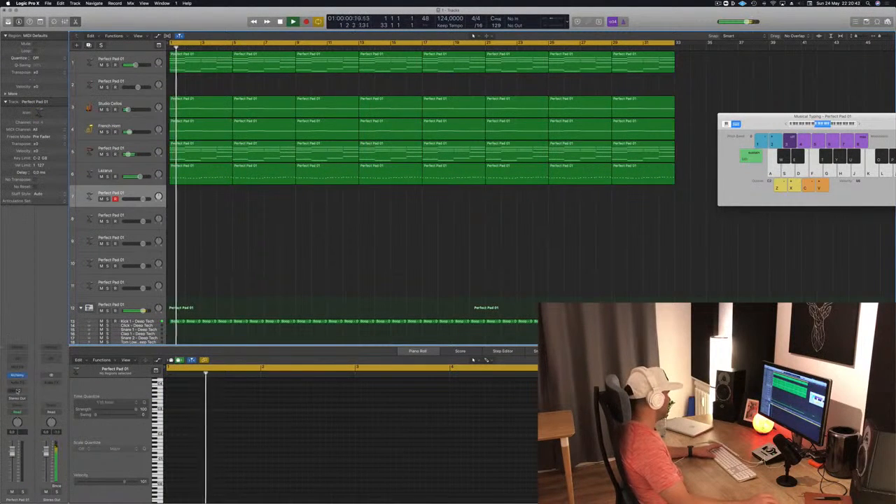
pyautogui.click(17, 390)
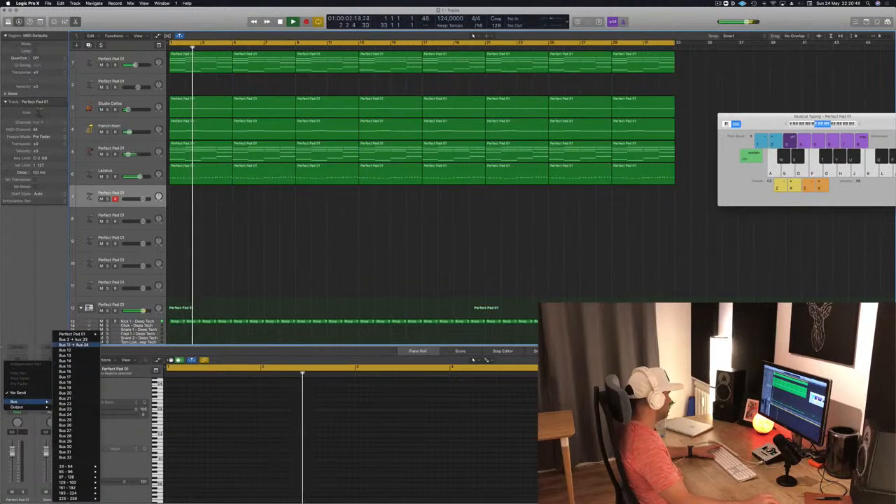
pyautogui.click(70, 339)
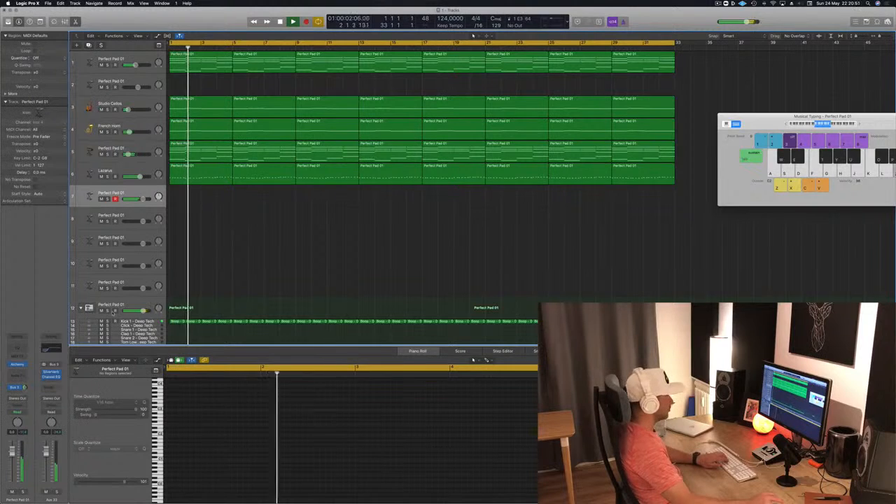
pyautogui.moveTo(832, 124); pyautogui.dragTo(623, 166)
pyautogui.click(626, 166)
pyautogui.press('h')
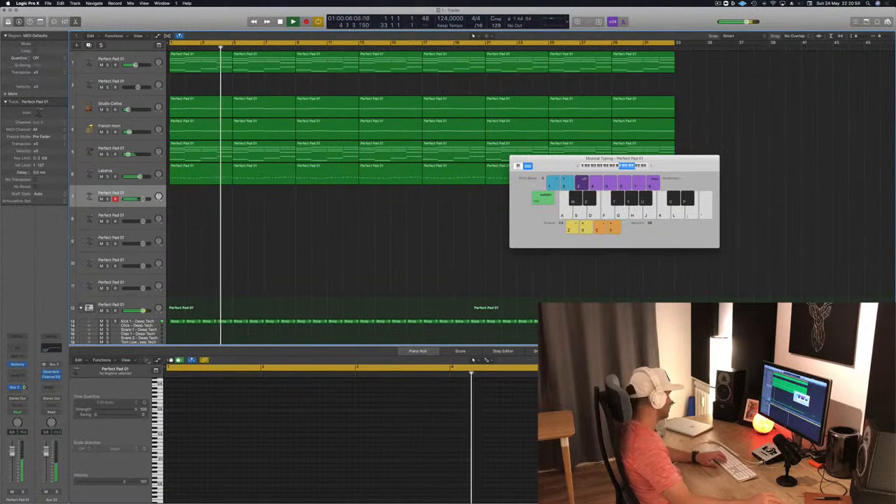
# - Add a second send to Bus 12 on the selected Perfect Pad 01 track and insert a stereo Tape Delay on its aux channel
pyautogui.click(16, 387)
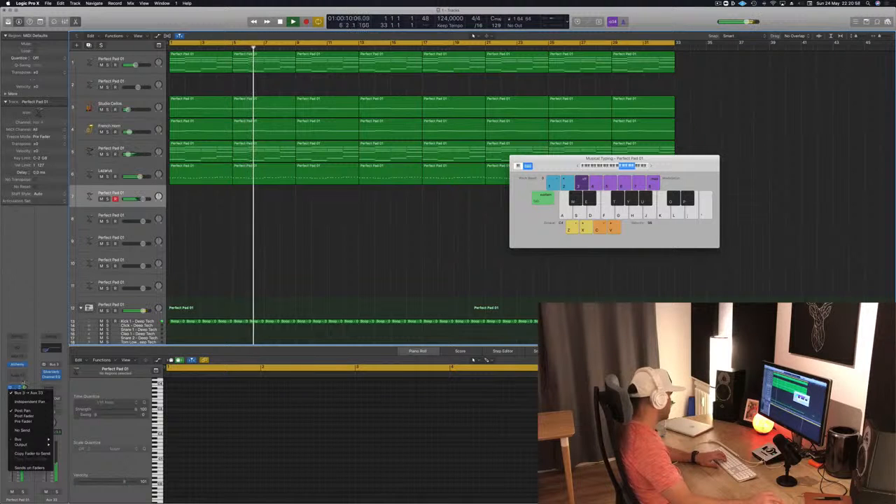
pyautogui.click(23, 389)
pyautogui.click(16, 388)
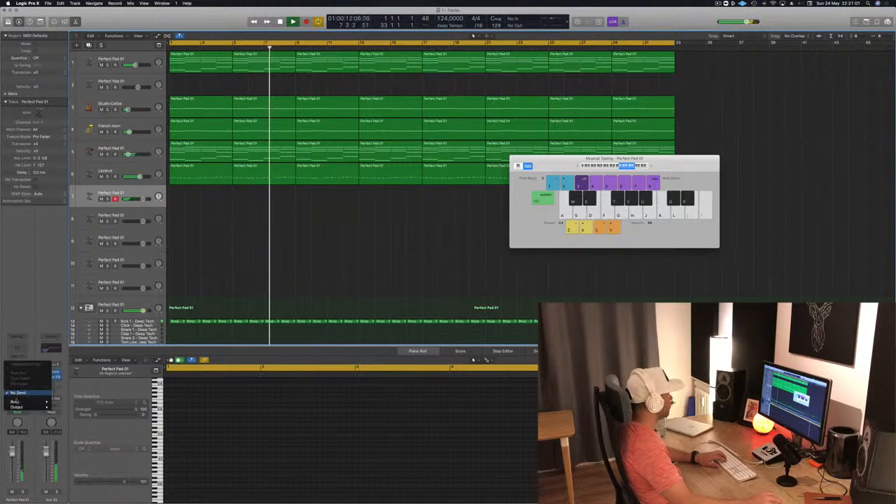
pyautogui.moveTo(28, 401)
pyautogui.click(79, 350)
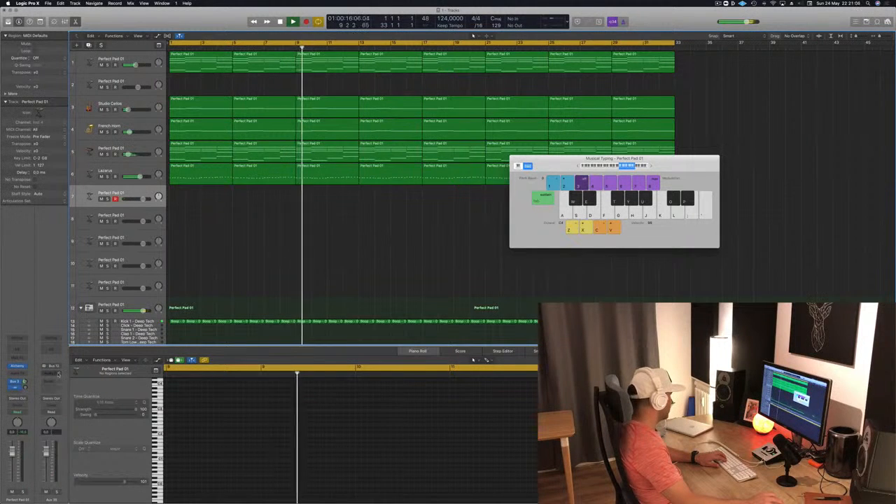
pyautogui.click(51, 376)
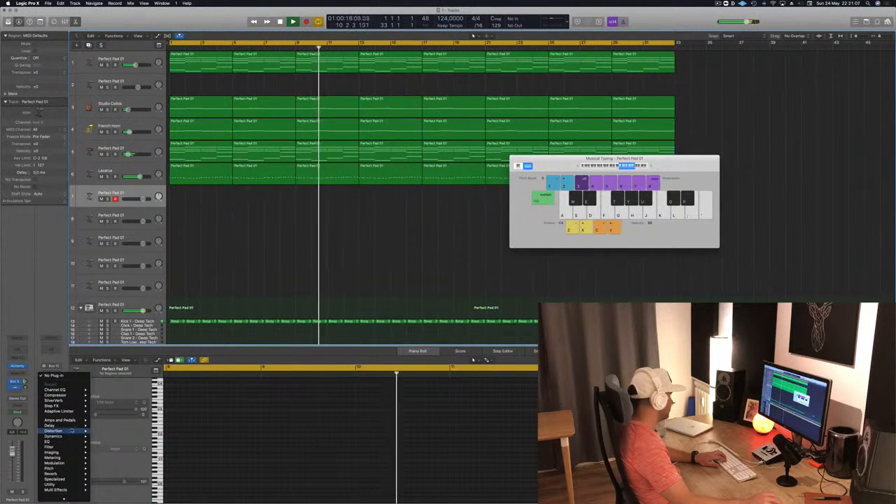
pyautogui.moveTo(70, 426)
pyautogui.moveTo(116, 447)
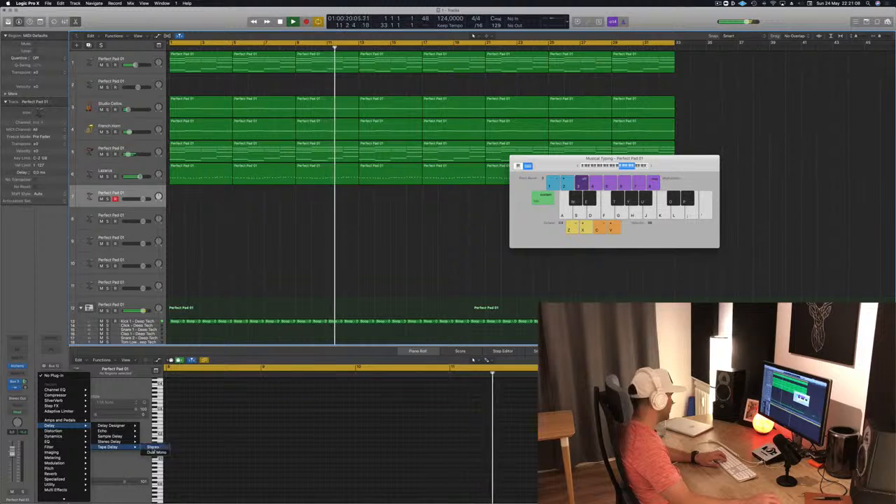
pyautogui.click(152, 447)
# - Load the 1/8 Note Triplet preset in Tape Delay and raise the Bus 12 send level on the Perfect Pad 01 track
pyautogui.click(71, 23)
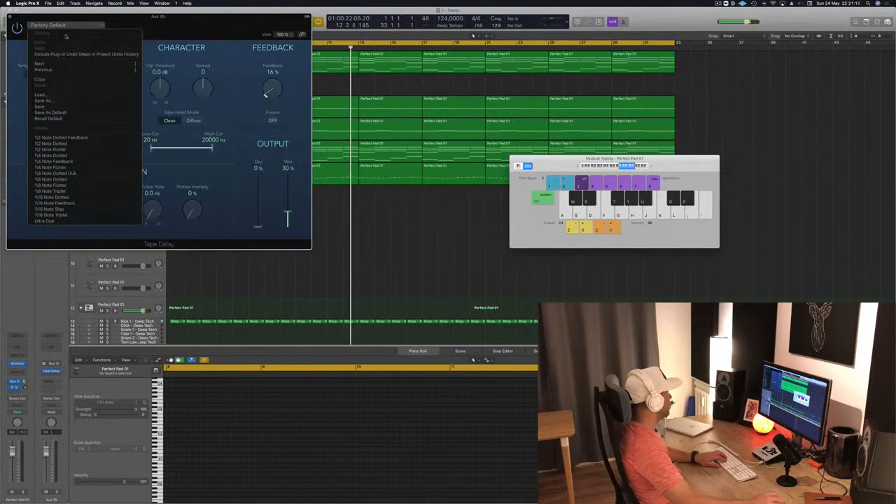
pyautogui.click(58, 191)
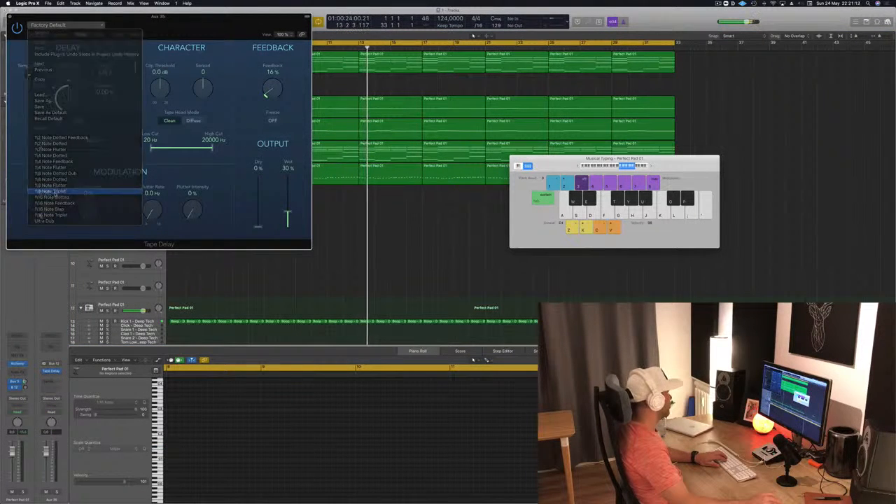
pyautogui.moveTo(256, 26); pyautogui.dragTo(700, 50)
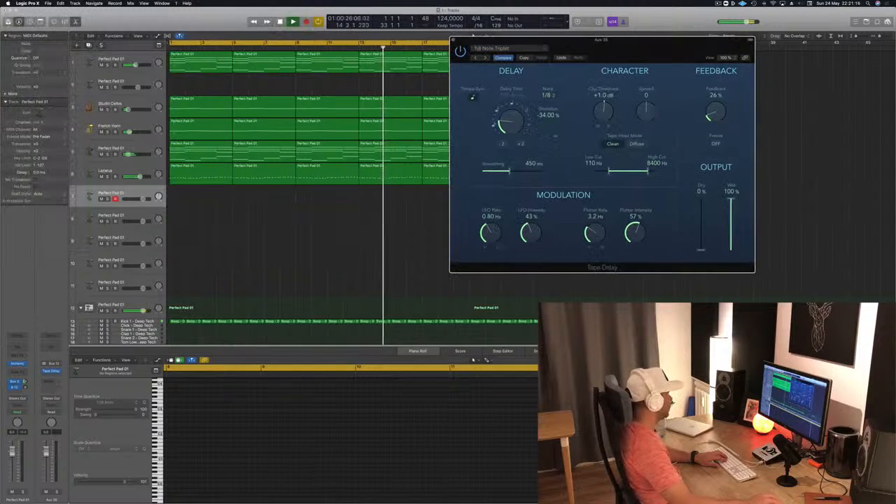
pyautogui.moveTo(26, 387); pyautogui.dragTo(26, 387)
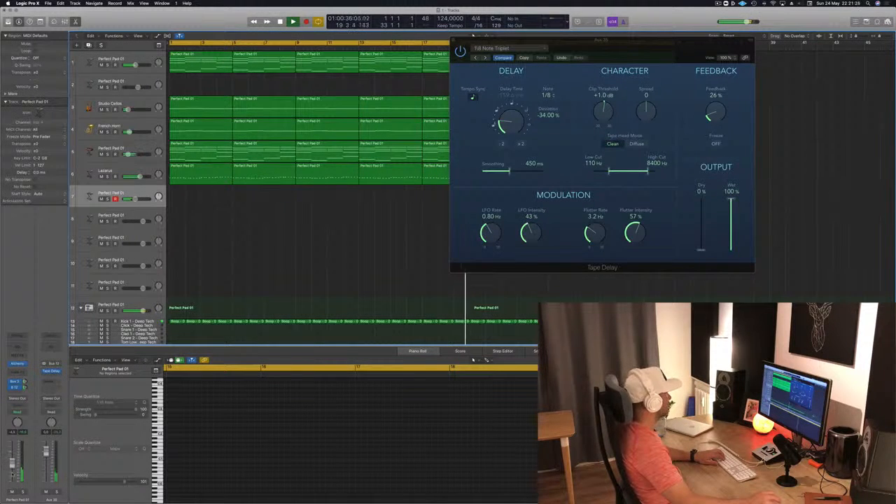
# - Mute the Studio Cellos and French Horn tracks, and open the Alchemy instrument of the selected Perfect Pad 01 track
pyautogui.click(100, 110)
pyautogui.click(100, 132)
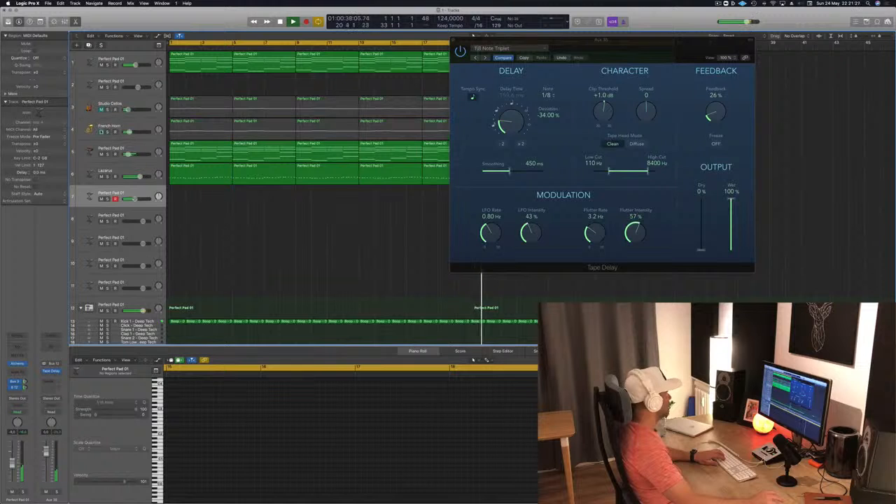
pyautogui.moveTo(618, 53); pyautogui.dragTo(753, 72)
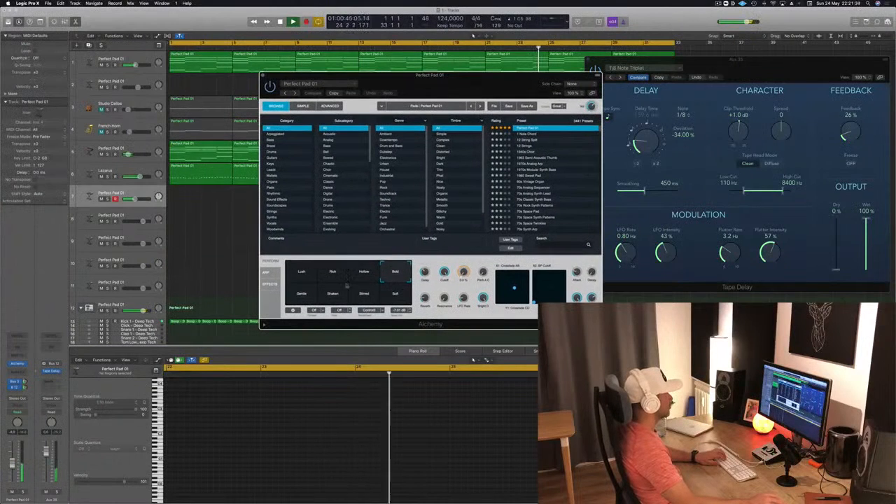
# - Try Alchemy's Stirred, Soft and Gentle variations of Perfect Pad 01 and the Deep Metallic variation of the Brittle preset
pyautogui.click(361, 297)
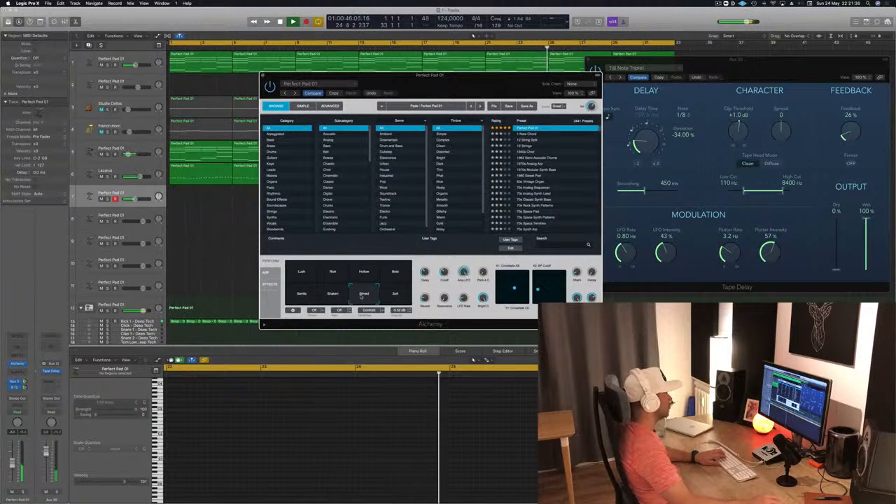
pyautogui.click(396, 297)
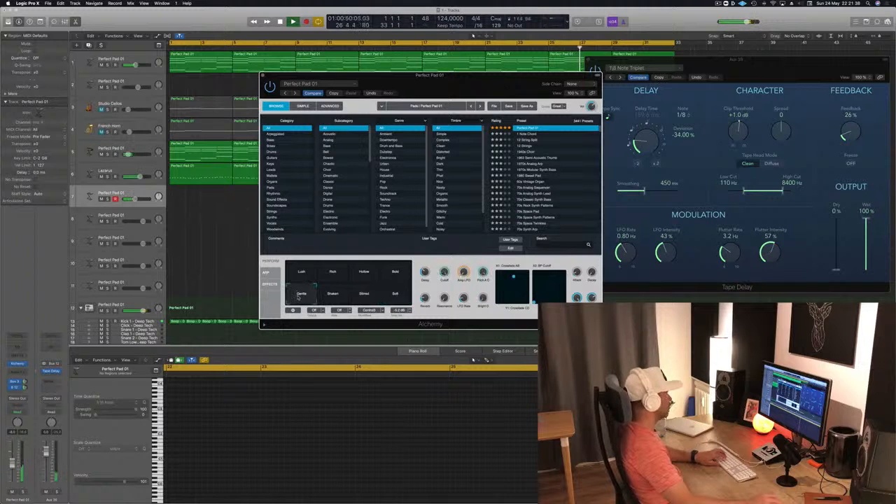
pyautogui.scroll(2, 587, 158)
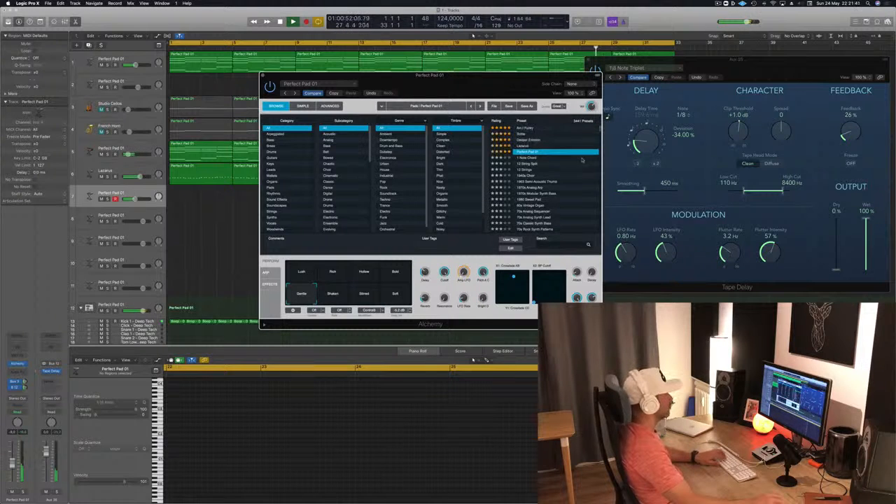
pyautogui.click(526, 134)
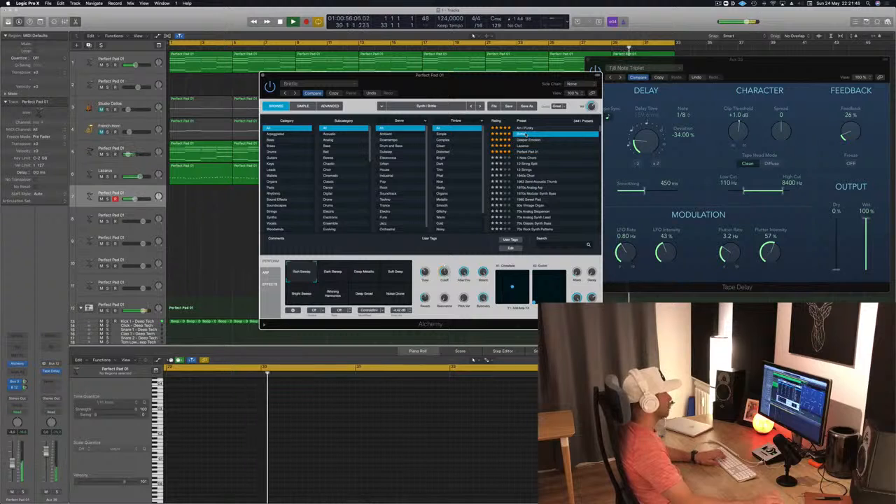
pyautogui.click(359, 281)
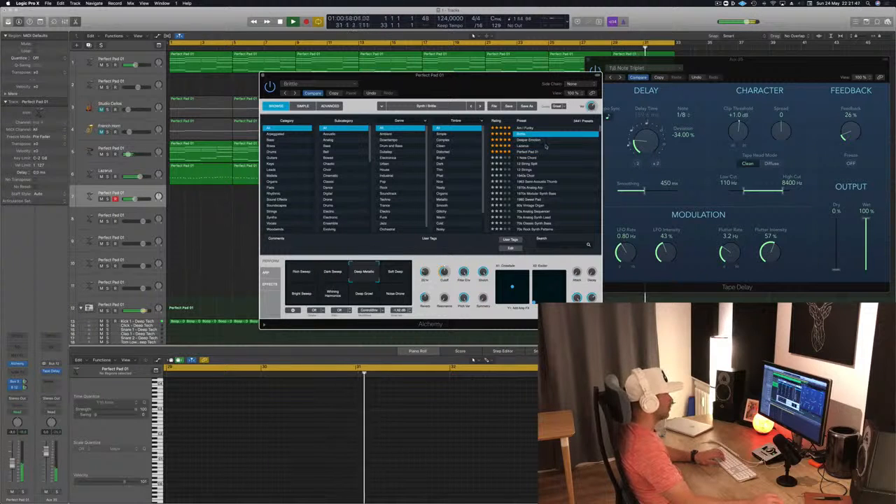
# - Try the Deeper Emotion preset with its Vocal variation using Musical Typing, and reload the Perfect Pad 01 preset in Alchemy
pyautogui.click(535, 140)
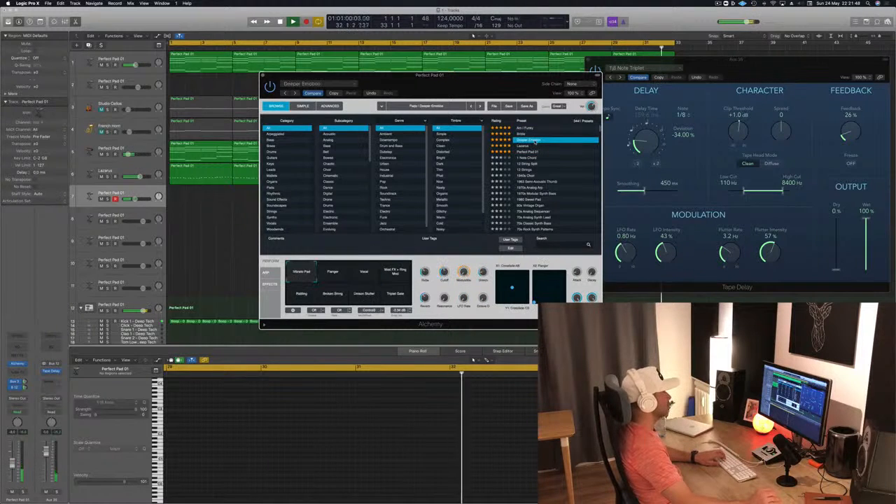
pyautogui.click(365, 276)
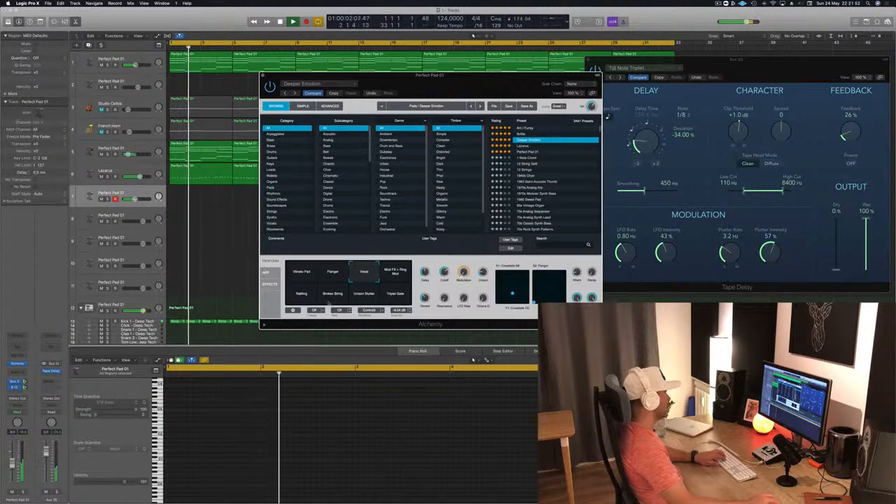
pyautogui.moveTo(491, 82); pyautogui.dragTo(364, 138)
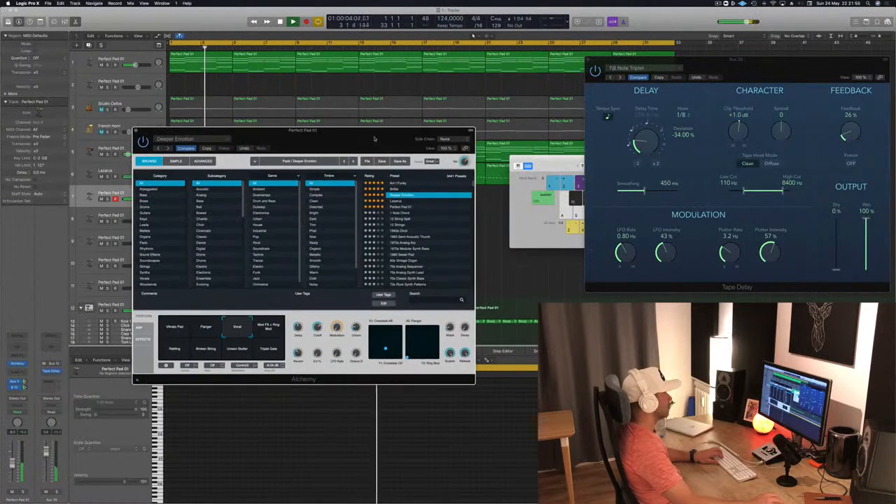
pyautogui.click(539, 164)
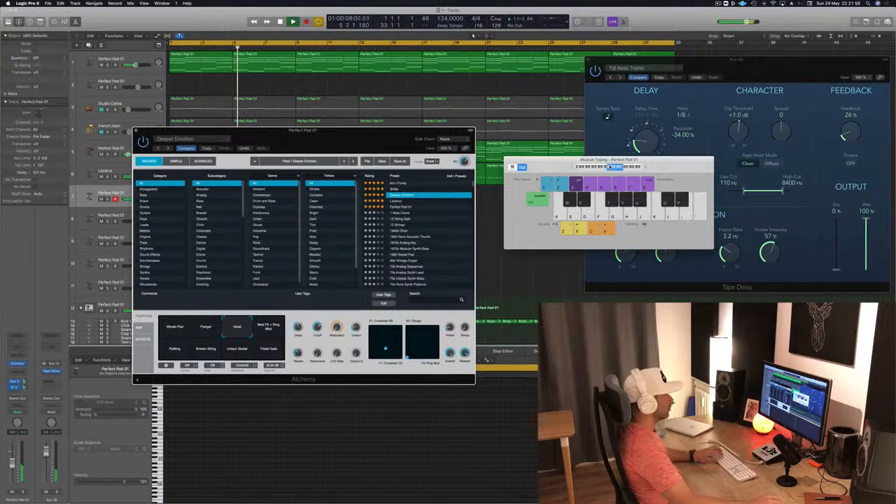
pyautogui.moveTo(382, 139); pyautogui.dragTo(659, 160)
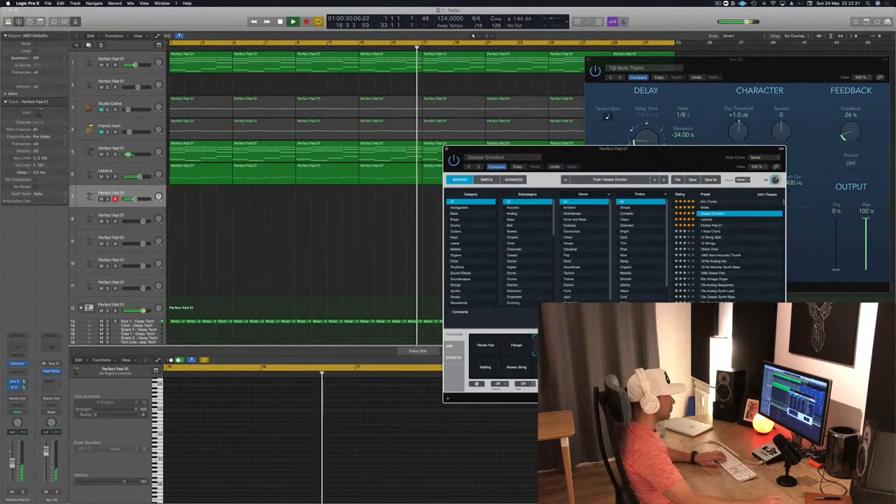
pyautogui.click(712, 226)
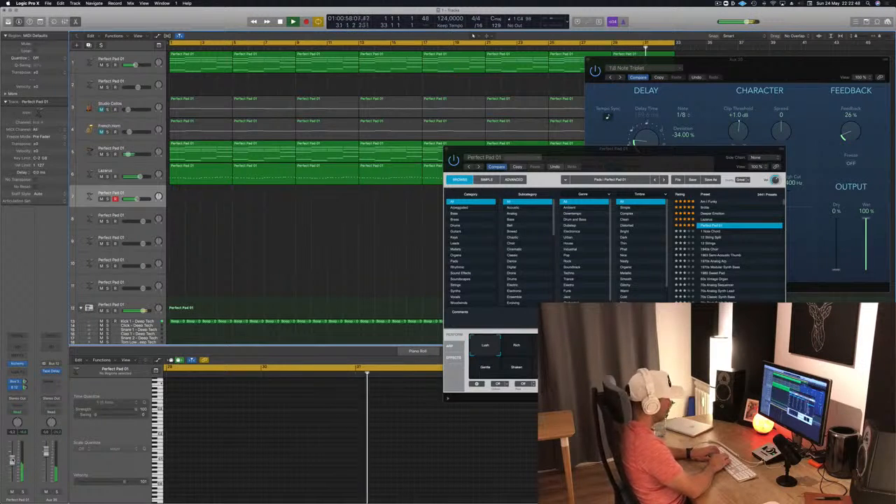
# - Record a 12-bar lead part on the armed Perfect Pad 01 track from bar 1, and play it back
pyautogui.press('r')
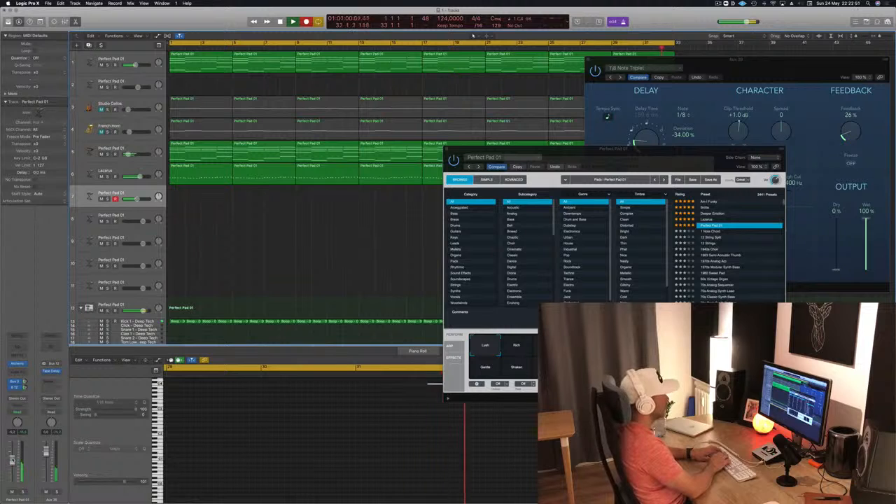
pyautogui.press('Return')
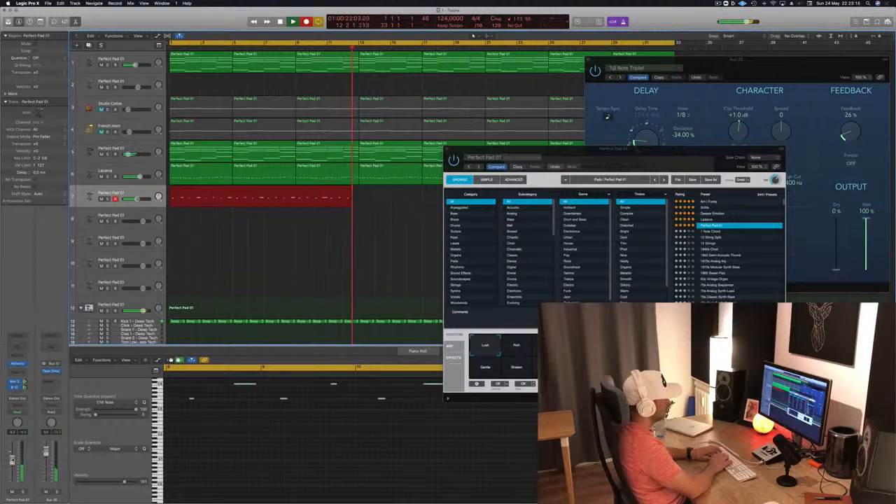
pyautogui.press('space')
pyautogui.press('space')
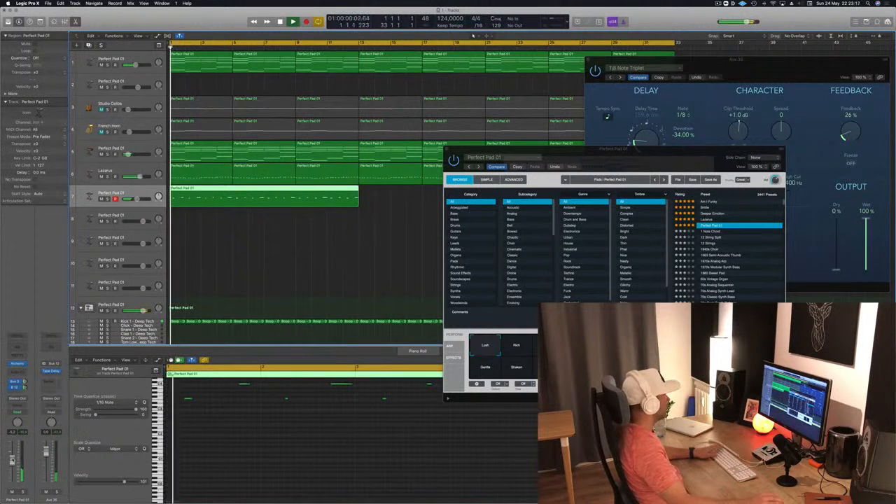
# - Review the recorded lead notes in the Piano Roll while playing the part back from the start
pyautogui.scroll(2, 236, 432)
pyautogui.click(224, 455)
pyautogui.press('super+a')
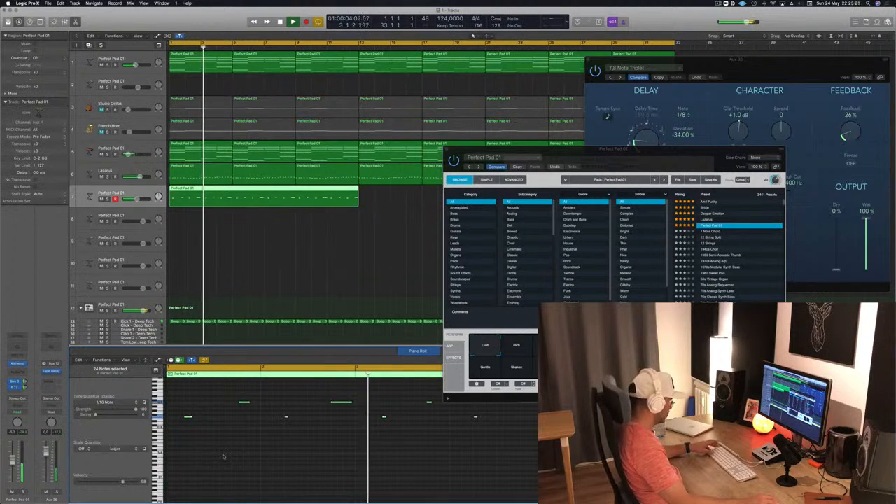
pyautogui.click(232, 461)
pyautogui.press('super+Left')
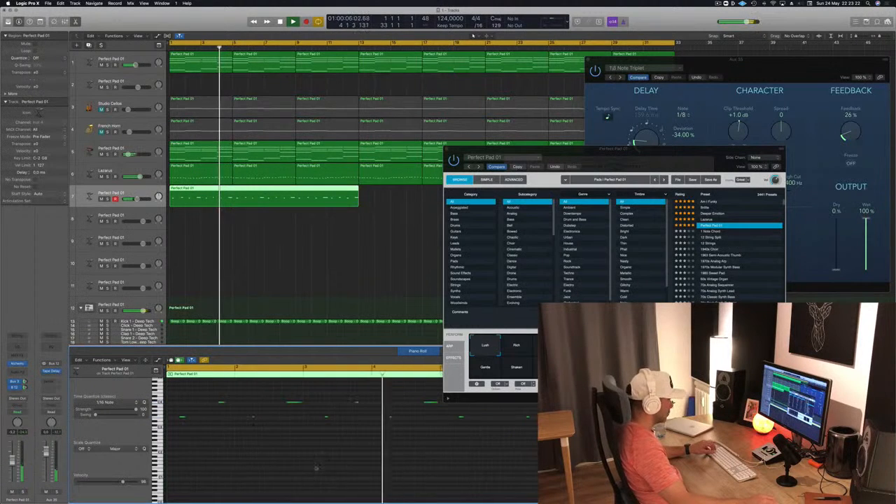
pyautogui.press('super+Left')
pyautogui.press('super+Left')
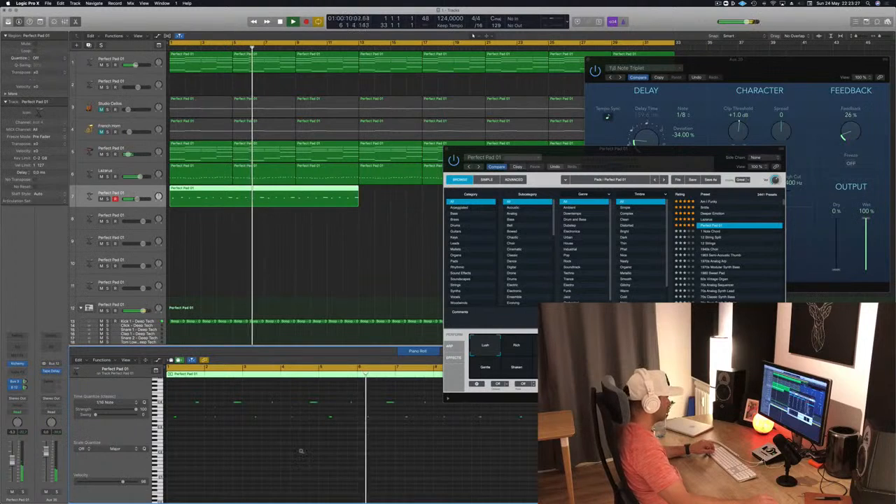
pyautogui.press('space')
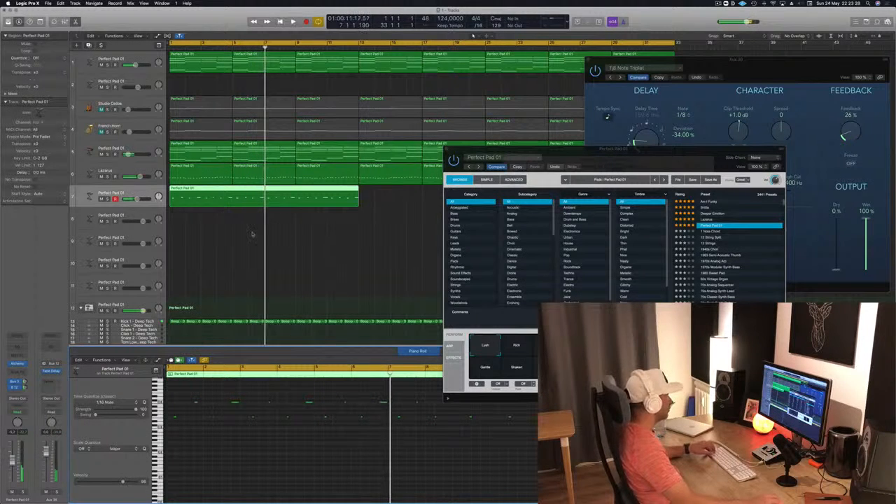
pyautogui.press('Return')
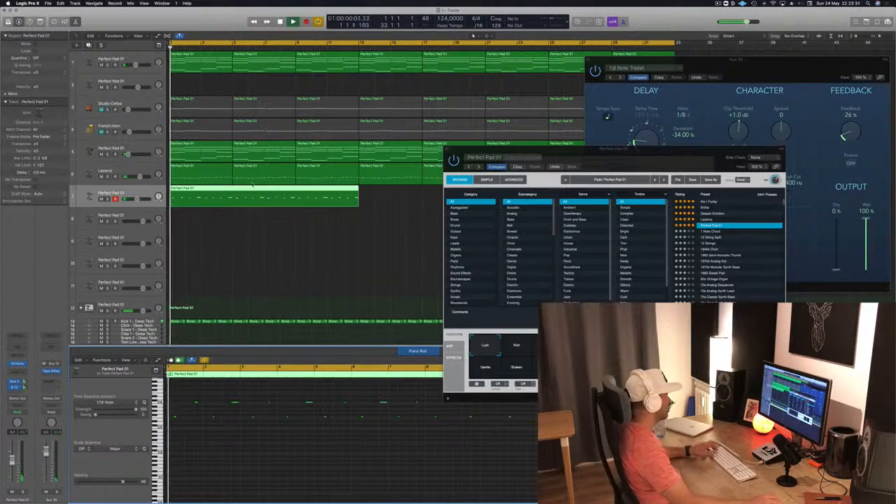
# - Split the recorded lead region at bar 5, delete its first four bars, and move the remainder to bar 1
pyautogui.click(231, 191)
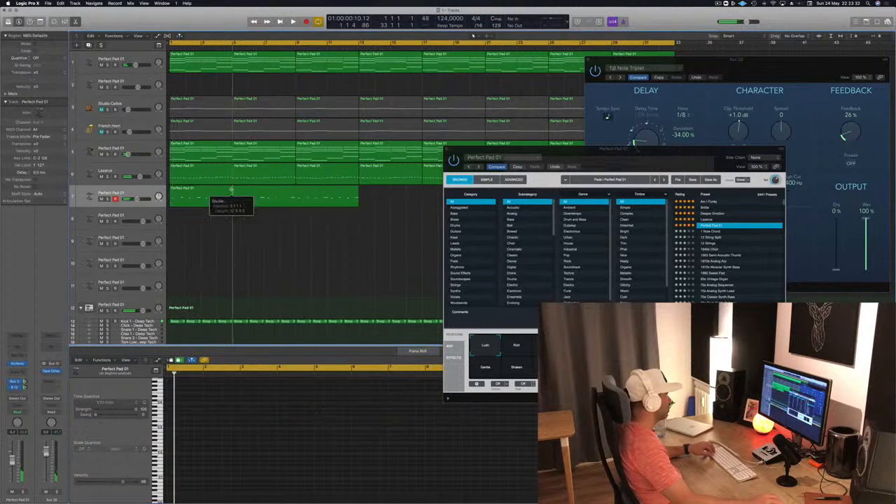
pyautogui.click(218, 196)
pyautogui.press('Delete')
pyautogui.moveTo(243, 198); pyautogui.dragTo(179, 198)
pyautogui.click(242, 456)
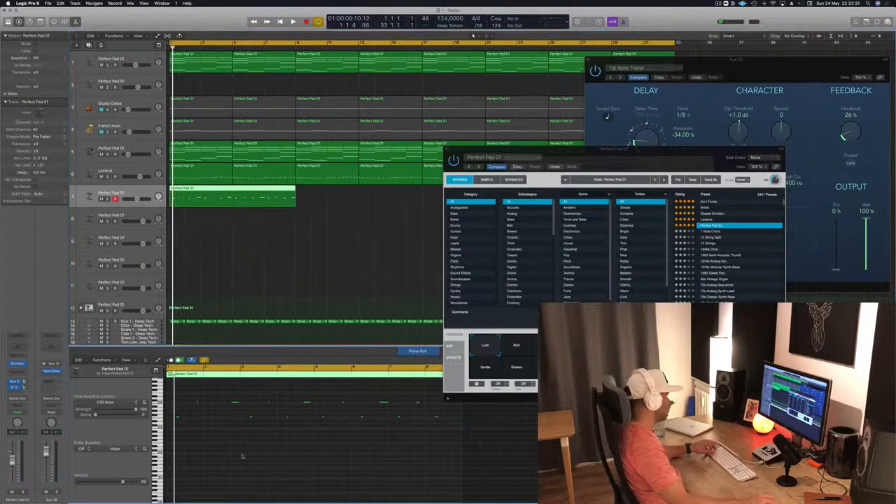
# - Try nudging the first high note of the lead region one step earlier during playback, and return it to its position
pyautogui.press('space')
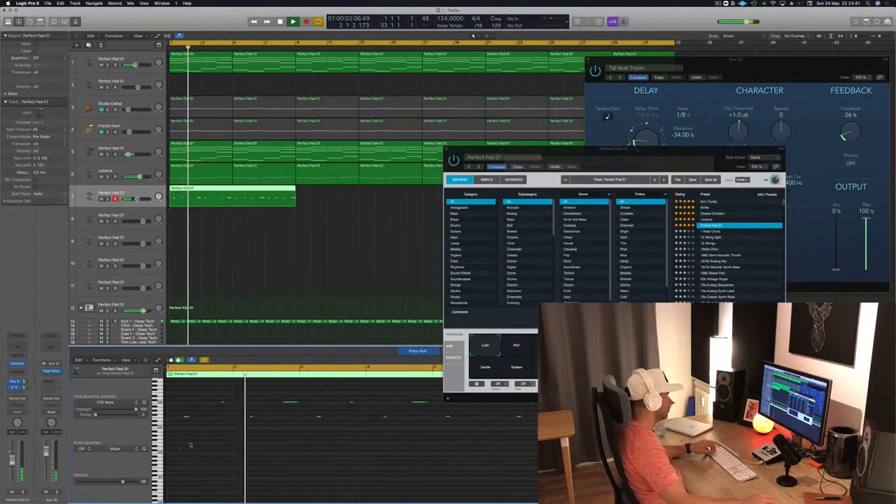
pyautogui.press('Return')
pyautogui.press('super+Right')
pyautogui.press('super+Right')
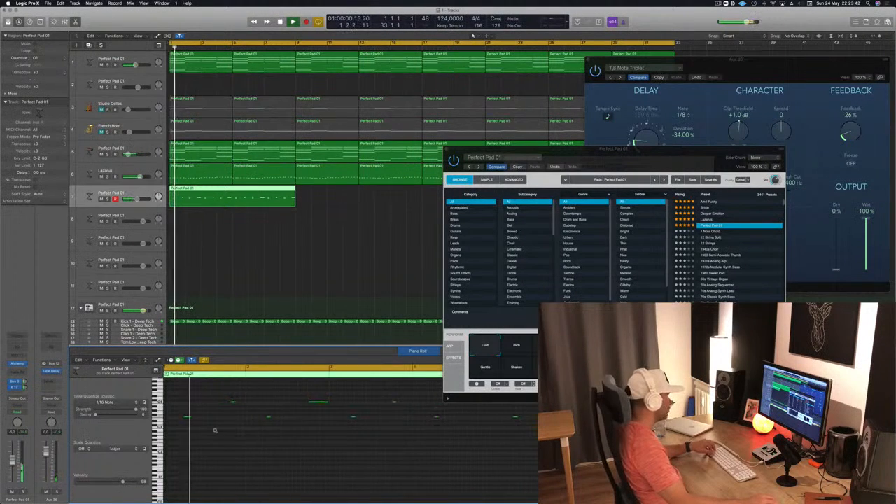
pyautogui.click(239, 402)
pyautogui.hotkey('alt', 'Left')
pyautogui.press('Return')
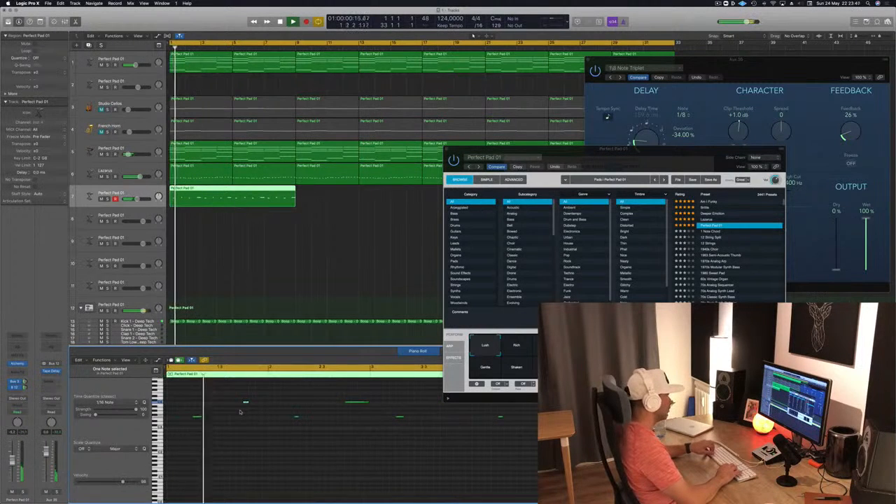
pyautogui.hotkey('alt', 'Right')
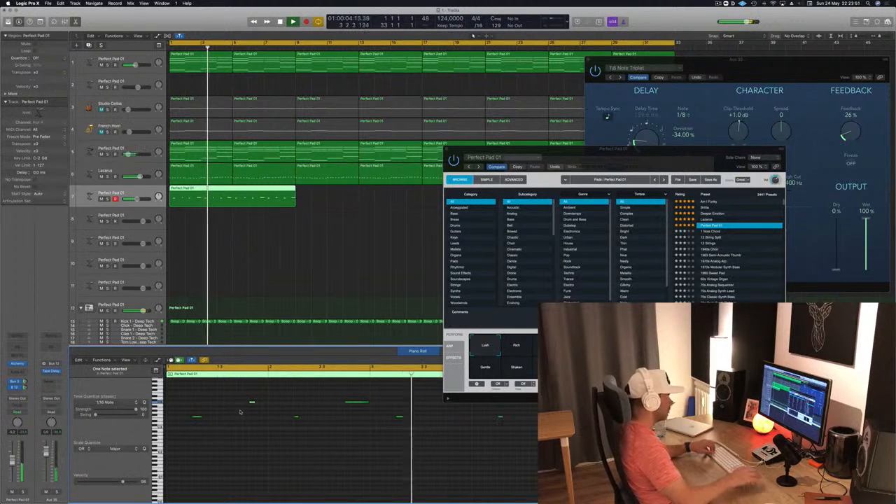
# - Split the lead region at bar 5 and delete the second half, keeping only its first four bars
pyautogui.moveTo(649, 159); pyautogui.dragTo(798, 122)
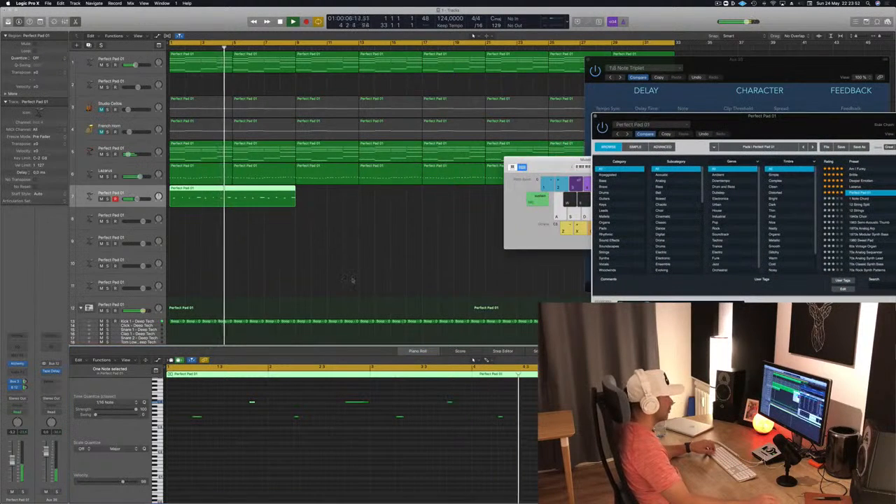
pyautogui.scroll(-2, 336, 274)
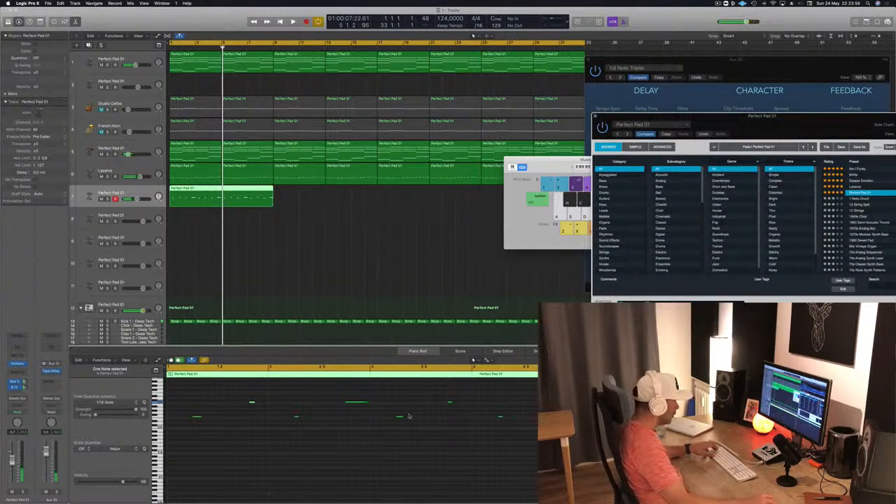
pyautogui.click(280, 436)
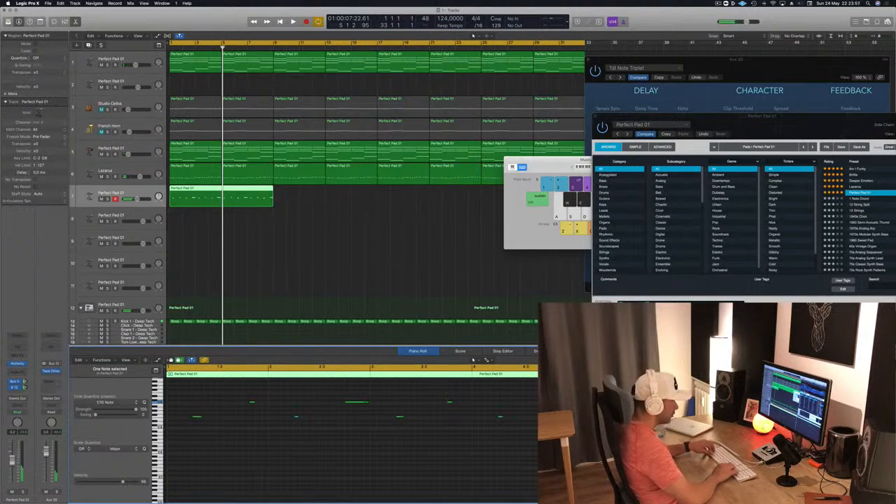
pyautogui.press('Return')
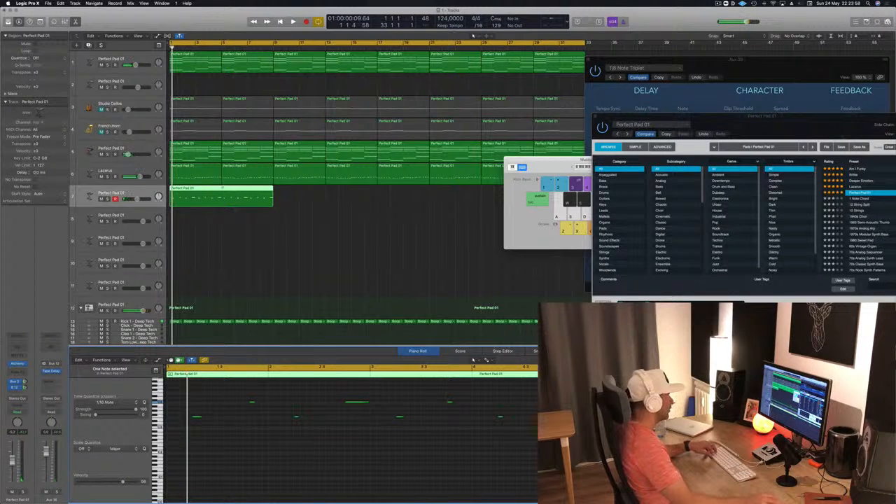
pyautogui.keyDown('super'); pyautogui.doubleClick(222, 190); pyautogui.keyUp('super')
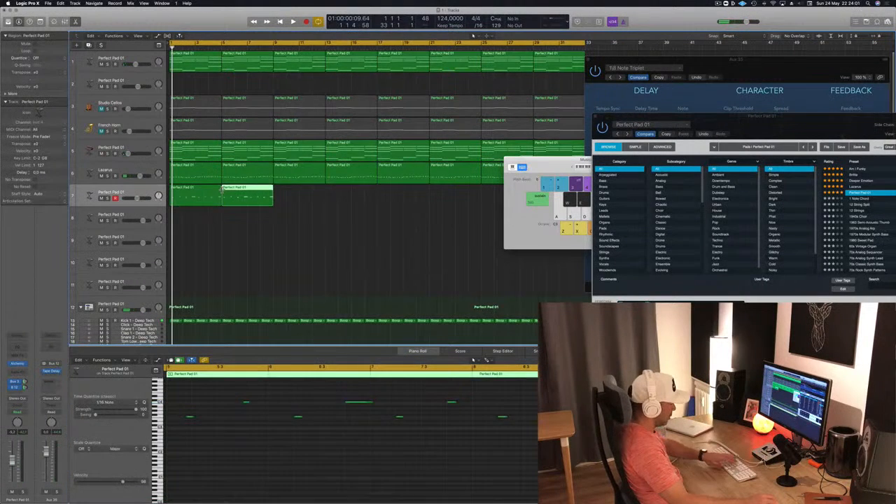
pyautogui.press('Delete')
pyautogui.press('space')
pyautogui.click(212, 190)
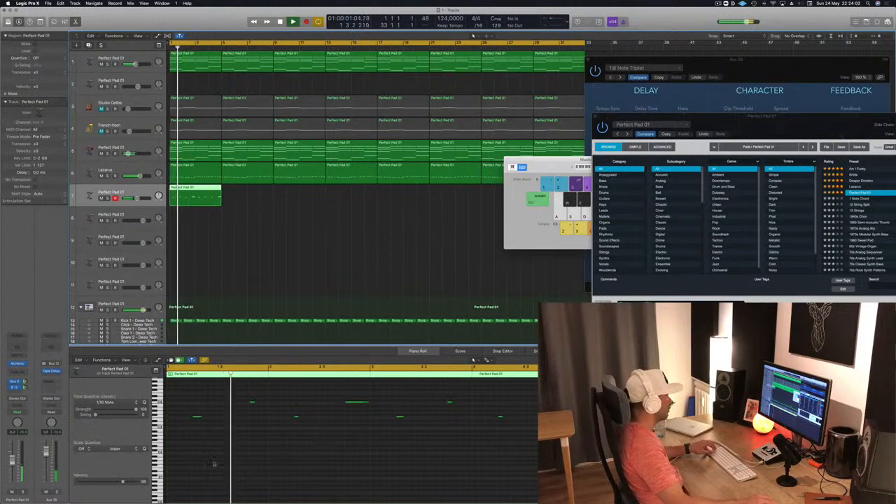
# - Try moving the first note of the lead region to the start of bar 1, and restore its position
pyautogui.press('space')
pyautogui.click(474, 360)
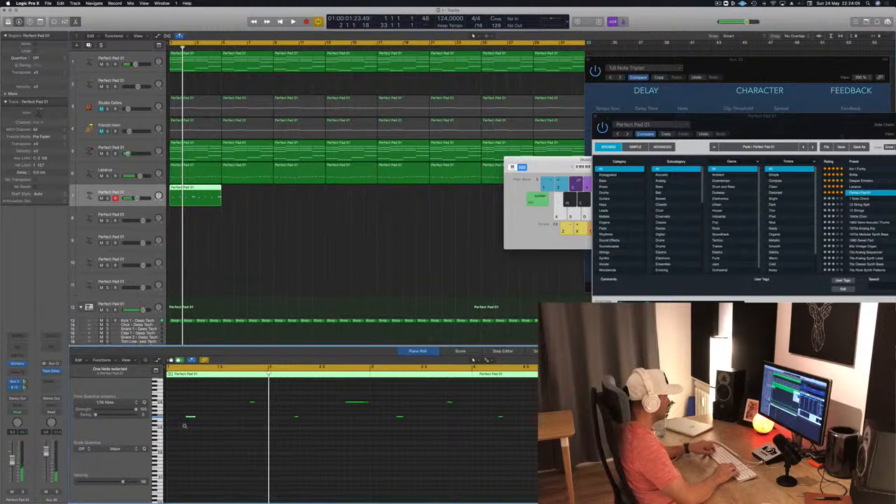
pyautogui.press('space')
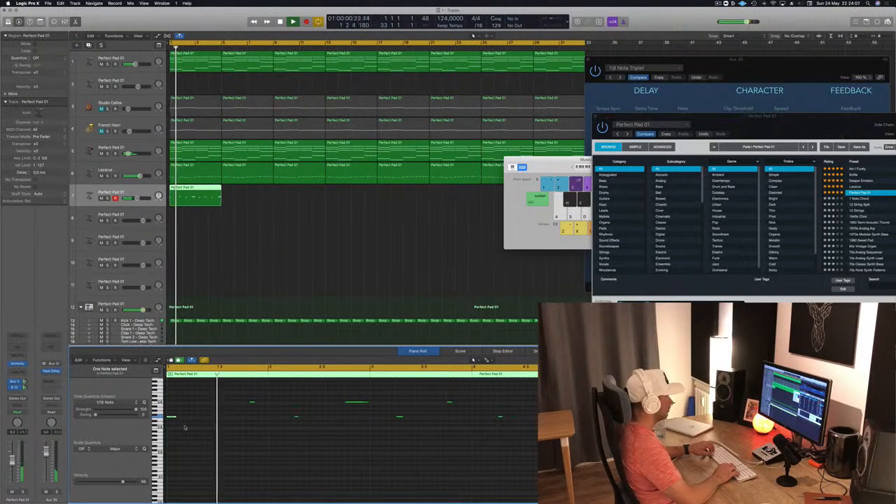
pyautogui.press('space')
pyautogui.press('super+z')
pyautogui.press('space')
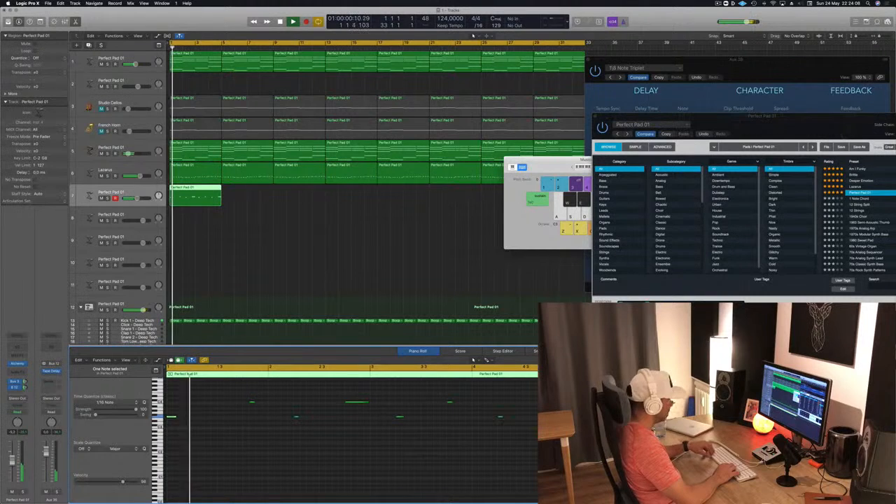
pyautogui.press('space')
pyautogui.press('space')
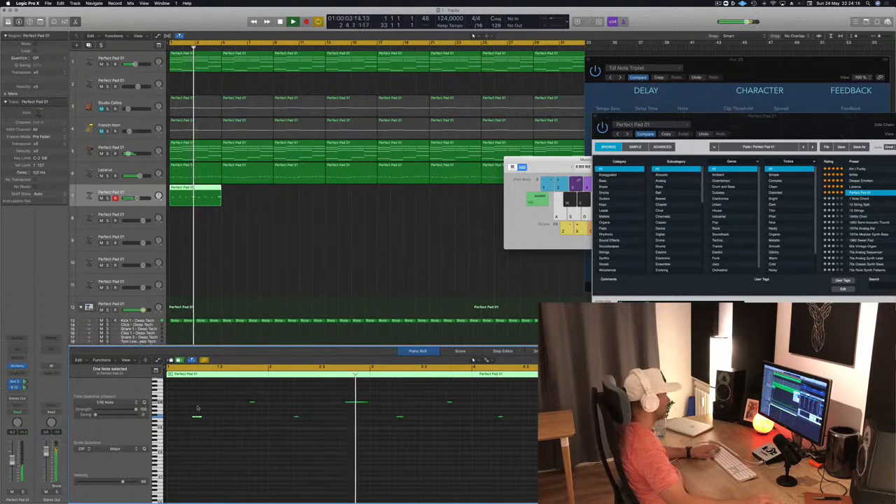
# - Nudge the first high note of the lead region slightly earlier in bar 1 and check it in playback
pyautogui.press('space')
pyautogui.press('space')
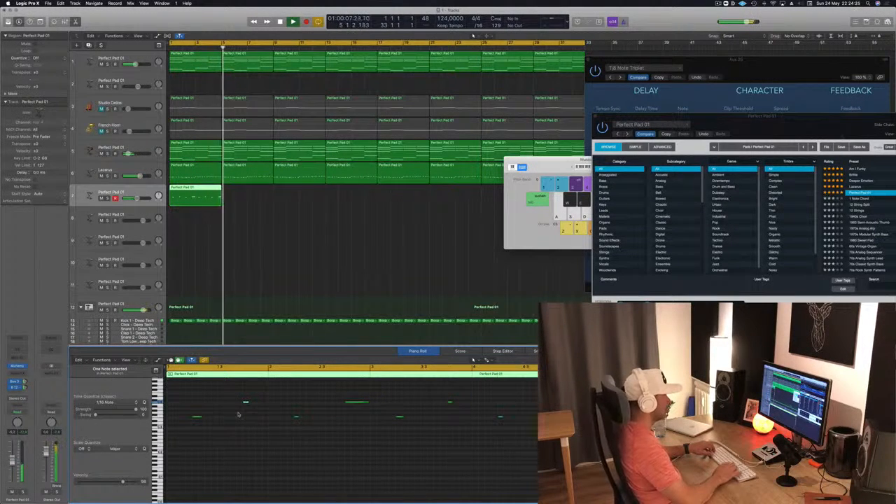
pyautogui.press('space')
# - Copy the four-bar lead region repeatedly along its track up to bar 33, and delete the stray short region near bar 31
pyautogui.moveTo(192, 188); pyautogui.dragTo(304, 196)
pyautogui.keyDown('shift'); pyautogui.click(201, 189); pyautogui.keyUp('shift')
pyautogui.moveTo(581, 159); pyautogui.dragTo(800, 166)
pyautogui.press('super+Left')
pyautogui.press('super+Left')
pyautogui.click(444, 197)
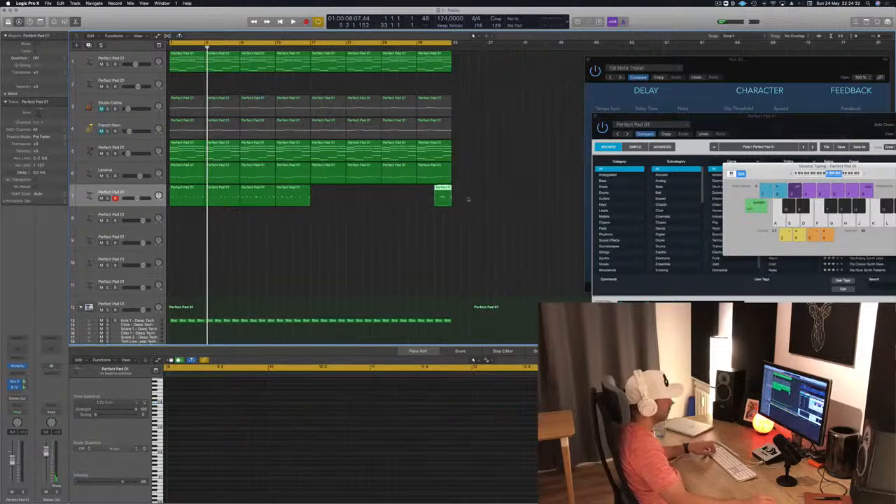
pyautogui.press('Delete')
pyautogui.moveTo(185, 206); pyautogui.dragTo(322, 189)
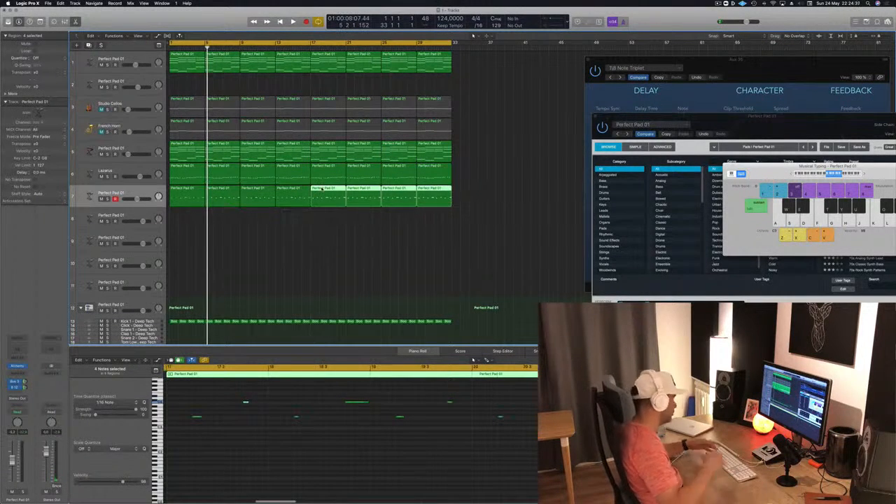
pyautogui.click(285, 250)
# - Play the arrangement from the start to check the extended lead part against the other tracks
pyautogui.press('space')
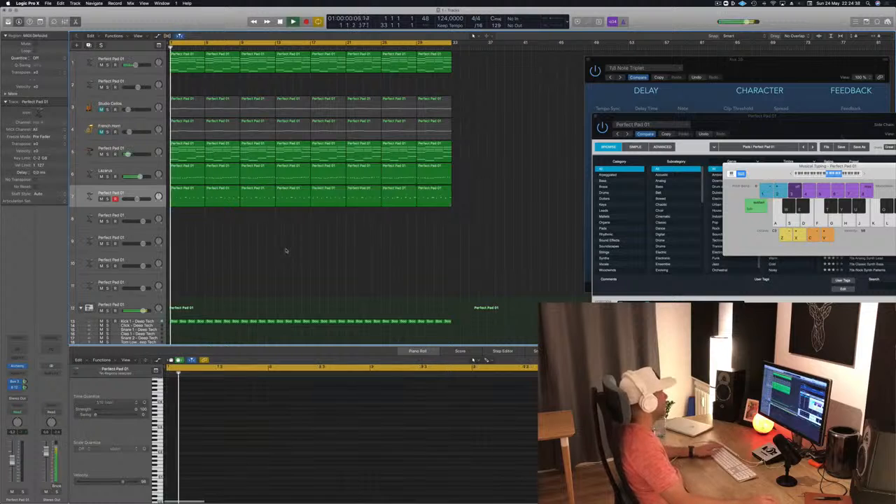
pyautogui.press('super+Right')
pyautogui.press('super+Right')
pyautogui.press('super+Right')
pyautogui.press('super+Left')
pyautogui.press('super+Left')
pyautogui.press('super+Left')
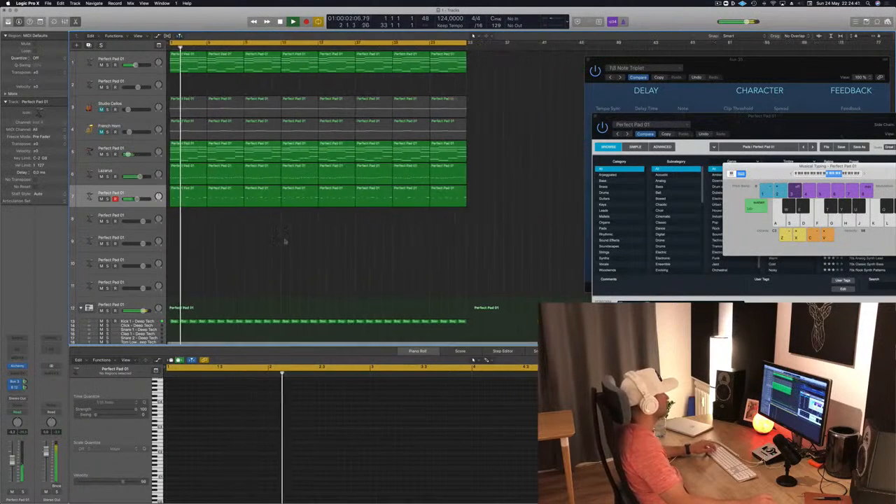
pyautogui.press('Return')
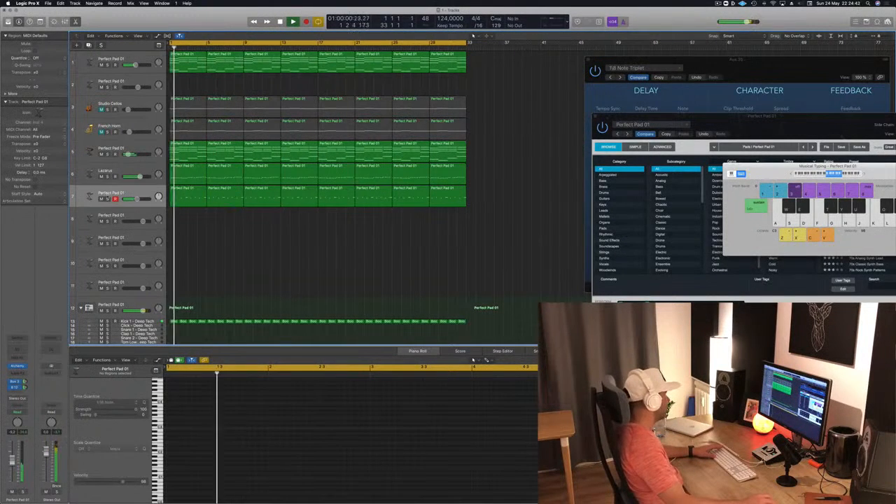
# - Audition the Hollow, Bold, Rich, Gentle, Shaken, Stirred and Soft variations of the lead track's Perfect Pad 01 sound in Alchemy during playback
pyautogui.click(18, 366)
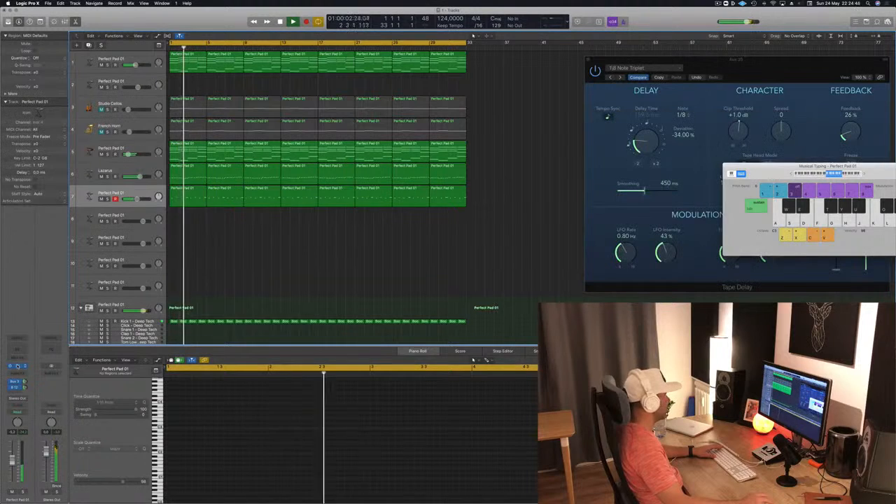
pyautogui.click(19, 367)
pyautogui.moveTo(742, 136); pyautogui.dragTo(453, 165)
pyautogui.click(375, 341)
pyautogui.click(408, 342)
pyautogui.click(439, 342)
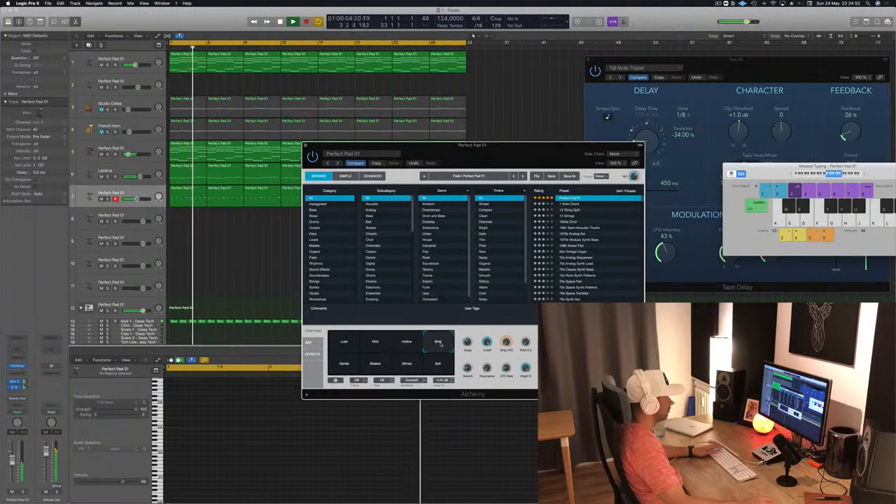
pyautogui.click(356, 365)
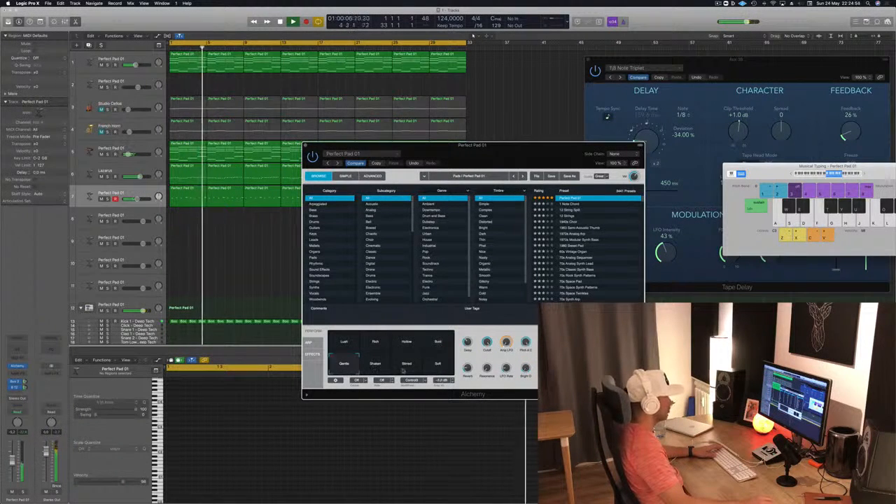
pyautogui.click(376, 366)
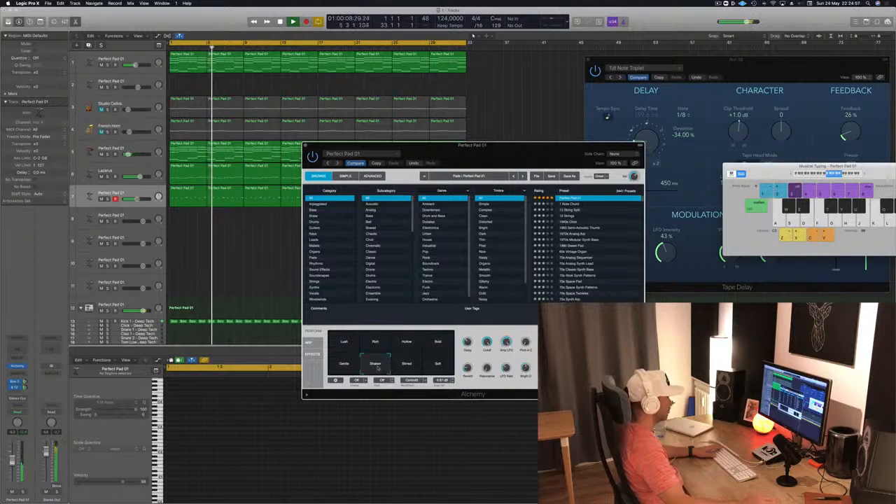
pyautogui.click(439, 365)
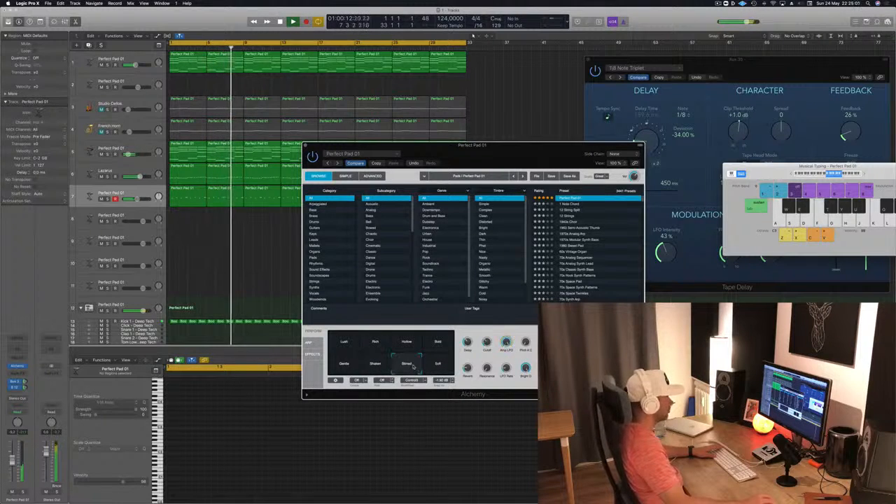
pyautogui.click(439, 341)
pyautogui.press('Return')
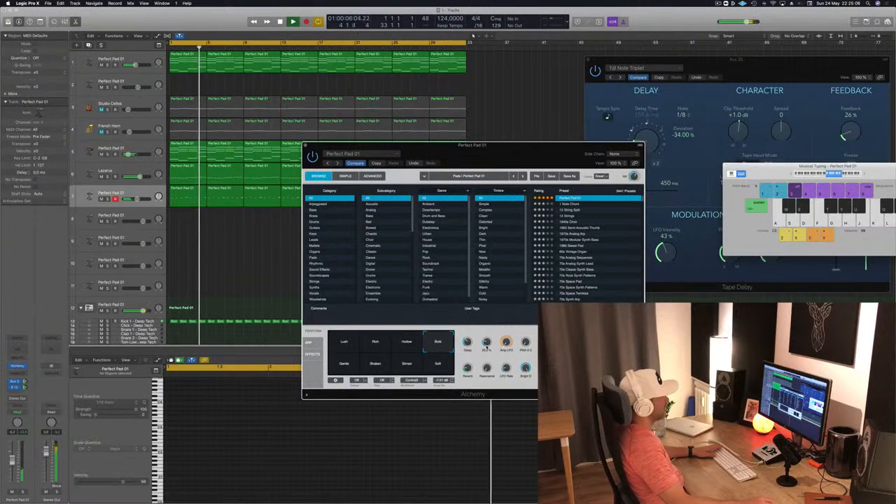
# - Set the lead track's Perfect Pad 01 sound to the Lush variation, close Alchemy, and replay the arrangement from the start
pyautogui.moveTo(562, 154); pyautogui.dragTo(635, 130)
pyautogui.click(480, 317)
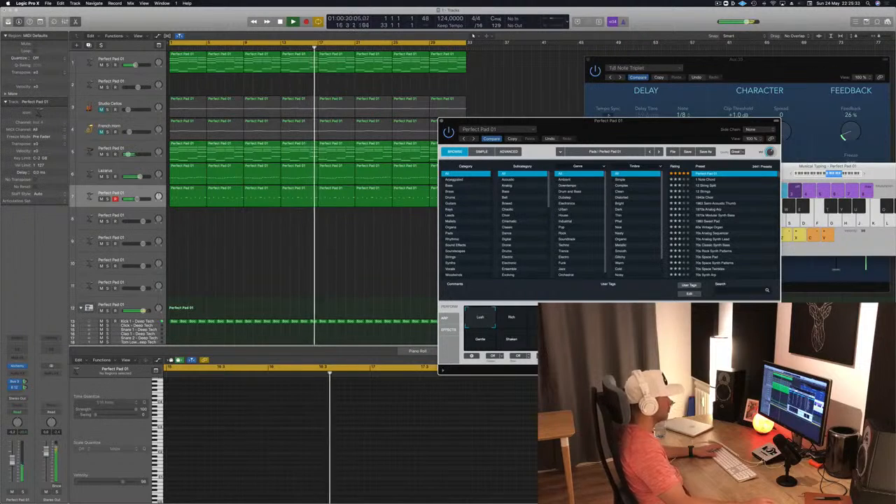
pyautogui.moveTo(570, 124); pyautogui.dragTo(512, 130)
pyautogui.press('Return')
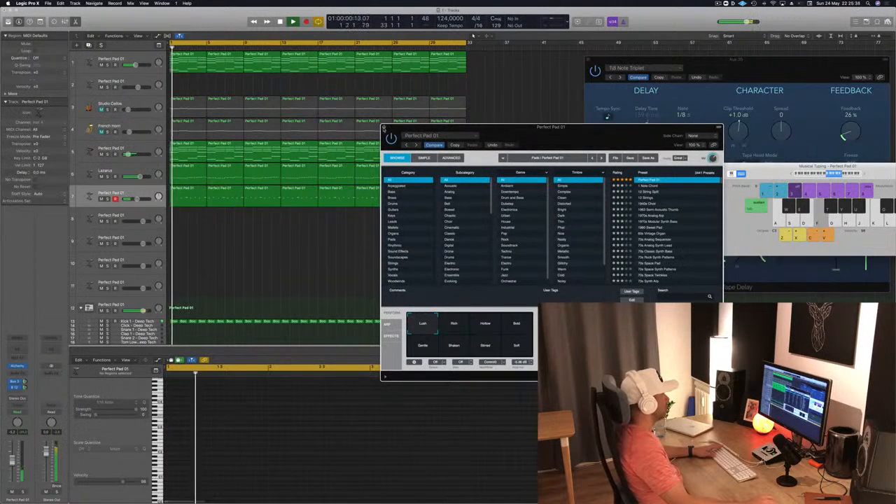
pyautogui.click(384, 127)
pyautogui.press('space')
pyautogui.press('space')
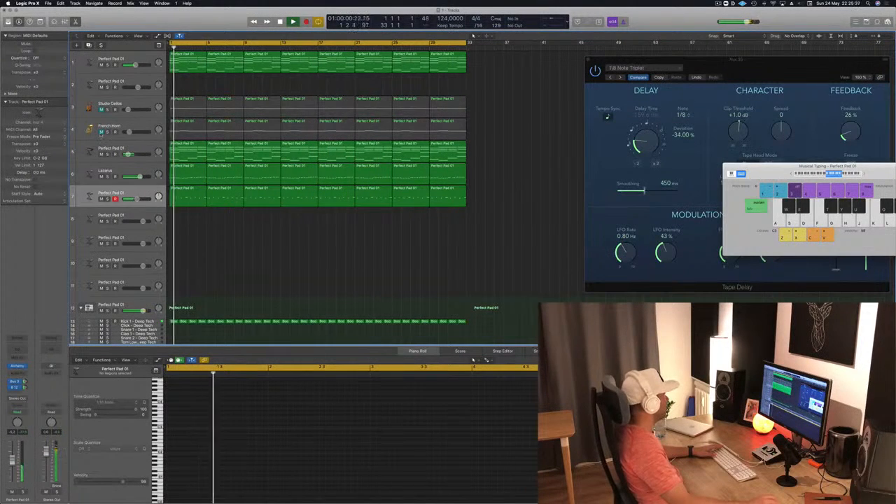
# - Try the French Horn track unmuted before muting it again, and unmute Studio Cellos with its volume raised slightly
pyautogui.click(101, 132)
pyautogui.click(128, 131)
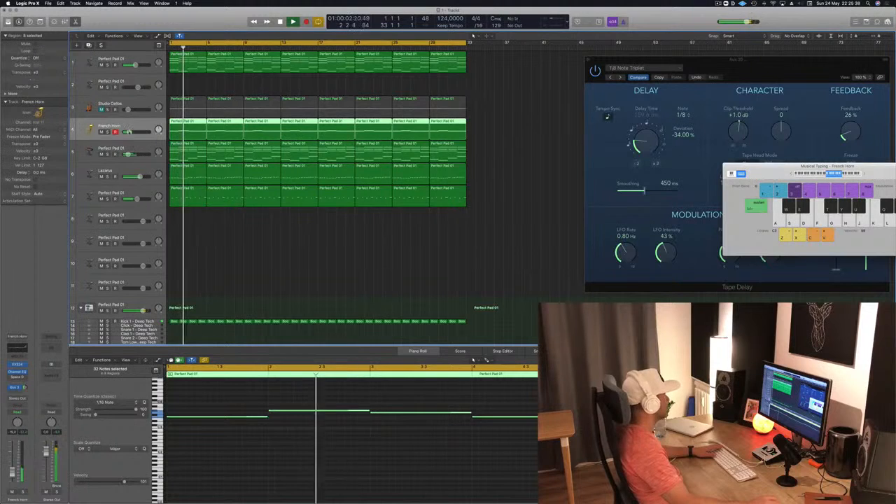
pyautogui.click(102, 131)
pyautogui.click(101, 110)
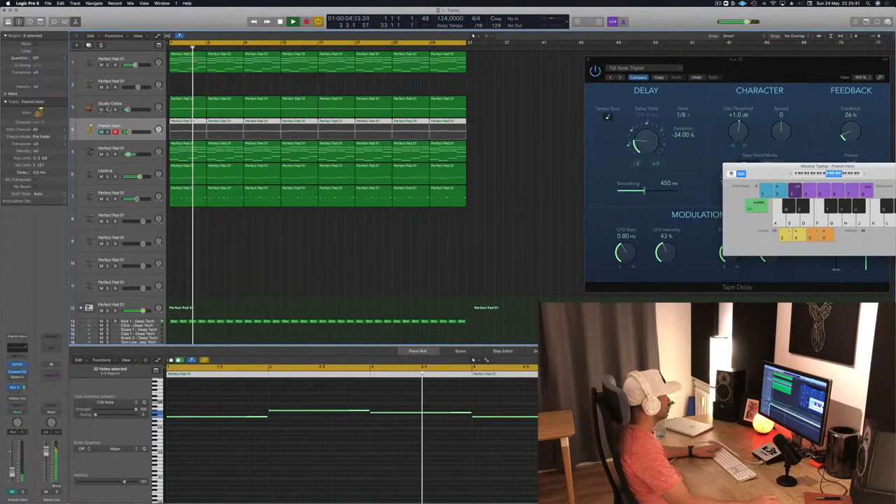
pyautogui.moveTo(127, 110); pyautogui.dragTo(130, 109)
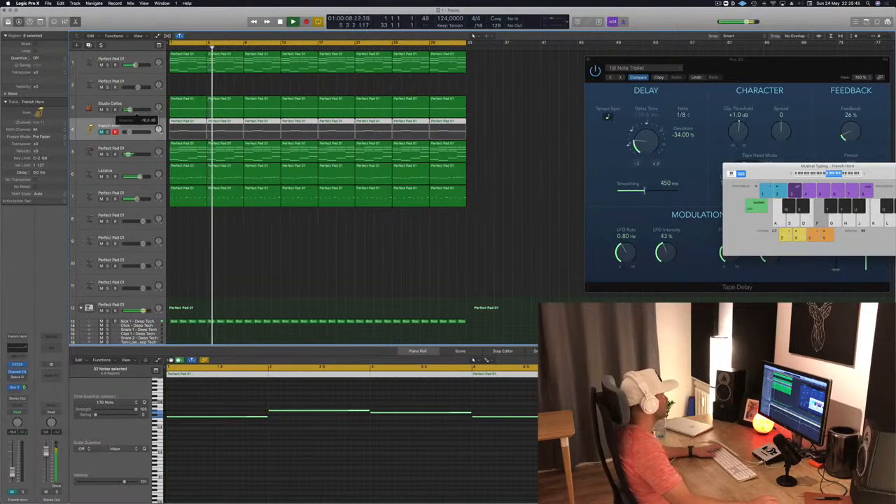
pyautogui.click(229, 85)
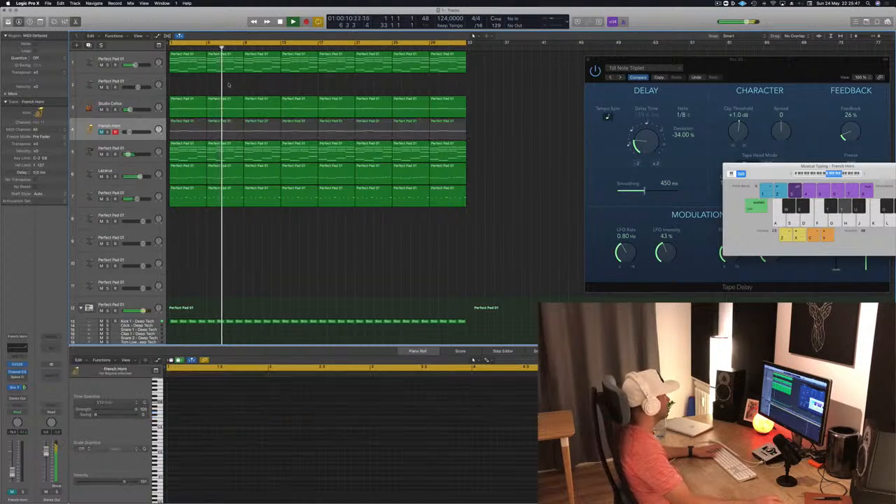
# - Copy the first pad region from track 1 to the empty track 2 and delete its upper chord notes, keeping only the lowest line
pyautogui.click(137, 83)
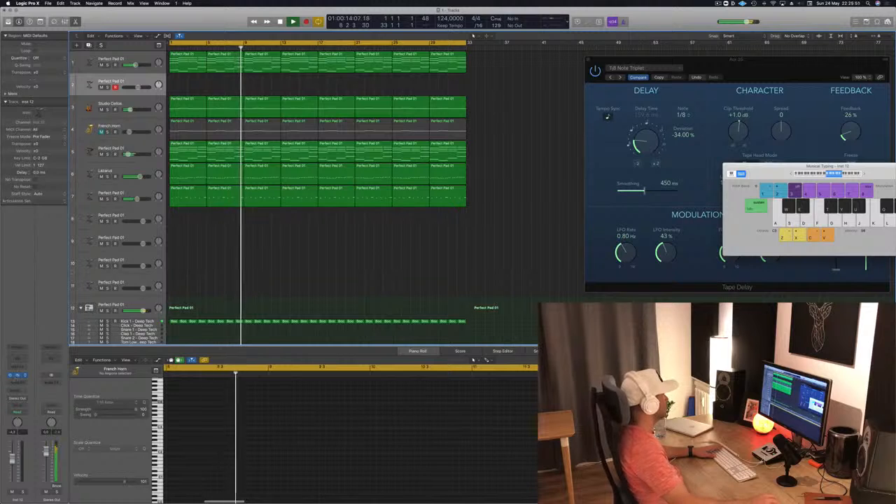
pyautogui.click(17, 376)
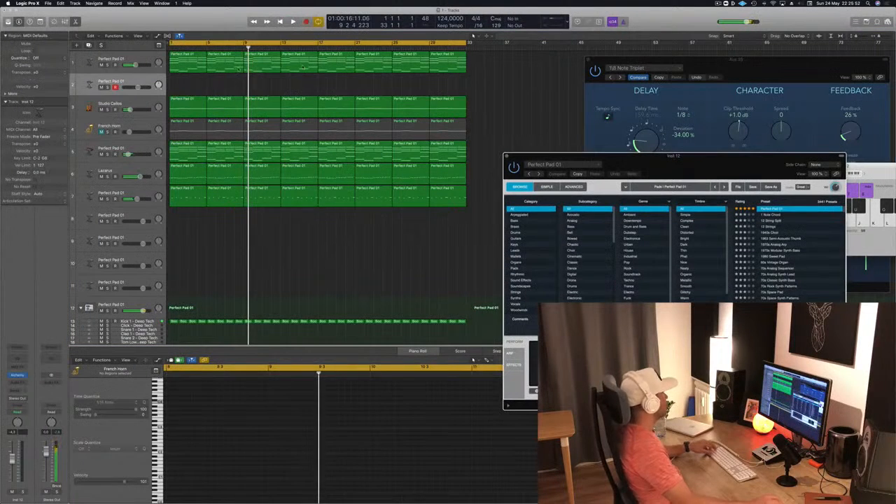
pyautogui.press('space')
pyautogui.click(210, 59)
pyautogui.moveTo(181, 66); pyautogui.dragTo(183, 84)
pyautogui.scroll(-2, 196, 445)
pyautogui.moveTo(214, 397); pyautogui.dragTo(462, 436)
pyautogui.press('Delete')
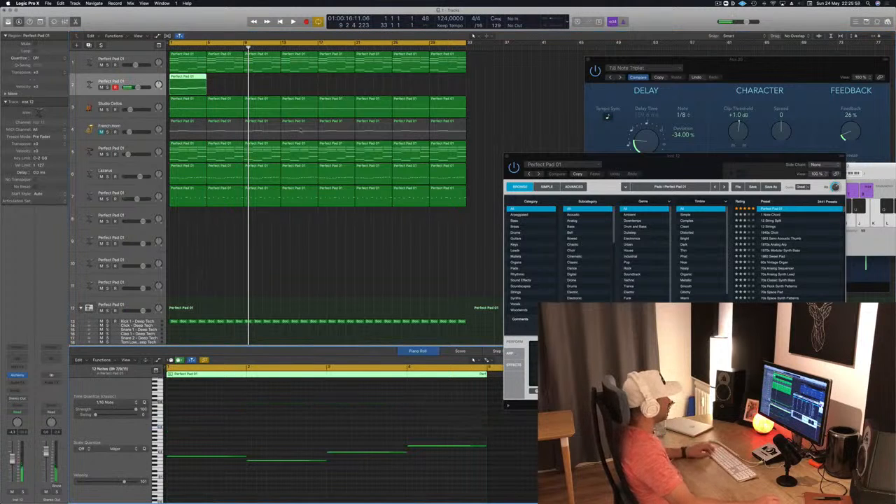
# - Copy the four-bar lowest-note region repeatedly along track 2 up to bar 33 and play it from the start
pyautogui.moveTo(181, 77); pyautogui.dragTo(270, 89)
pyautogui.keyDown('shift'); pyautogui.click(194, 85); pyautogui.keyUp('shift')
pyautogui.moveTo(346, 89)
pyautogui.mouseDown()
pyautogui.moveTo(188, 79)
pyautogui.moveTo(337, 89)
pyautogui.mouseUp()
pyautogui.press('Return')
pyautogui.press('space')
# - Filter track 2's Alchemy presets to Brass, load Vintage Brassy Sweep, and lower the track's volume slightly during playback
pyautogui.click(148, 82)
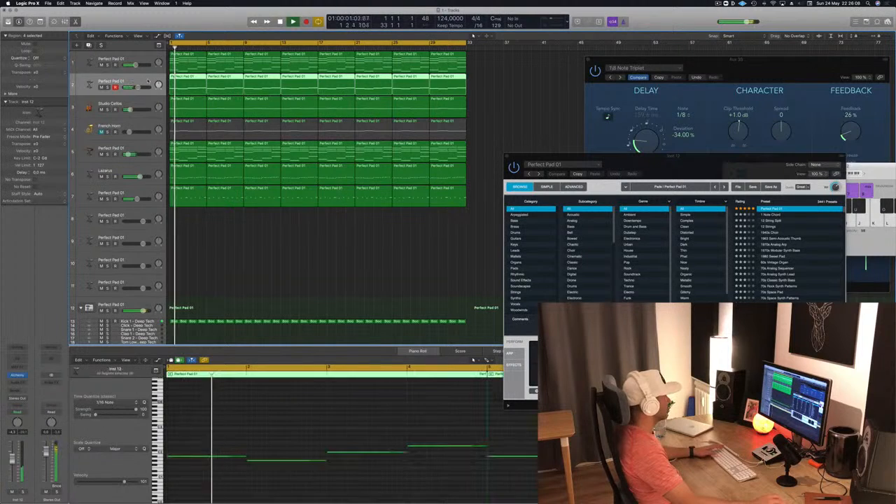
pyautogui.click(19, 377)
pyautogui.click(19, 377)
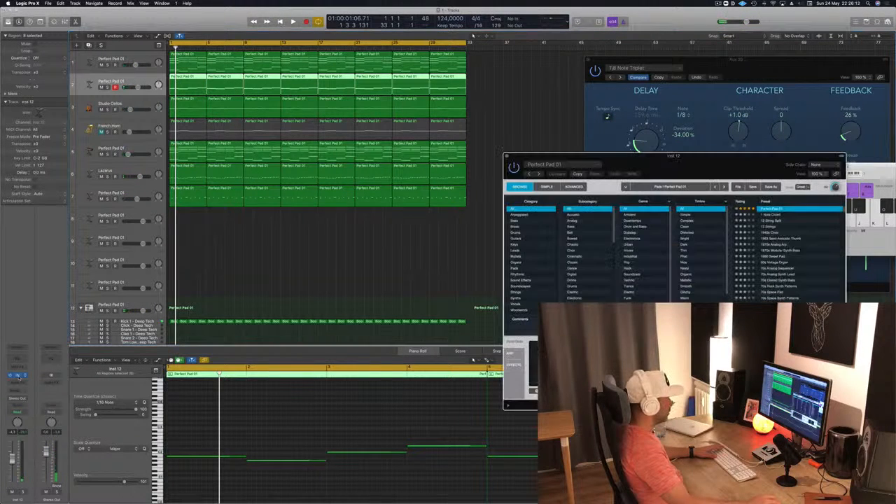
pyautogui.click(515, 228)
pyautogui.moveTo(644, 156); pyautogui.dragTo(448, 146)
pyautogui.scroll(-4, 581, 242)
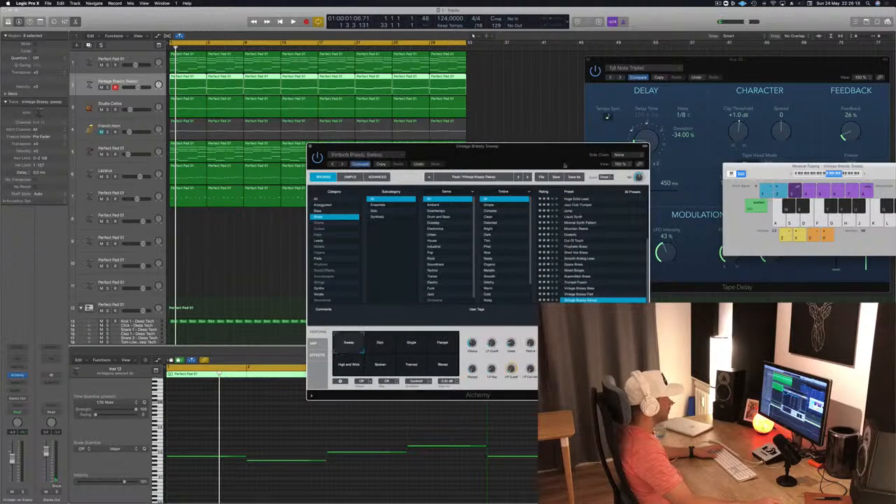
pyautogui.moveTo(568, 151); pyautogui.dragTo(655, 151)
pyautogui.press('space')
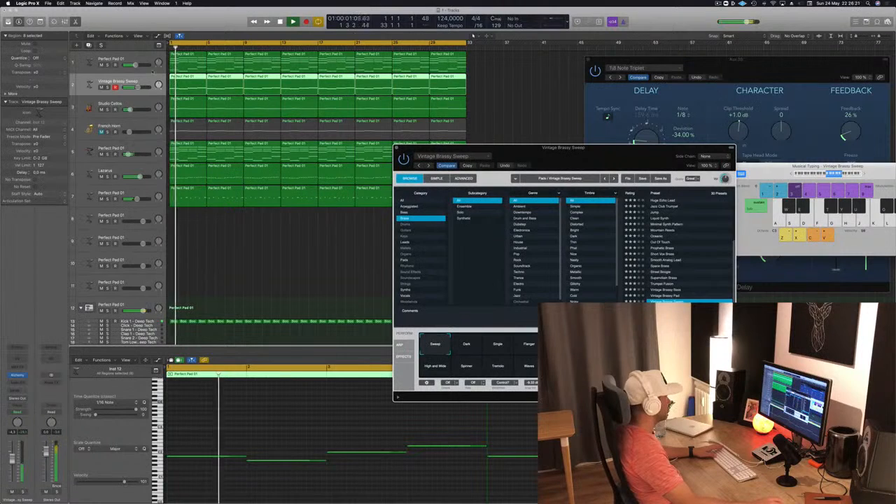
pyautogui.moveTo(138, 88); pyautogui.dragTo(137, 88)
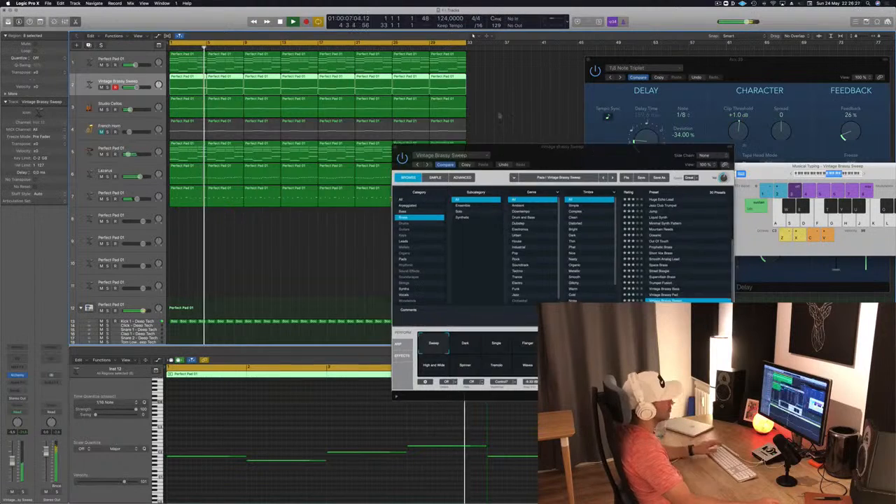
# - Audition the Vintage Brassy Pad, Vintage Brassy Bass and Trumpet Fusion presets on track 2 during playback
pyautogui.moveTo(663, 154); pyautogui.dragTo(505, 105)
pyautogui.click(285, 430)
pyautogui.press('space')
pyautogui.press('space')
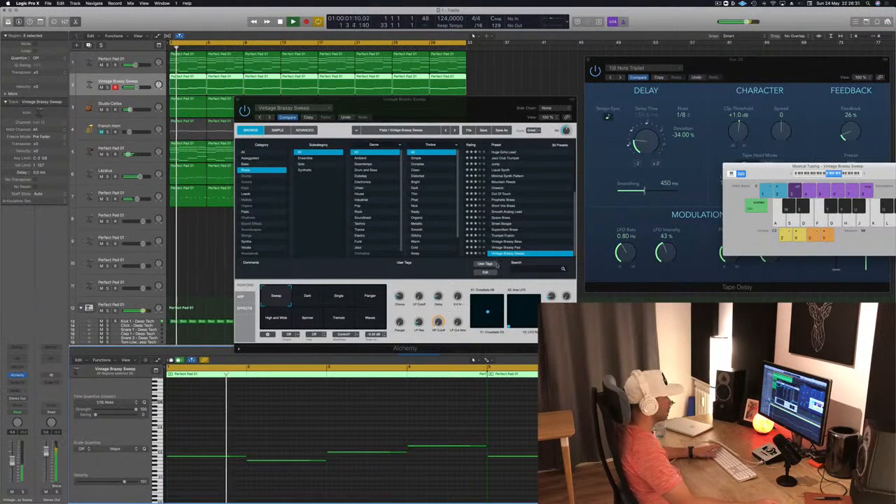
pyautogui.click(515, 248)
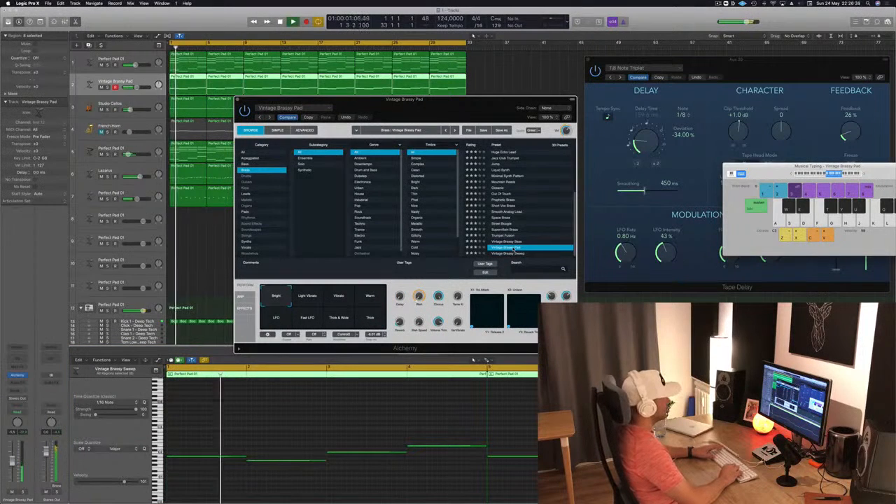
pyautogui.press('Up')
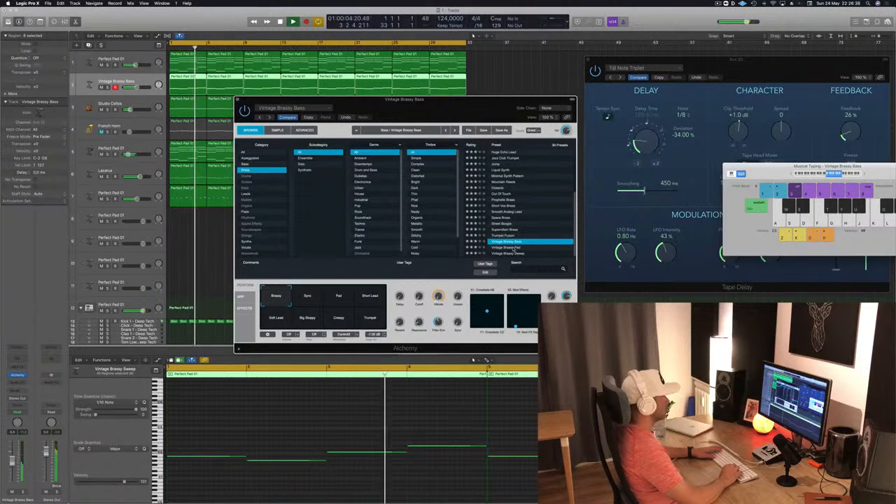
pyautogui.press('Up')
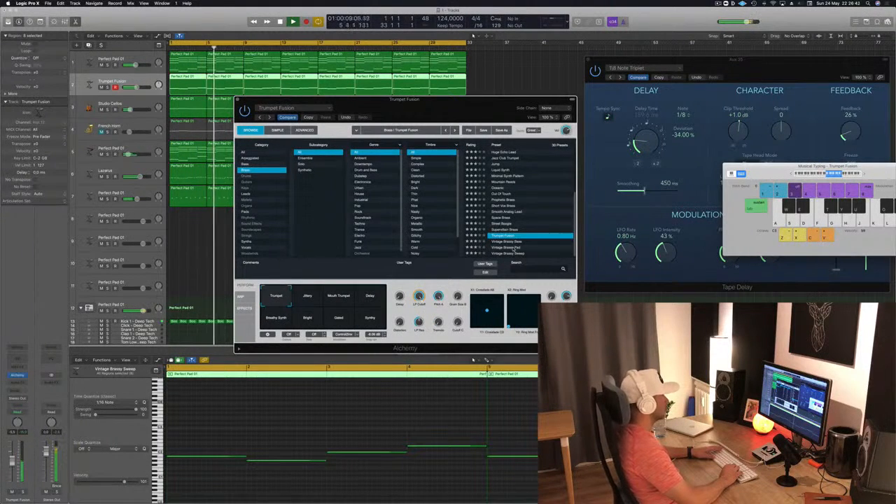
# - Try the Jittery, Mouth Trumpet, Delay and Breathy Synth variations of Trumpet Fusion, and lower track 2's volume
pyautogui.click(308, 296)
pyautogui.click(338, 295)
pyautogui.click(368, 299)
pyautogui.click(274, 320)
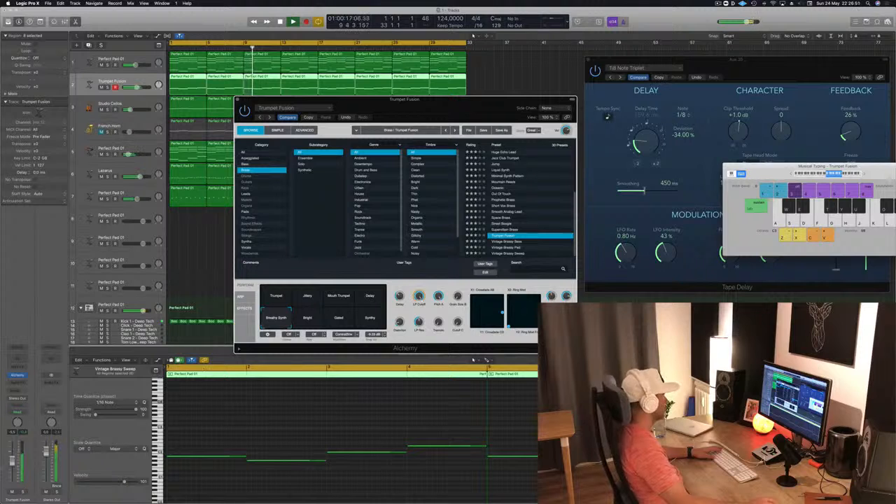
pyautogui.moveTo(11, 461); pyautogui.dragTo(13, 471)
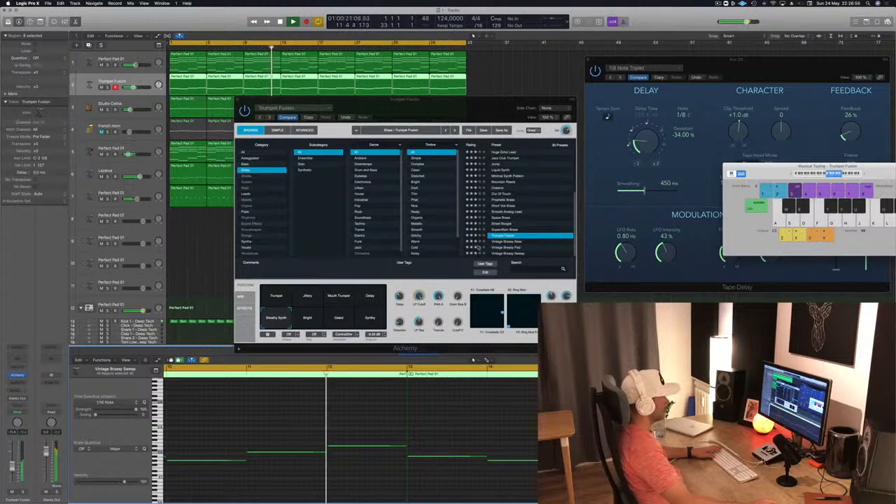
# - Load the Supervillain Brass preset on track 2, replay from the start, and reduce the track's volume further
pyautogui.click(509, 229)
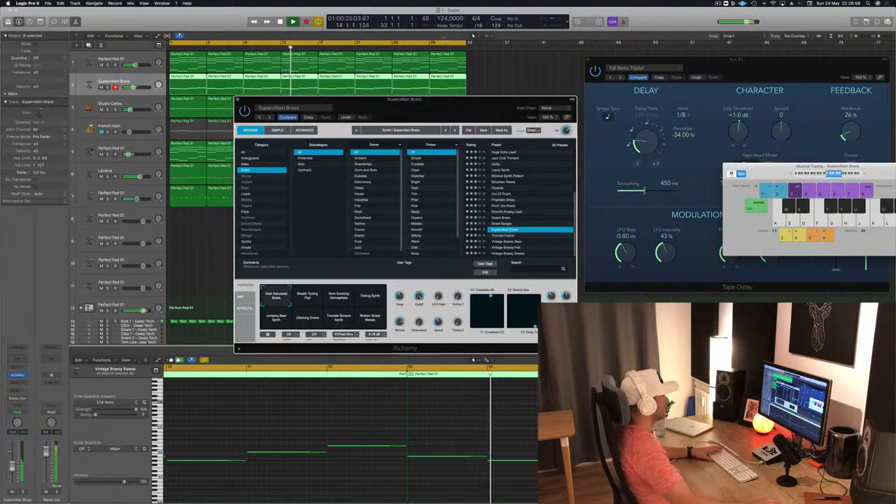
pyautogui.moveTo(435, 112); pyautogui.dragTo(629, 104)
pyautogui.press('Return')
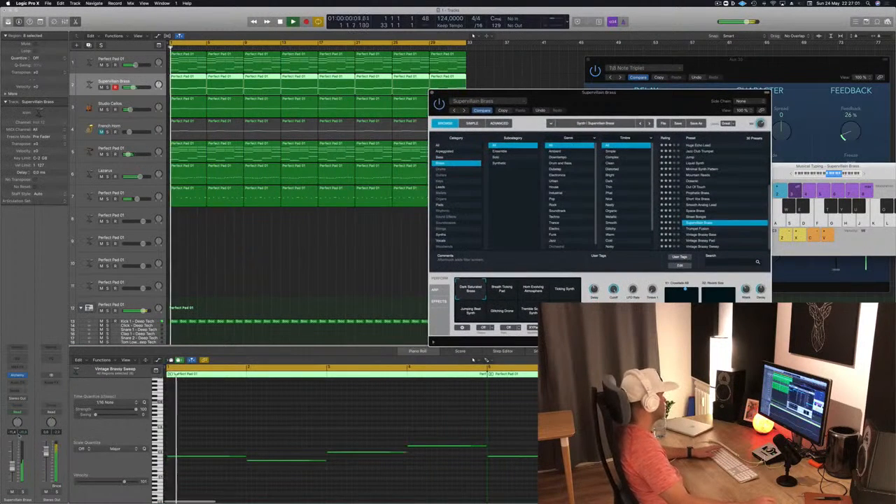
pyautogui.click(474, 360)
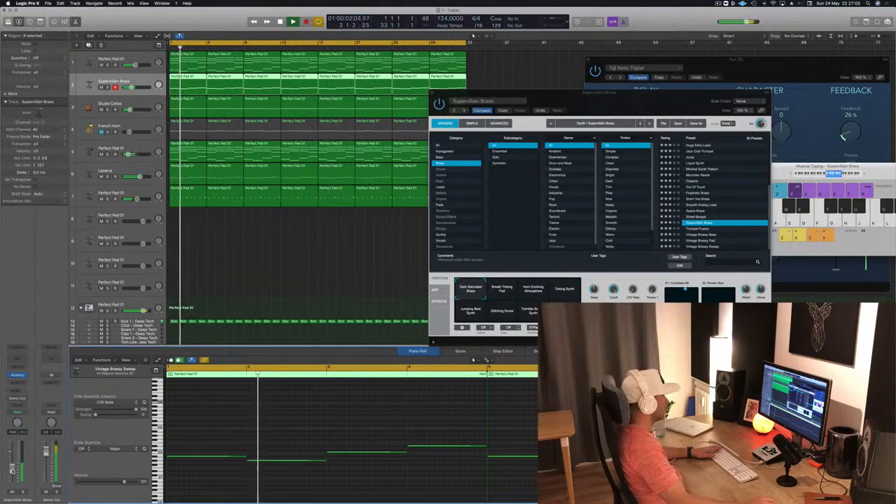
pyautogui.moveTo(693, 89); pyautogui.dragTo(728, 76)
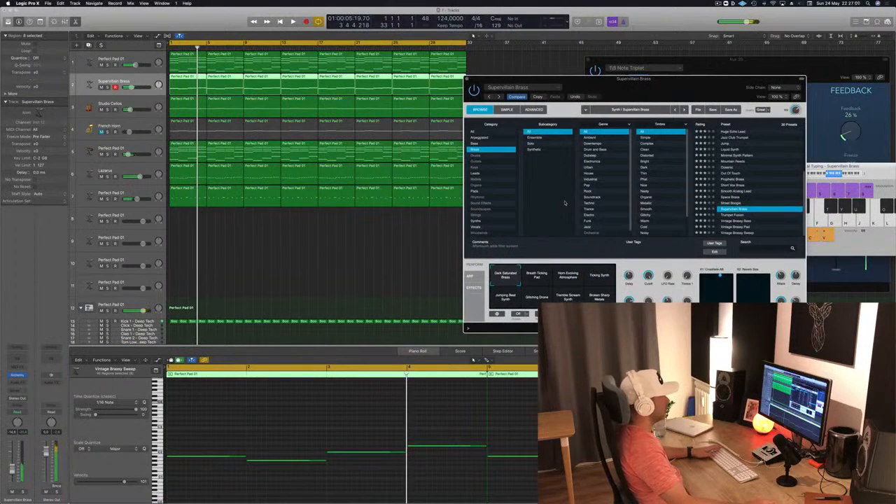
# - Audition Supervillain Brass variations from Breath Ticking Pad, Horn Evolving Atmosphere and Ticking Synth through Jumping Beat Synth, Glitching Drone and Broken Sharp Metals
pyautogui.click(534, 283)
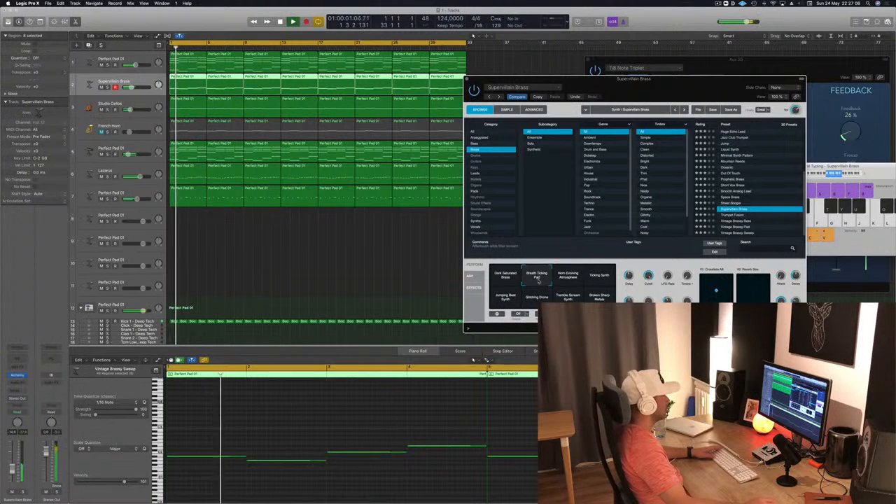
pyautogui.click(569, 283)
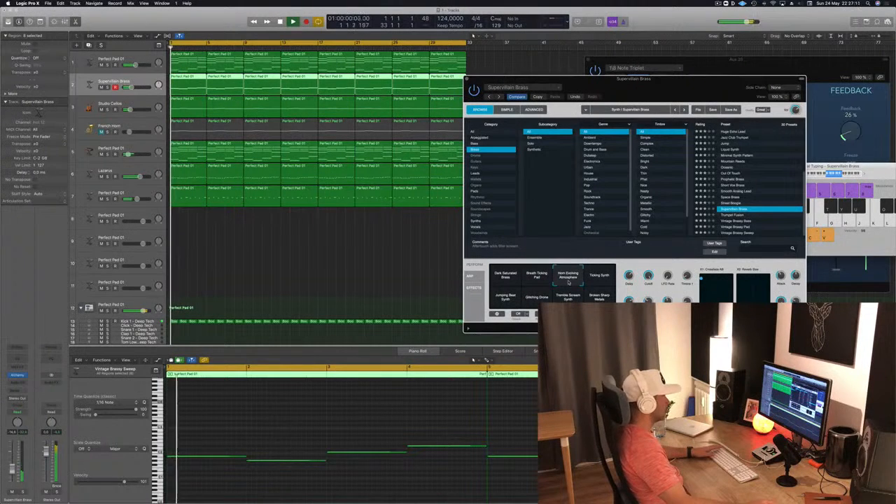
pyautogui.click(599, 278)
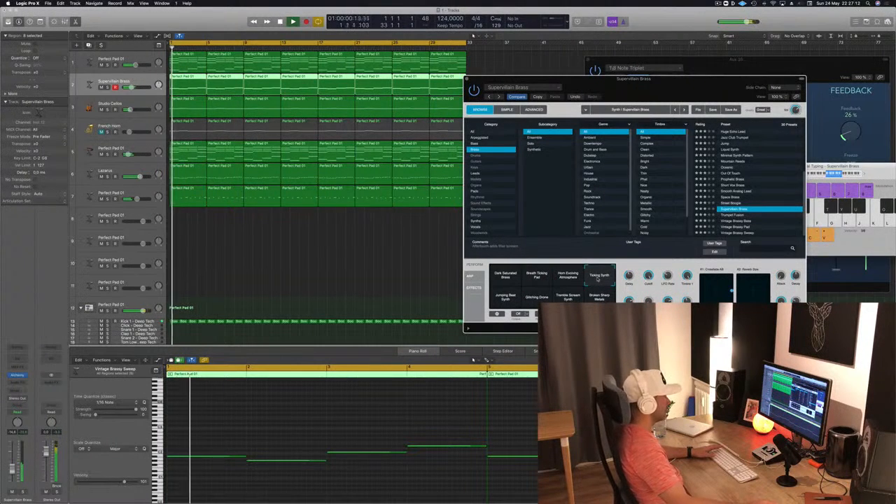
pyautogui.click(505, 300)
pyautogui.click(546, 299)
pyautogui.click(609, 299)
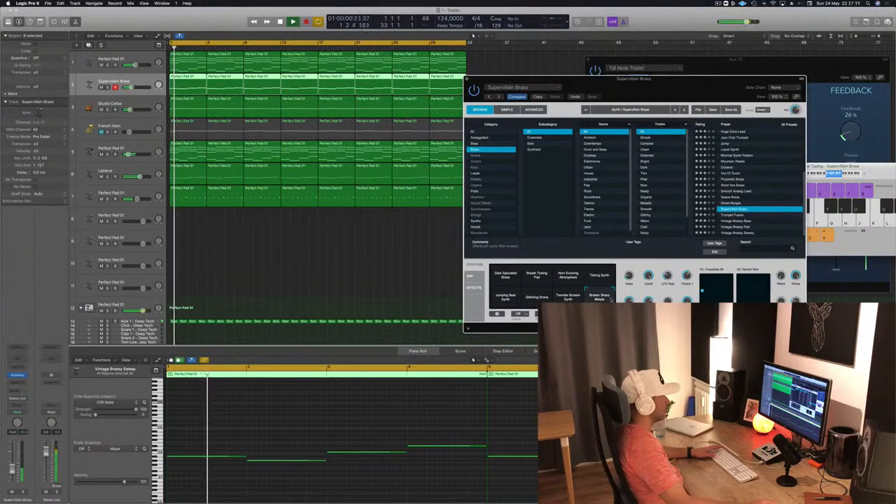
# - Switch the Supervillain Brass preset to its Dark Saturated Brass variation and reposition the synth window
pyautogui.click(505, 286)
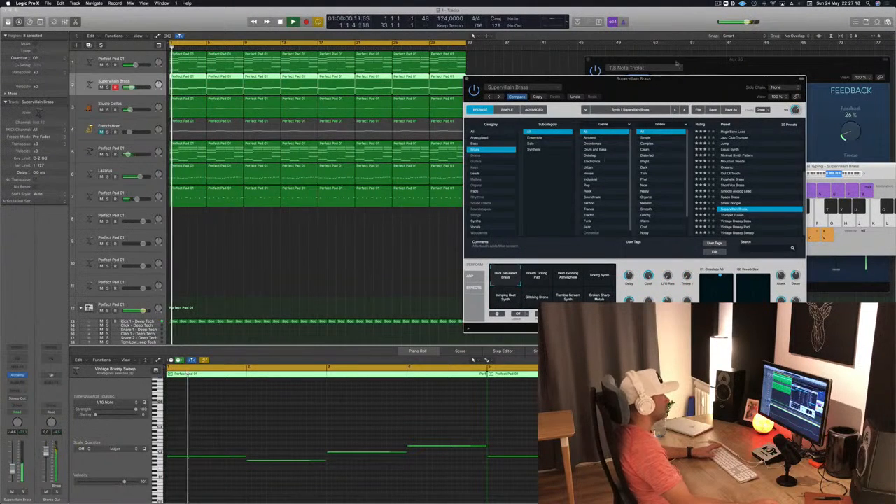
pyautogui.moveTo(676, 94); pyautogui.dragTo(676, 78)
# - Add sends to Bus 3 and Bus 12 on the Supervillain Brass track and move the synth window aside
pyautogui.click(142, 86)
pyautogui.click(16, 391)
pyautogui.moveTo(28, 402)
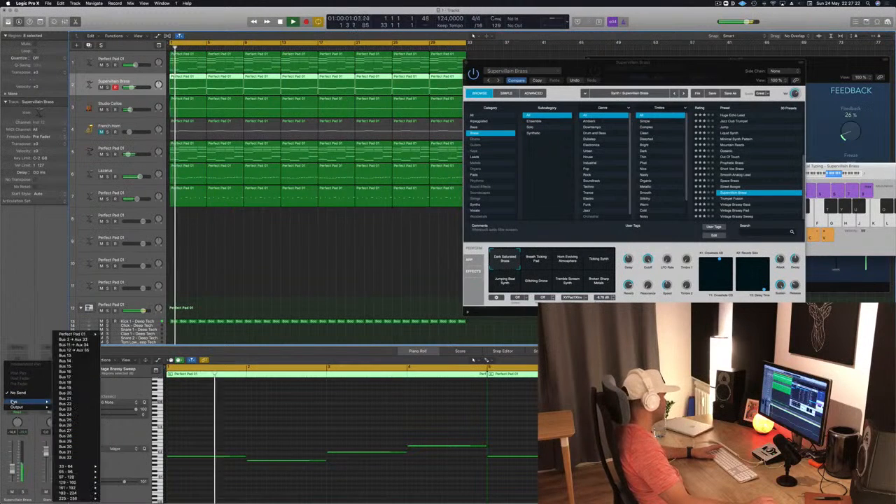
pyautogui.click(84, 339)
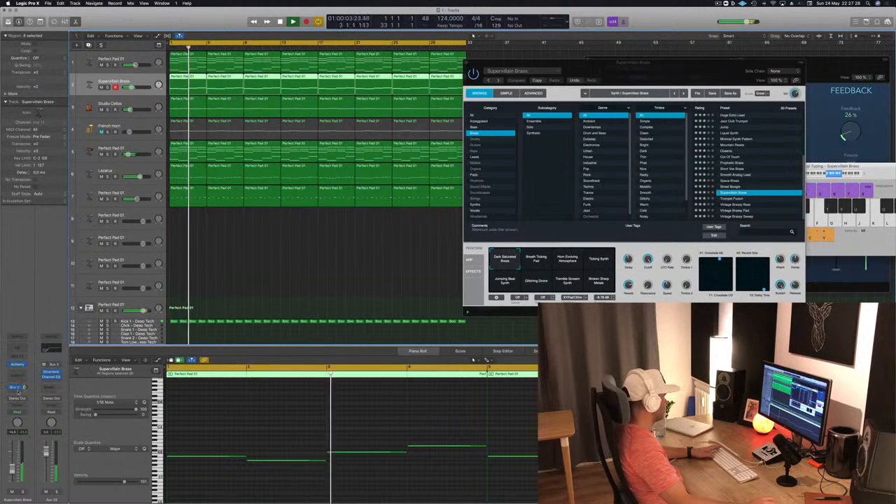
pyautogui.click(15, 388)
pyautogui.moveTo(28, 402)
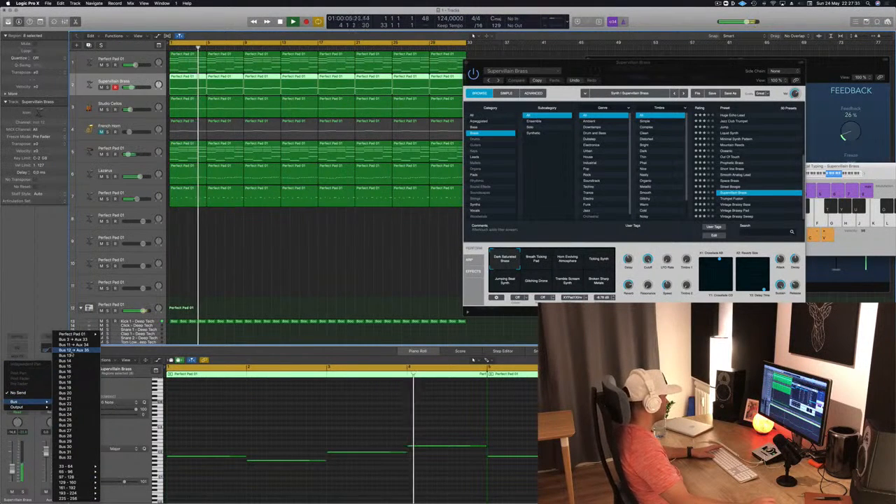
pyautogui.click(70, 350)
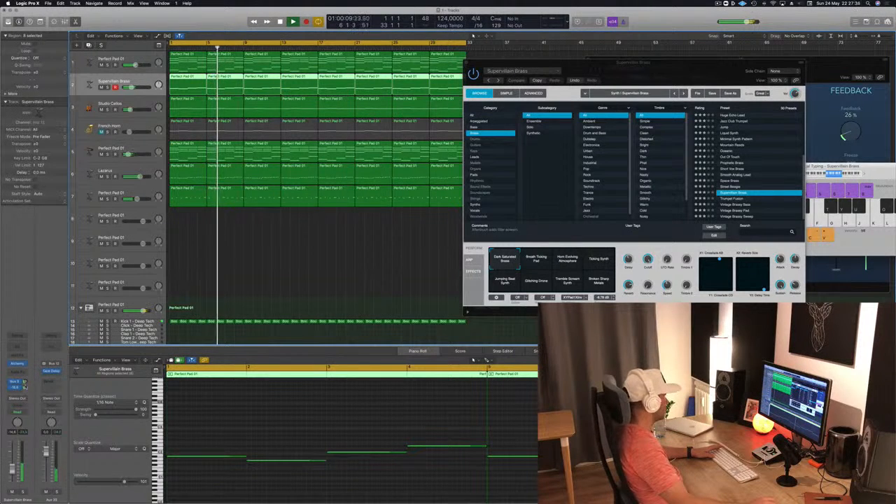
pyautogui.moveTo(673, 75); pyautogui.dragTo(548, 108)
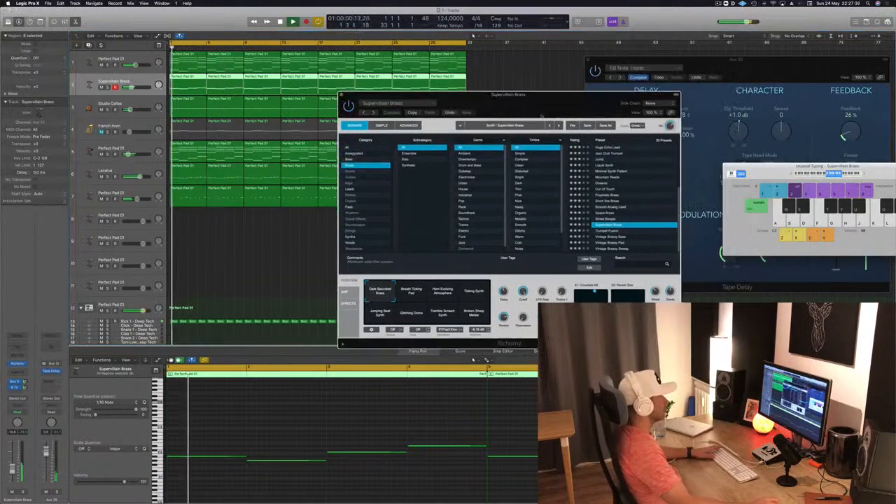
# - Try all the Supervillain Brass notes an octave higher and an octave lower during playback
pyautogui.click(310, 418)
pyautogui.press('Return')
pyautogui.press('super+a')
pyautogui.hotkey('alt', 'shift', 'Up')
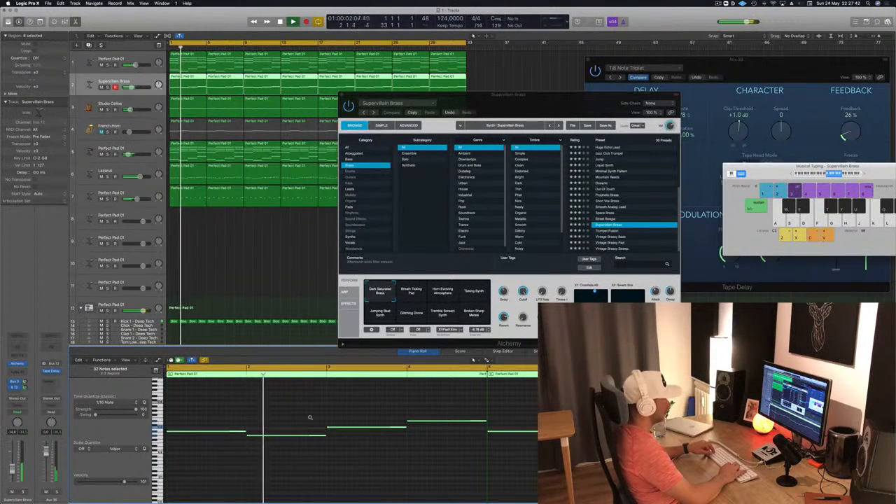
pyautogui.hotkey('alt', 'shift', 'Down')
pyautogui.hotkey('alt', 'shift', 'Down')
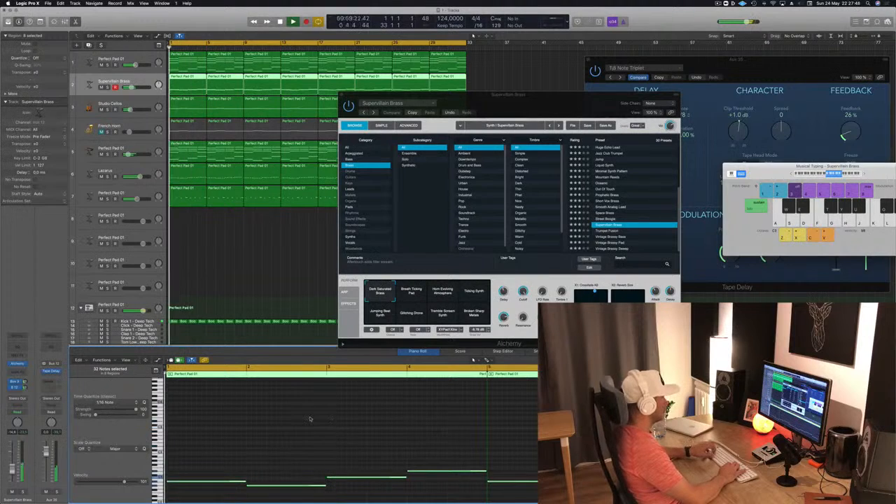
pyautogui.hotkey('alt', 'shift', 'Up')
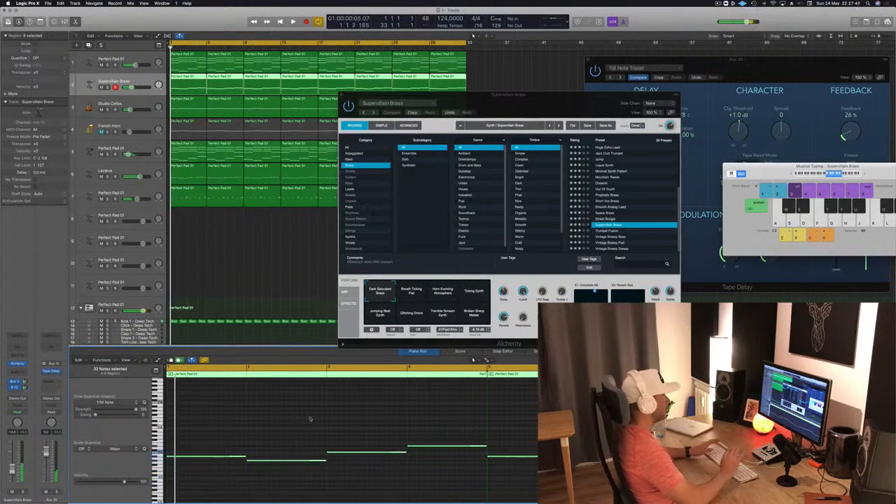
# - Adjust the Supervillain Brass performance knobs, replay from the start, and solo the brass track
pyautogui.moveTo(517, 290); pyautogui.dragTo(517, 285)
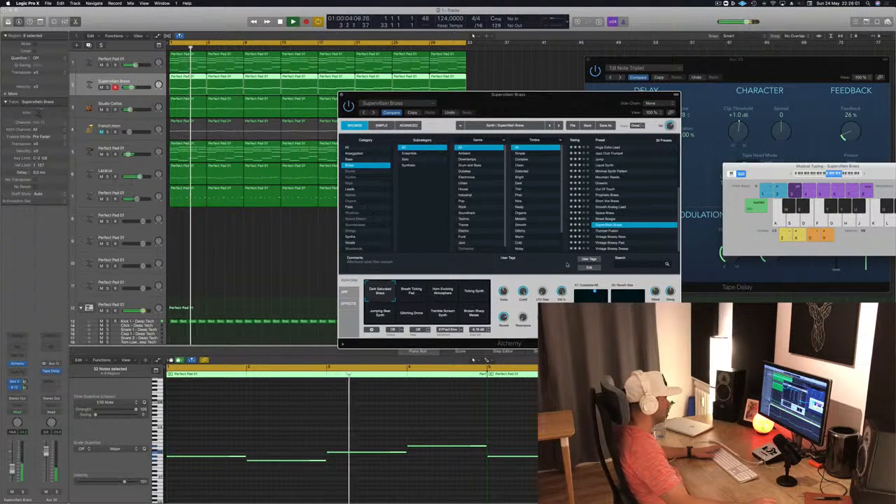
pyautogui.press('Return')
pyautogui.press('space')
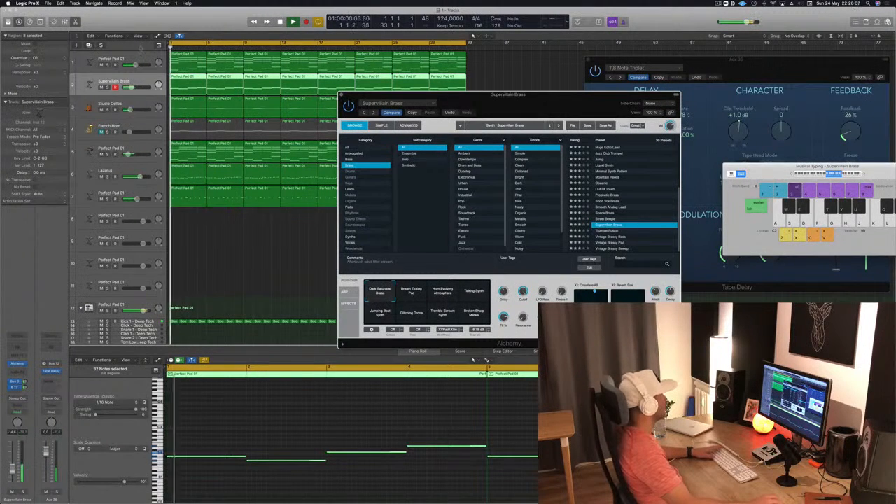
pyautogui.click(107, 88)
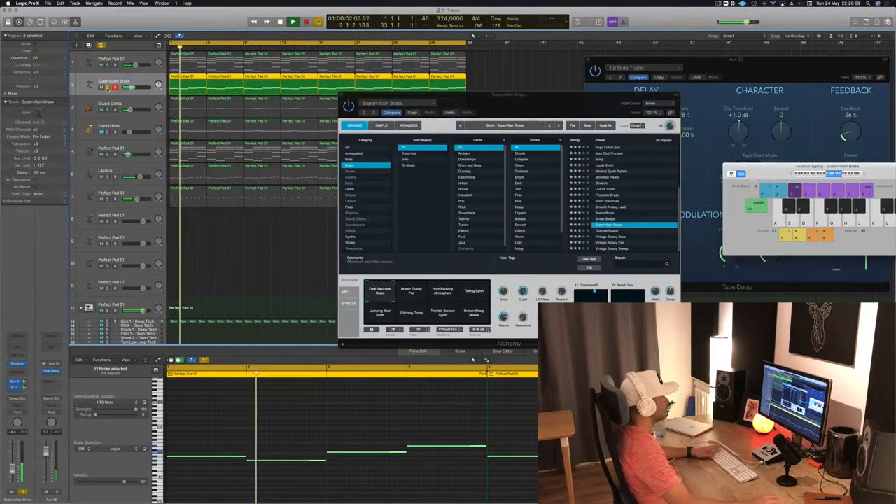
pyautogui.moveTo(537, 105); pyautogui.dragTo(616, 75)
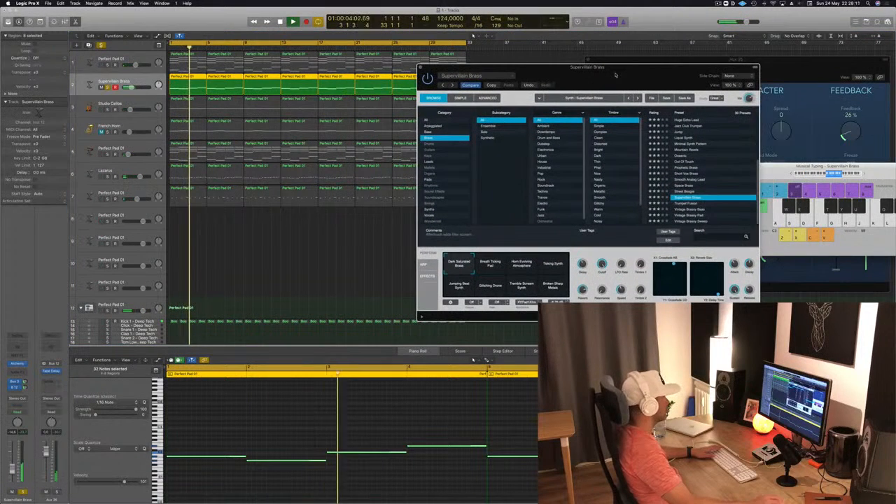
# - Replay the soloed brass repeatedly from the start to audition changes to its performance knobs
pyautogui.press('Return')
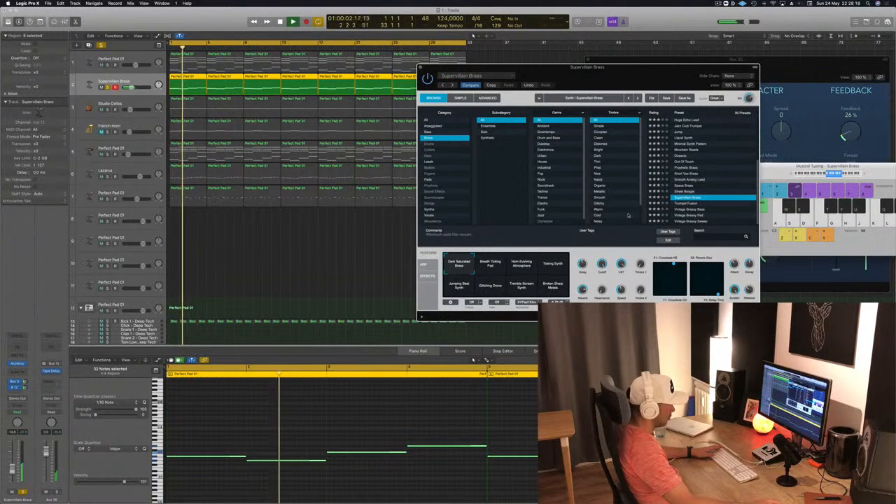
pyautogui.press('Return')
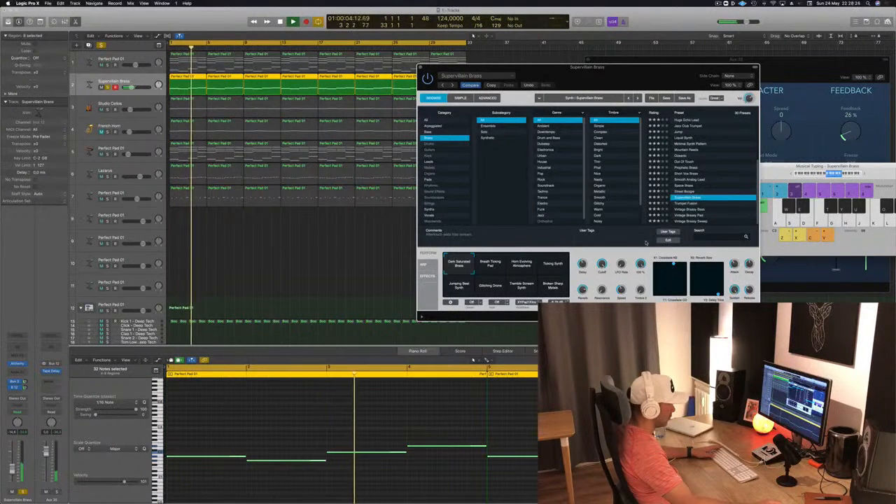
pyautogui.press('Return')
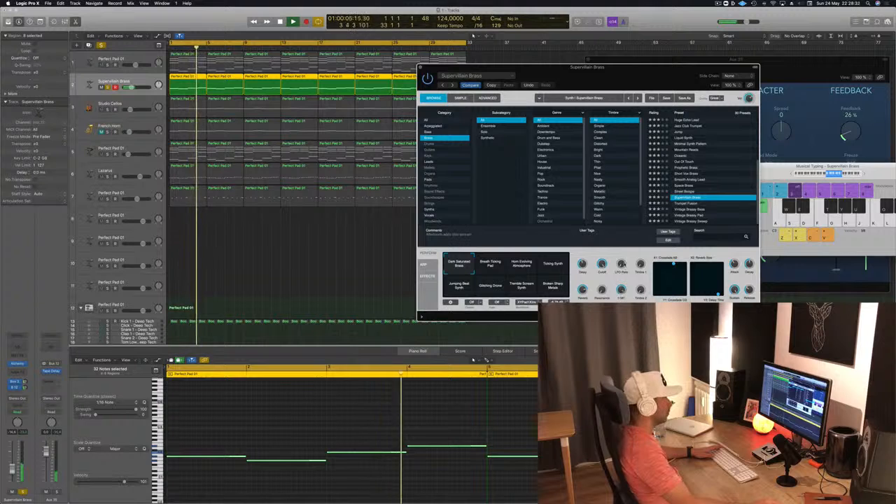
pyautogui.press('Return')
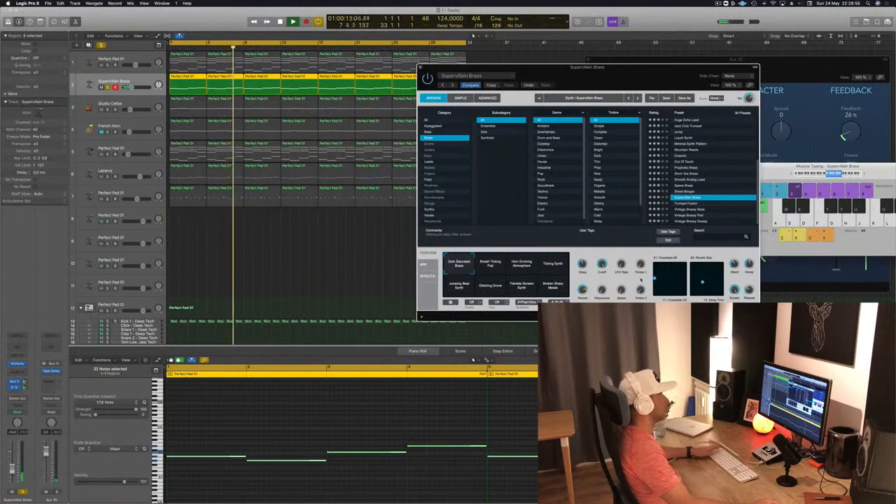
# - Move the Crossfade pad's control point to its upper-right corner, replay, and unsolo the brass track
pyautogui.moveTo(655, 279); pyautogui.dragTo(687, 275)
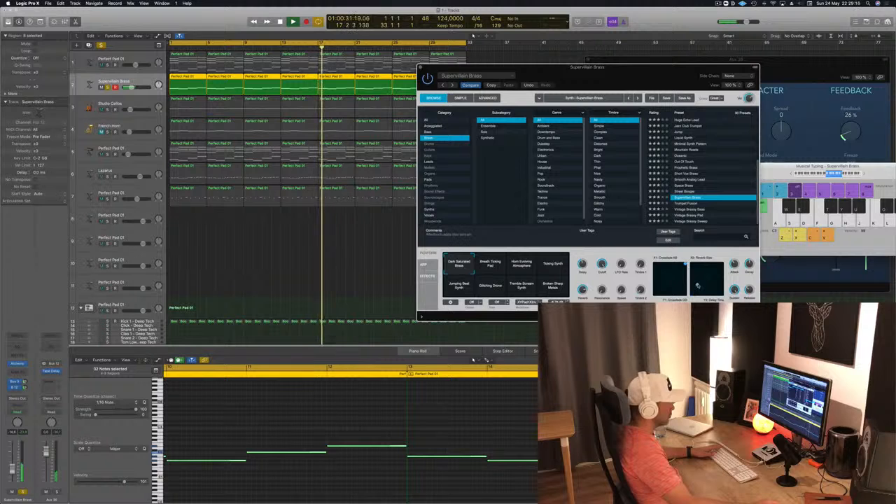
pyautogui.press('Return')
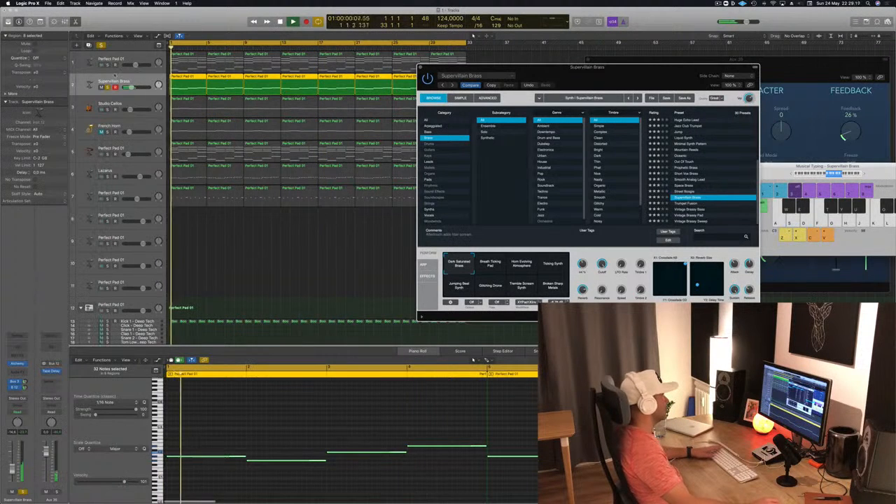
pyautogui.click(108, 88)
pyautogui.press('Return')
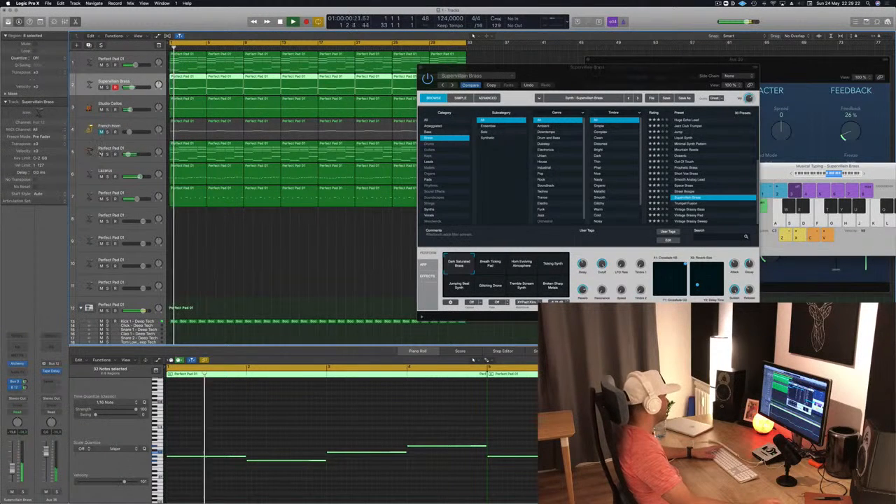
# - Mute the pad on track 5, unmute the French Horn, and slightly lower the French Horn's volume
pyautogui.click(101, 153)
pyautogui.click(132, 148)
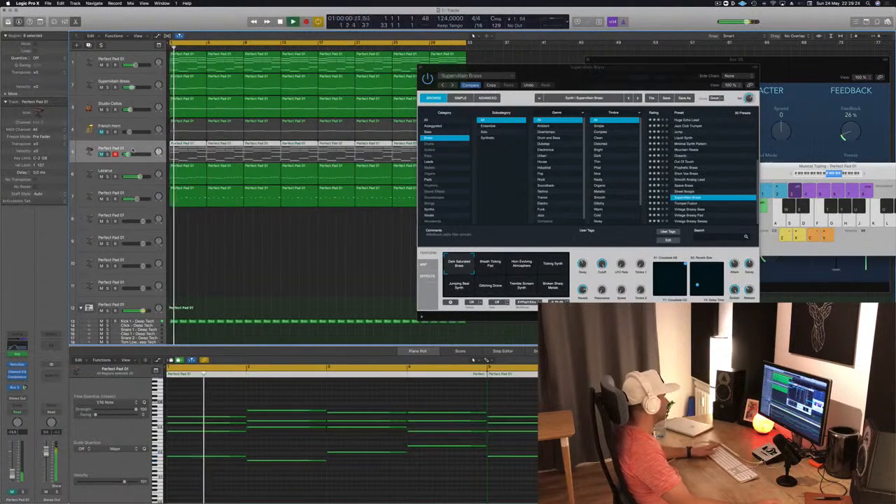
pyautogui.click(101, 131)
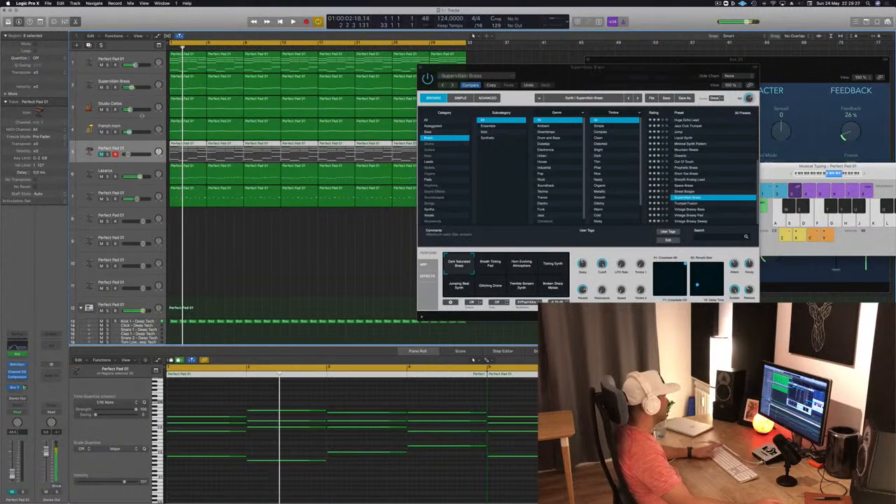
pyautogui.moveTo(129, 131); pyautogui.dragTo(129, 132)
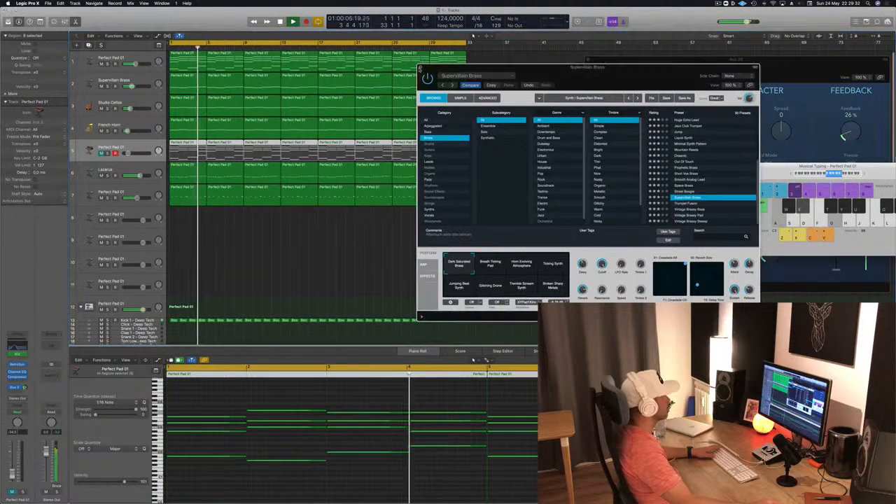
# - Close the Supervillain Brass window, clear the region selection, and restart playback
pyautogui.click(420, 69)
pyautogui.click(238, 261)
pyautogui.press('space')
pyautogui.press('space')
pyautogui.press('space')
pyautogui.press('space')
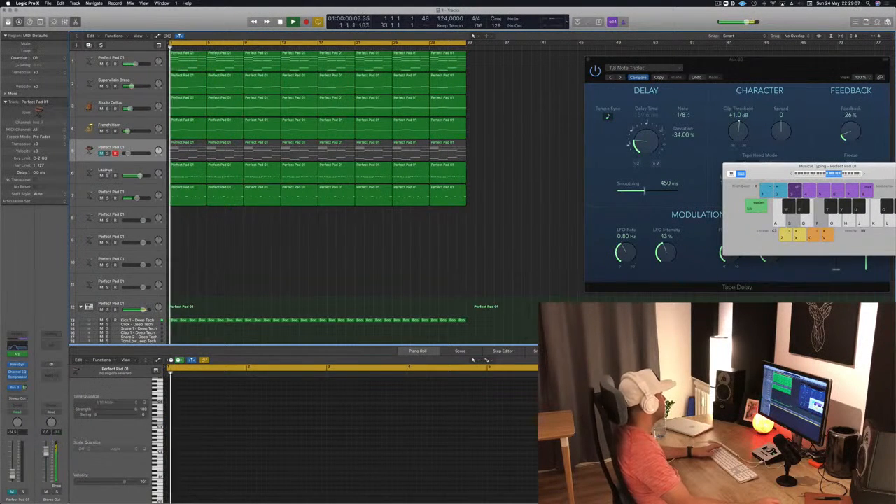
# - Mute the Lazarus track, fine-tune track 7's volume, and replay from the start
pyautogui.click(102, 176)
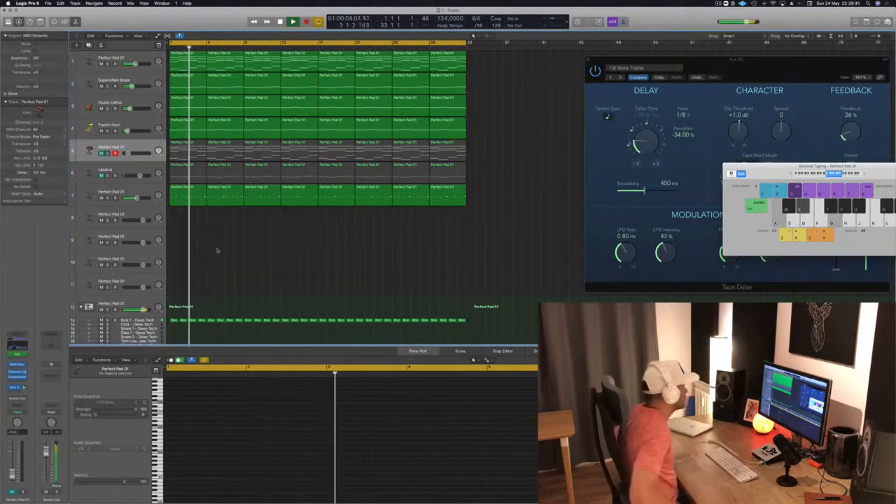
pyautogui.click(179, 190)
pyautogui.moveTo(137, 198); pyautogui.dragTo(136, 198)
pyautogui.press('Return')
# - Compare the arrangement with the Kick 1 - Deep Tech track muted and unmuted during playback
pyautogui.click(150, 320)
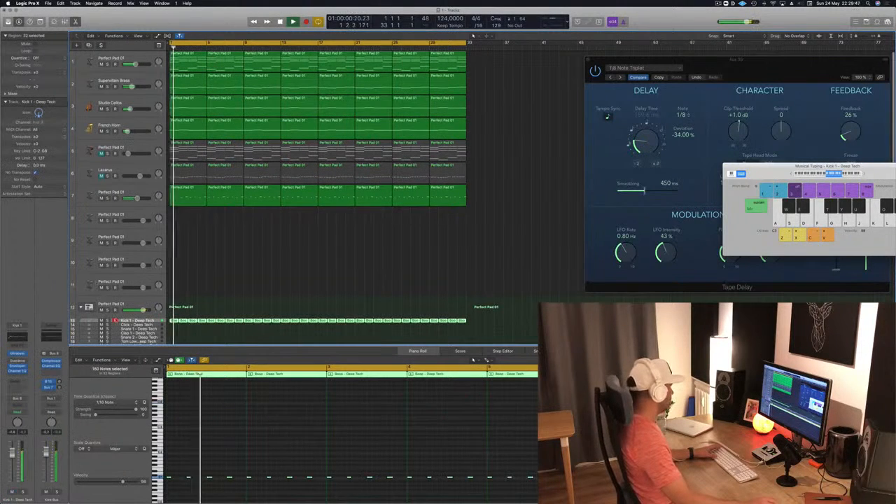
pyautogui.click(102, 321)
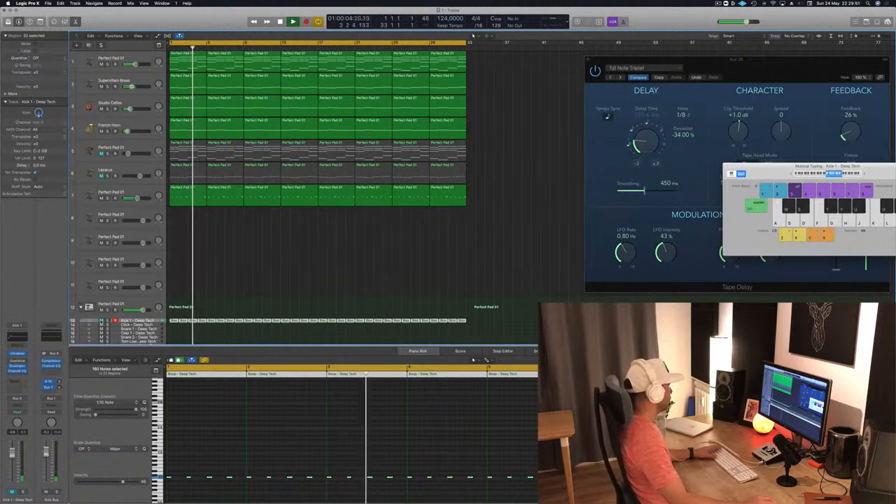
pyautogui.click(101, 320)
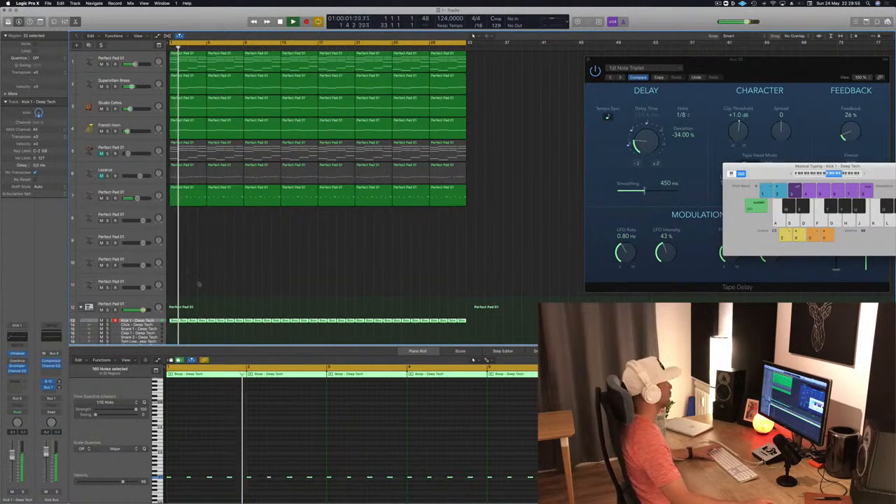
pyautogui.click(214, 273)
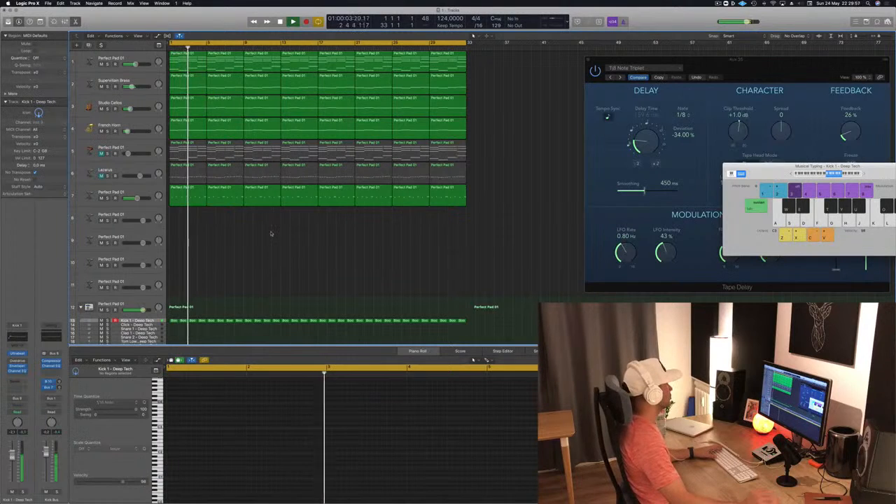
pyautogui.press('space')
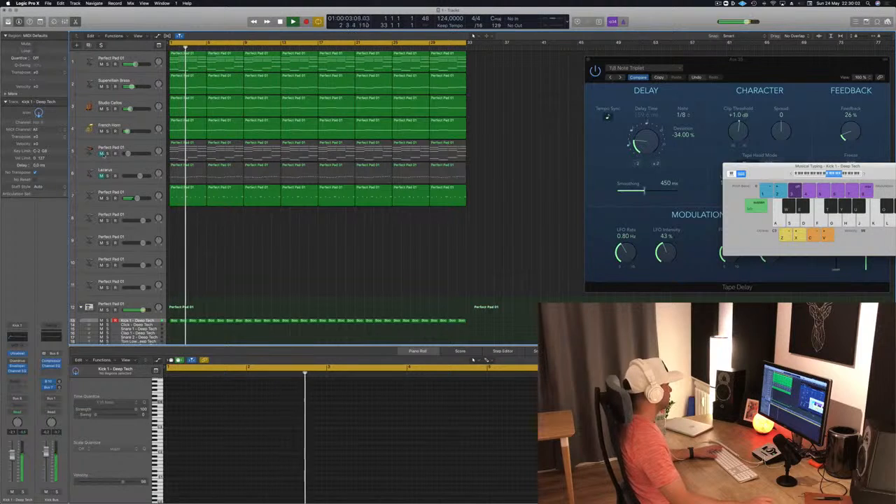
# - Compare the arrangement with the Perfect Pad 01 on track 1 muted and unmuted, replaying from the start
pyautogui.click(144, 56)
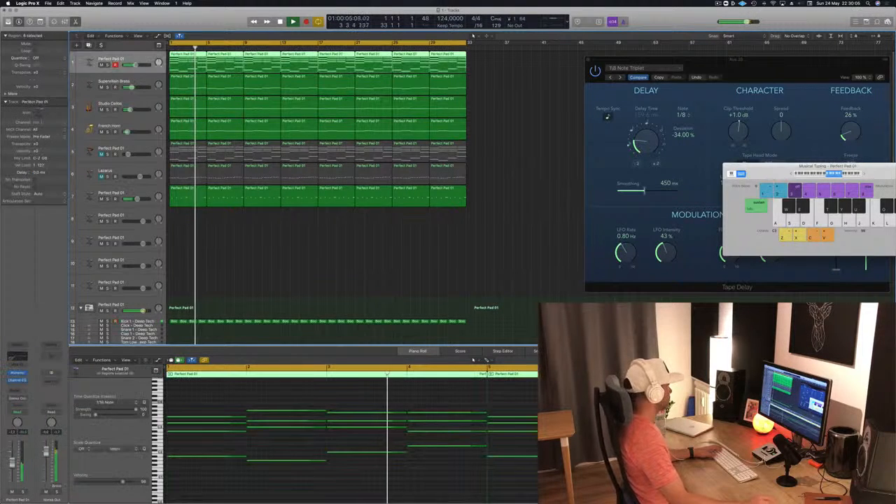
pyautogui.press('Return')
pyautogui.hotkey('ctrl', 'm')
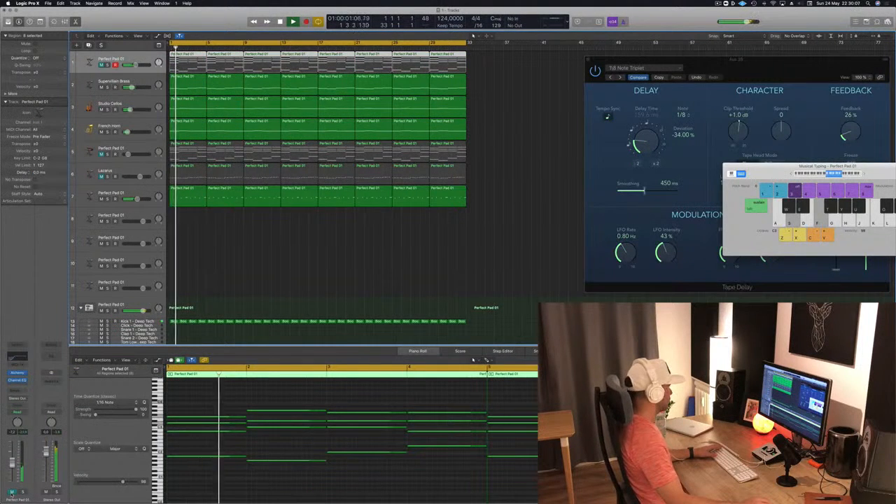
pyautogui.hotkey('ctrl', 'm')
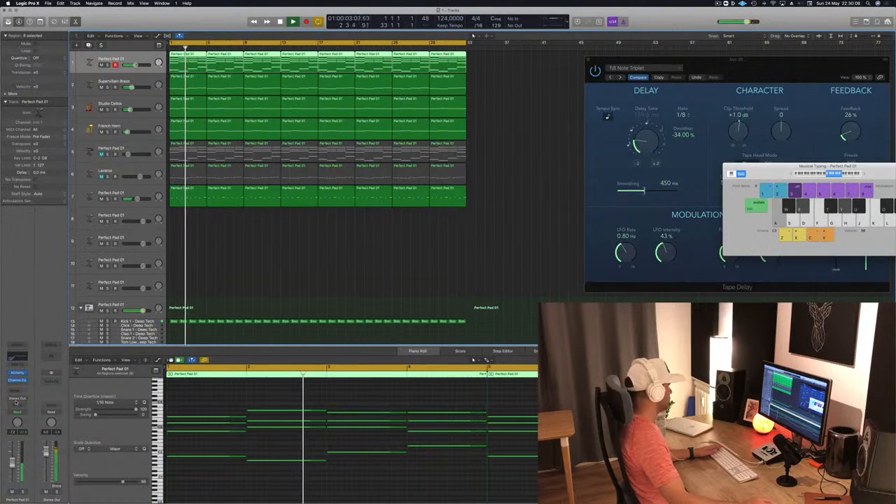
# - Open the Alchemy synth on track 1, adjust the pad's cutoff, and replay from the start
pyautogui.click(19, 374)
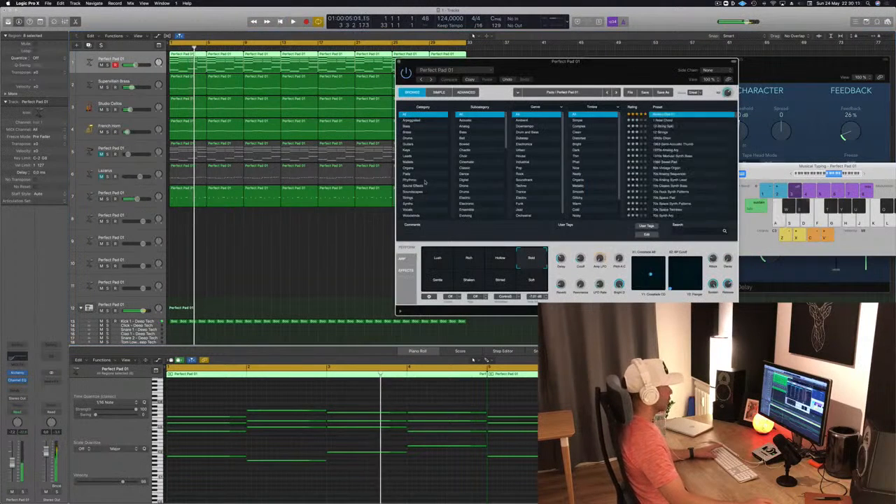
pyautogui.press('Return')
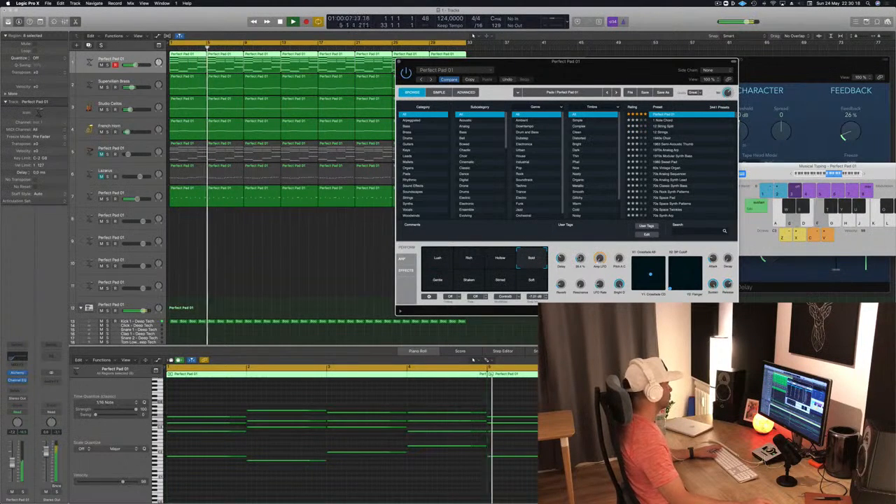
# - Fine-tune the pad's cutoff in track 1's Alchemy synth while replaying from the start, and close the synth window
pyautogui.click(399, 61)
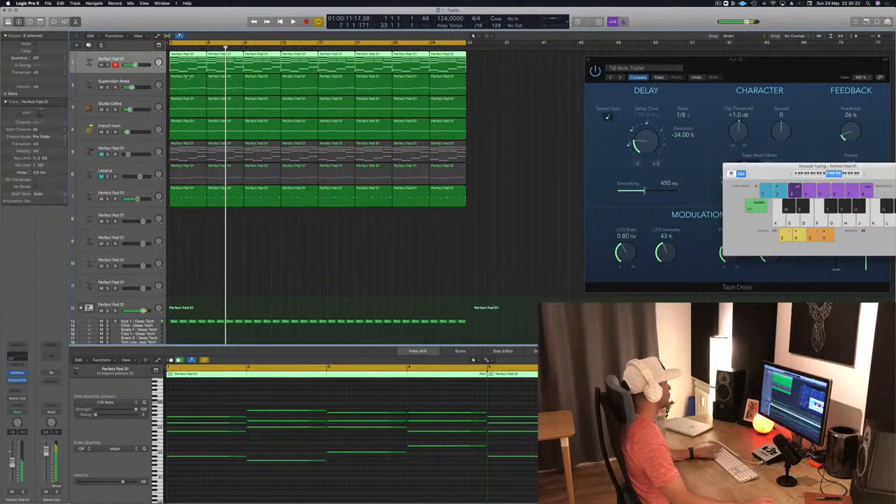
pyautogui.press('Return')
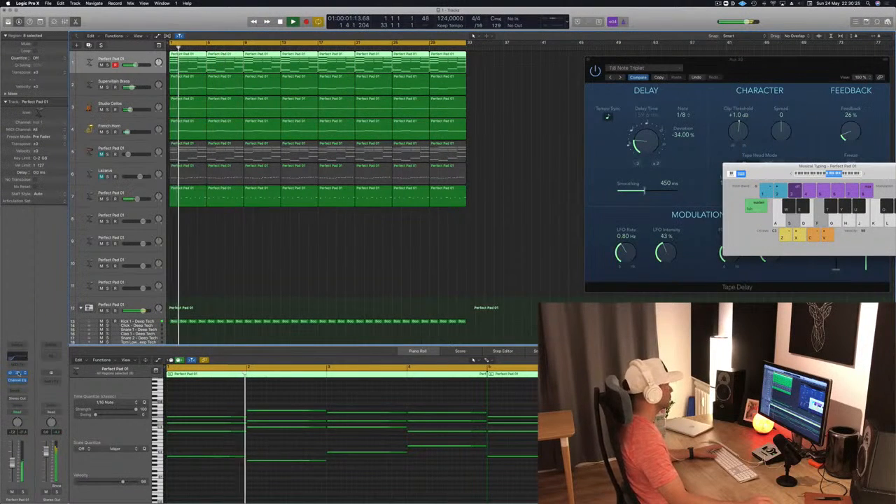
pyautogui.click(17, 374)
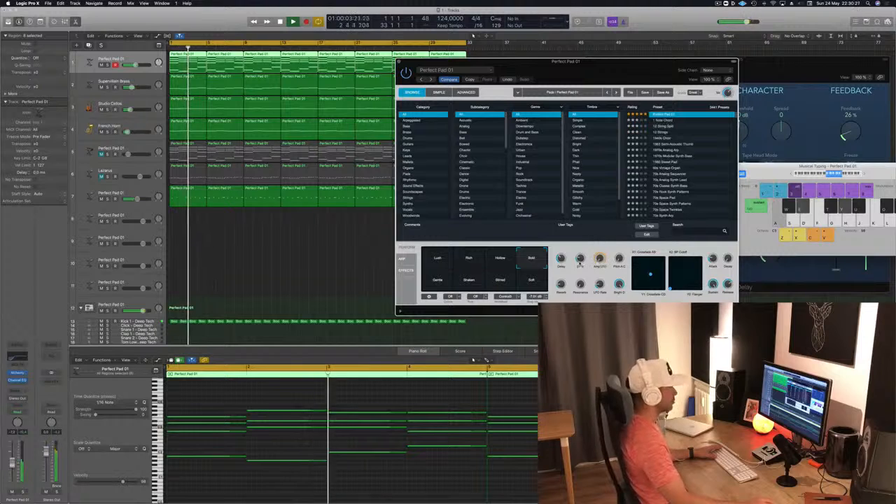
pyautogui.press('Return')
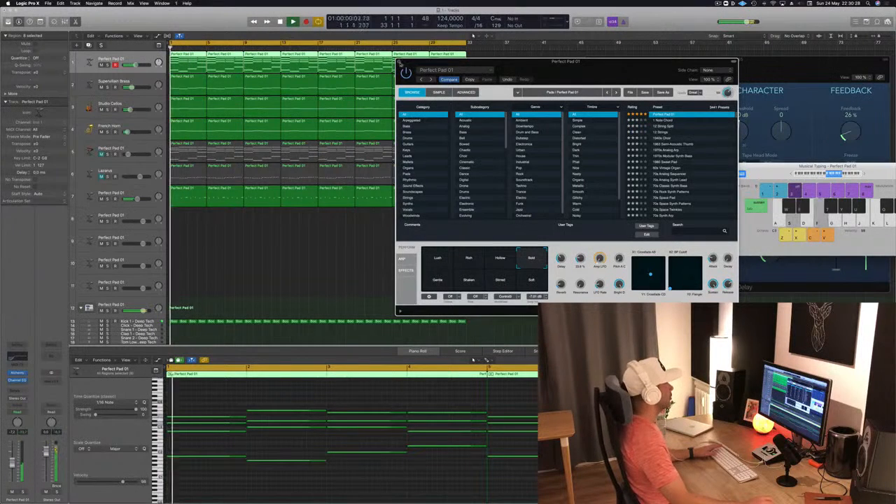
pyautogui.click(399, 61)
pyautogui.press('Return')
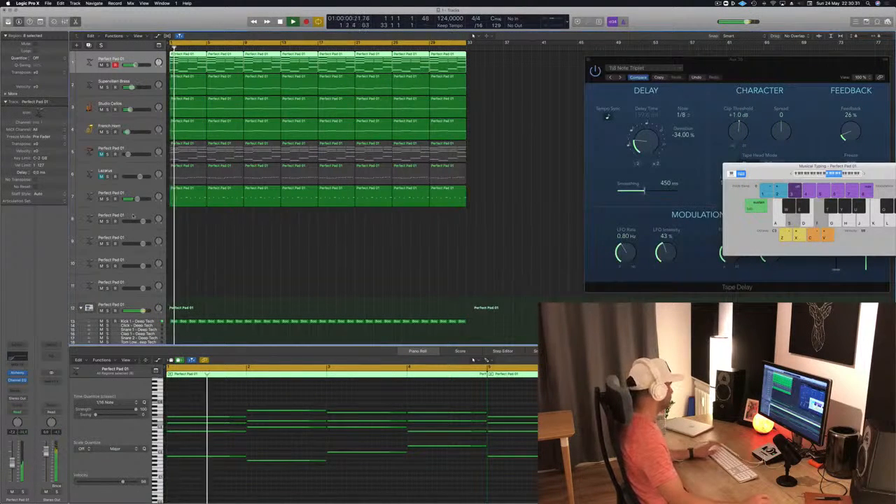
# - Add a new empty track below track 7 that duplicates its Alchemy instrument and bus sends, and replay from the start
pyautogui.click(133, 217)
pyautogui.press('Return')
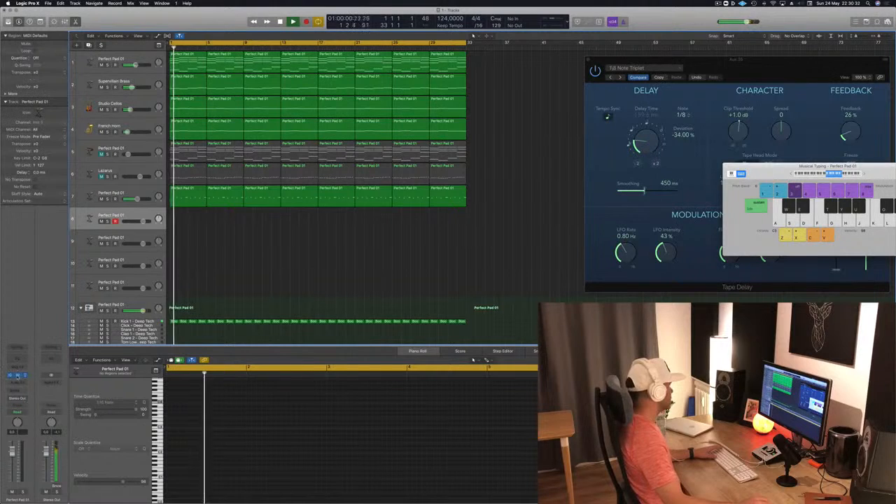
pyautogui.press('Return')
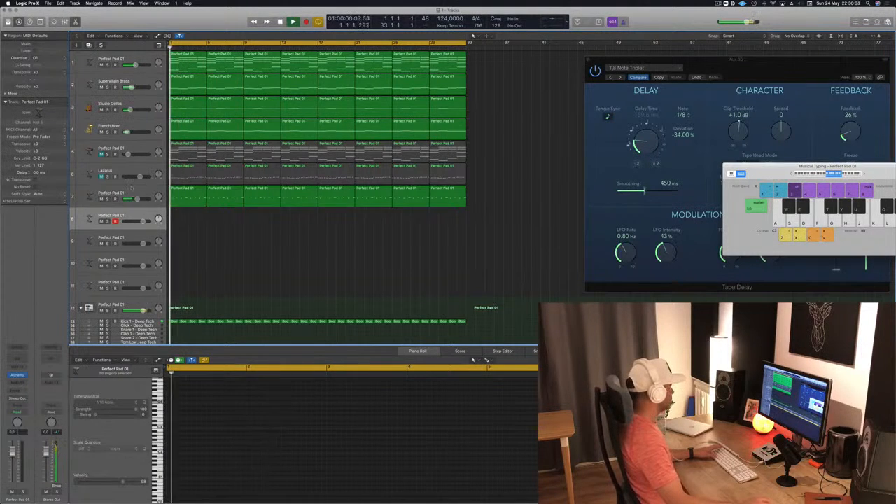
pyautogui.press('Up')
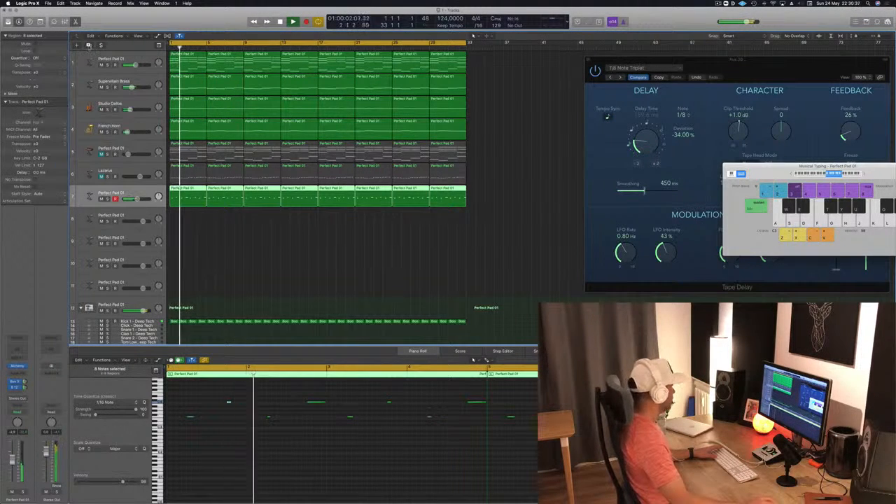
pyautogui.press('Down')
pyautogui.press('Return')
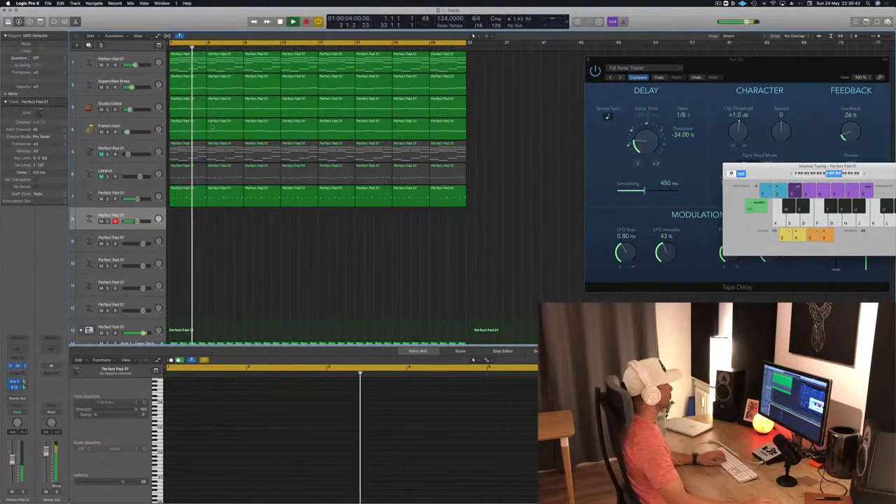
# - Open Alchemy on the new track 8, load the Deeper Emotion preset, and raise the track's volume
pyautogui.click(19, 366)
pyautogui.moveTo(235, 16); pyautogui.dragTo(491, 54)
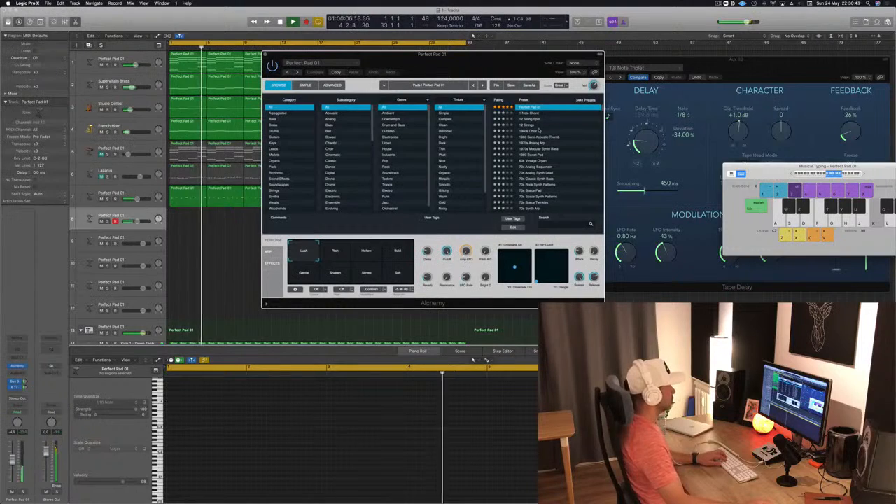
pyautogui.scroll(2, 540, 125)
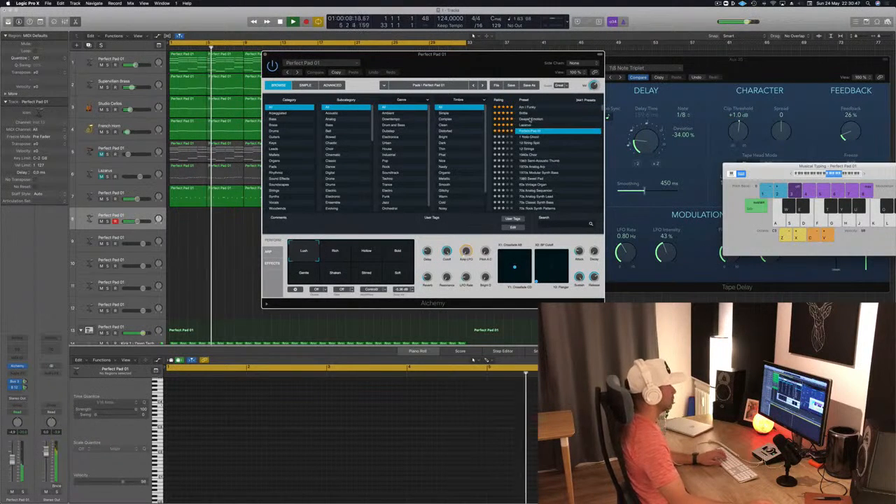
pyautogui.click(525, 119)
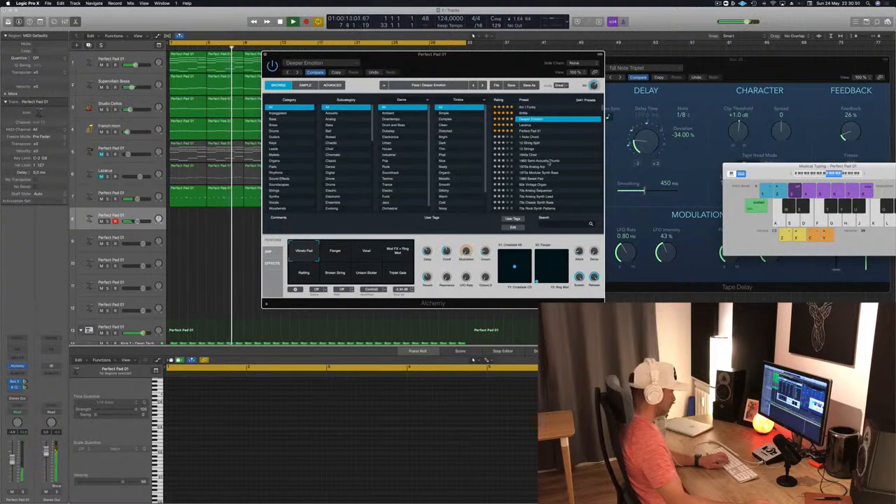
pyautogui.moveTo(12, 459); pyautogui.dragTo(11, 453)
# - Try the Lazarus preset on track 8 with its Thick, Solid & Wide and Solid snapshots, adjusting the track's volume
pyautogui.click(530, 125)
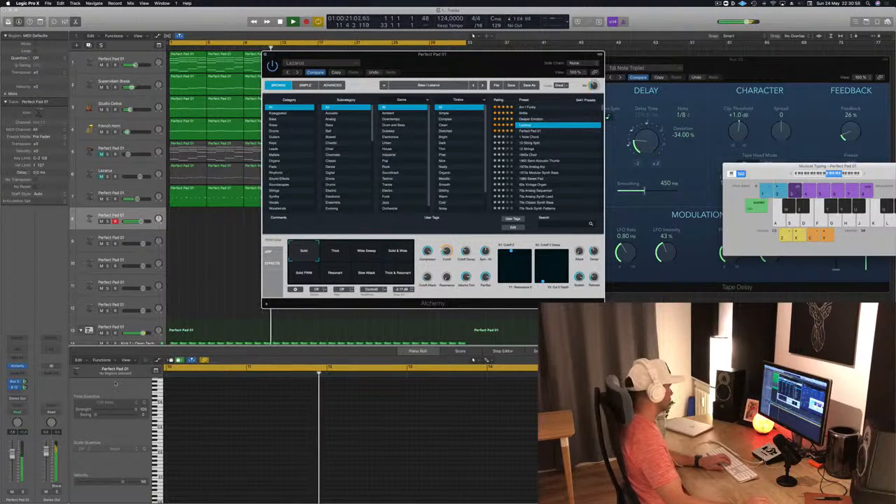
pyautogui.moveTo(12, 454); pyautogui.dragTo(12, 456)
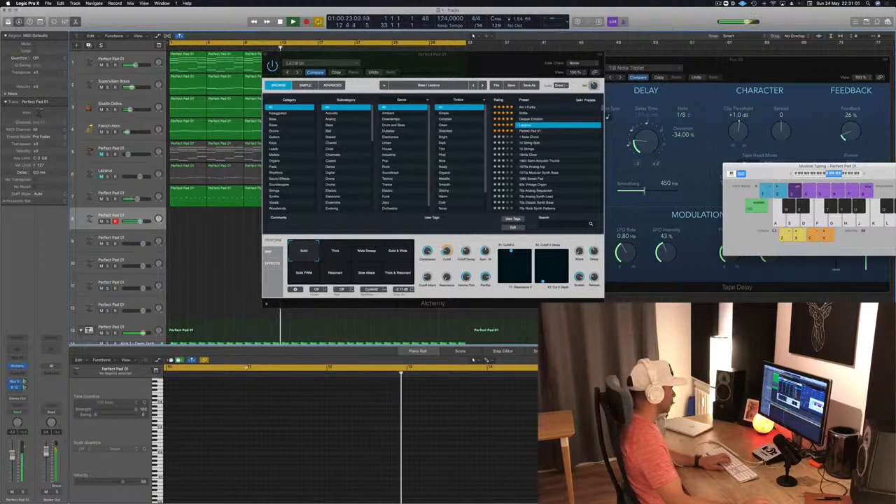
pyautogui.click(337, 251)
pyautogui.click(400, 252)
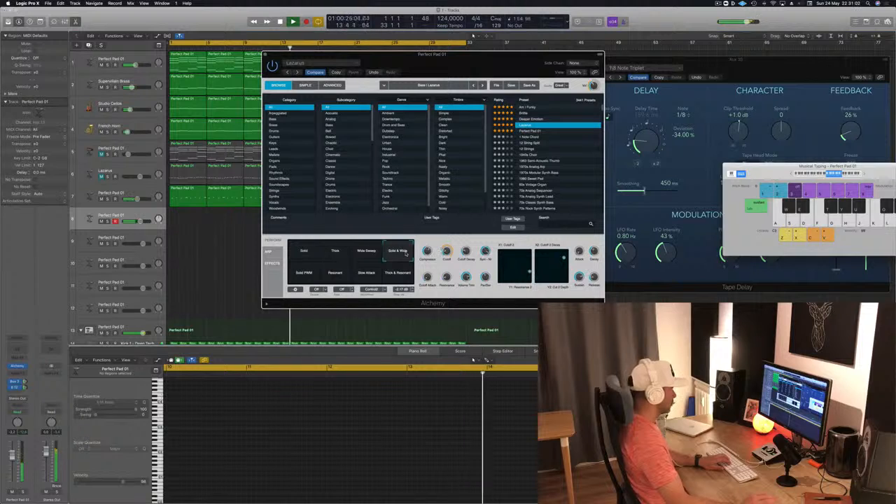
pyautogui.click(299, 245)
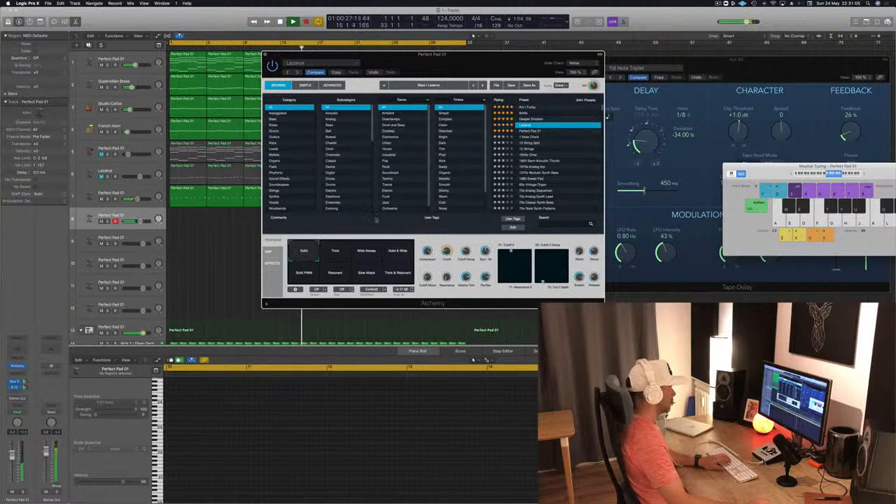
# - Load the 1 Note Chord preset on track 8, lower the track's volume, and move the Alchemy window aside
pyautogui.click(532, 137)
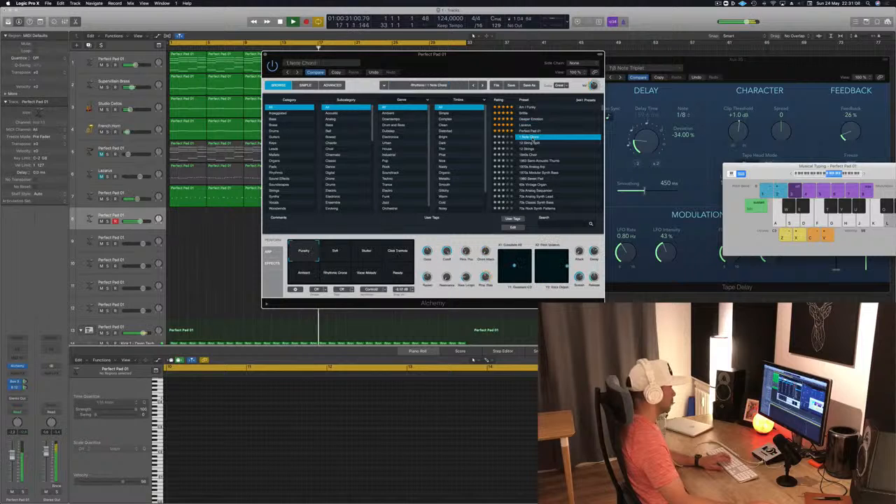
pyautogui.moveTo(11, 457); pyautogui.dragTo(11, 465)
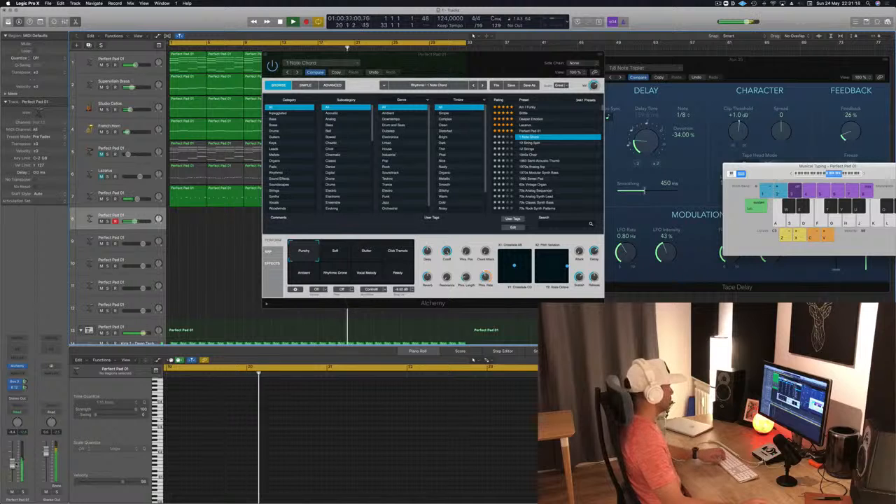
pyautogui.moveTo(392, 54); pyautogui.dragTo(547, 51)
# - Copy the first chord region from track 1 to track 8, shorten all its notes to brief stabs, and replay
pyautogui.click(188, 64)
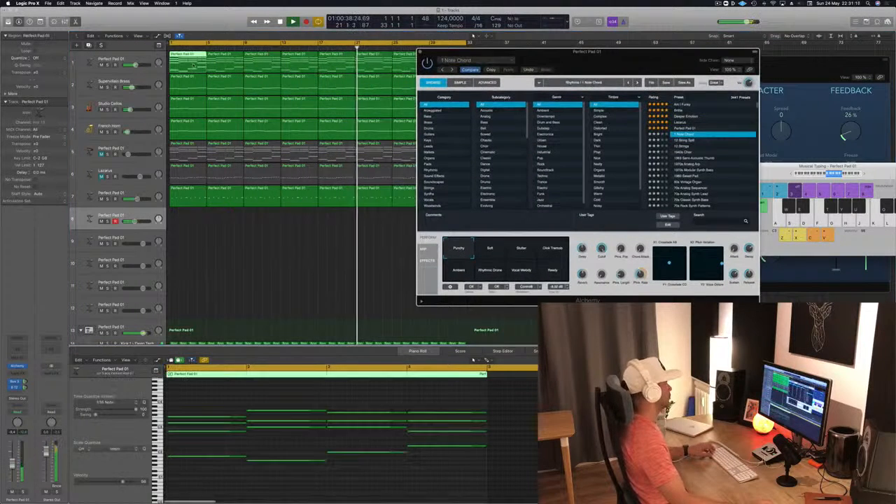
pyautogui.moveTo(187, 63); pyautogui.dragTo(180, 220)
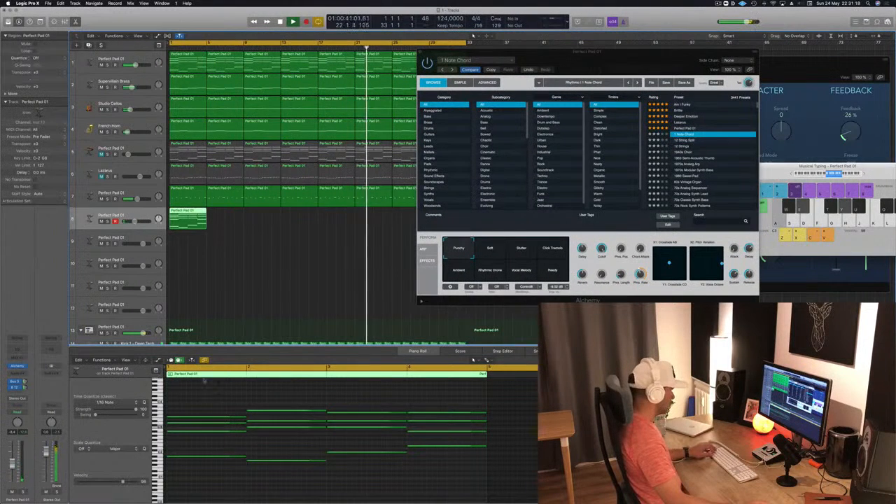
pyautogui.press('space')
pyautogui.moveTo(205, 390); pyautogui.dragTo(427, 496)
pyautogui.moveTo(486, 403); pyautogui.dragTo(405, 420)
pyautogui.press('space')
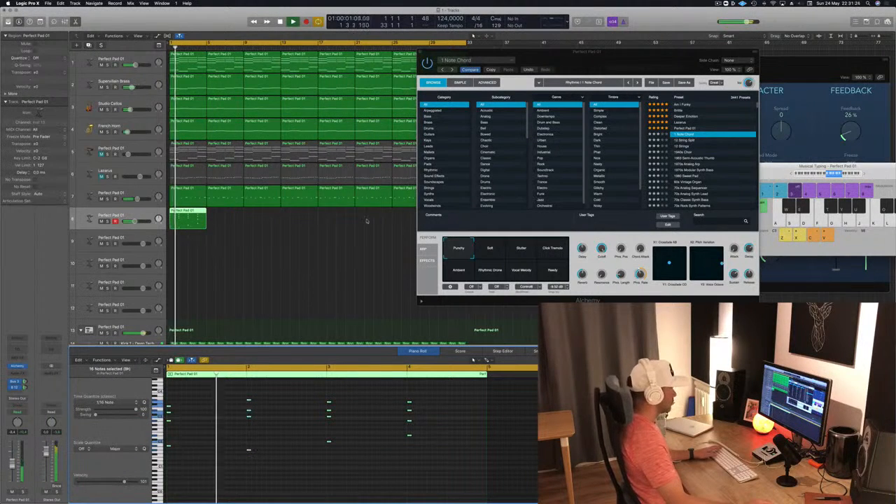
# - Repeat the stab region along track 8 up to bar 33, select the Supervillain Brass track, and replay from the start
pyautogui.moveTo(190, 219); pyautogui.dragTo(227, 218)
pyautogui.keyDown('shift'); pyautogui.click(191, 218); pyautogui.keyUp('shift')
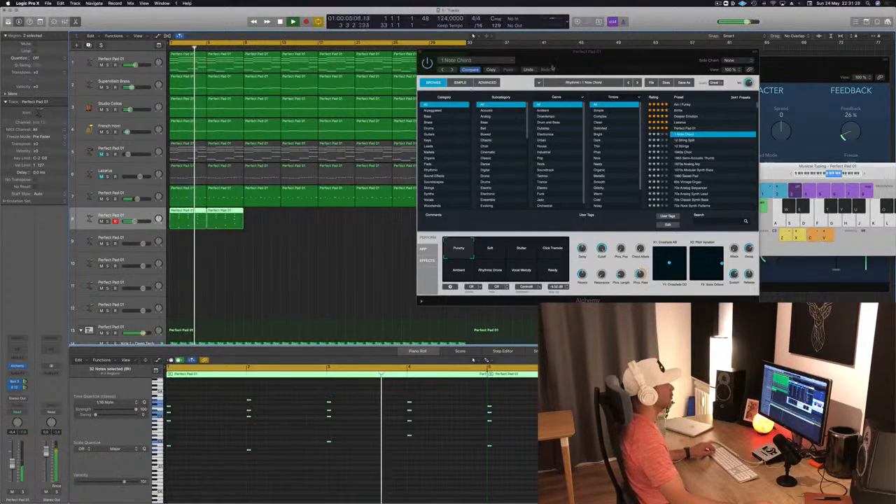
pyautogui.moveTo(488, 52); pyautogui.dragTo(757, 138)
pyautogui.moveTo(186, 218); pyautogui.dragTo(259, 218)
pyautogui.moveTo(371, 215); pyautogui.dragTo(349, 220)
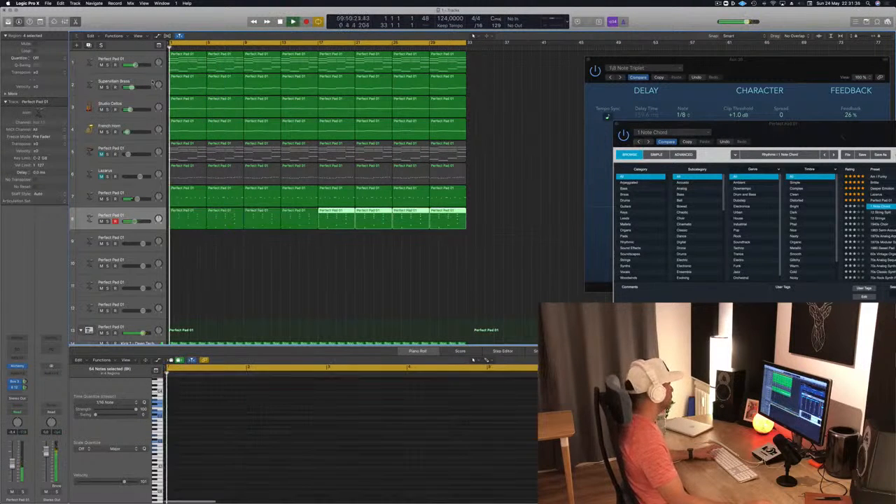
pyautogui.click(115, 82)
pyautogui.press('Return')
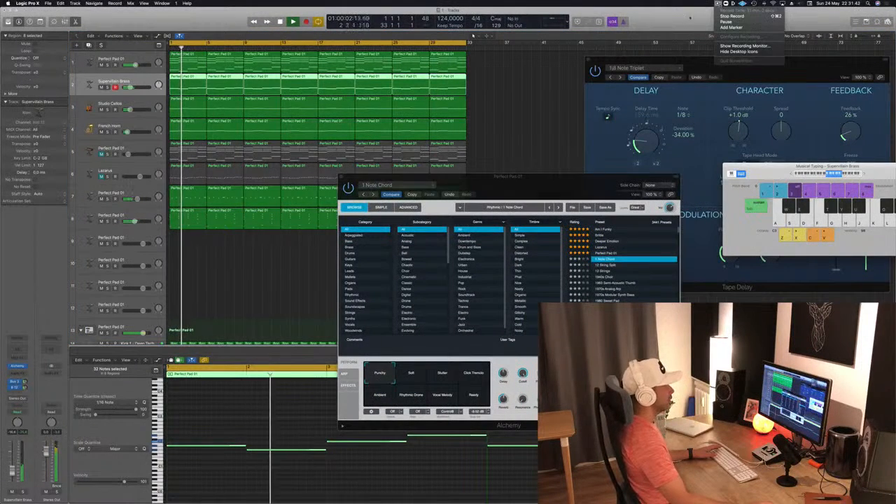
# - Load the Adding preset from Alchemy's Keys category for track 8, select that track, and lower its volume
pyautogui.moveTo(538, 180); pyautogui.dragTo(509, 78)
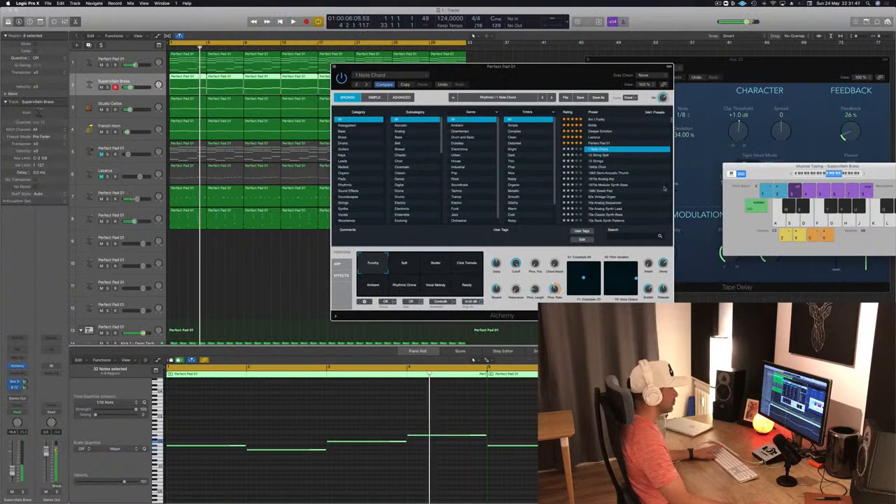
pyautogui.click(348, 154)
pyautogui.click(594, 120)
pyautogui.moveTo(532, 81); pyautogui.dragTo(504, 111)
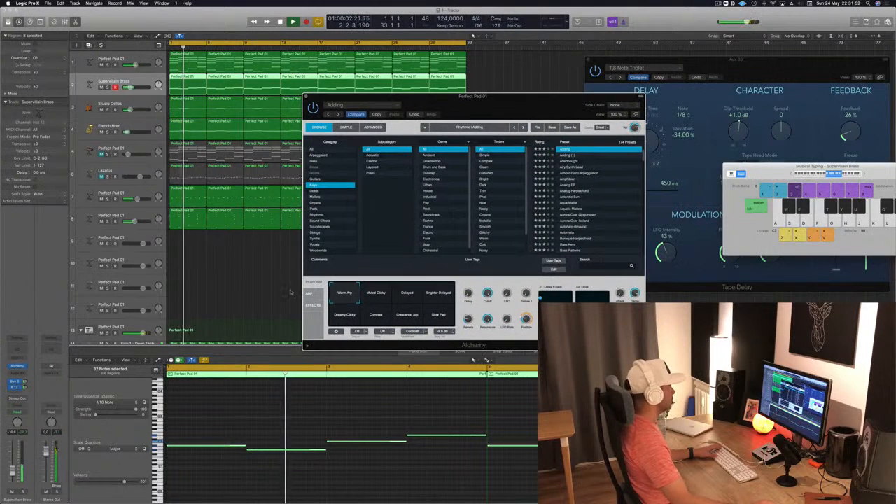
pyautogui.click(143, 218)
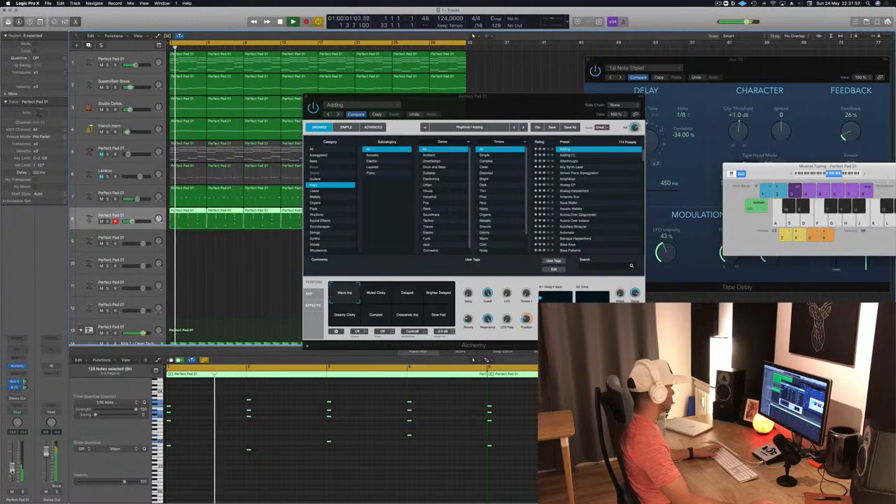
pyautogui.press('space')
pyautogui.press('space')
# - Try the Afterthought preset on track 8, switch to Airy Synth Lead, and raise the track's volume slightly
pyautogui.click(571, 162)
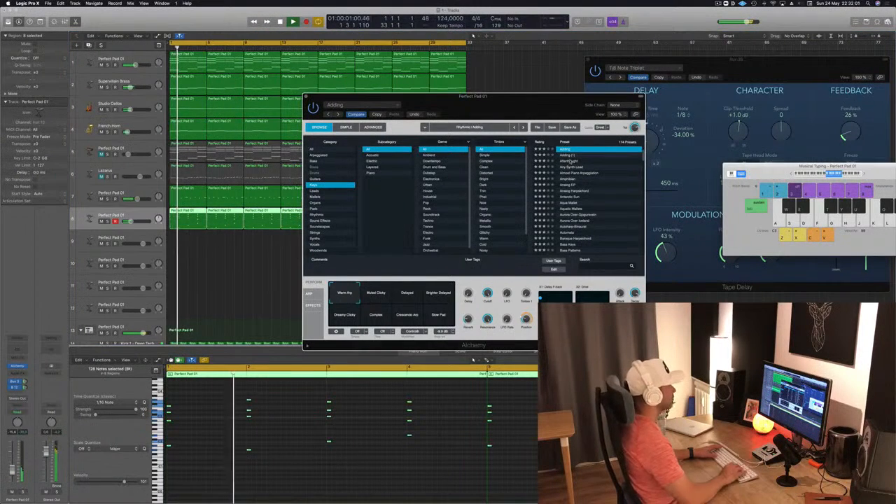
pyautogui.click(571, 161)
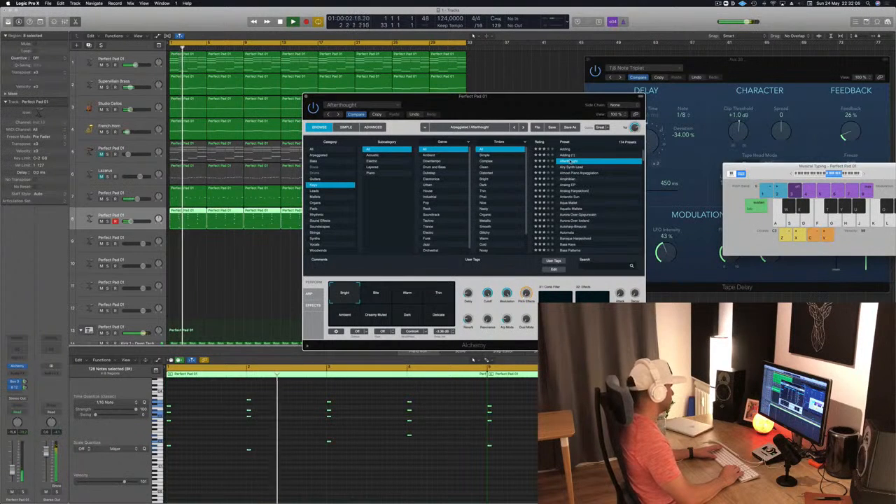
pyautogui.press('Down')
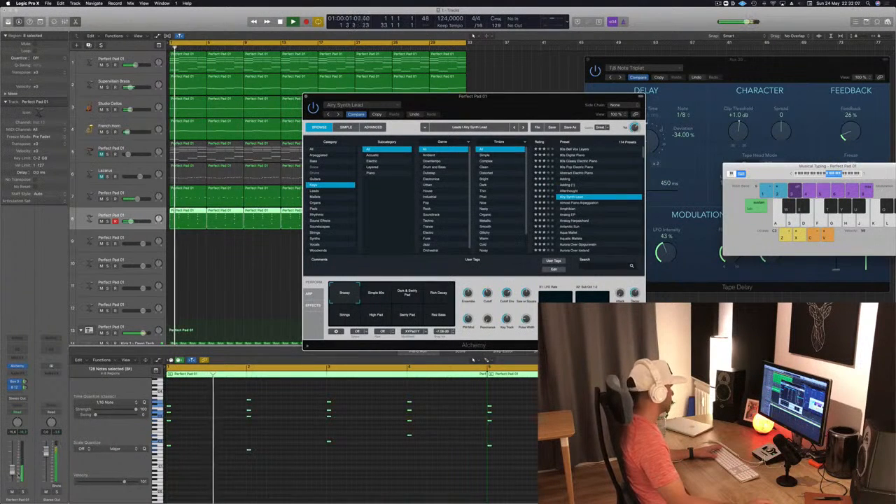
pyautogui.moveTo(12, 476); pyautogui.dragTo(12, 472)
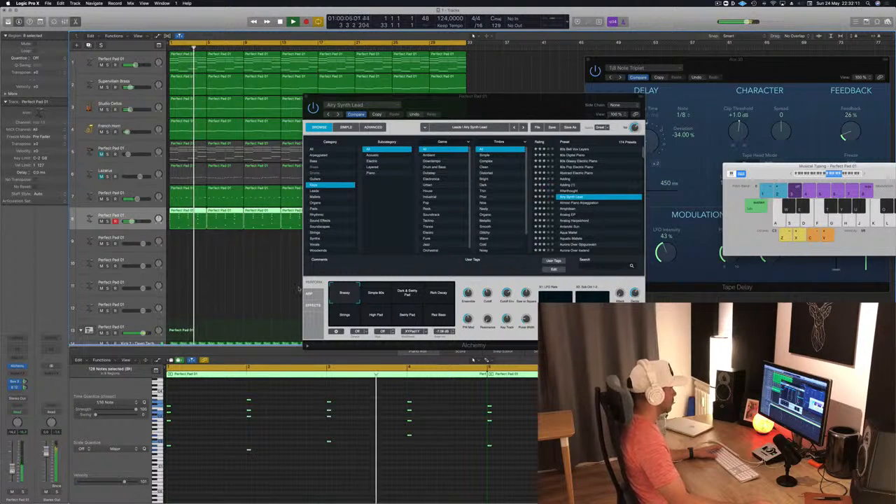
# - Audition Airy Synth Lead's upper-row performance snapshots, including Simple 80s and Rich Decay, and the Strings snapshot during playback
pyautogui.moveTo(448, 97); pyautogui.dragTo(557, 58)
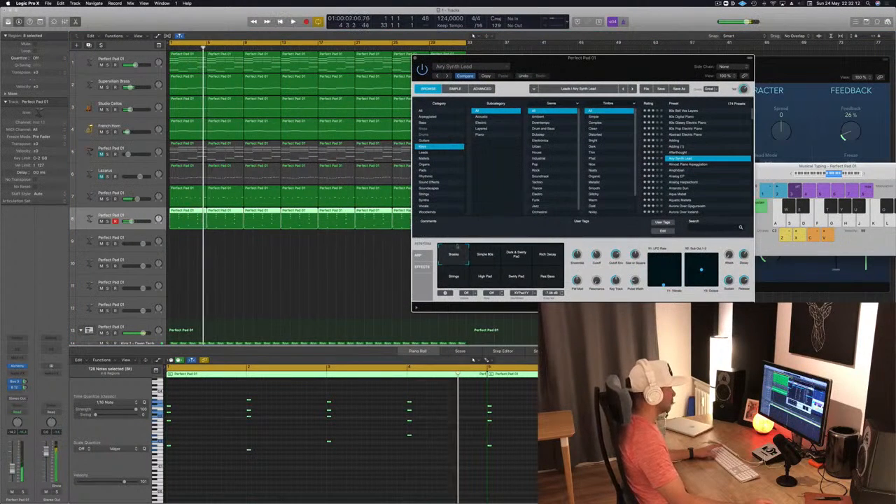
pyautogui.click(487, 259)
pyautogui.click(517, 257)
pyautogui.press('space')
pyautogui.click(548, 256)
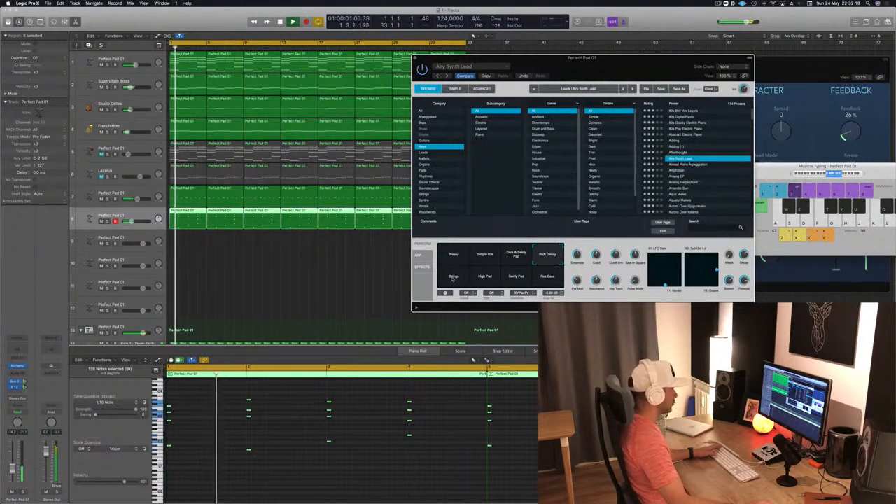
pyautogui.click(453, 278)
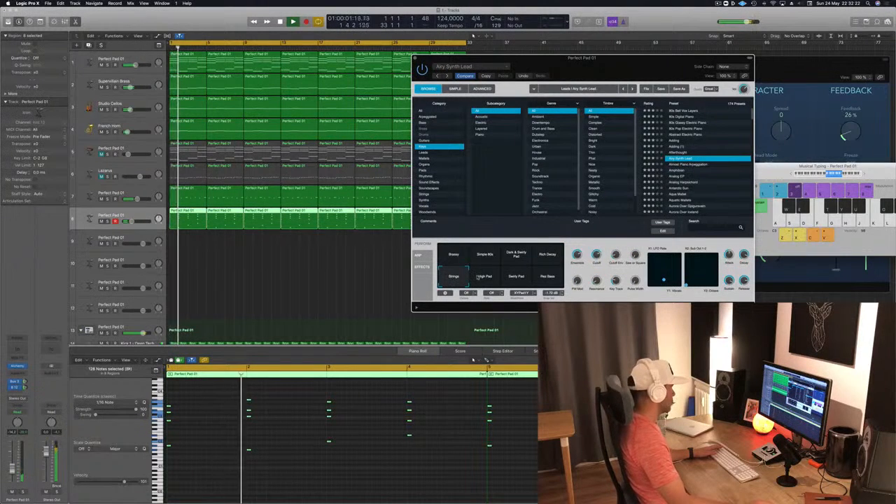
# - Audition the High Pad and remaining lower-row snapshots, replaying from the start, and return to the preset's first snapshot
pyautogui.click(485, 277)
pyautogui.press('Return')
pyautogui.click(517, 277)
pyautogui.click(548, 278)
pyautogui.press('Return')
pyautogui.click(457, 256)
pyautogui.press('Return')
pyautogui.moveTo(493, 60); pyautogui.dragTo(465, 74)
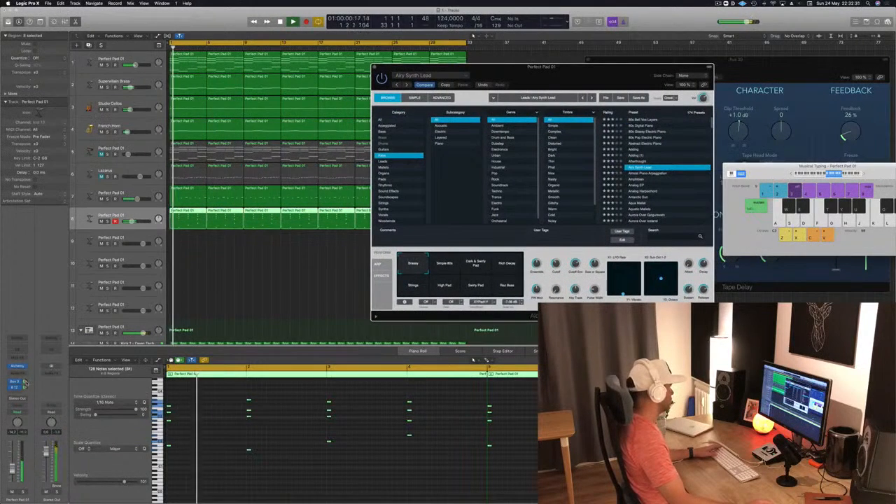
# - Raise track 8's bus send slightly, transpose all of the track's notes down one octave, and close its Alchemy window
pyautogui.moveTo(26, 383); pyautogui.dragTo(27, 378)
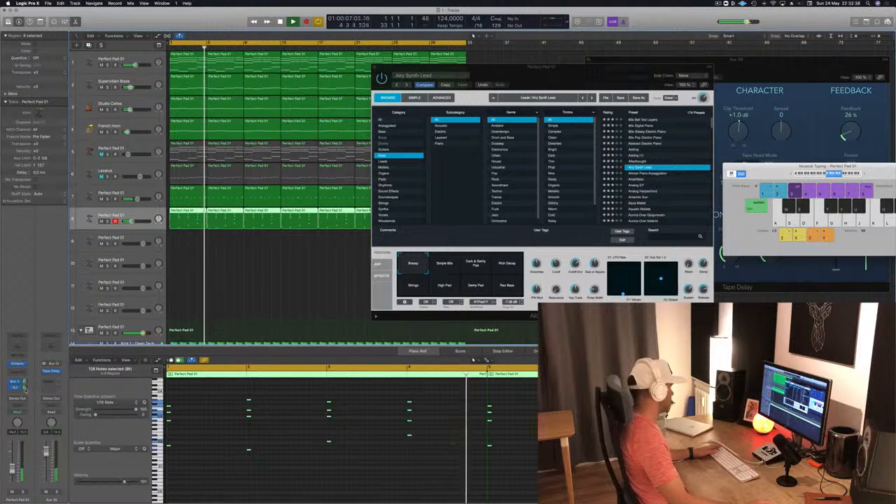
pyautogui.press('space')
pyautogui.click(282, 451)
pyautogui.press('space')
pyautogui.press('space')
pyautogui.press('super+a')
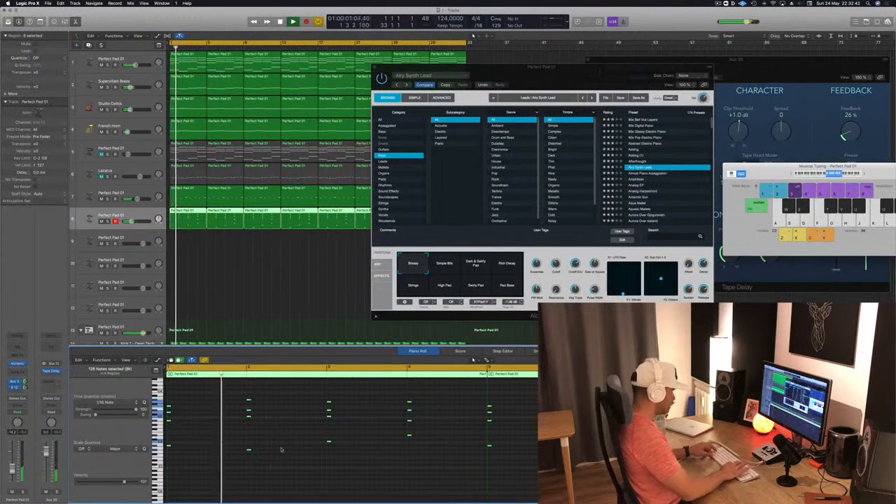
pyautogui.hotkey('alt', 'shift', 'Down')
pyautogui.press('space')
pyautogui.press('space')
pyautogui.moveTo(546, 73); pyautogui.dragTo(459, 108)
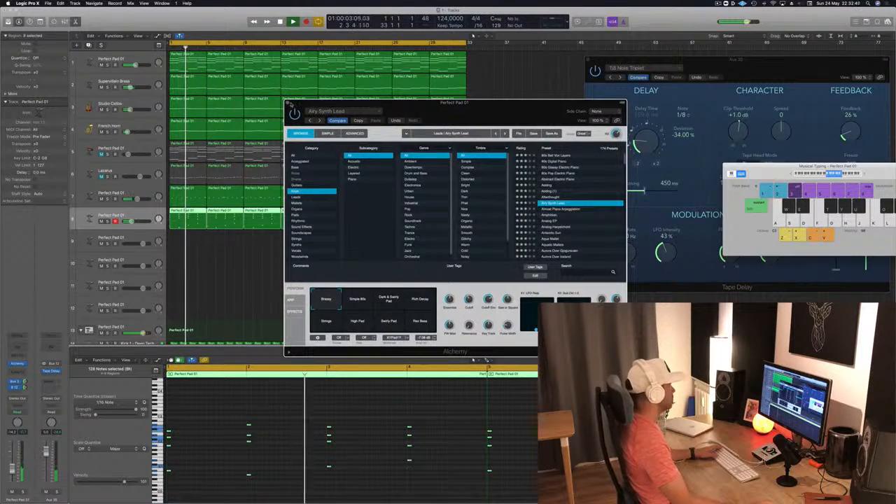
pyautogui.click(287, 103)
pyautogui.click(281, 302)
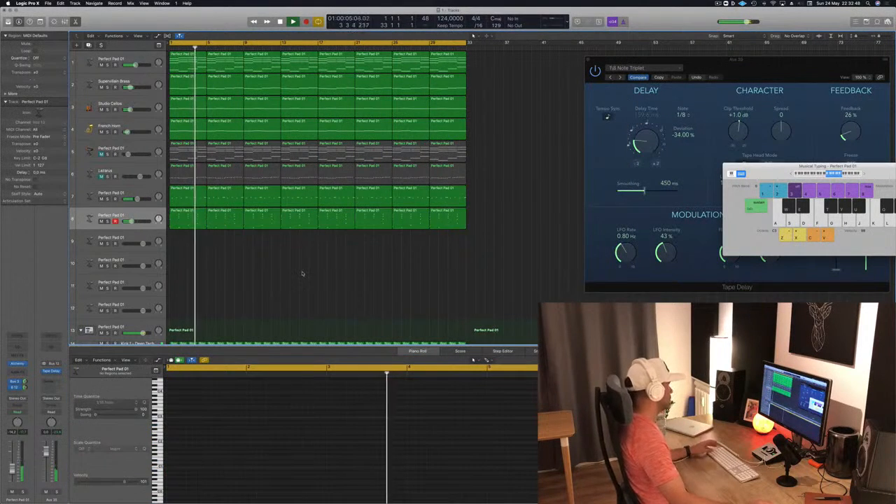
# - Mute the Studio Cellos and French Horn tracks, unmute and select Lazarus, and replay from the start
pyautogui.moveTo(102, 109); pyautogui.dragTo(102, 132)
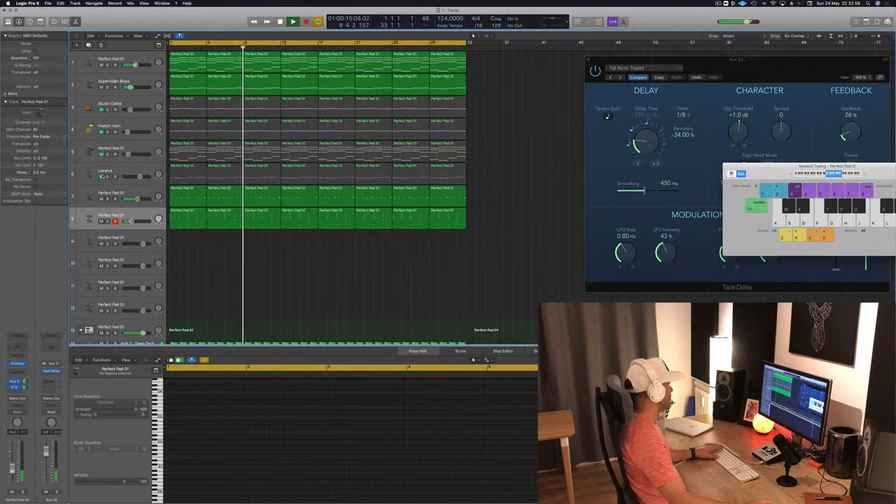
pyautogui.click(102, 177)
pyautogui.click(102, 183)
pyautogui.press('space')
pyautogui.press('space')
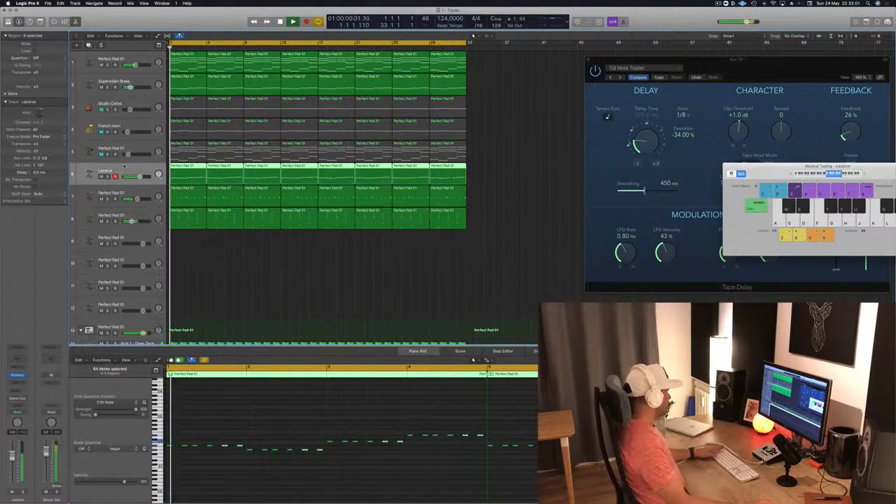
# - Insert a stereo Compressor on the Lazarus track with its side chain fed from Bus 11 SIDECHAIN and a 3.2:1 ratio
pyautogui.click(18, 384)
pyautogui.moveTo(23, 409)
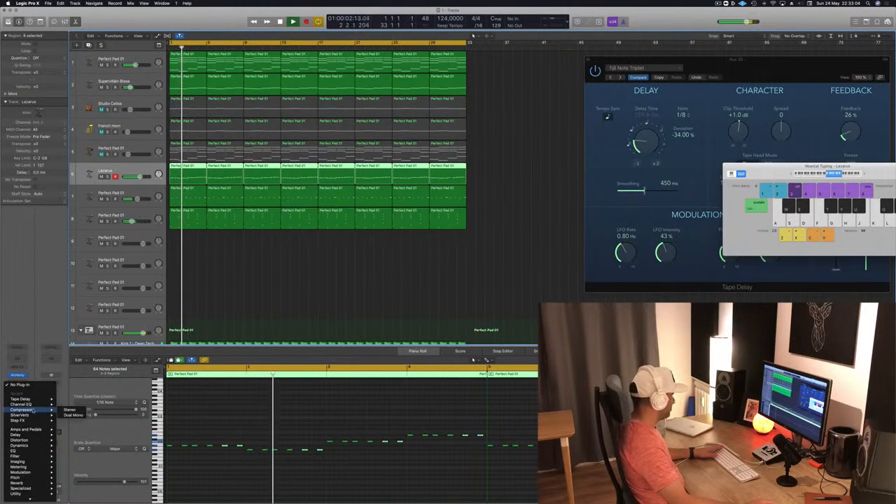
pyautogui.click(69, 411)
pyautogui.moveTo(291, 28); pyautogui.dragTo(467, 96)
pyautogui.moveTo(467, 112)
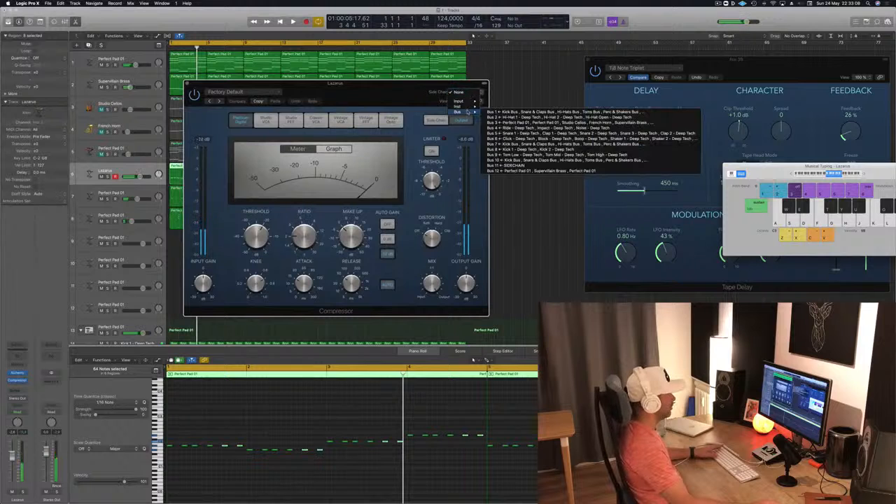
pyautogui.click(522, 164)
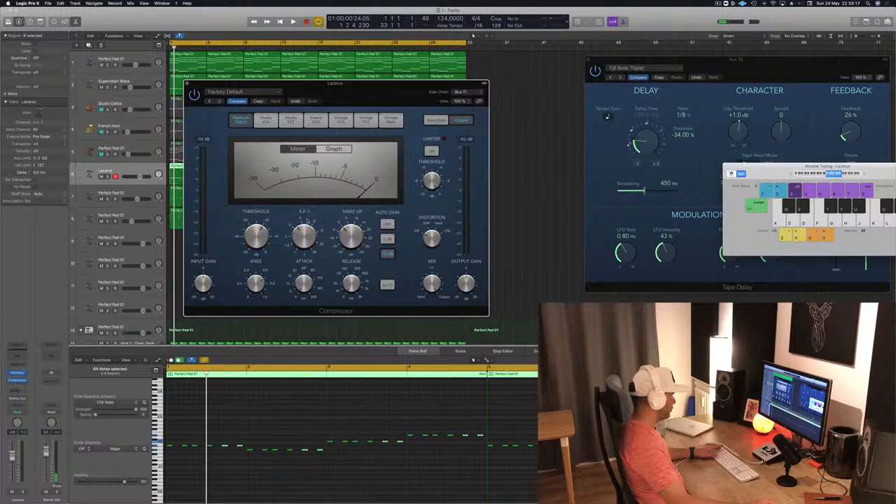
# - Lower the Lazarus side-chain compressor's threshold, switch its auto gain off, and raise the track's volume slightly during playback
pyautogui.press('space')
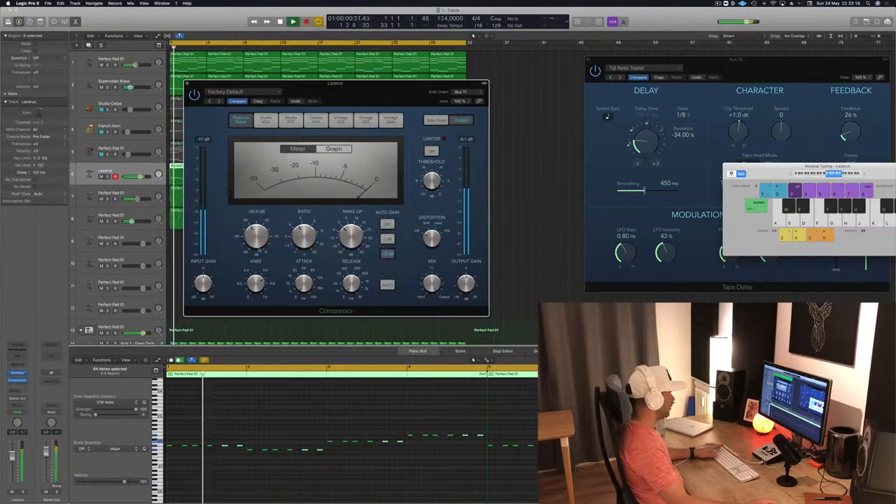
pyautogui.click(439, 124)
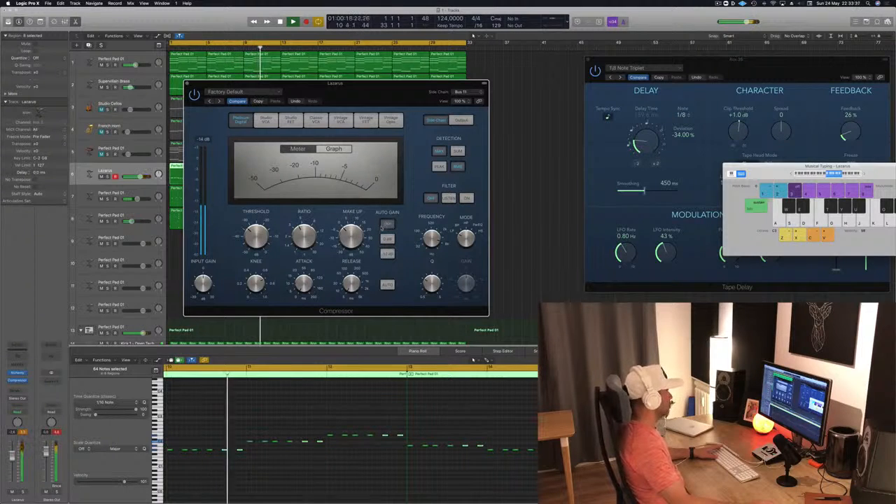
pyautogui.moveTo(379, 84); pyautogui.dragTo(492, 98)
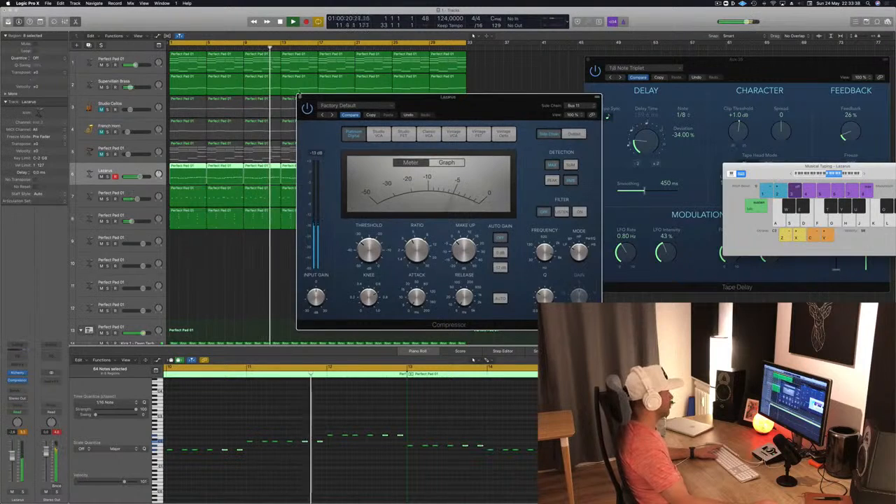
pyautogui.click(299, 98)
pyautogui.press('Return')
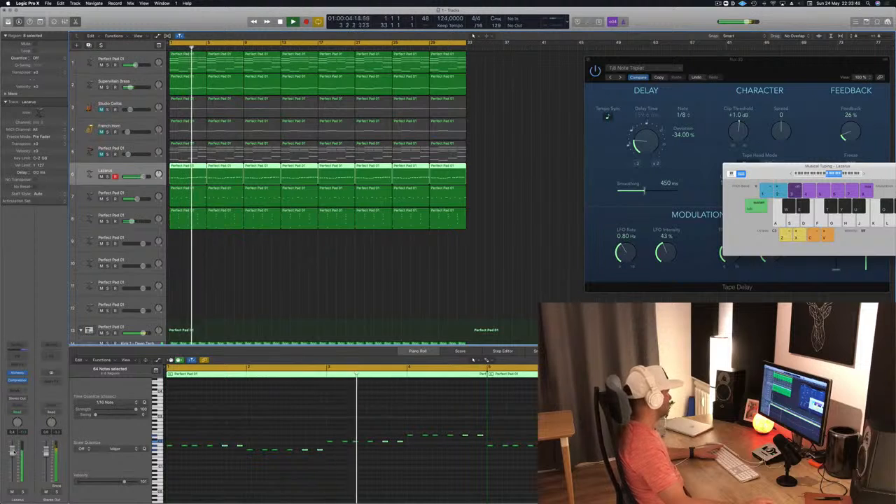
pyautogui.press('space')
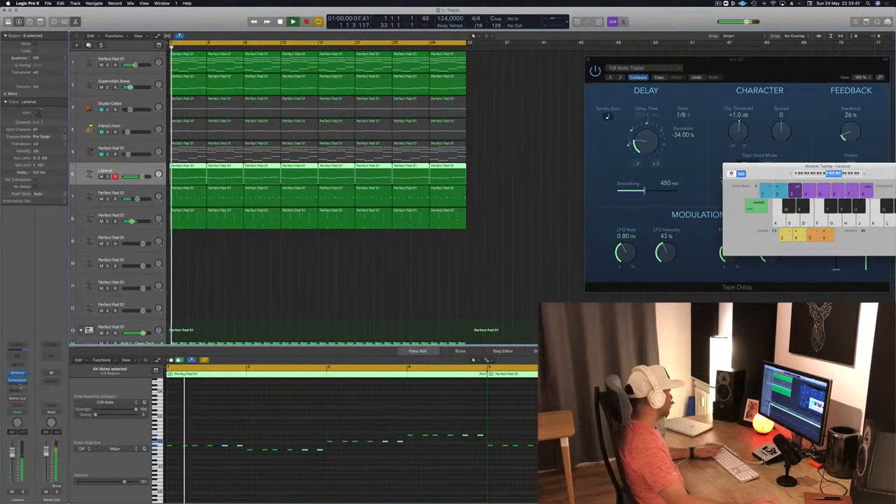
# - Add a second stereo Compressor to Lazarus using the Vintage Opto model with a threshold of about -33 dB
pyautogui.click(17, 386)
pyautogui.moveTo(29, 400)
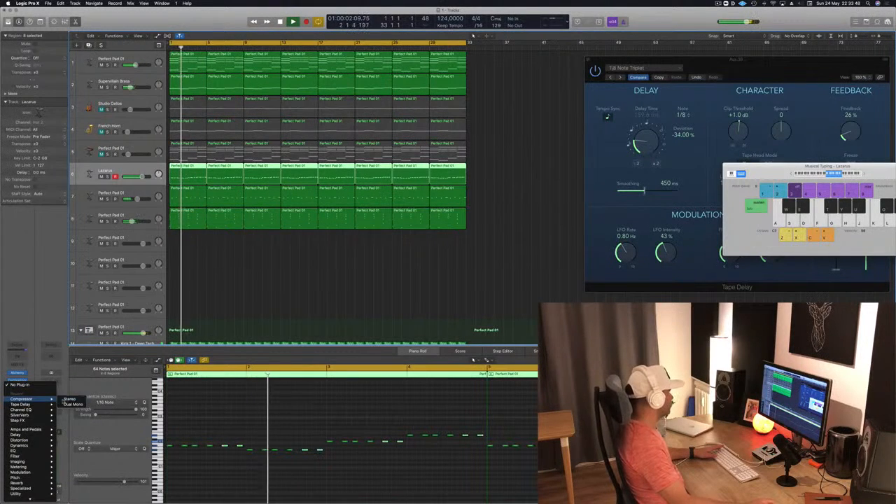
pyautogui.click(70, 399)
pyautogui.moveTo(245, 36); pyautogui.dragTo(443, 94)
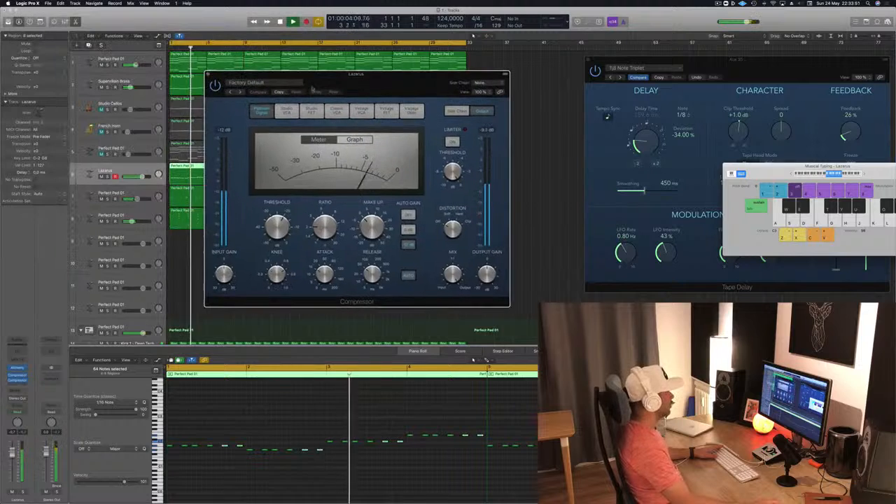
pyautogui.click(263, 83)
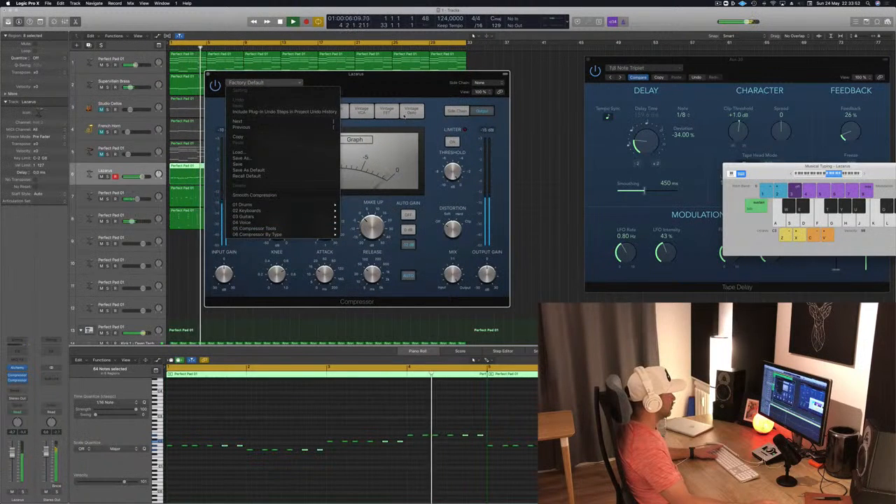
pyautogui.click(409, 112)
pyautogui.click(411, 112)
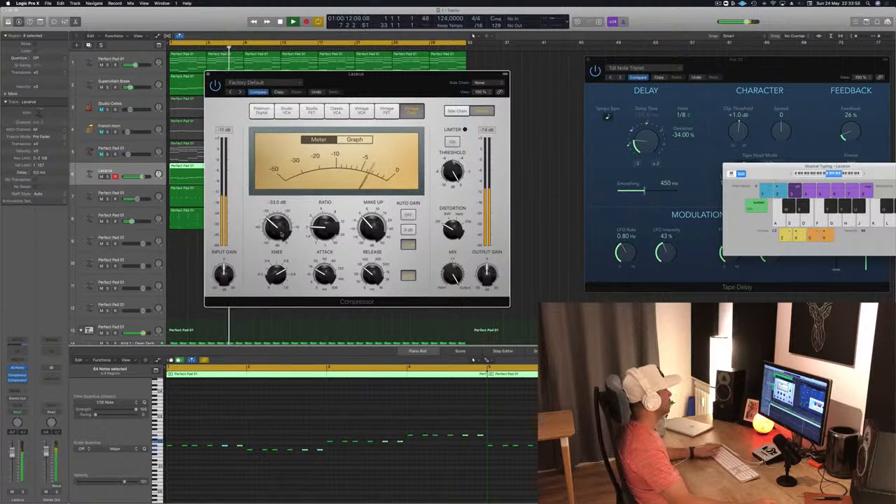
pyautogui.click(209, 74)
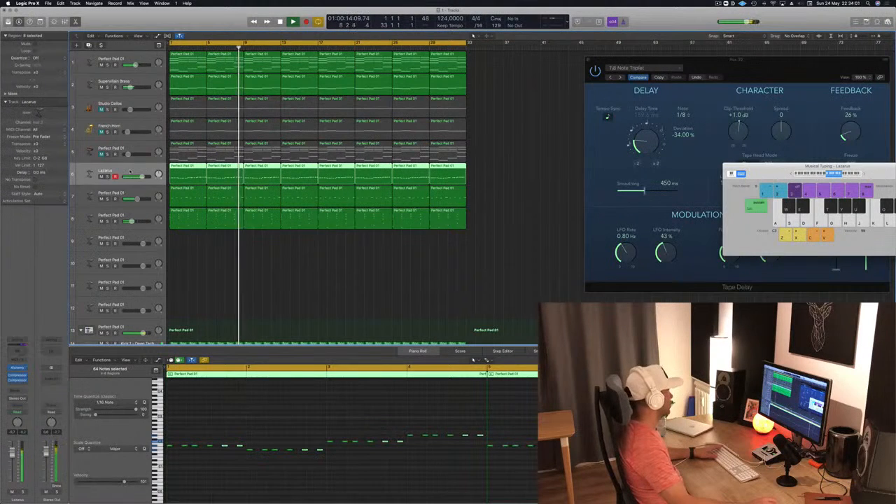
# - Lower the Lazarus track's volume while replaying from the start, and unmute track 5
pyautogui.press('space')
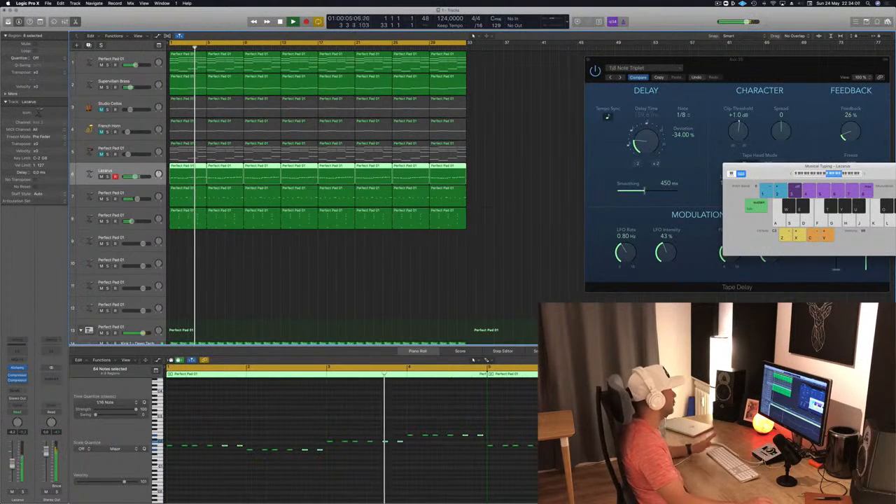
pyautogui.click(221, 290)
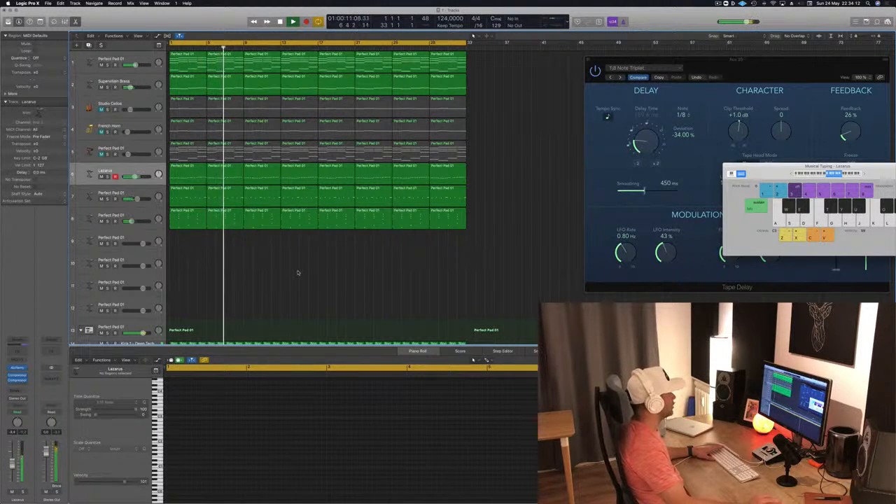
pyautogui.click(102, 154)
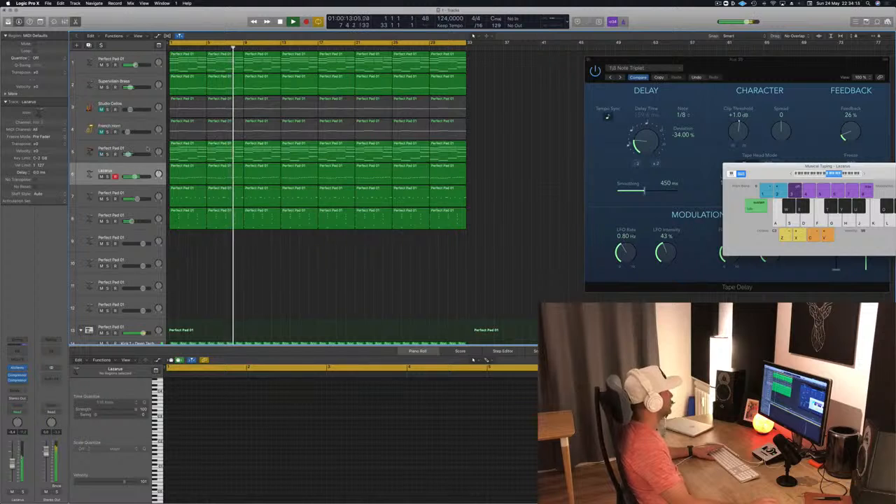
pyautogui.click(102, 150)
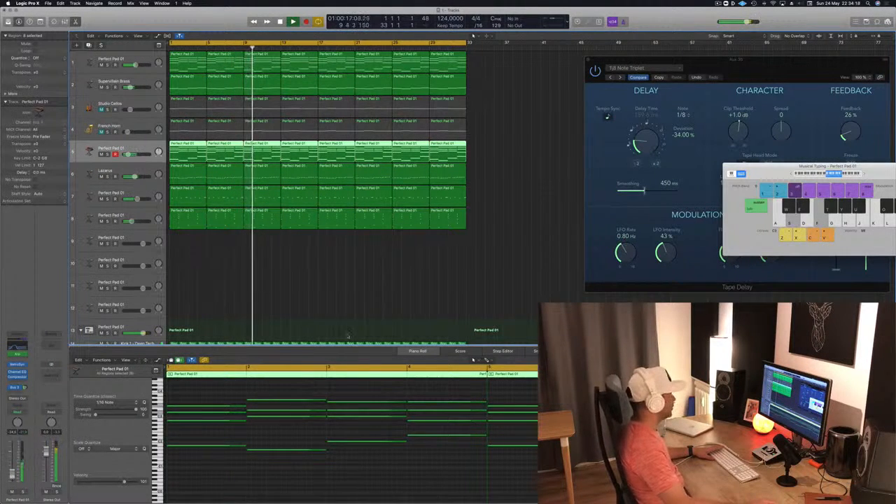
pyautogui.click(188, 236)
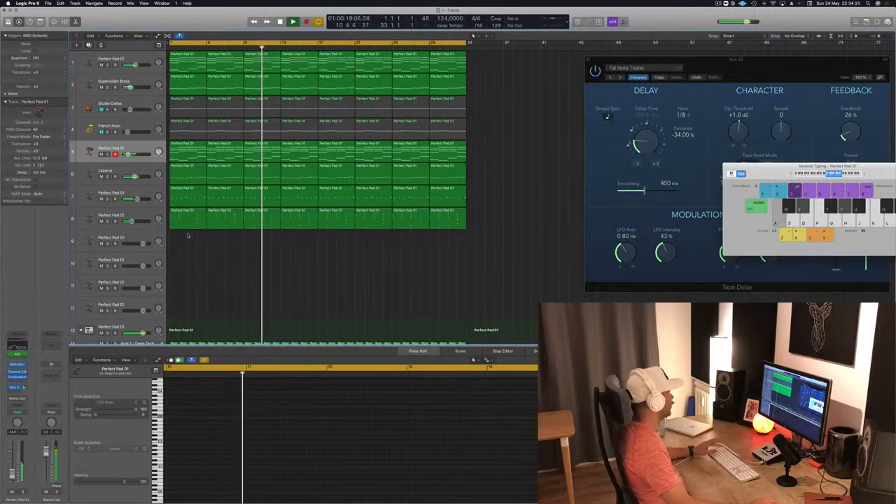
# - Select track 8 and replay from the start with tracks 7 and 8 soloed, briefly adding track 1 to the solo
pyautogui.click(186, 193)
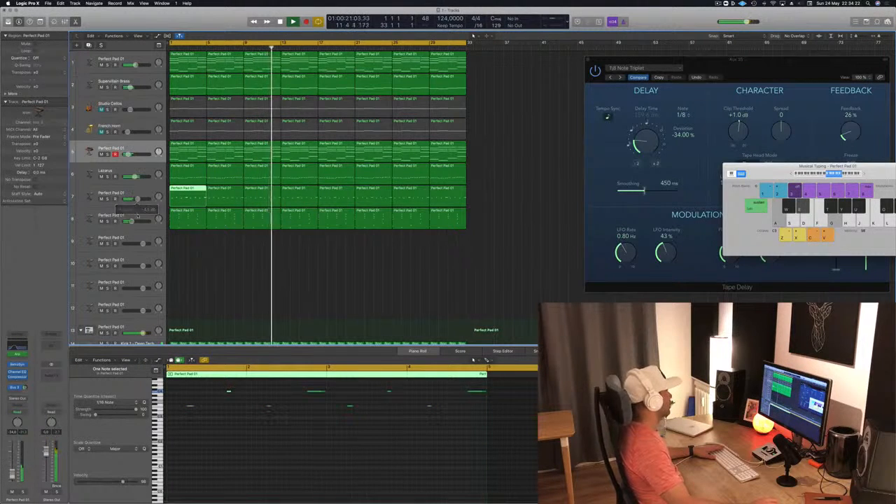
pyautogui.click(138, 217)
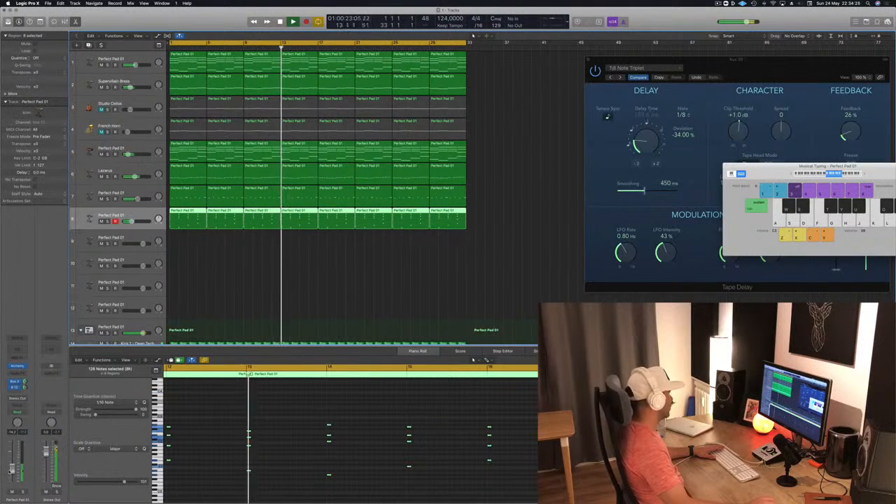
pyautogui.press('Return')
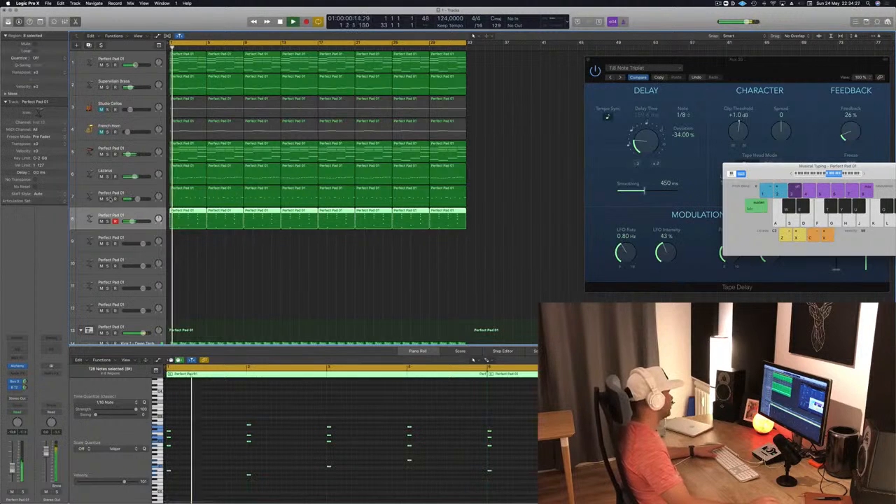
pyautogui.click(108, 199)
pyautogui.click(108, 221)
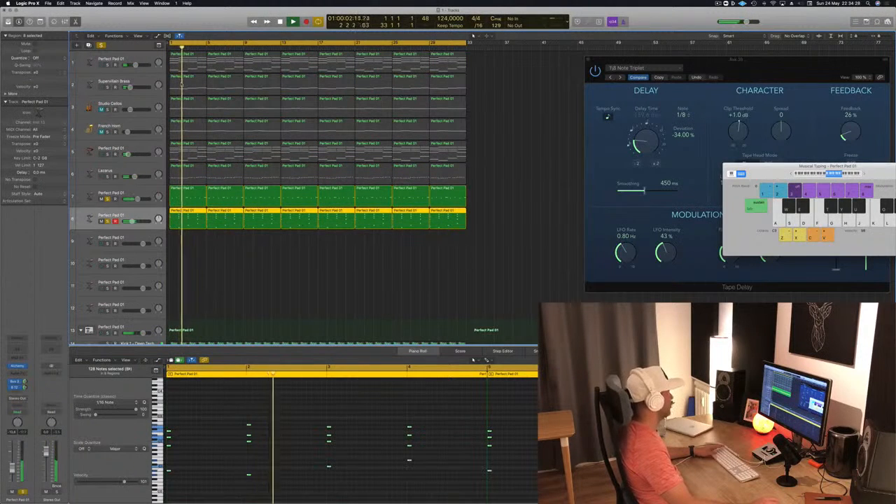
pyautogui.click(108, 65)
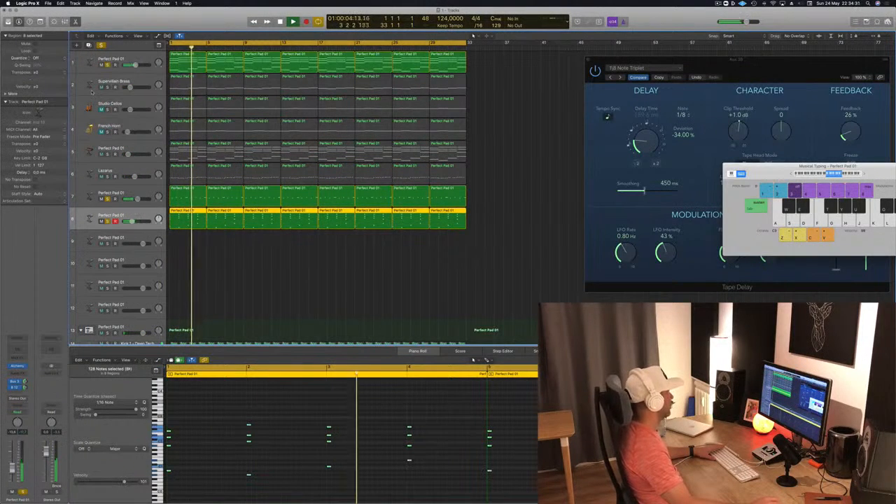
pyautogui.click(107, 64)
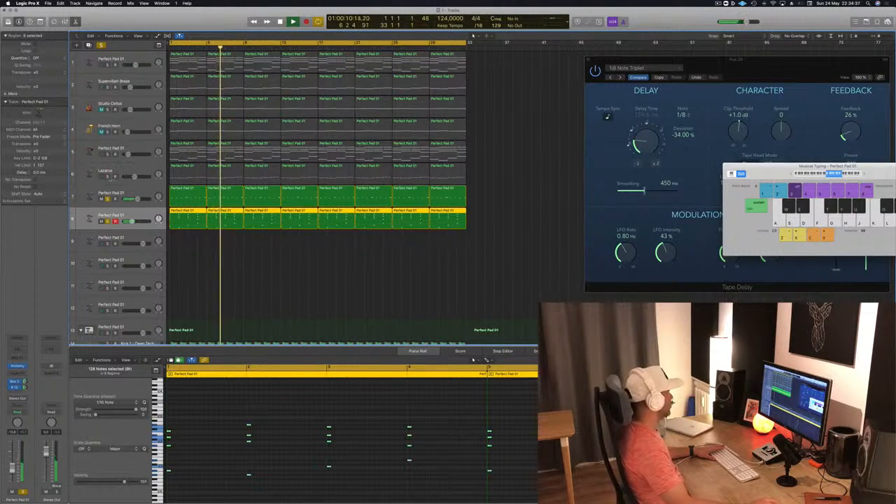
# - Add Lazarus, Kick 1 - Deep Tech and track 5 to the soloed tracks during playback
pyautogui.click(107, 176)
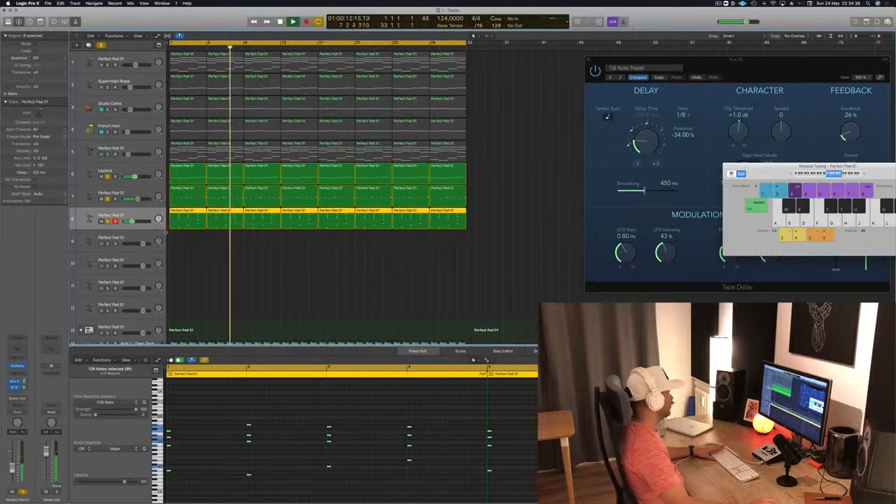
pyautogui.scroll(-3, 112, 281)
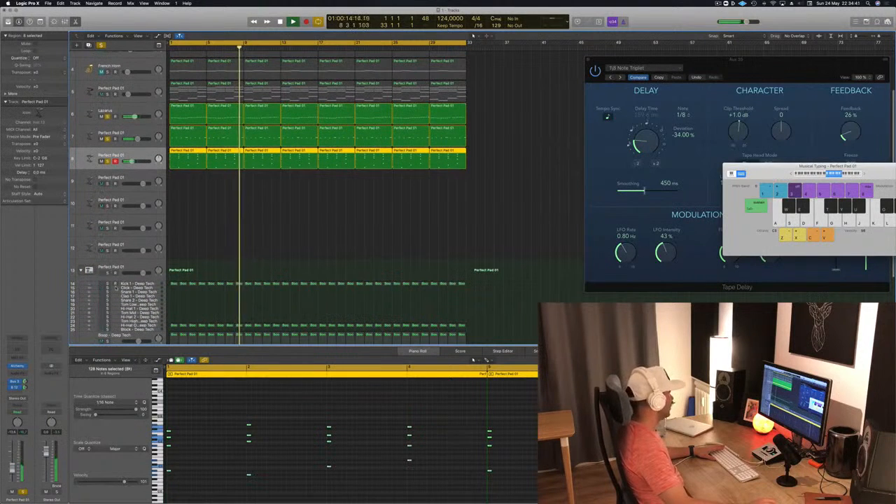
pyautogui.click(108, 284)
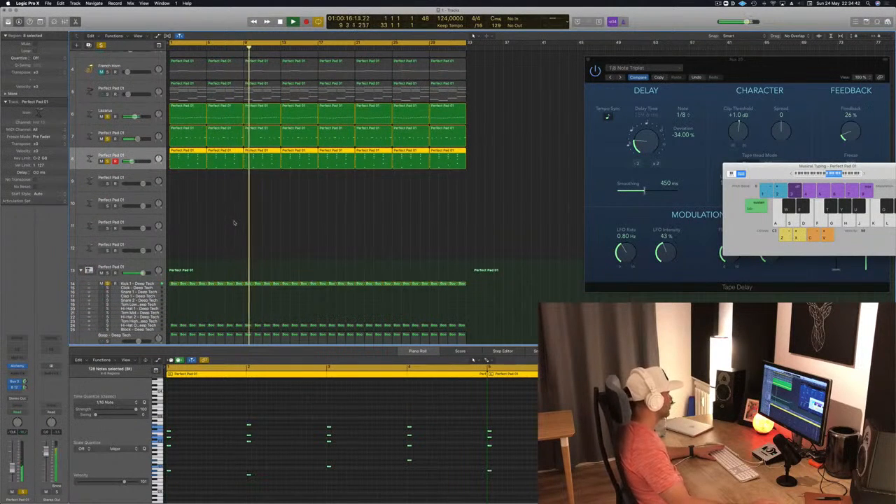
pyautogui.scroll(3, 234, 226)
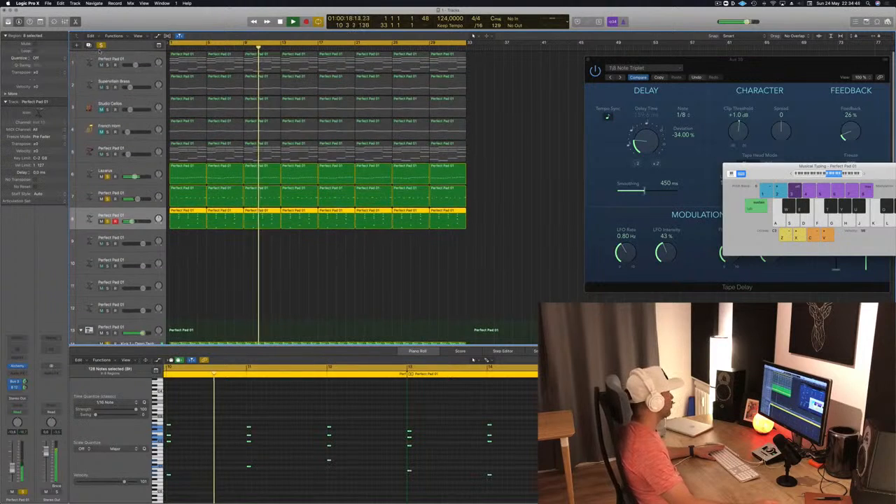
pyautogui.click(108, 154)
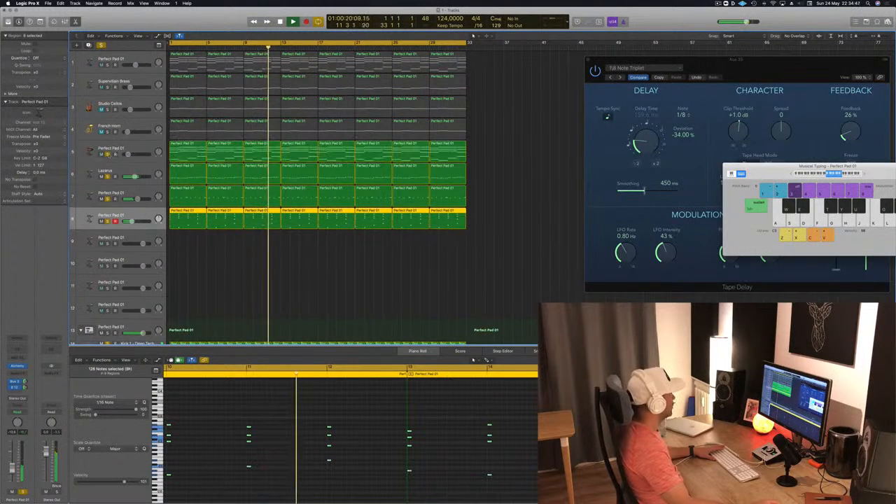
# - Select track 5, clear all track solos and replay the full arrangement from the start
pyautogui.click(140, 149)
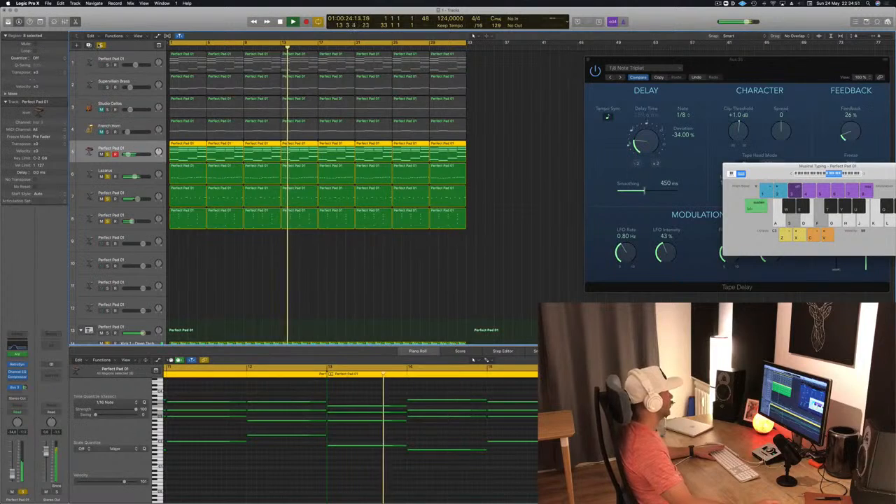
pyautogui.press('ctrl+alt+super+s')
pyautogui.press('Return')
pyautogui.scroll(-5, 259, 297)
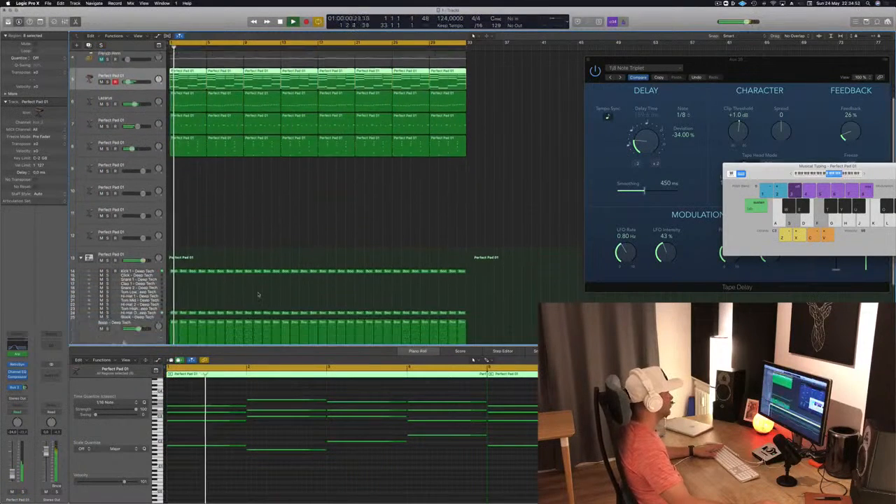
pyautogui.scroll(5, 263, 290)
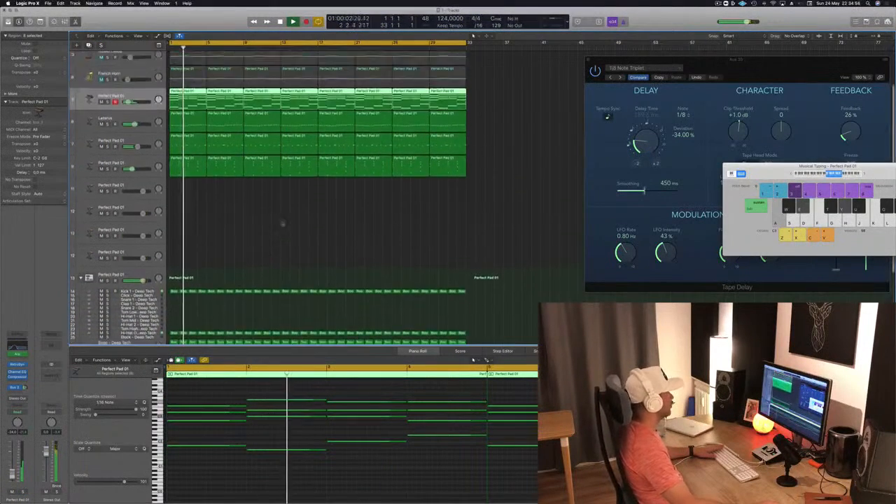
# - Select track 8 and deselect all its regions while the full arrangement plays
pyautogui.click(109, 214)
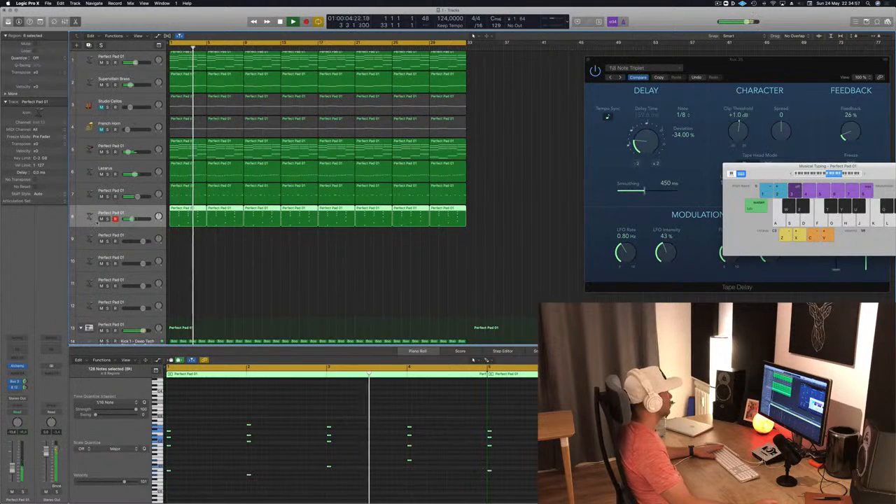
pyautogui.click(298, 261)
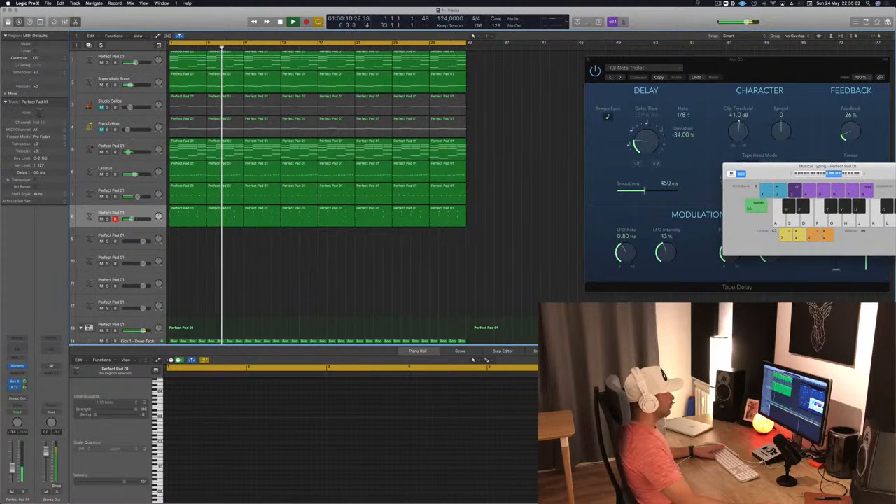
pyautogui.click(718, 4)
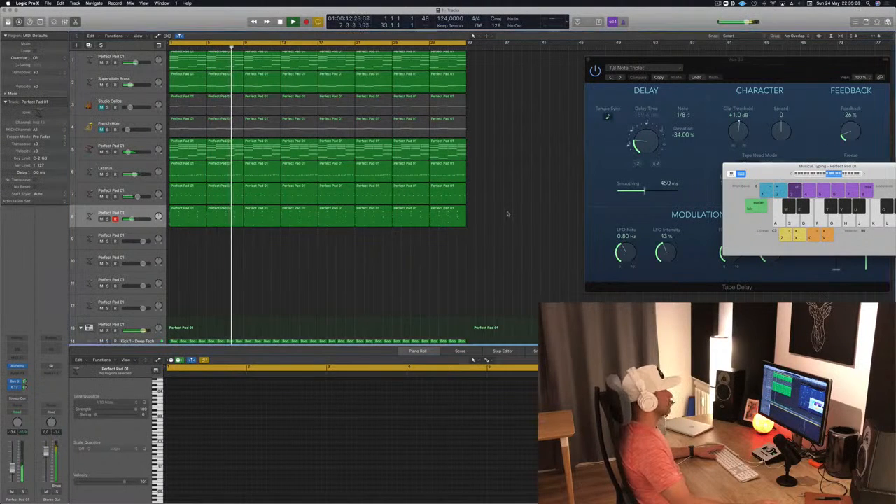
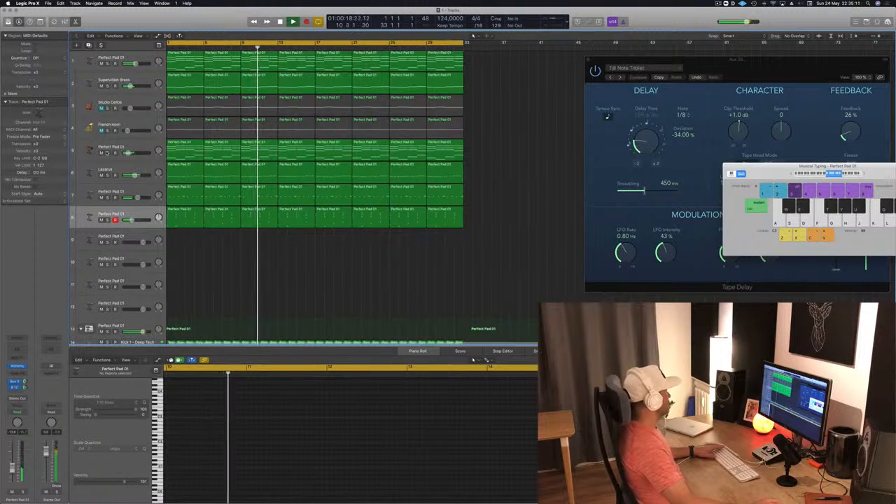
# - Solo track 5 briefly during playback, clear the solo and mute the track
pyautogui.click(107, 153)
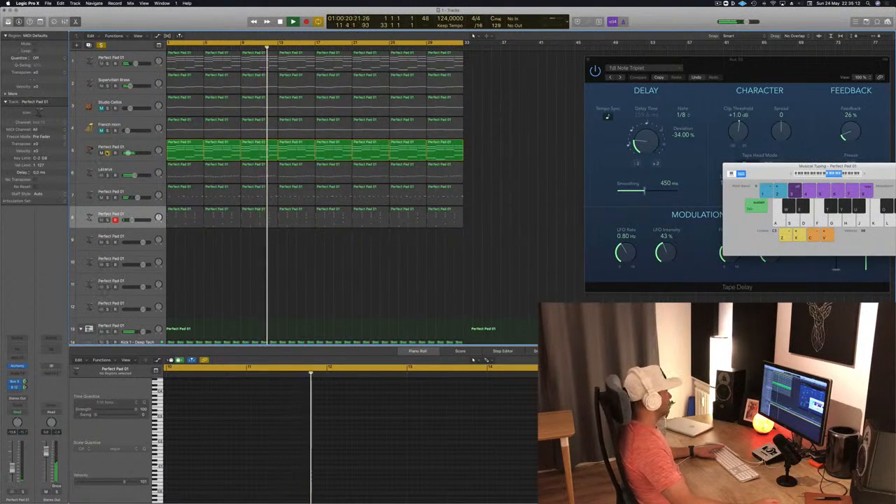
pyautogui.click(108, 153)
pyautogui.click(101, 153)
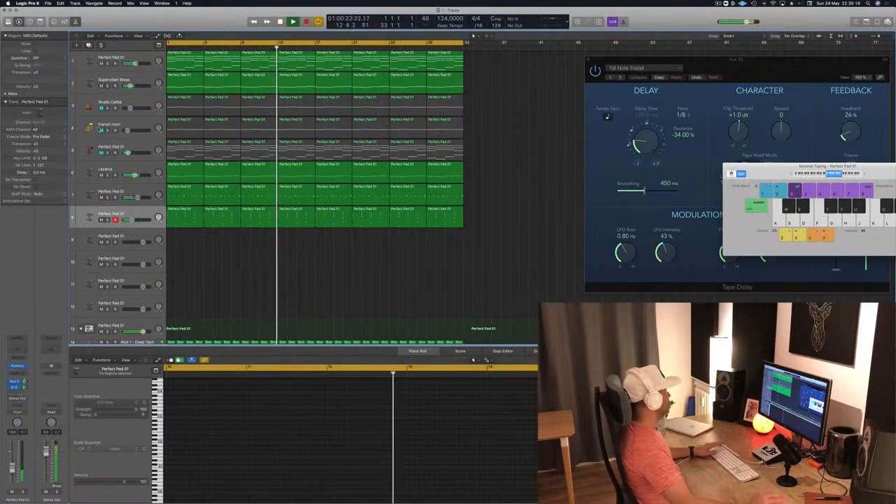
# - Mute track 1, select Supervillain Brass and compare the playback with track 8 muted and unmuted
pyautogui.scroll(1, 104, 67)
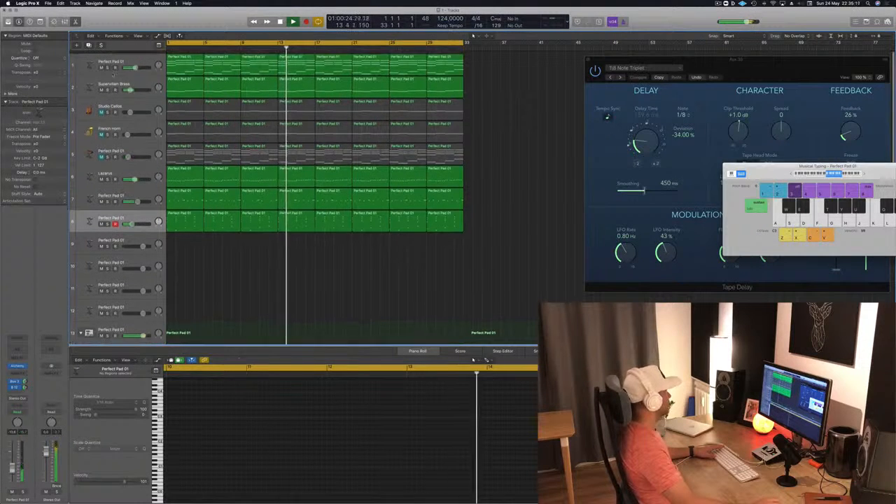
pyautogui.click(101, 64)
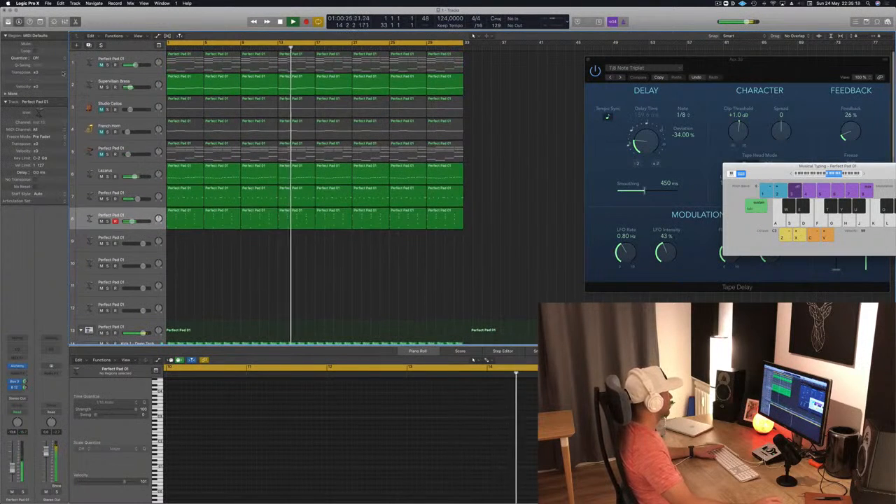
pyautogui.click(147, 81)
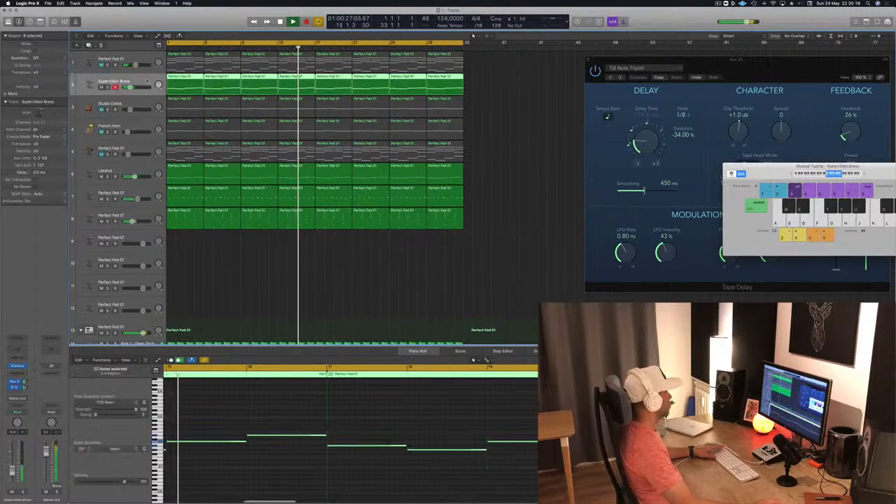
pyautogui.click(101, 221)
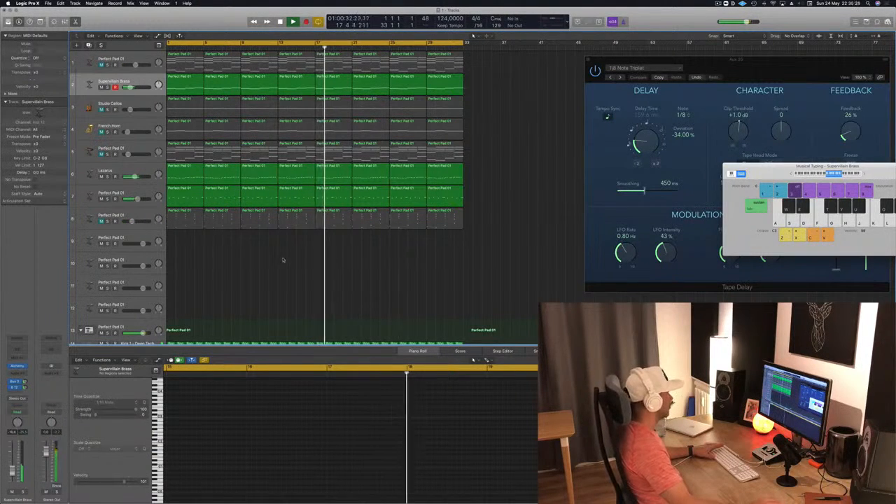
pyautogui.click(102, 222)
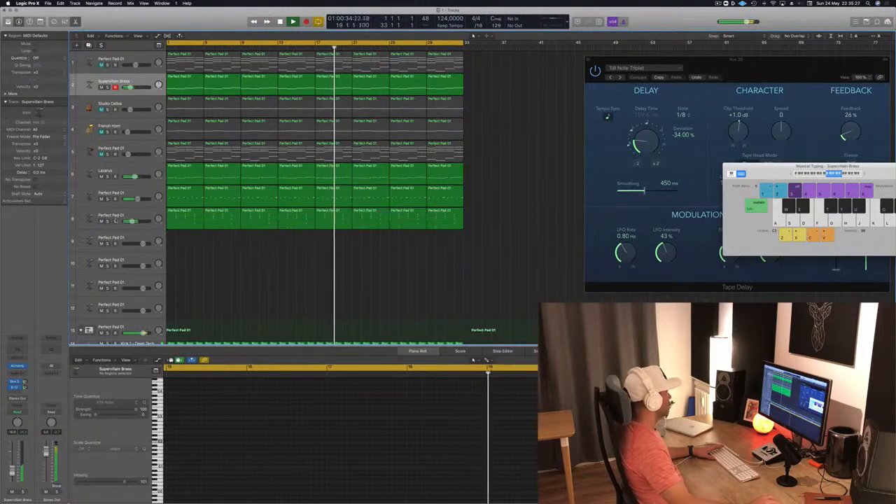
# - Select track 8, open its Alchemy instrument, raise the track's volume slightly and close the instrument window
pyautogui.click(114, 221)
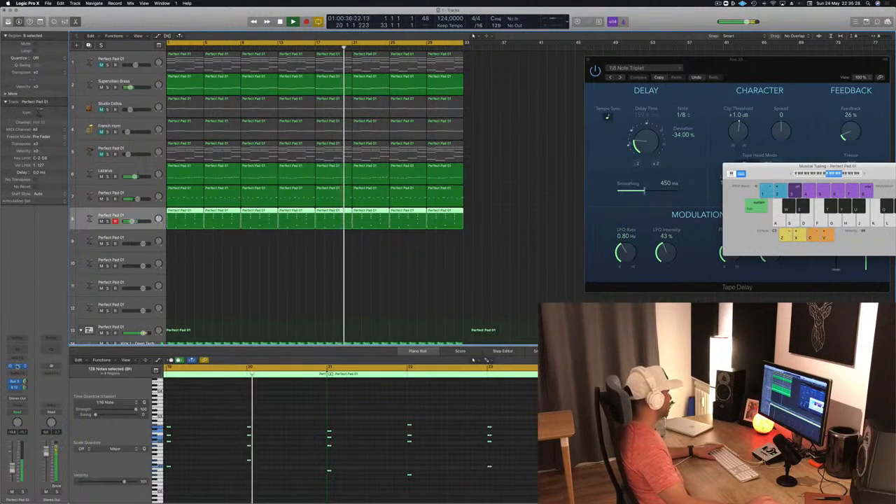
pyautogui.click(18, 367)
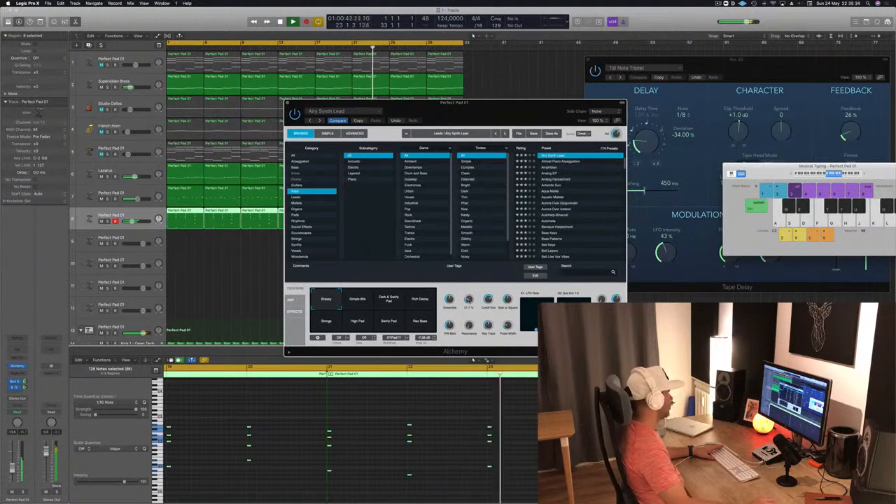
pyautogui.moveTo(12, 471); pyautogui.dragTo(12, 469)
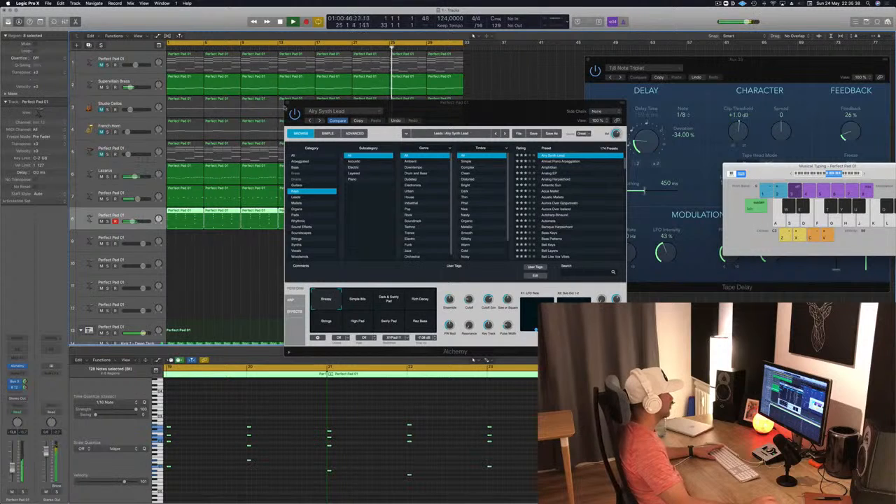
pyautogui.click(287, 103)
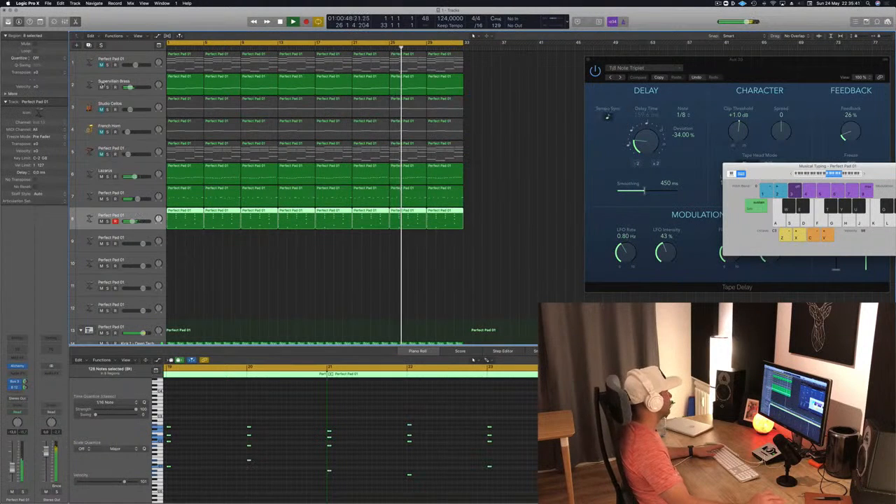
# - Select and unmute track 1, leaving its name as is, and show its Smart Controls
pyautogui.click(130, 60)
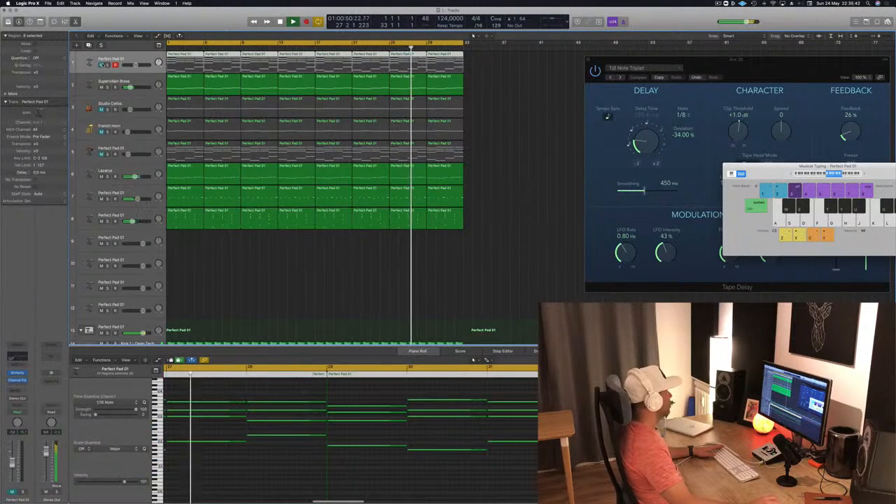
pyautogui.press('m')
pyautogui.doubleClick(116, 59)
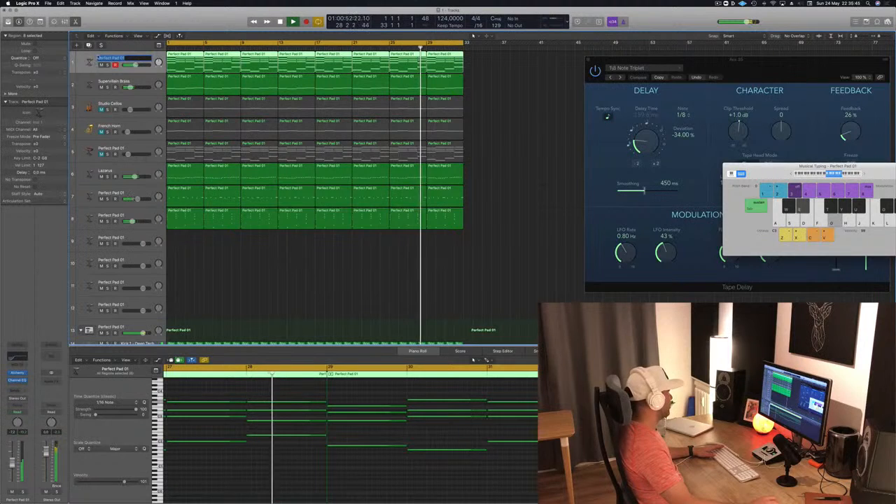
pyautogui.press('Return')
pyautogui.press('b')
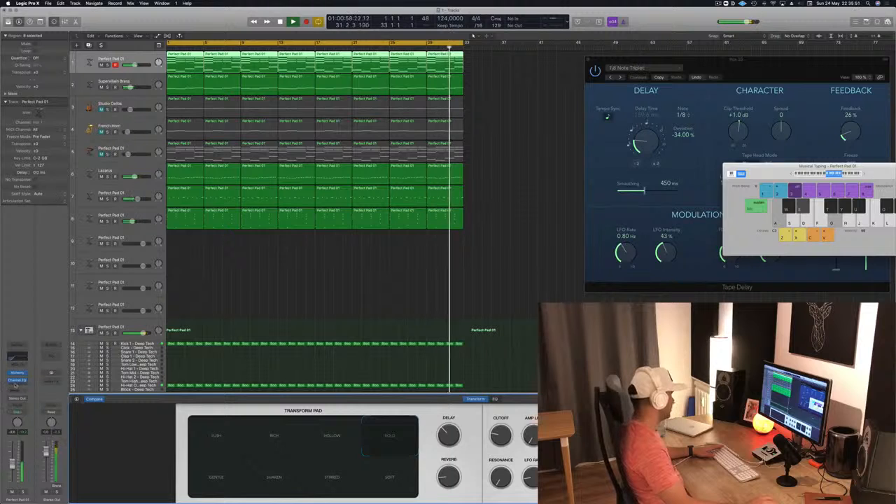
# - Insert a stereo Compressor on track 1 and set its side chain to Bus 11 (SIDECHAIN)
pyautogui.click(19, 385)
pyautogui.moveTo(26, 399)
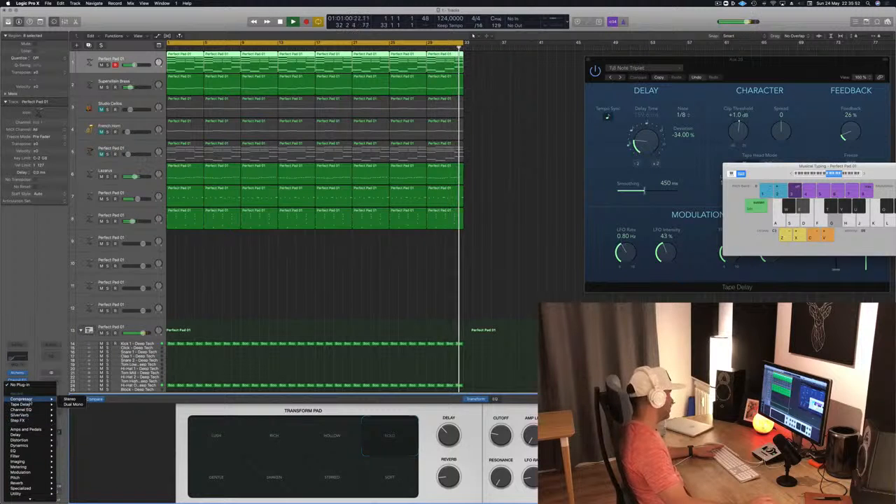
pyautogui.click(70, 399)
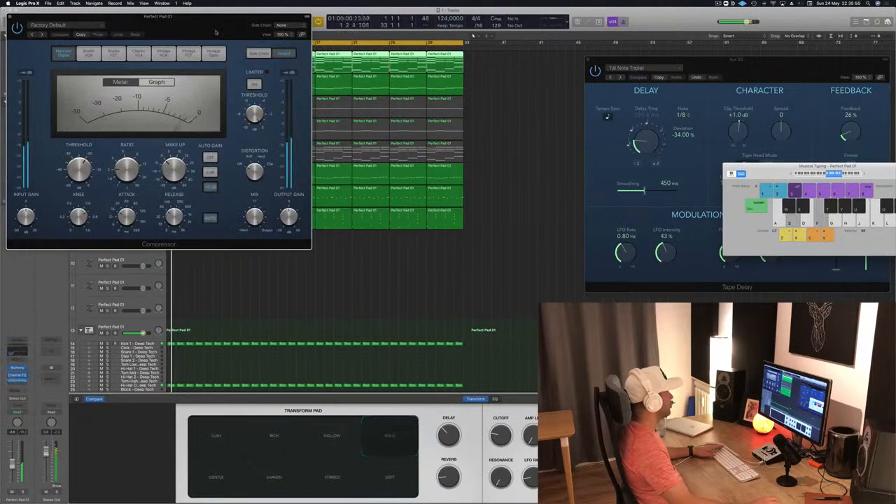
pyautogui.moveTo(130, 10); pyautogui.dragTo(364, 64)
pyautogui.click(518, 75)
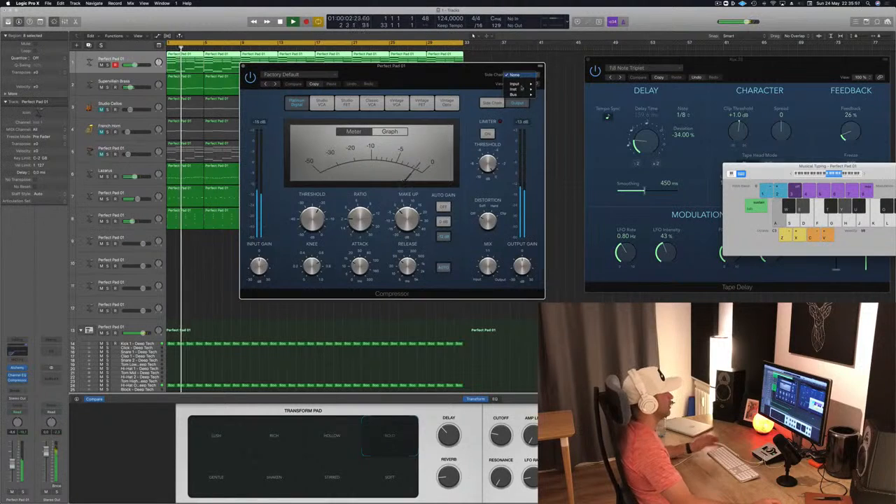
pyautogui.moveTo(514, 94)
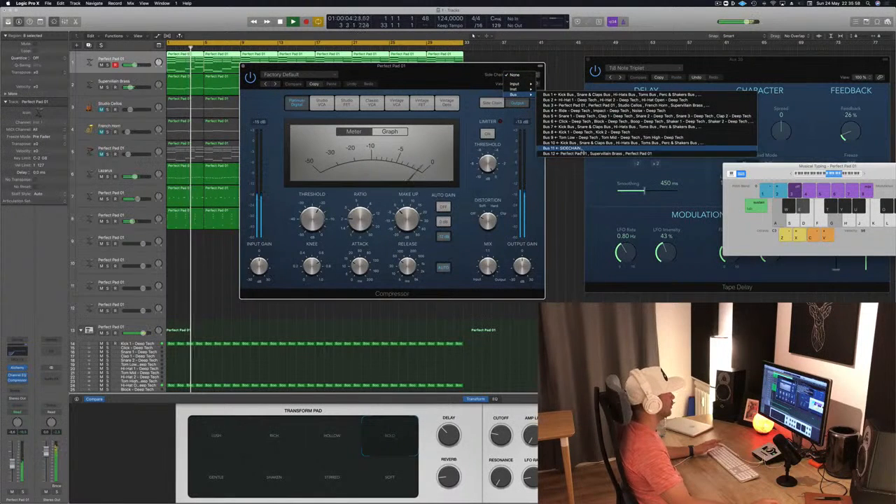
pyautogui.click(581, 148)
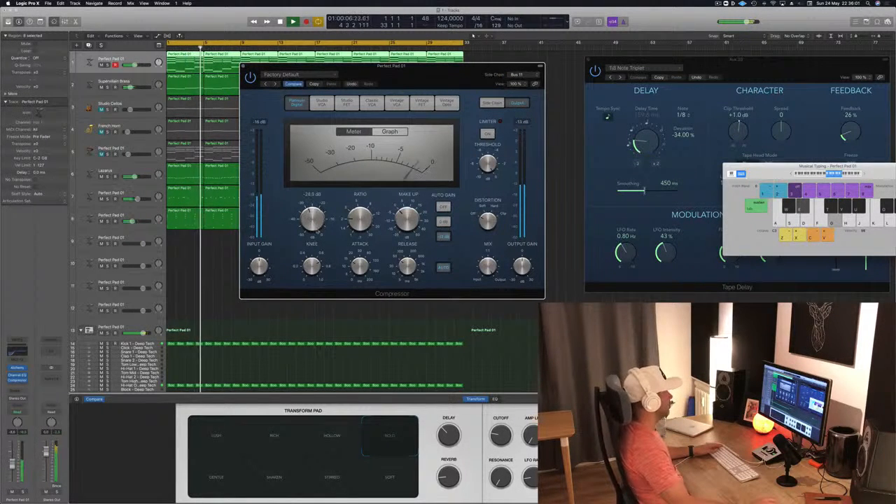
# - Turn off the Compressor's auto release, adjust its ratio and lower track 1's volume
pyautogui.click(447, 269)
pyautogui.moveTo(357, 220); pyautogui.dragTo(362, 205)
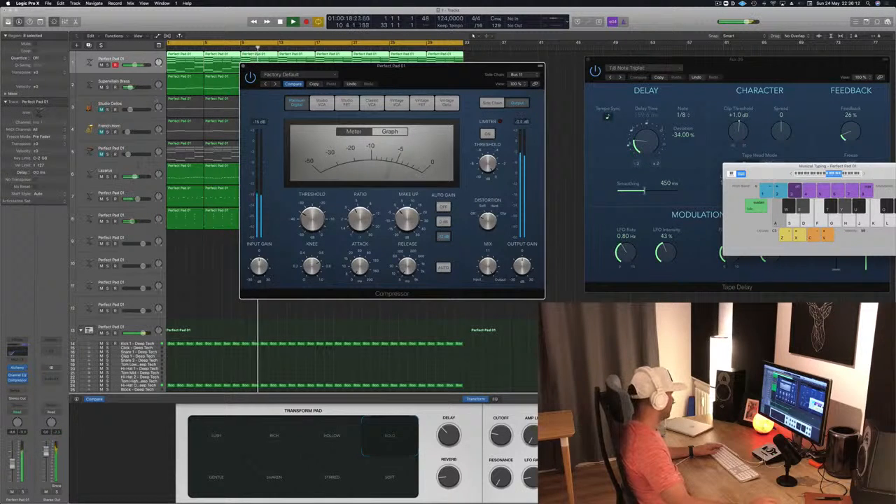
pyautogui.moveTo(12, 466); pyautogui.dragTo(13, 476)
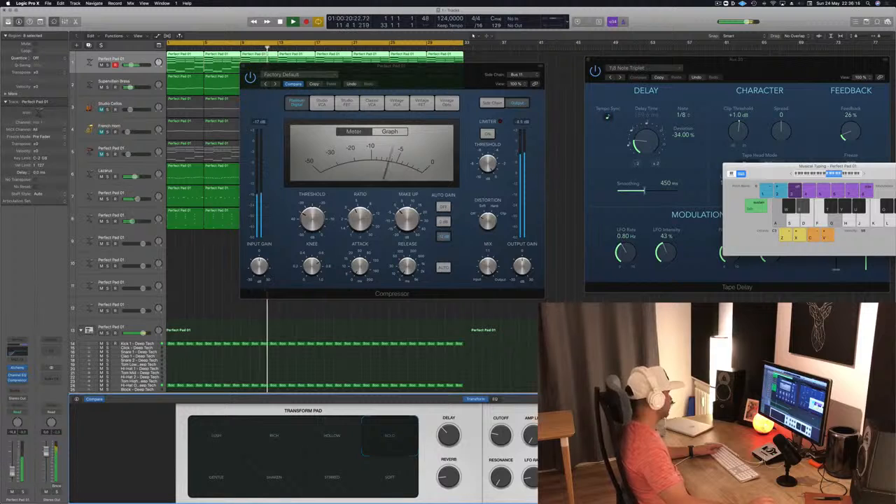
# - Add a Bus 3 send to track 1, close the Compressor window and deselect the regions
pyautogui.click(17, 393)
pyautogui.moveTo(31, 402)
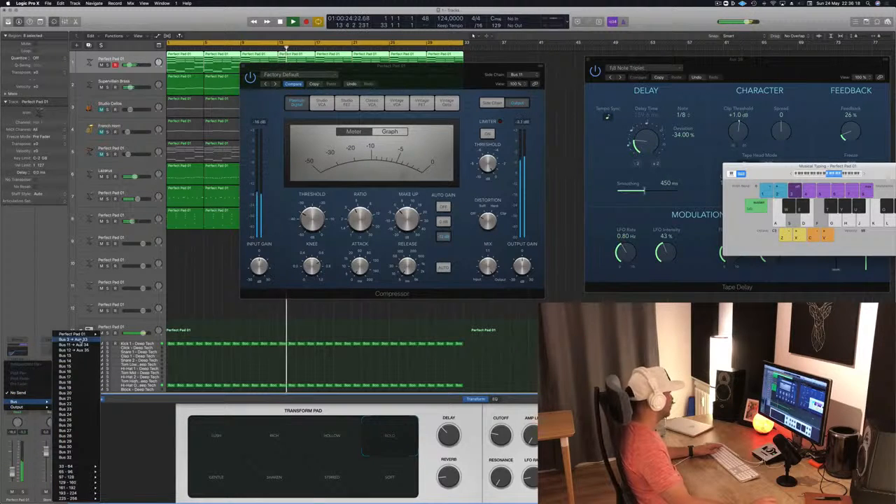
pyautogui.click(76, 339)
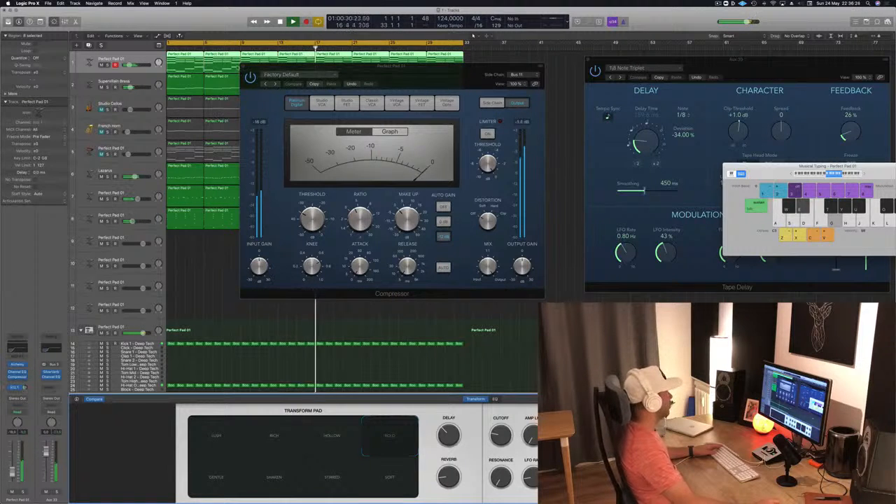
pyautogui.click(243, 66)
pyautogui.click(202, 320)
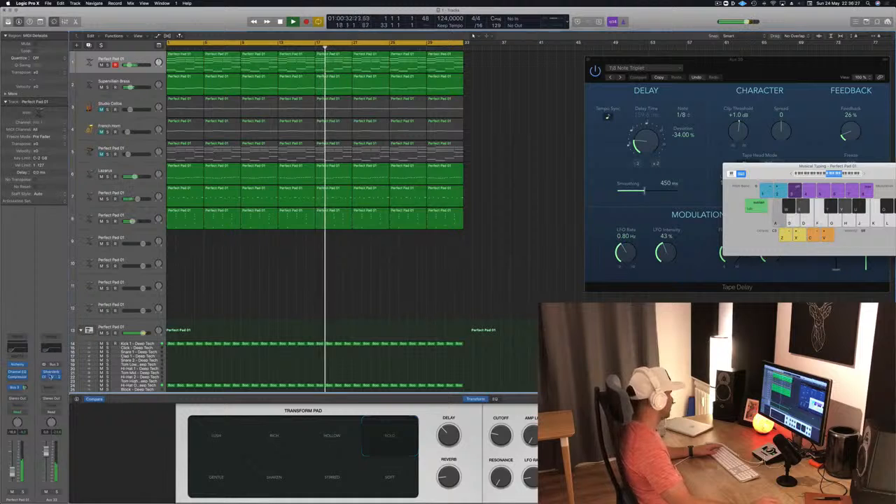
pyautogui.click(52, 372)
pyautogui.click(57, 372)
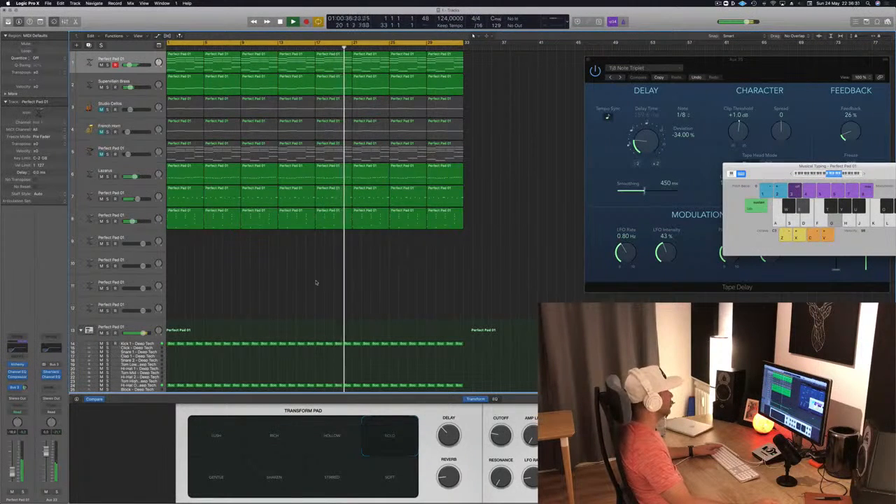
# - Unmute and select Studio Cellos, and add a Channel EQ with a low cut at 405 Hz
pyautogui.scroll(-2, 316, 282)
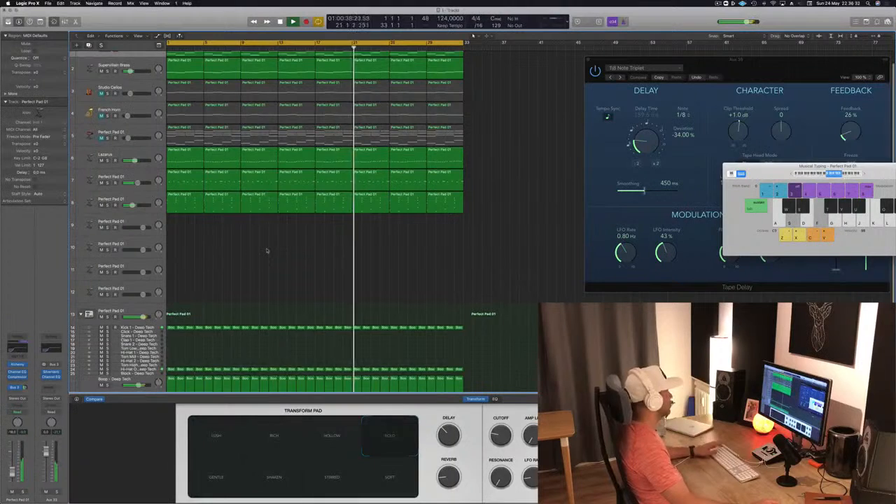
pyautogui.scroll(2, 267, 251)
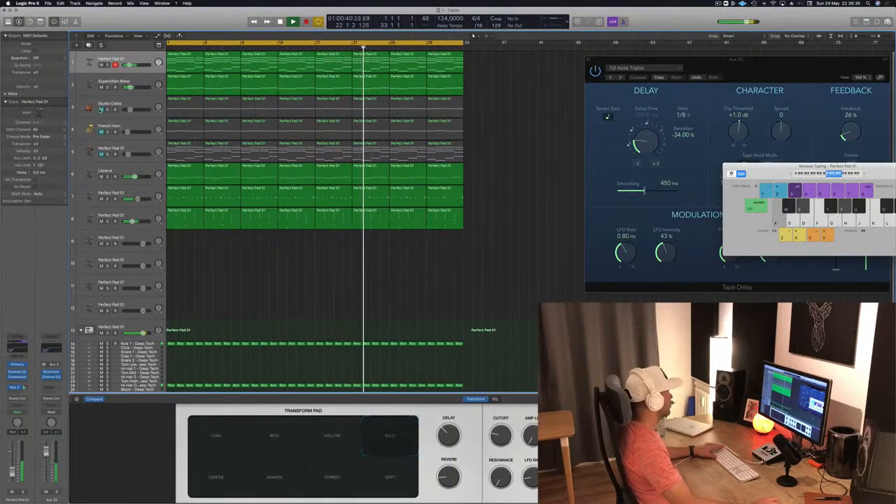
pyautogui.click(126, 110)
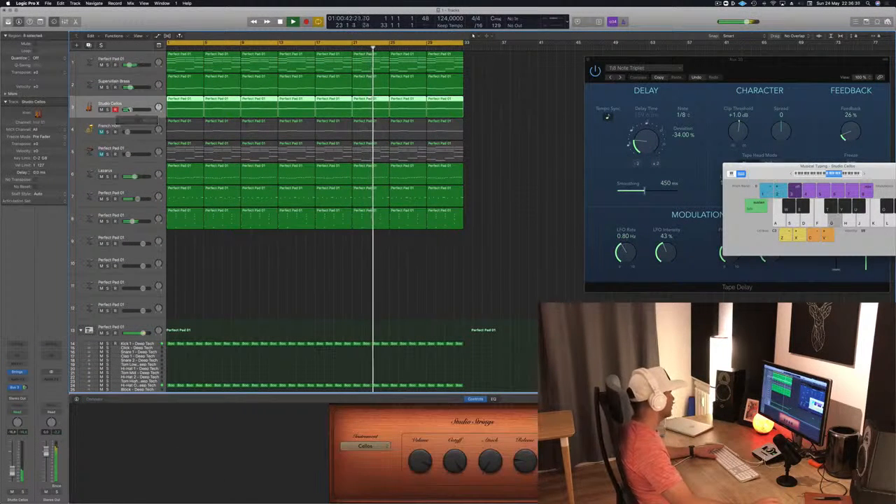
pyautogui.click(18, 346)
pyautogui.click(45, 51)
pyautogui.moveTo(31, 131); pyautogui.dragTo(249, 118)
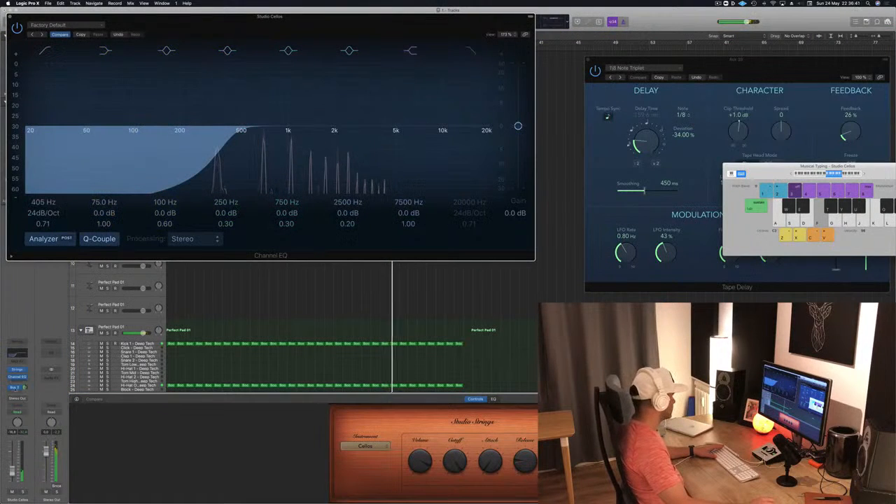
# - Add a Bus 12 tape delay send to Studio Cellos, raise its send level and close the Channel EQ
pyautogui.click(17, 388)
pyautogui.moveTo(15, 401)
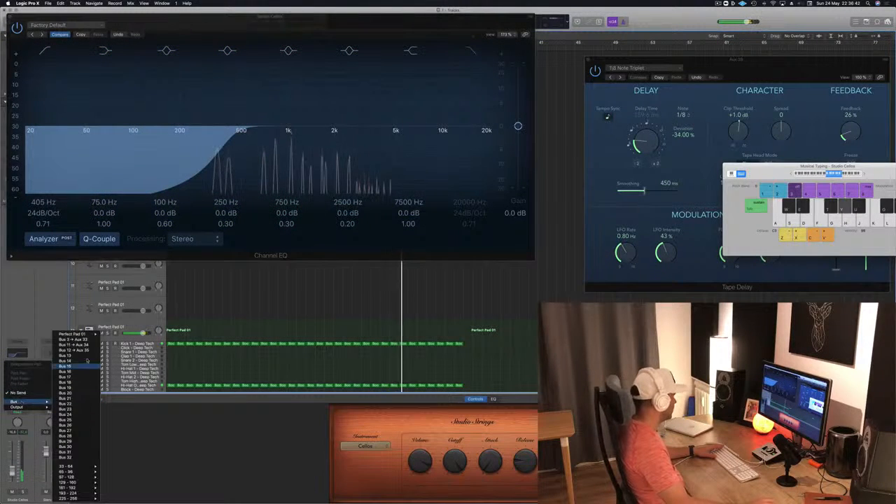
pyautogui.click(83, 345)
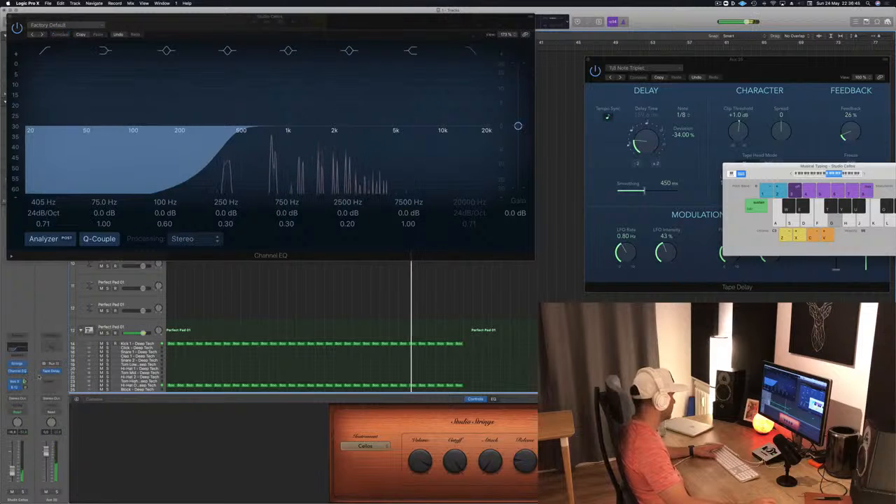
pyautogui.press('f')
pyautogui.moveTo(25, 387); pyautogui.dragTo(31, 380)
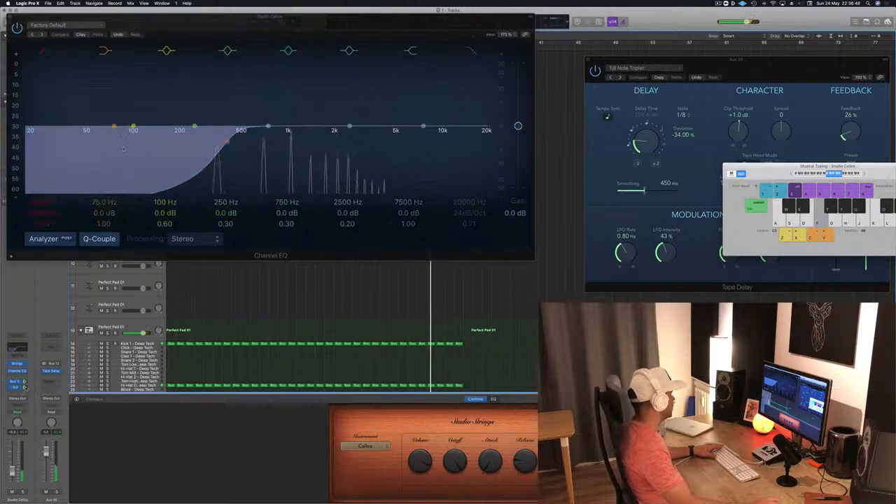
pyautogui.click(9, 17)
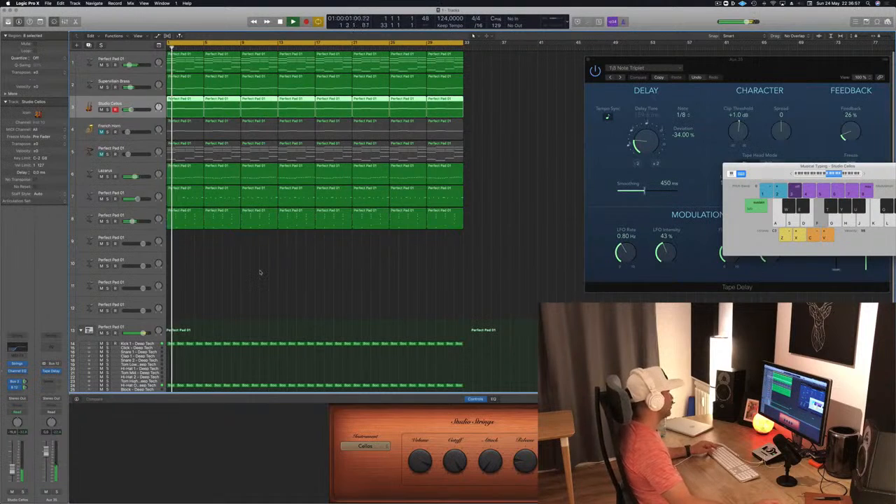
# - Select track 8, mute track 1 and add a new track with track 8's setup directly below it
pyautogui.scroll(2, 259, 271)
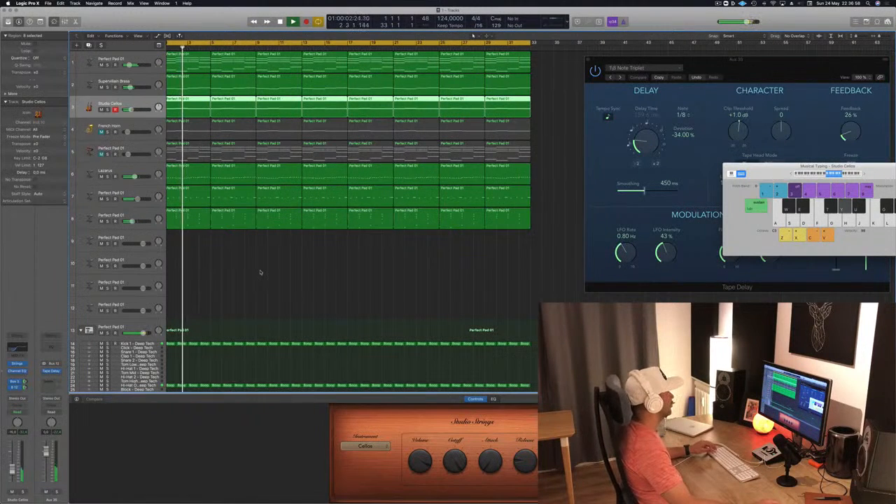
pyautogui.click(98, 216)
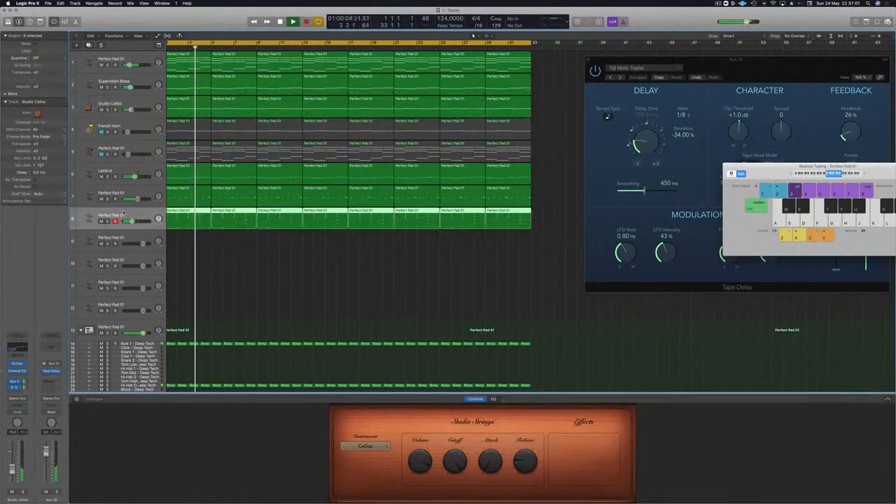
pyautogui.click(102, 64)
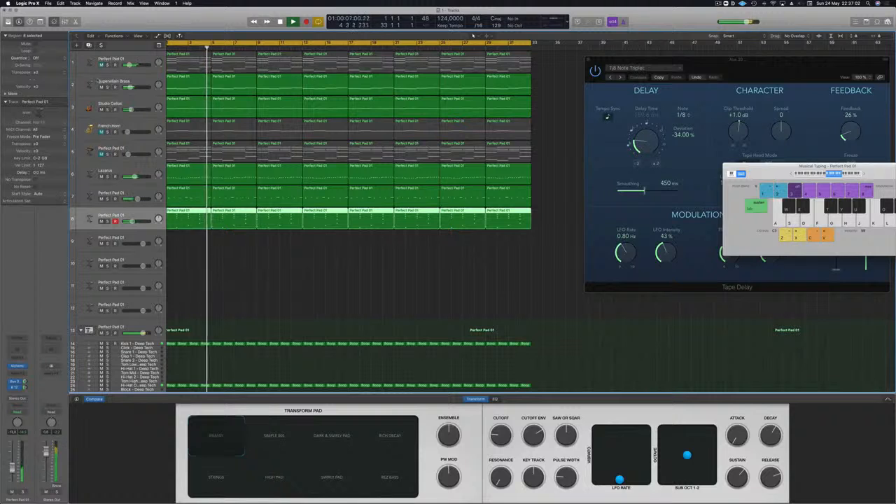
pyautogui.click(88, 46)
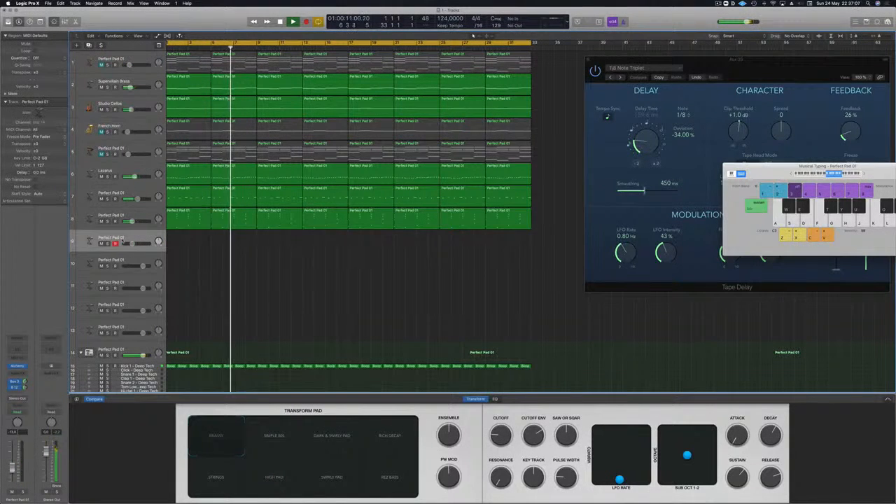
# - Open the Alchemy synth on track 9, place its window over the arrangement and browse the Leads presets
pyautogui.click(18, 367)
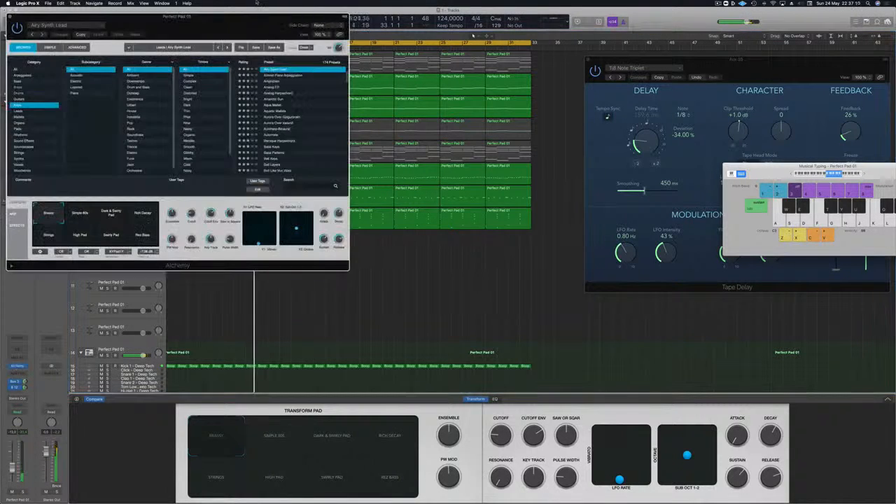
pyautogui.moveTo(198, 27); pyautogui.dragTo(406, 82)
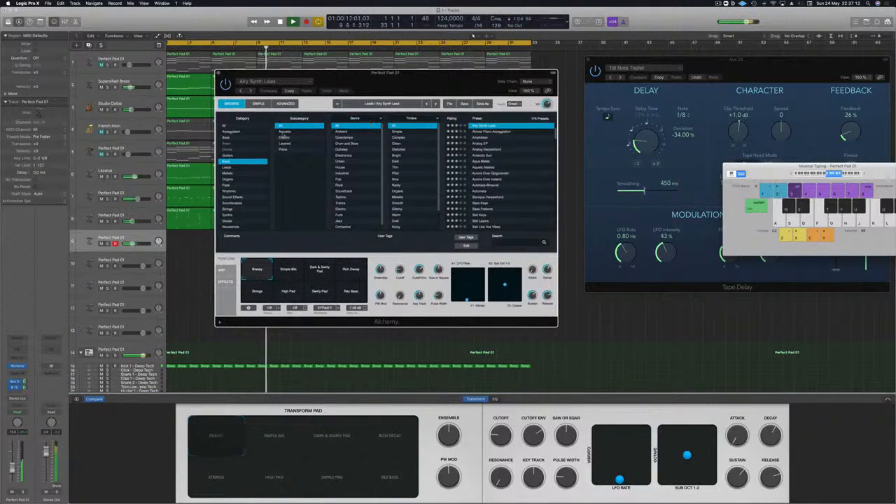
pyautogui.click(229, 167)
pyautogui.scroll(-8, 502, 168)
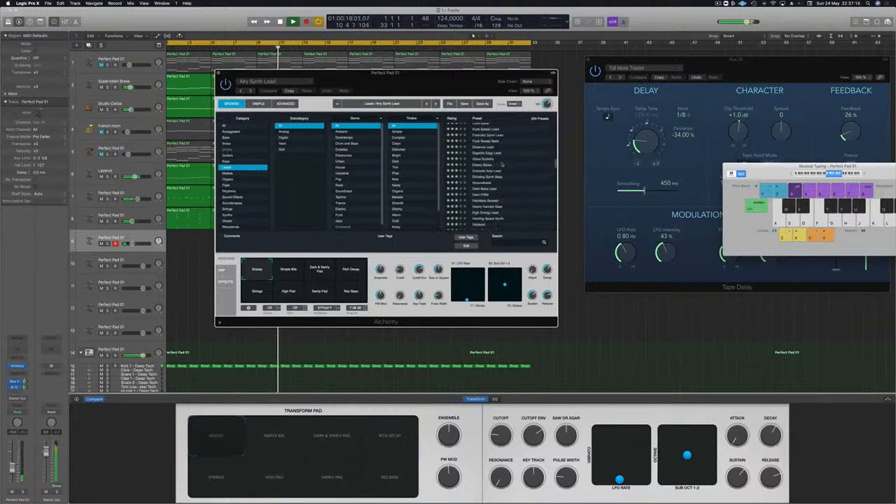
# - Load the Grinding Synth Bass preset, move the Musical Typing keyboard clear of Alchemy and try some notes
pyautogui.click(489, 177)
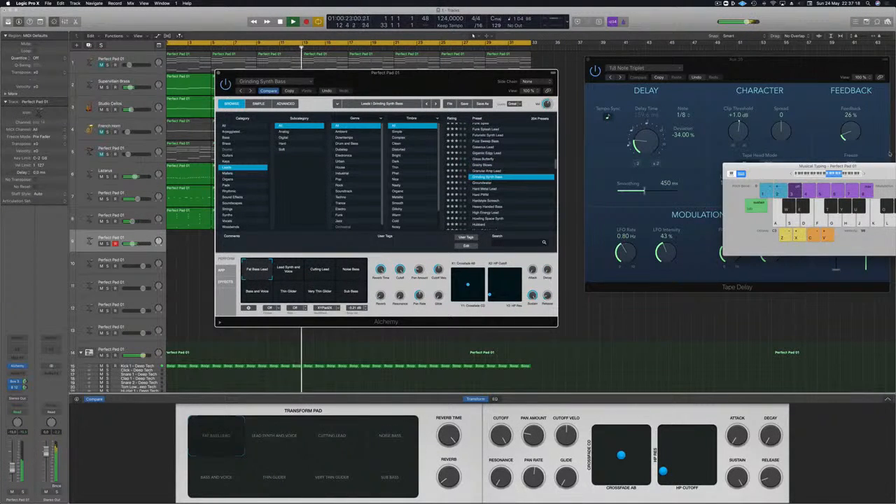
pyautogui.moveTo(878, 169); pyautogui.dragTo(746, 48)
pyautogui.press('k')
pyautogui.press('l')
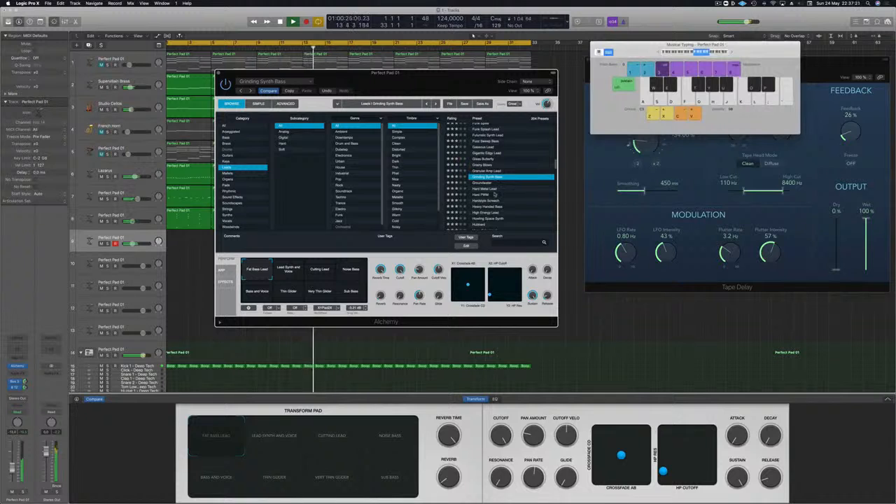
# - Audition the Hard Metal Lead preset with a few notes
pyautogui.click(494, 189)
pyautogui.press('k')
pyautogui.press('l')
pyautogui.press(';')
pyautogui.press('h')
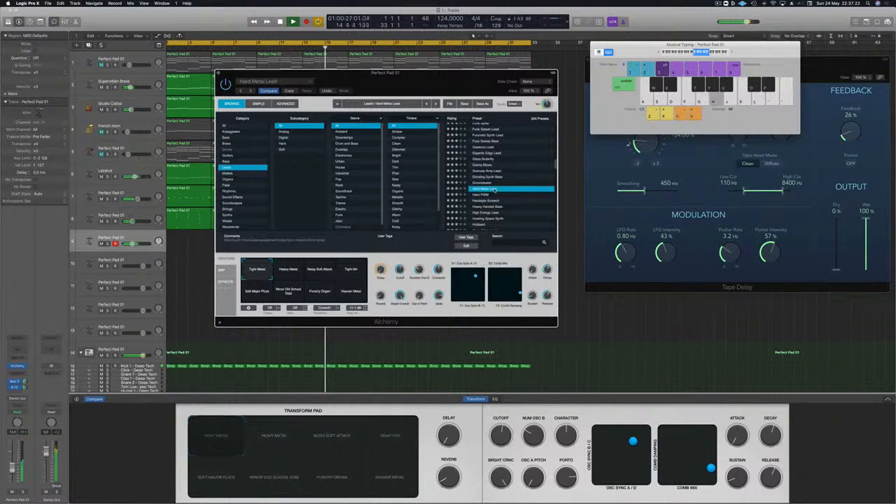
# - Audition the Hard PWM and Heavy Handed Bass presets with a few notes
pyautogui.click(482, 195)
pyautogui.press('k')
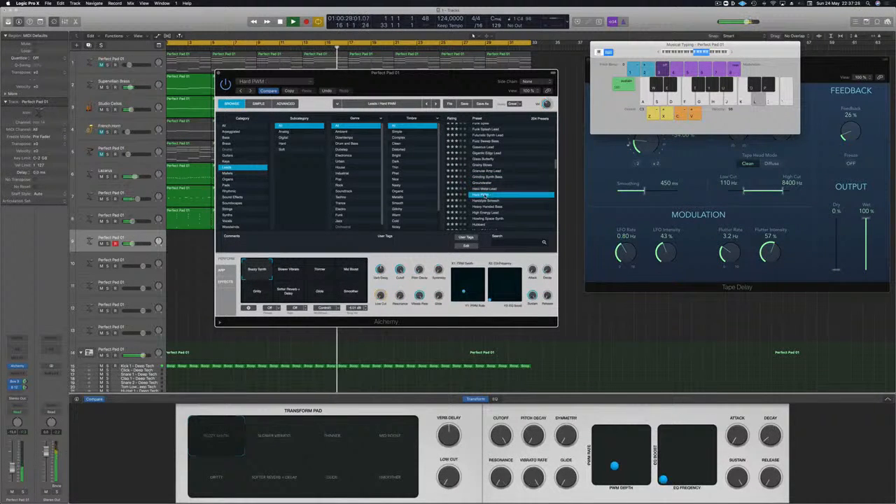
pyautogui.press('h')
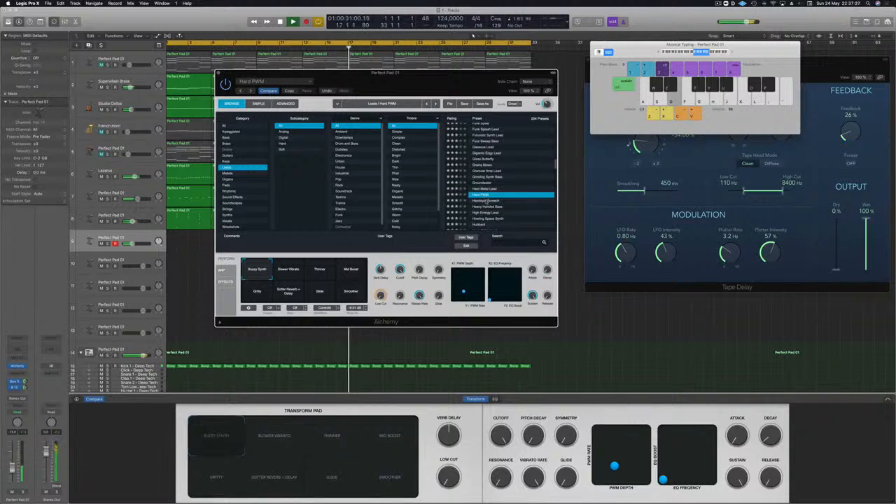
pyautogui.click(487, 208)
pyautogui.press('g')
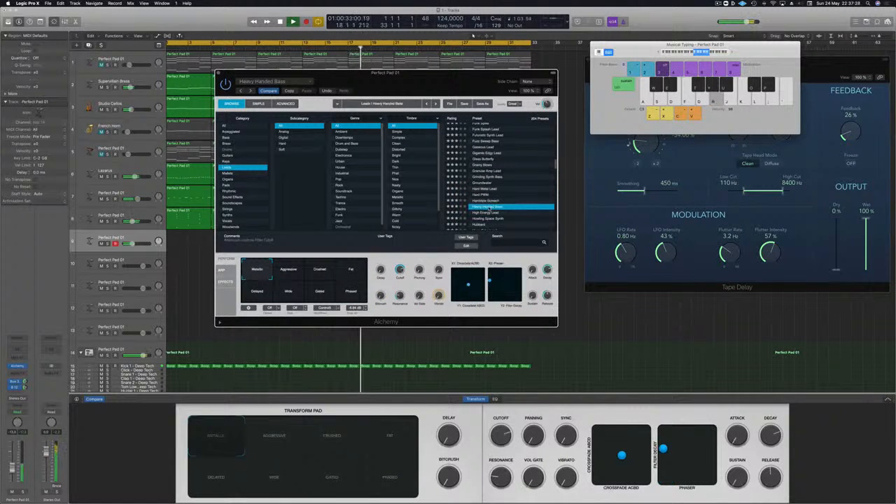
# - Audition the High Energy Lead, Howling Space Synth and Hubbard presets in turn
pyautogui.click(489, 211)
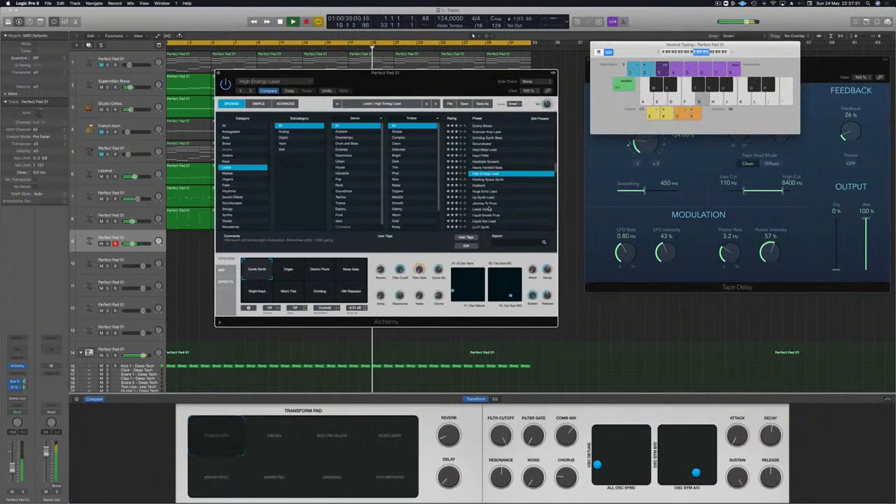
pyautogui.press('Down')
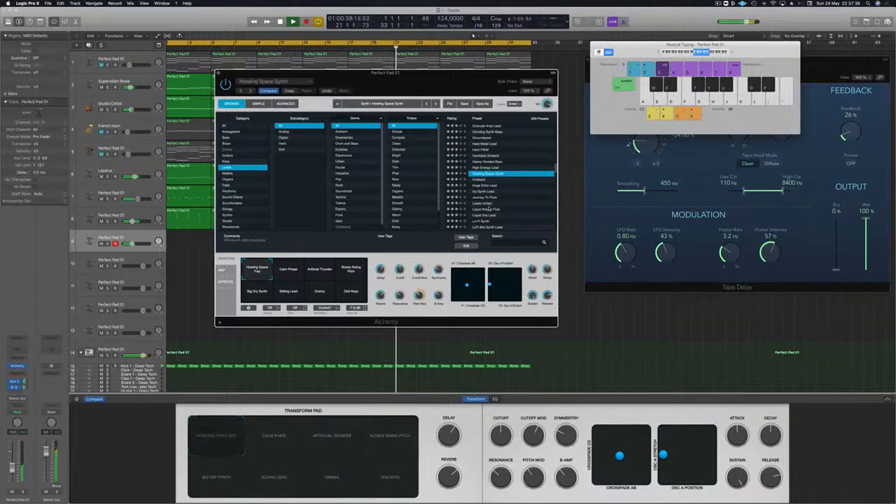
pyautogui.press('Down')
pyautogui.press('g')
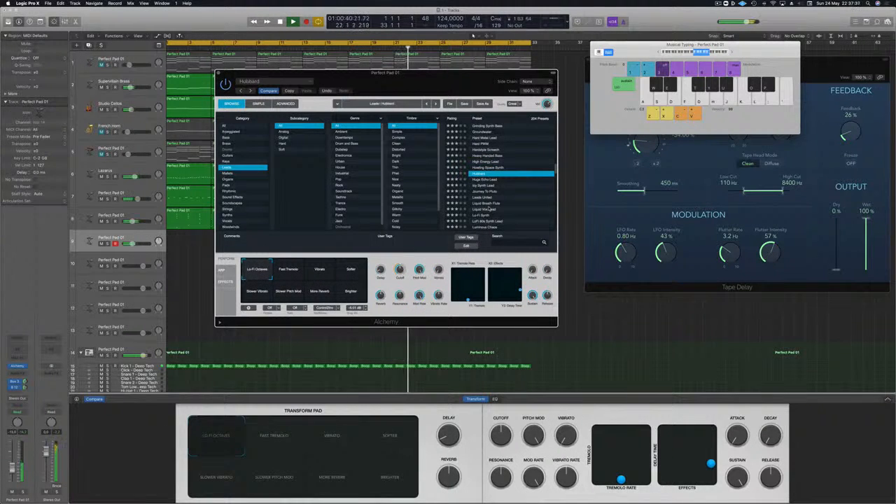
# - Load the Huge Echo Lead preset, play notes with it and raise track 9's volume
pyautogui.press('Down')
pyautogui.press('g')
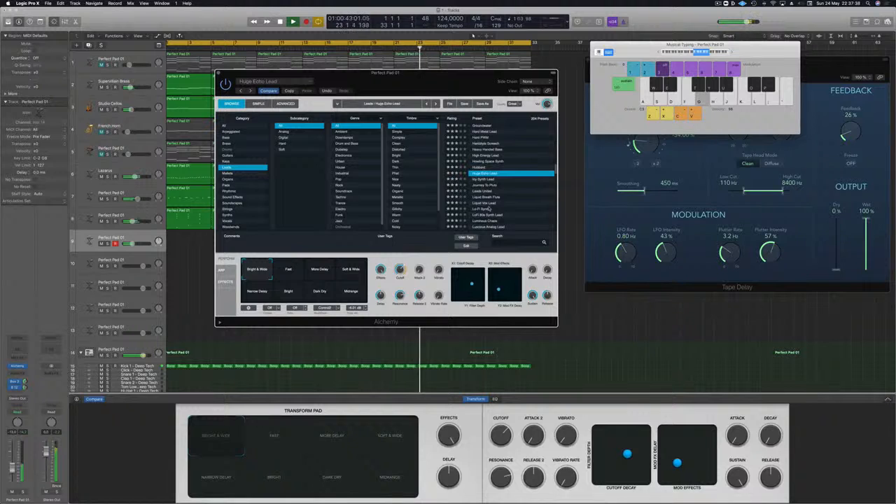
pyautogui.press('j')
pyautogui.press('k')
pyautogui.press('l')
pyautogui.moveTo(12, 468); pyautogui.dragTo(12, 464)
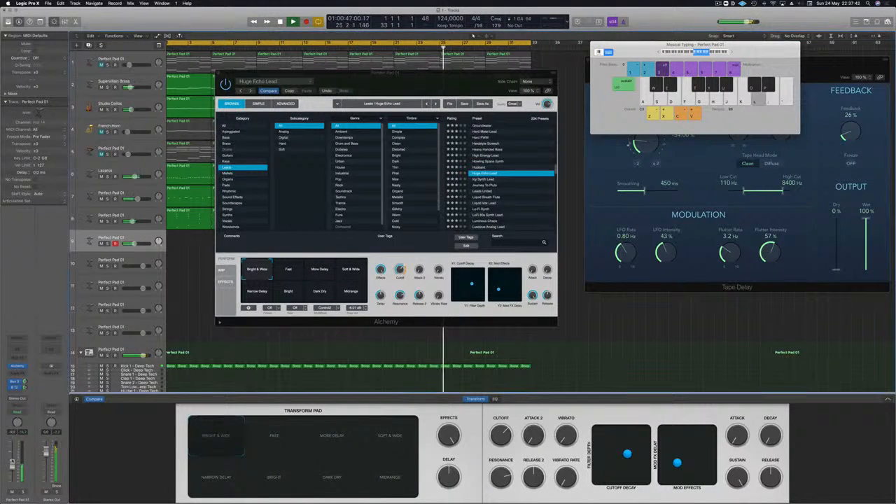
# - Play Huge Echo Lead notes in a different octave range and return to the original range
pyautogui.press('k')
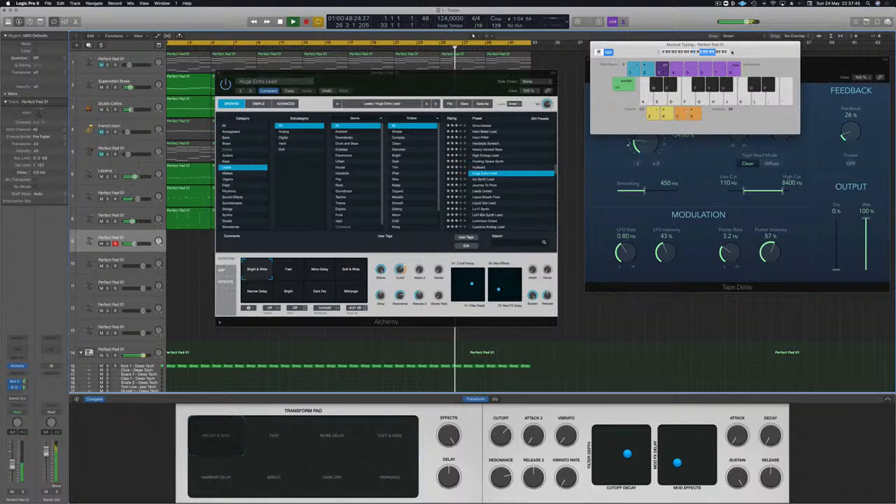
pyautogui.press('j')
pyautogui.press('k')
pyautogui.press('j')
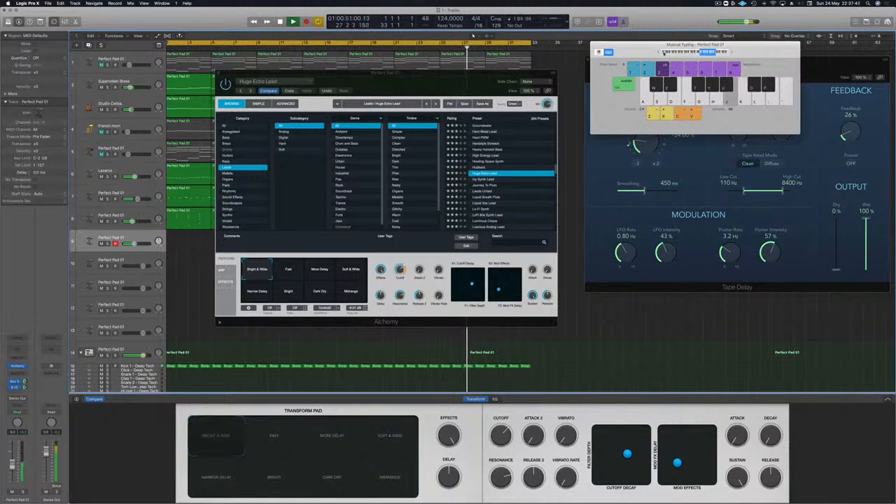
pyautogui.press('j')
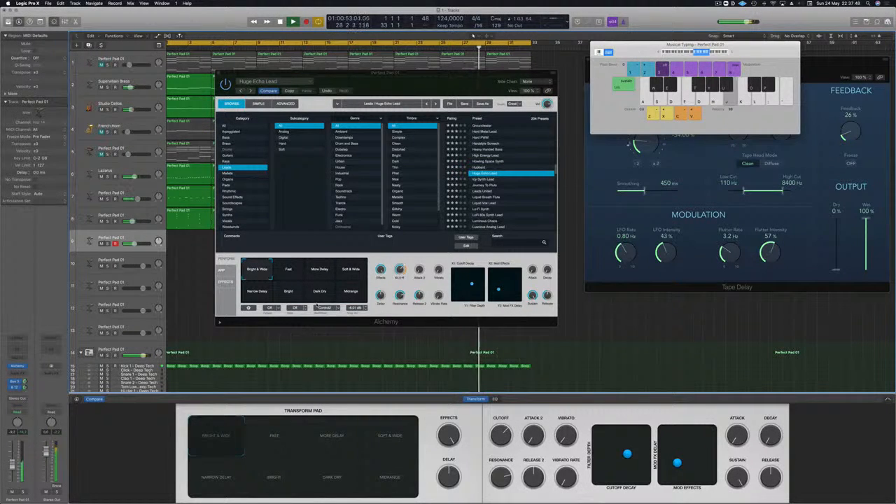
# - Compare Huge Echo Lead's Fast, More Delay, Soft & Wide and Narrow Delay variations while playing notes
pyautogui.click(293, 271)
pyautogui.click(322, 269)
pyautogui.press('k')
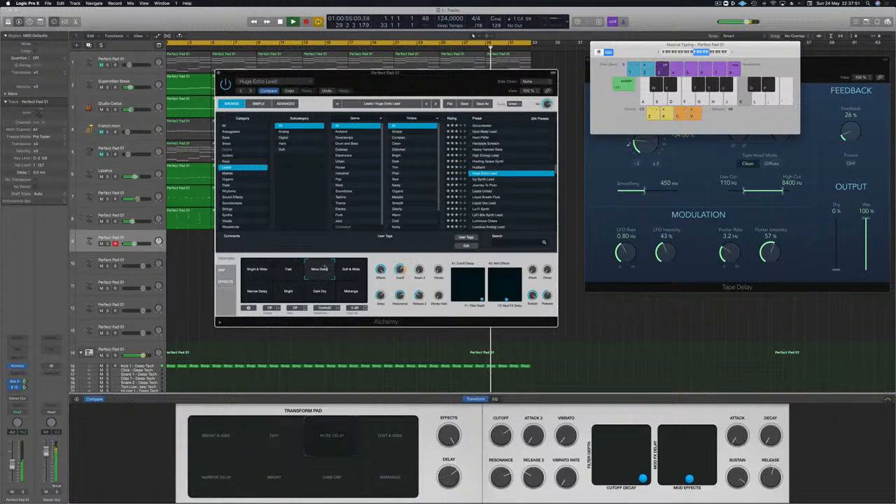
pyautogui.click(352, 270)
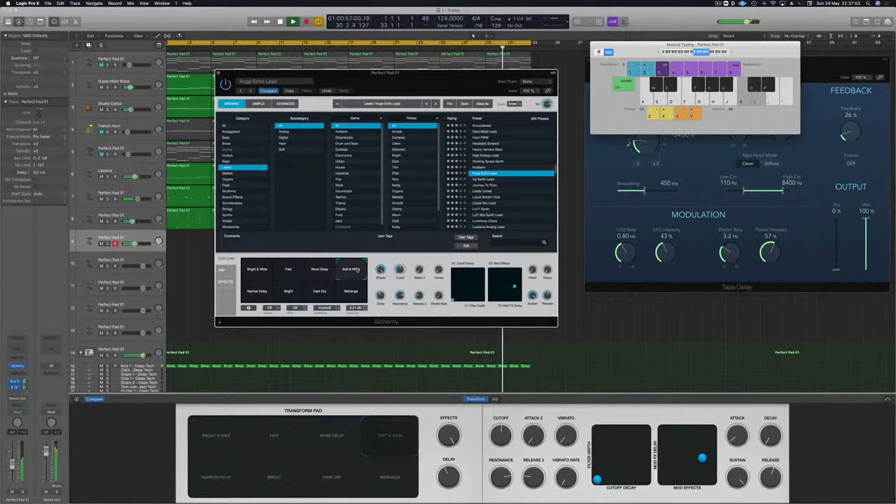
pyautogui.press("'")
pyautogui.click(244, 293)
# - Audition the Icy Synth Lead preset and Journey To Pluto, including the latter's Thinner variation
pyautogui.click(483, 180)
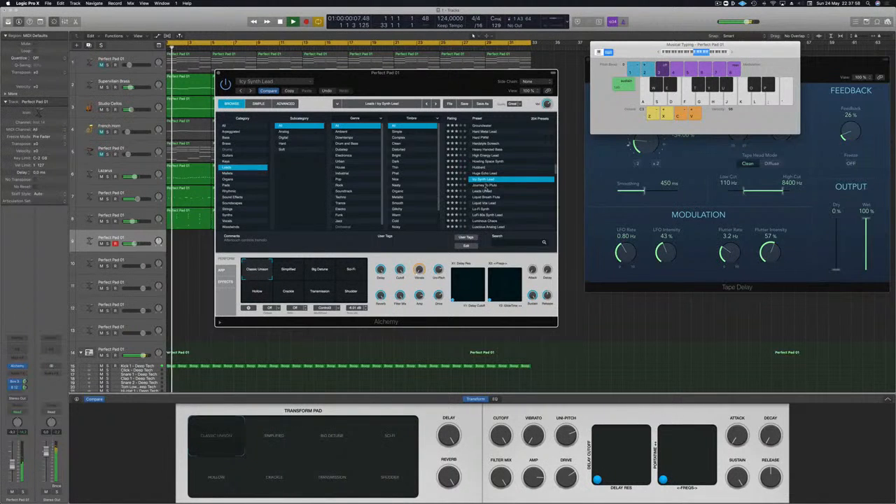
pyautogui.click(486, 186)
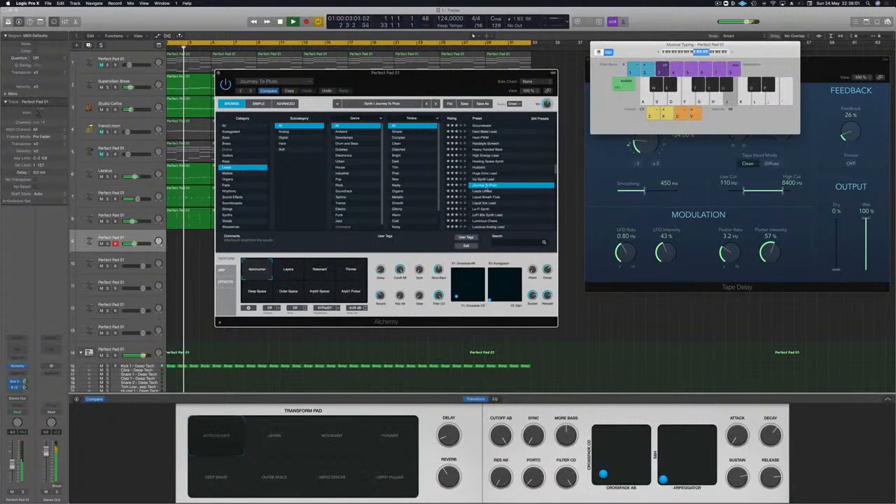
pyautogui.press('f')
pyautogui.click(358, 271)
pyautogui.press('h')
# - Load the Leads United preset, try a note and lower track 9's volume
pyautogui.click(485, 191)
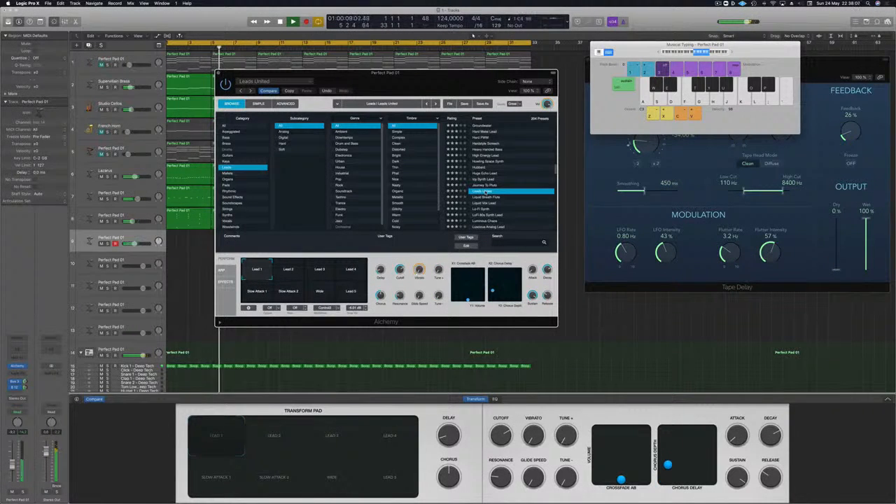
pyautogui.press('f')
pyautogui.moveTo(12, 466); pyautogui.dragTo(12, 470)
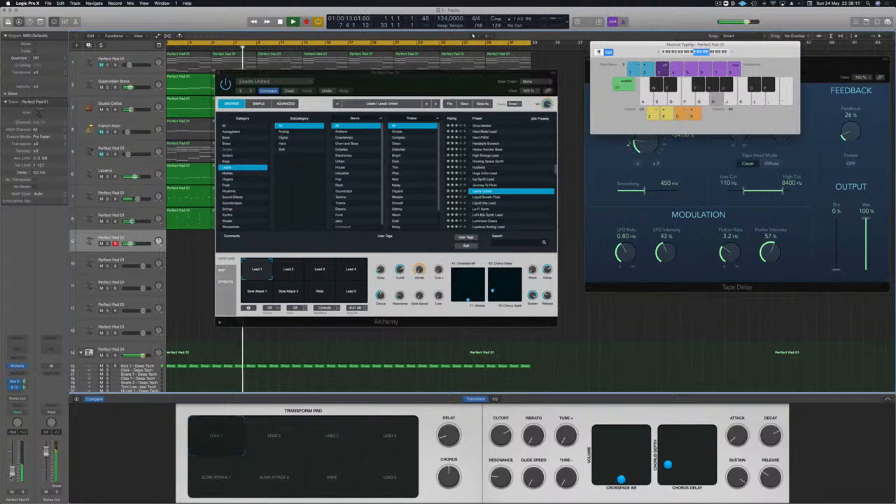
# - Compare Leads United's Lead 2, Lead 3, Lead 4, Wide, Slow Attack 1 and Slow Attack 2 variations while playing notes
pyautogui.click(287, 273)
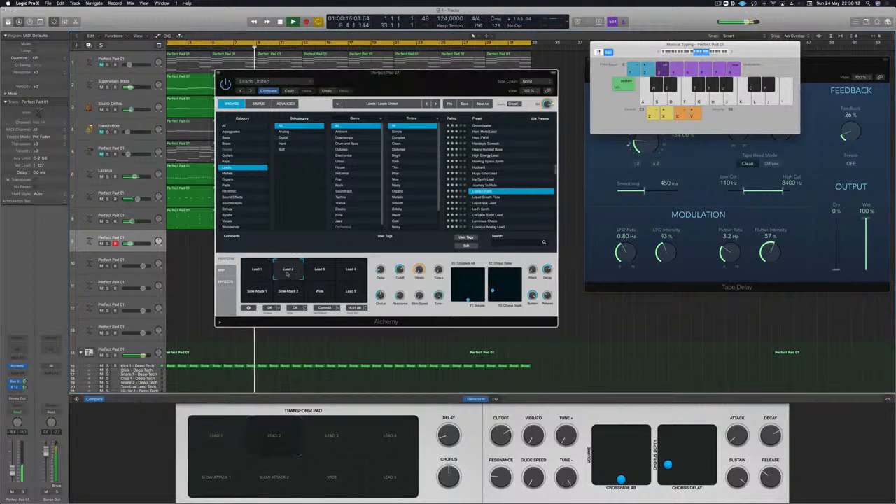
pyautogui.click(325, 271)
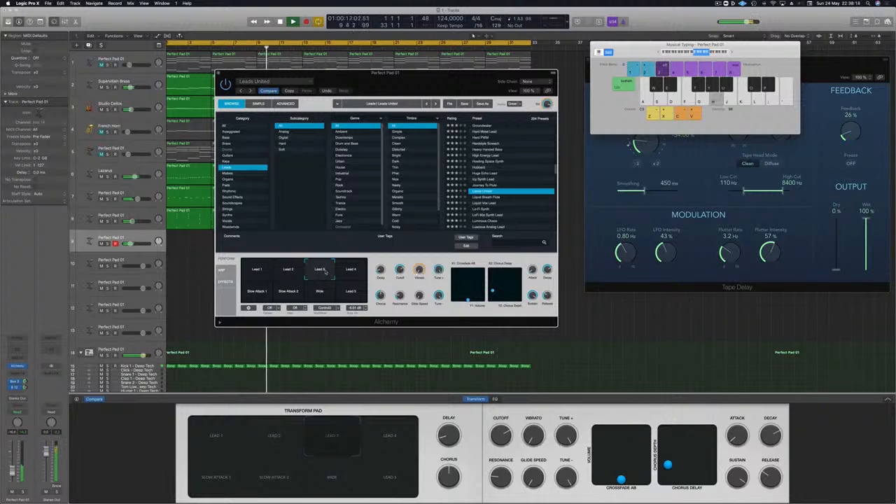
pyautogui.click(358, 273)
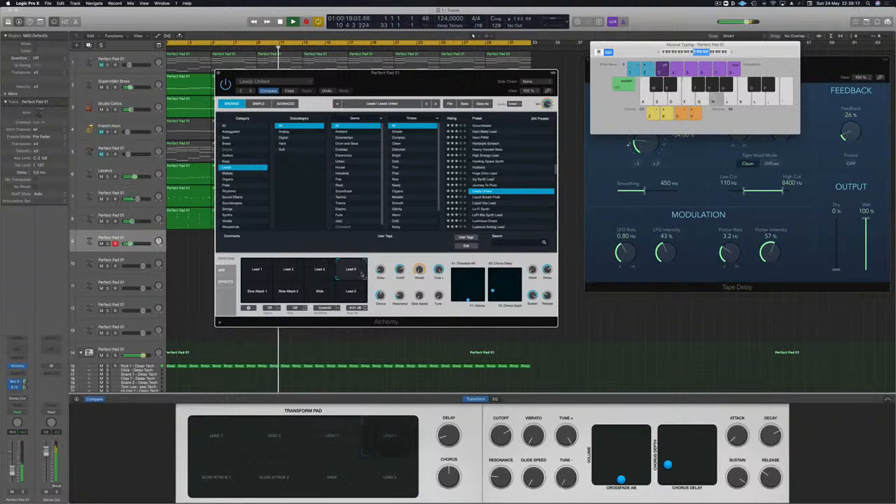
pyautogui.click(325, 298)
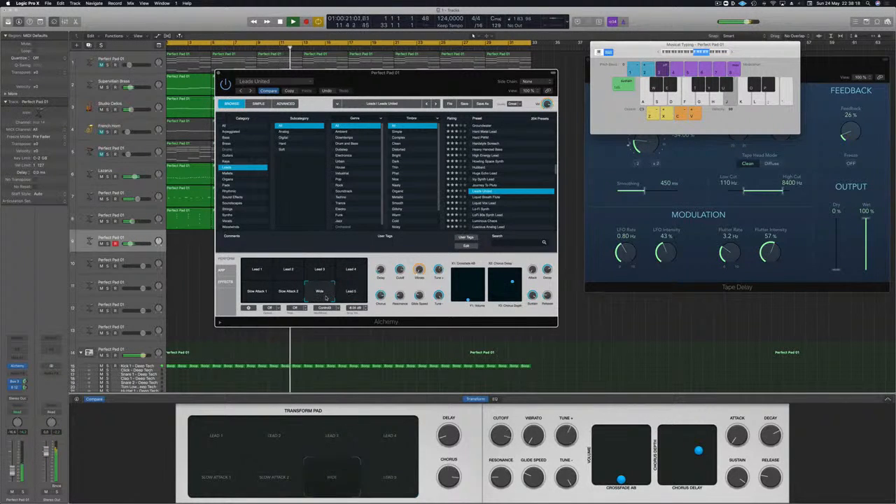
pyautogui.click(286, 296)
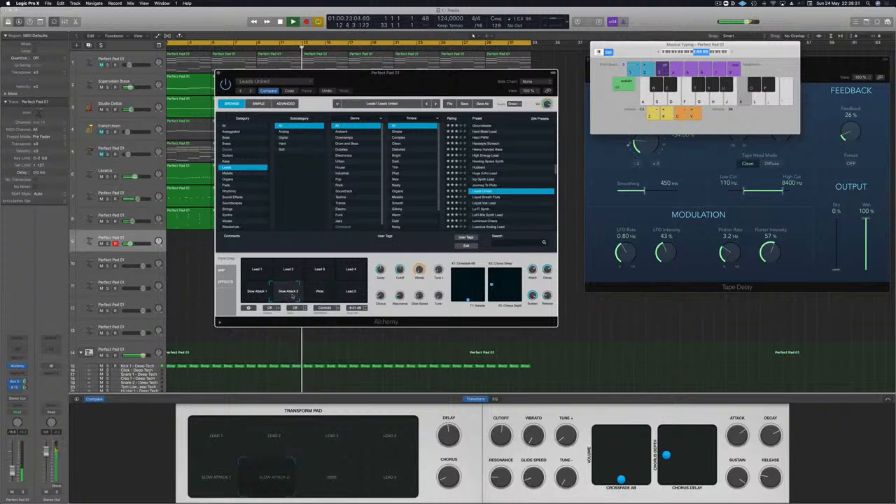
pyautogui.press('h')
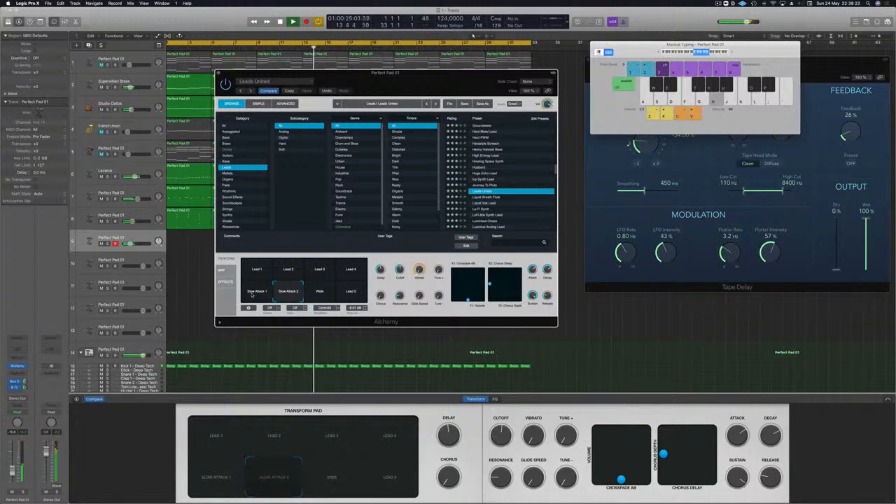
pyautogui.press('f')
pyautogui.click(252, 295)
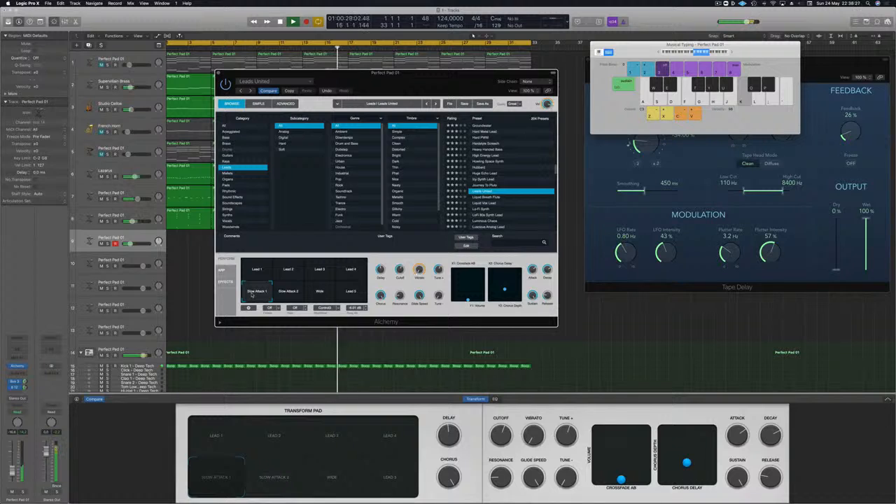
pyautogui.click(290, 293)
# - Load the Liquid Breath Flute preset in Alchemy on track 9
pyautogui.click(494, 199)
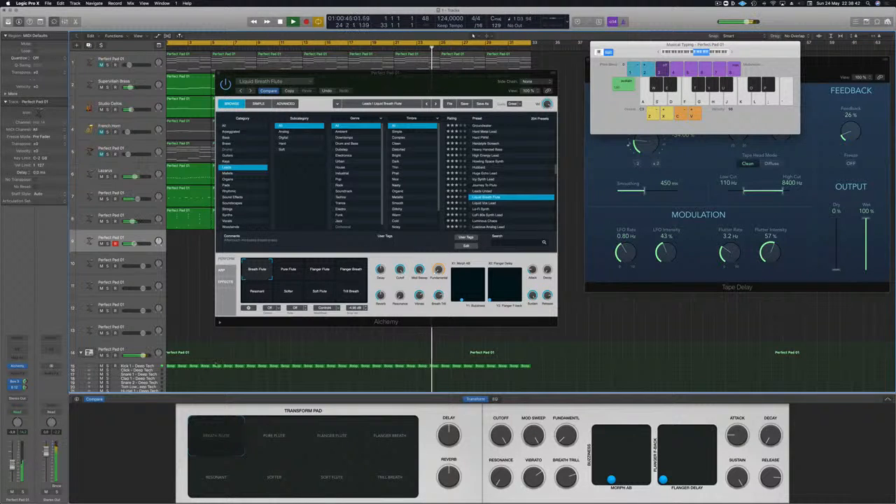
# - Switch Liquid Breath Flute to its Pure Flute variation and adjust track 9's Bus 3 and Bus 12 send levels
pyautogui.click(287, 272)
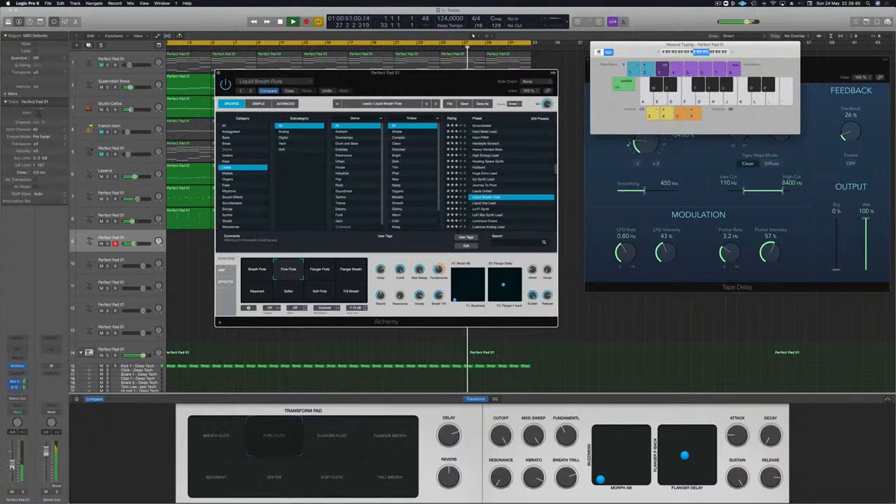
pyautogui.click(24, 383)
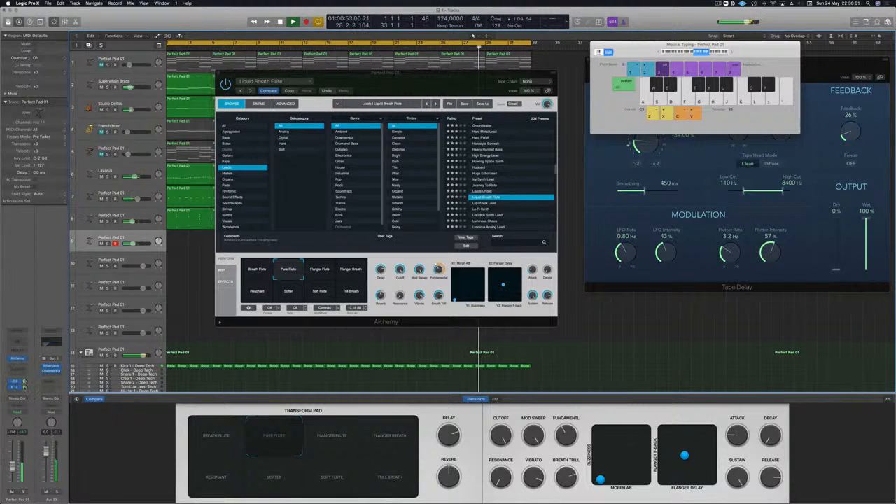
pyautogui.moveTo(24, 388); pyautogui.dragTo(25, 392)
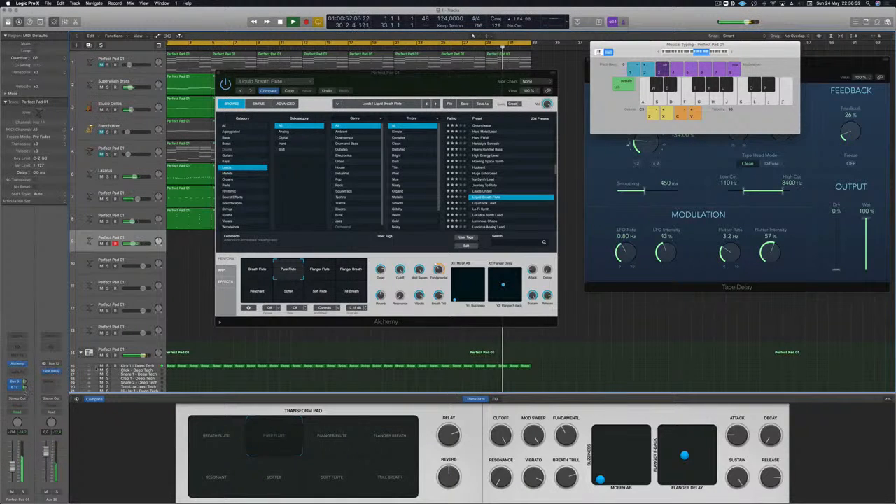
# - Audition the Flanger Flute and Resonant variations, then raise track 9's volume
pyautogui.click(337, 276)
pyautogui.click(322, 275)
pyautogui.click(249, 295)
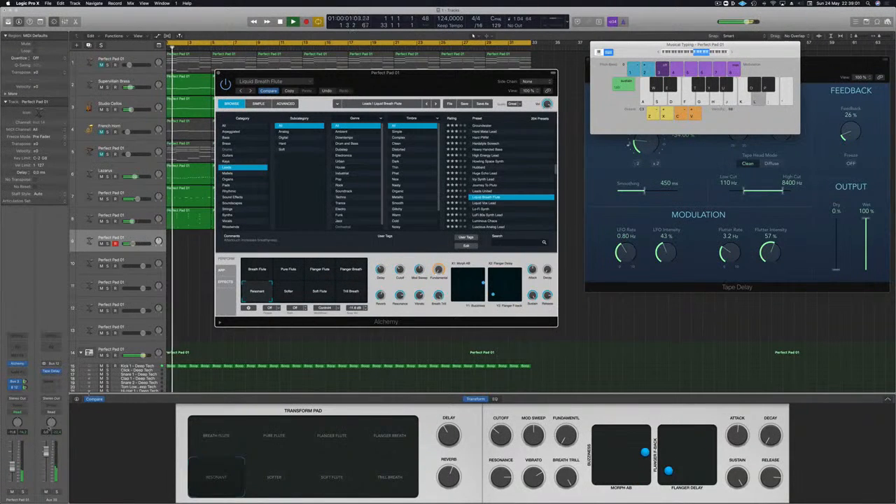
pyautogui.moveTo(11, 467); pyautogui.dragTo(11, 464)
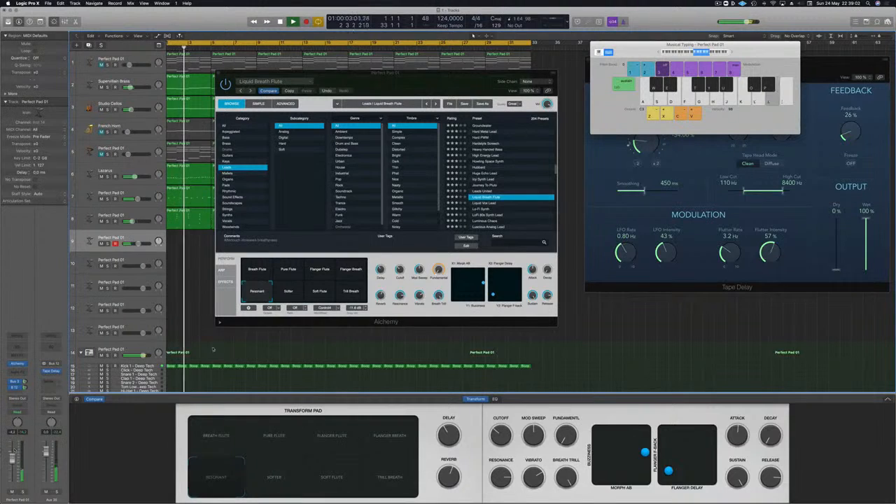
# - Compare the Softer, Soft Flute and Breath Flute variations with a test note, lowering track 9's volume
pyautogui.click(287, 291)
pyautogui.moveTo(12, 461); pyautogui.dragTo(11, 471)
pyautogui.press('l')
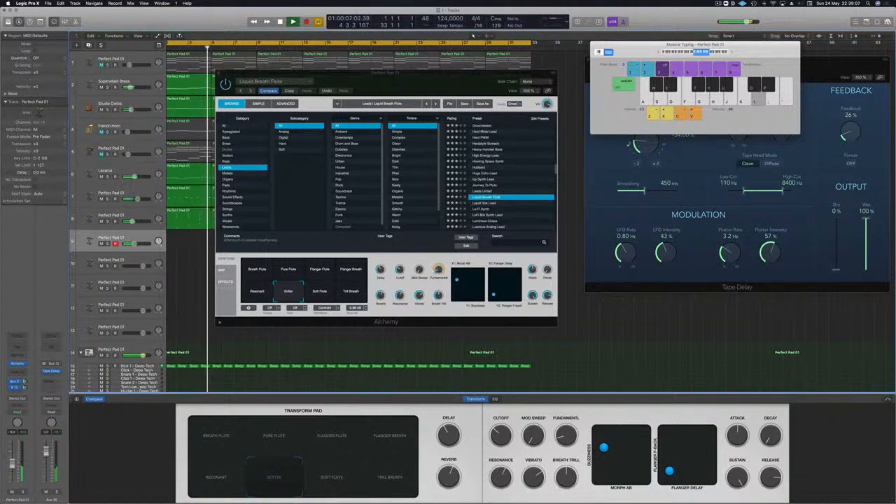
pyautogui.click(321, 292)
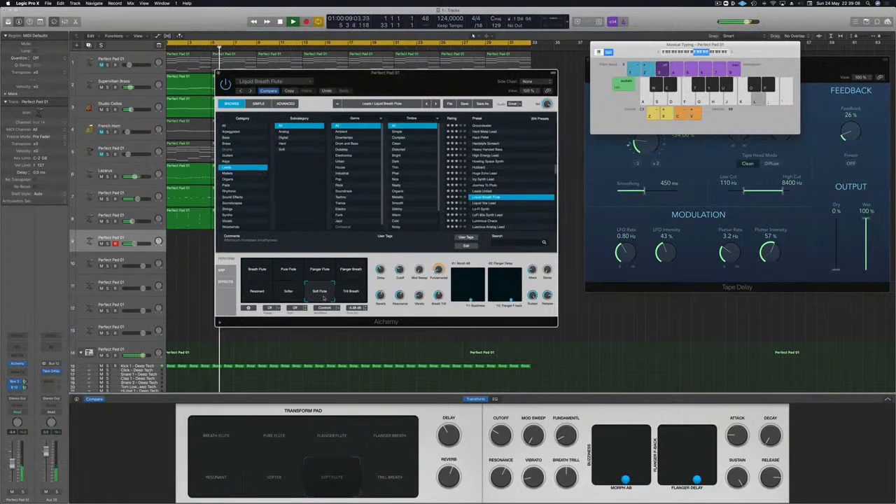
pyautogui.click(255, 271)
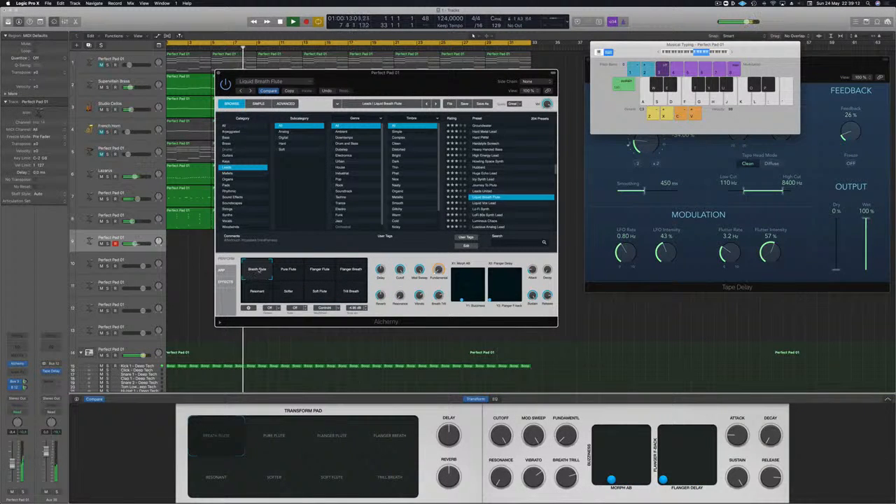
# - Return to the Pure Flute variation, lower track 9's volume and play a few trial notes
pyautogui.click(288, 271)
pyautogui.press('j')
pyautogui.press(';')
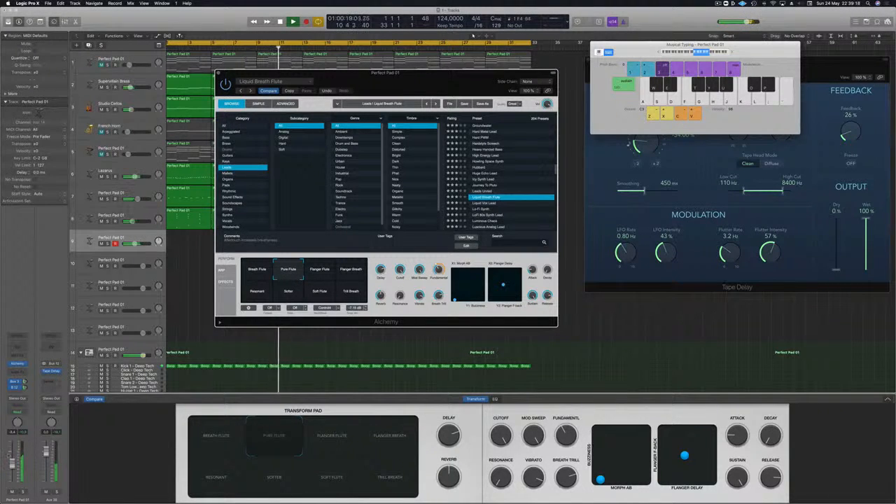
pyautogui.moveTo(12, 465); pyautogui.dragTo(11, 471)
pyautogui.press('l')
pyautogui.press(';')
pyautogui.press('j')
pyautogui.press('l')
pyautogui.press('l')
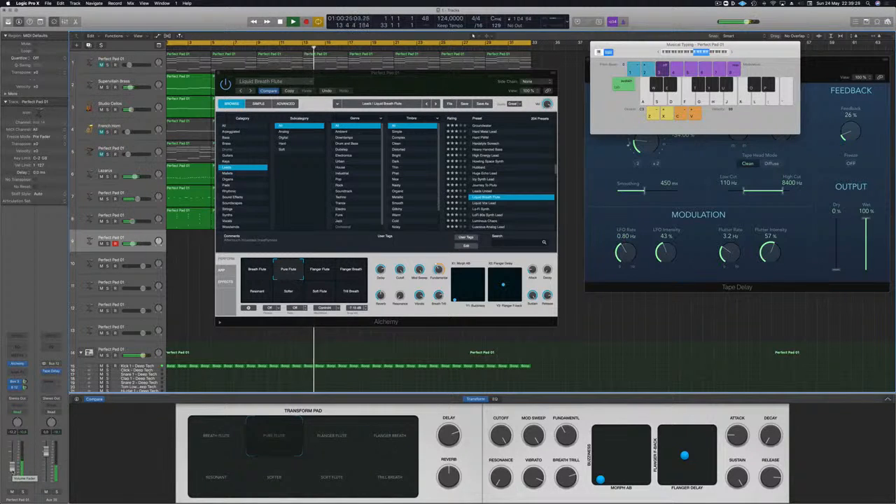
pyautogui.press('l')
pyautogui.press('l')
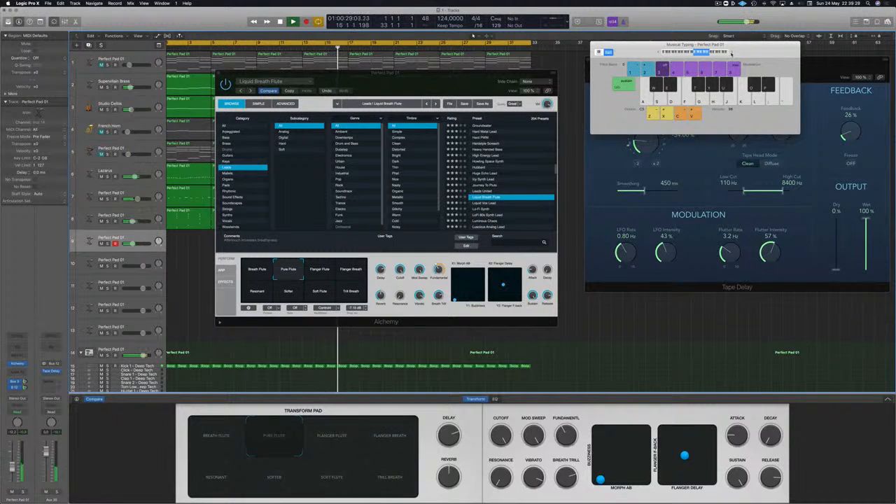
# - Raise the musical typing range to C4 and try out short melody phrases with Pure Flute over the loop
pyautogui.press('k')
pyautogui.press('j')
pyautogui.press('k')
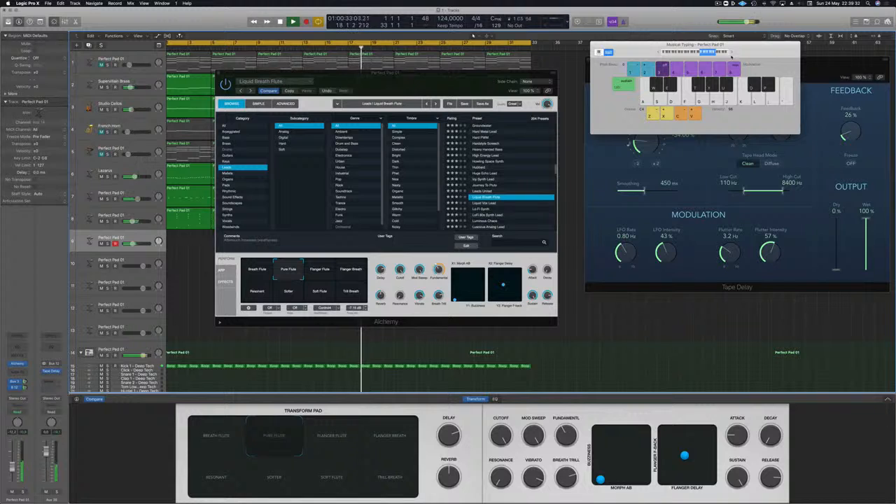
pyautogui.press('d')
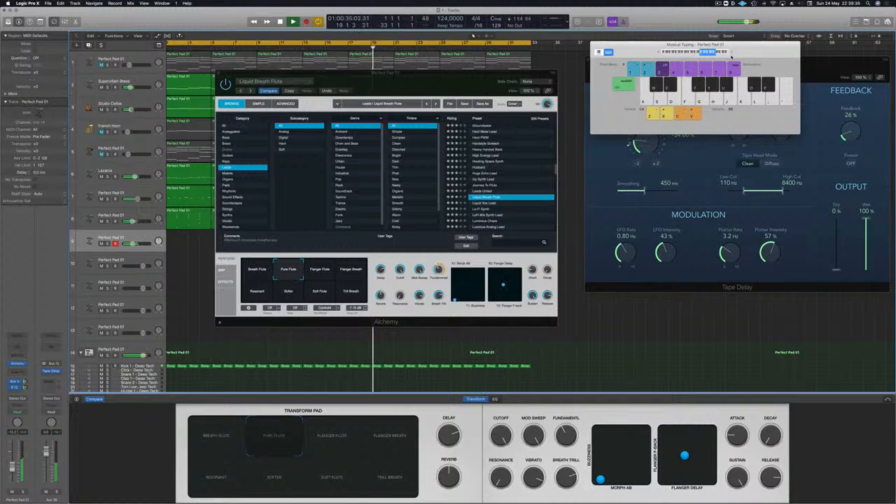
pyautogui.press('a')
pyautogui.press('d')
pyautogui.press('a')
pyautogui.press('a')
pyautogui.press('d')
pyautogui.press('a')
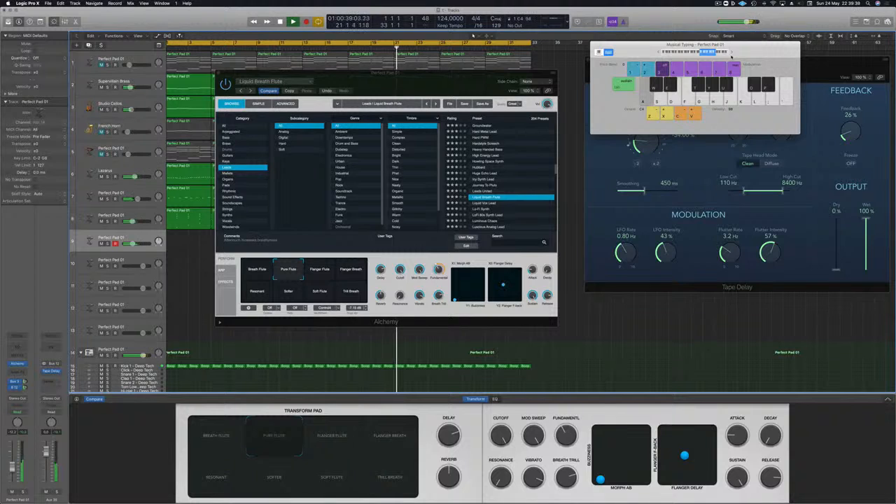
pyautogui.press('a')
pyautogui.press('s')
pyautogui.press('d')
pyautogui.press('f')
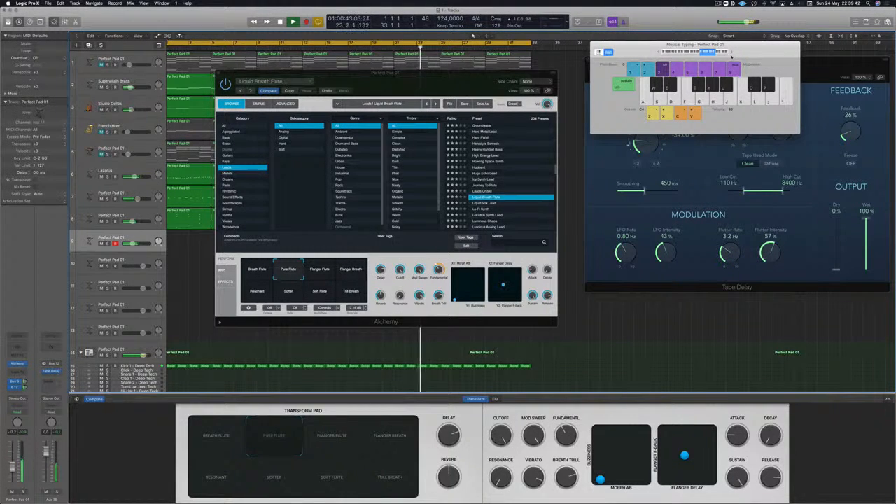
pyautogui.press('a')
pyautogui.press('a')
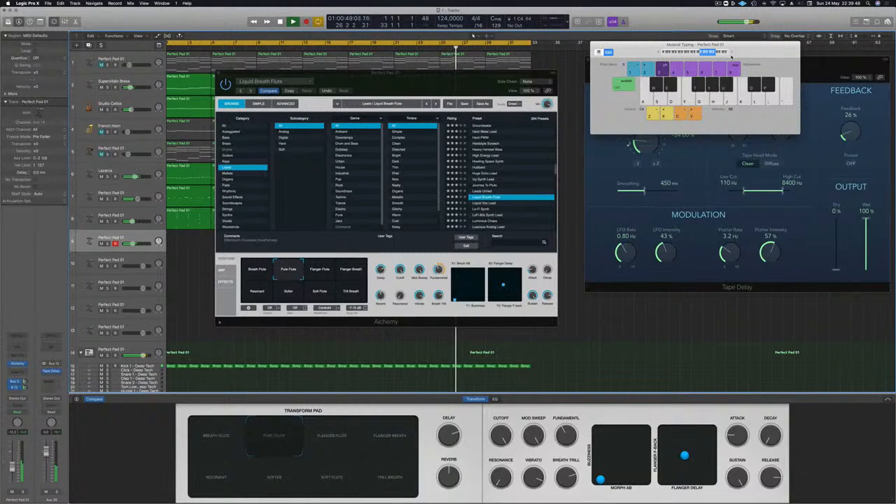
# - Try a pattern alternating between C and G on Pure Flute, ending with a descending run from C to F
pyautogui.press('h')
pyautogui.press('g')
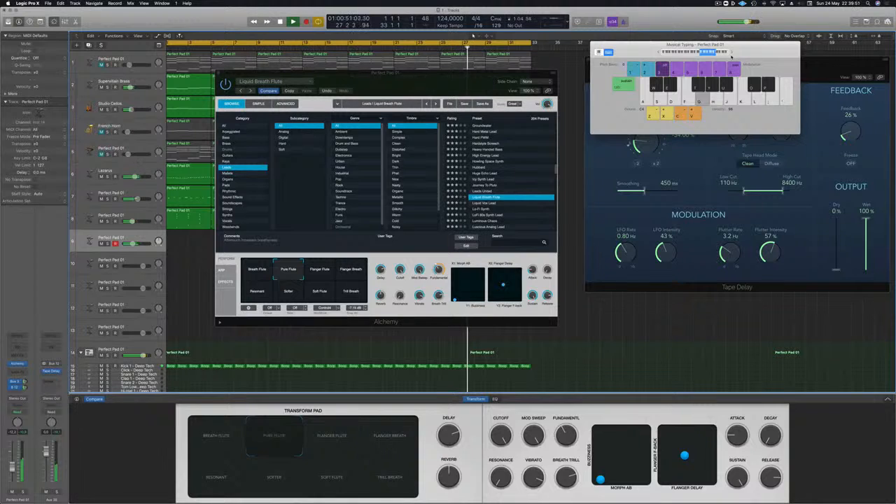
pyautogui.press('k')
pyautogui.press('g')
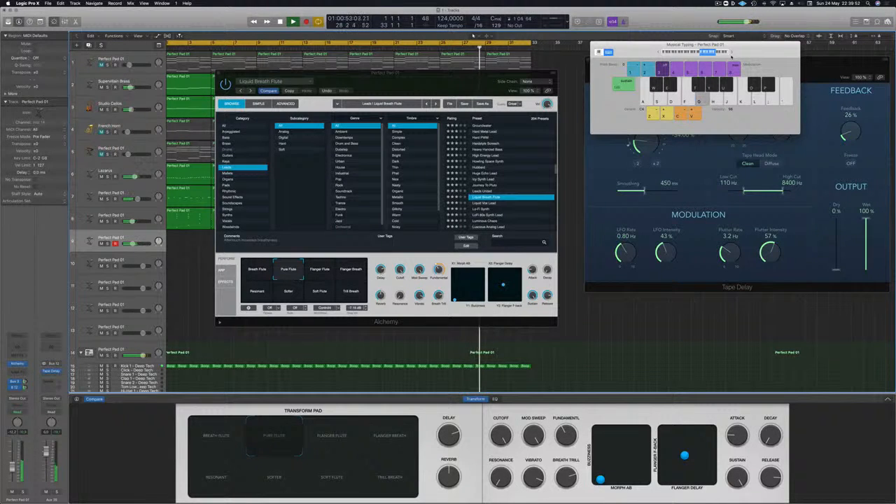
pyautogui.press('a')
pyautogui.press('g')
pyautogui.press('a')
pyautogui.press('g')
pyautogui.press('g')
pyautogui.press('a')
pyautogui.press('g')
pyautogui.press('k')
pyautogui.press('g')
pyautogui.press('a')
pyautogui.press('g')
pyautogui.press('h')
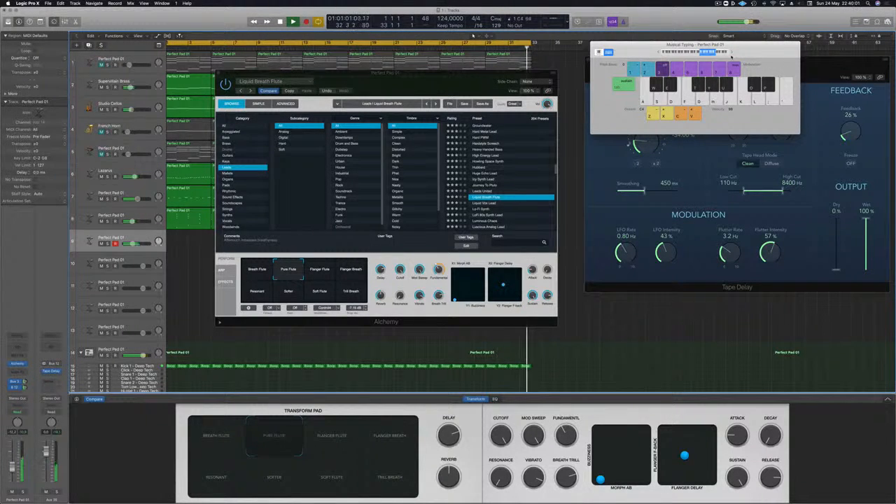
pyautogui.press('k')
pyautogui.press('j')
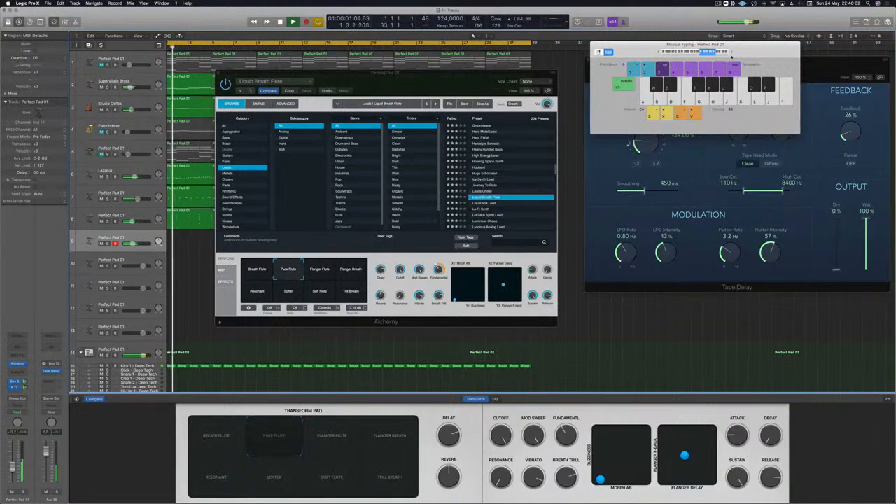
pyautogui.press('h')
pyautogui.press('g')
pyautogui.press('f')
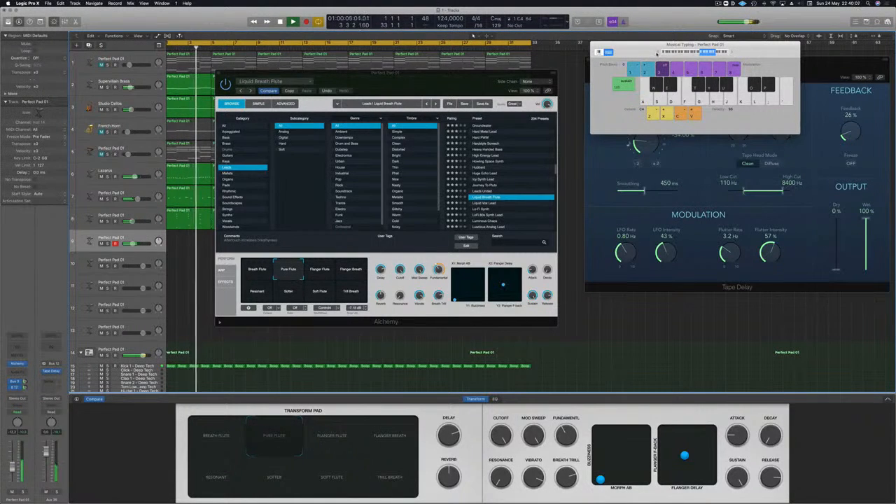
# - Select the Breath Flute variation with the musical typing range at C3 and try out notes over the loop
pyautogui.click(257, 269)
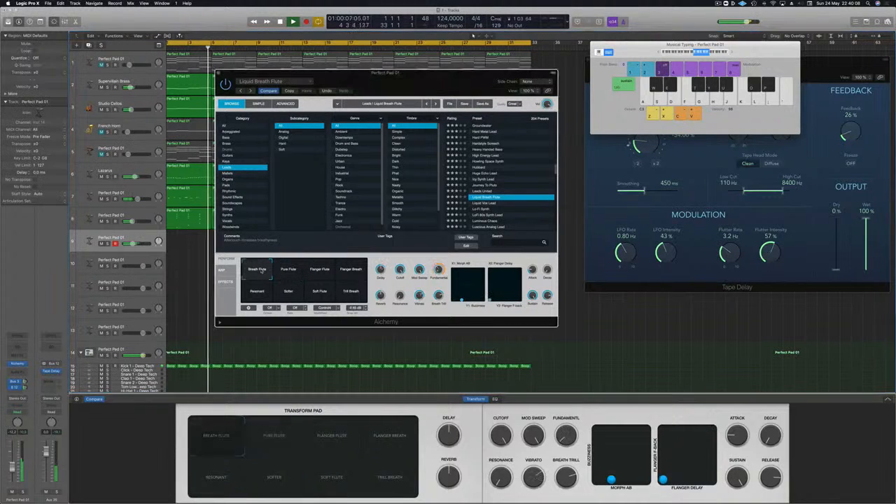
pyautogui.press('a')
pyautogui.press('d')
pyautogui.press('j')
pyautogui.press('h')
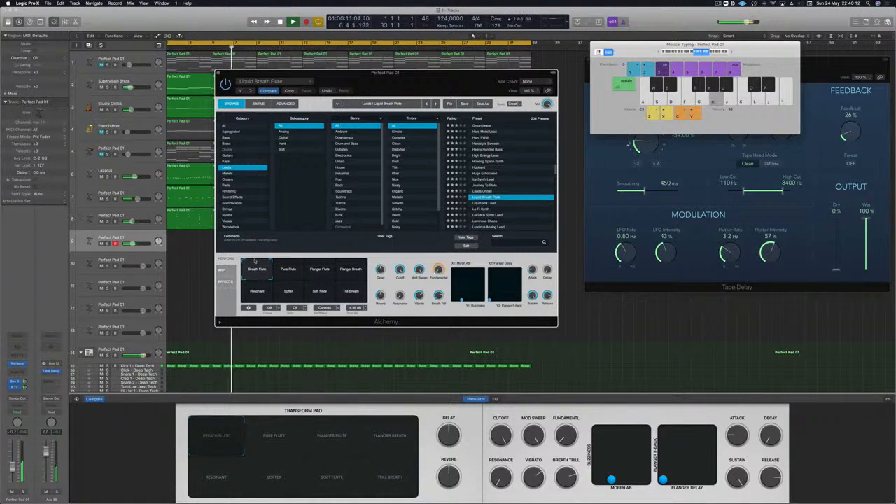
pyautogui.press('k')
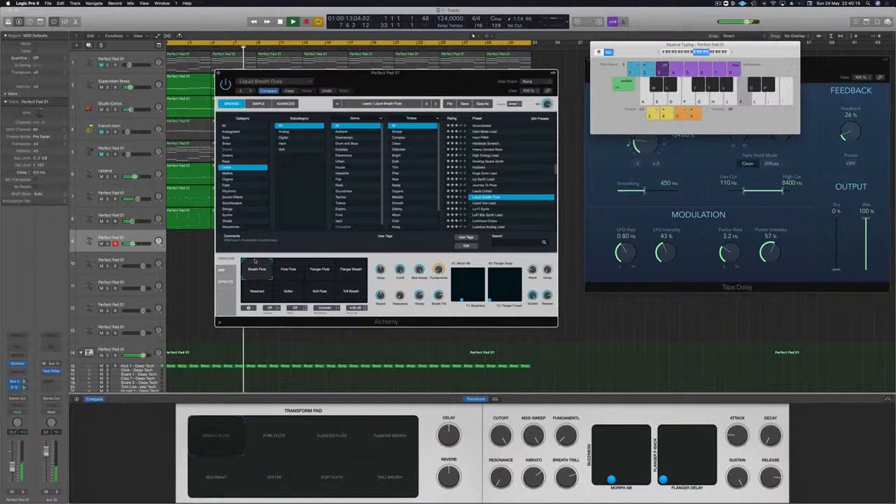
pyautogui.press('l')
pyautogui.press('g')
pyautogui.press('g')
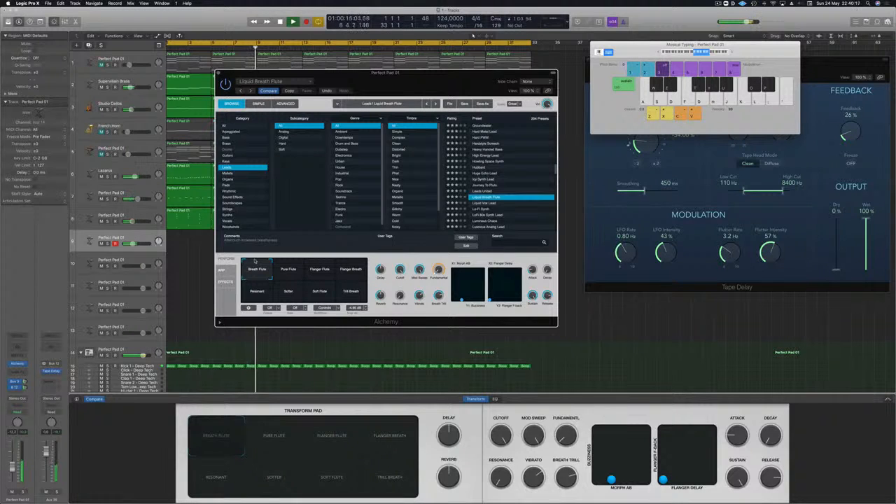
pyautogui.press('g')
pyautogui.press('g')
# - Raise track 9's volume and play a few more Breath Flute notes to check its level
pyautogui.press('g')
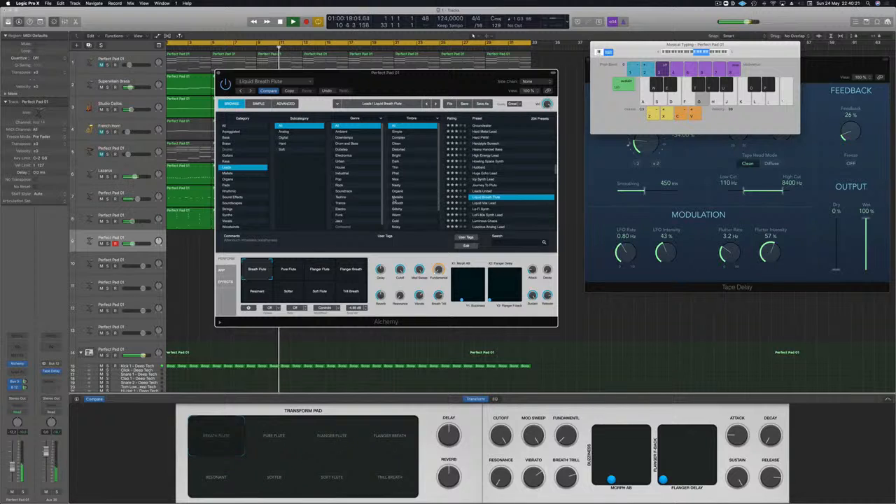
pyautogui.moveTo(12, 469); pyautogui.dragTo(12, 461)
pyautogui.press('g')
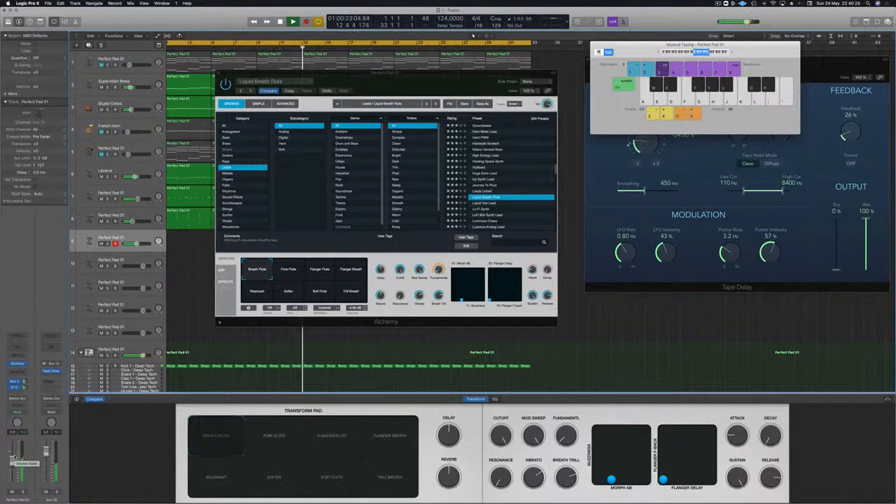
pyautogui.press('a')
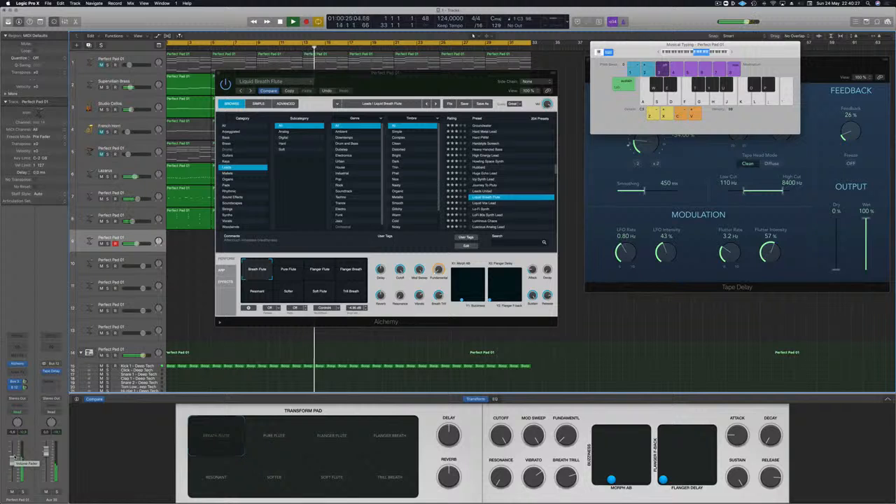
pyautogui.press('d')
pyautogui.press('j')
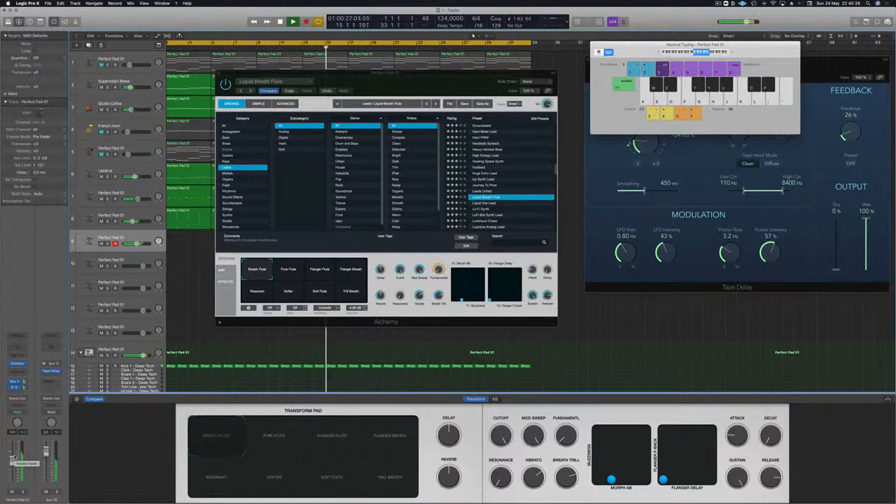
# - Audition the Liquid Vox Lead and Lo-Fi Synth presets with a few notes each
pyautogui.click(486, 203)
pyautogui.press('g')
pyautogui.press('h')
pyautogui.press('j')
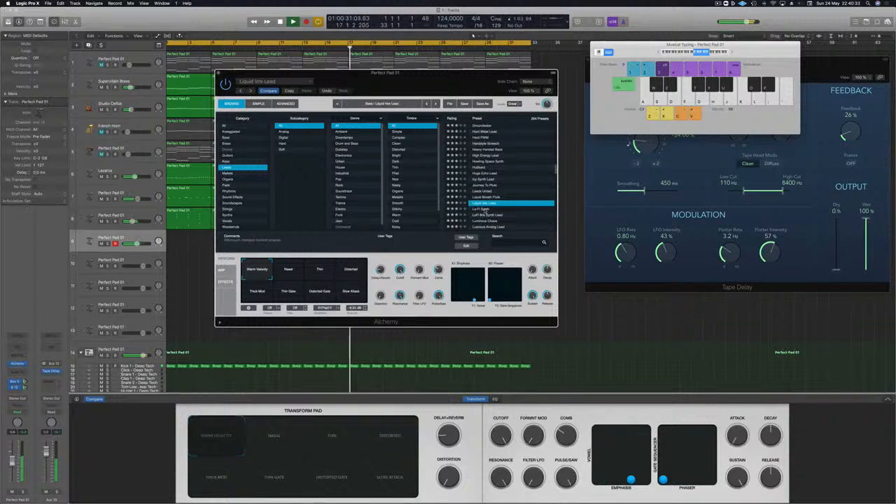
pyautogui.click(484, 210)
pyautogui.press('g')
pyautogui.press('h')
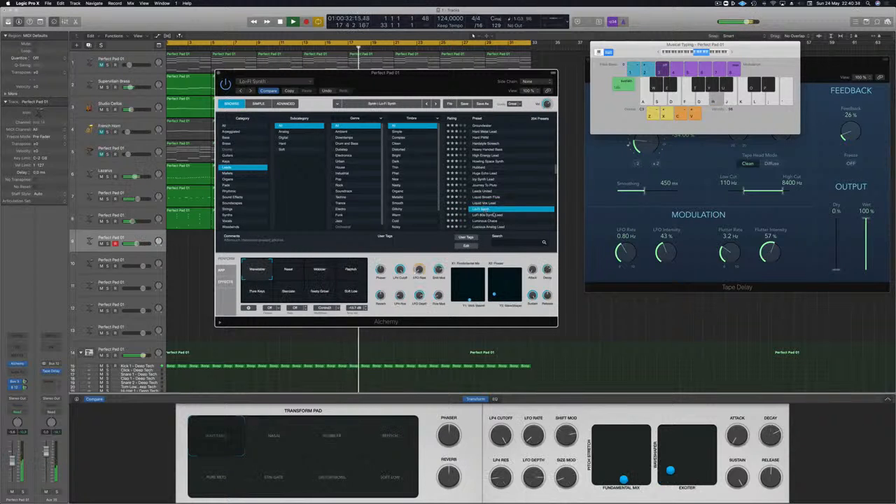
# - Load the LoFi 80s Synth Lead preset and play test notes while browsing the surrounding lead presets
pyautogui.click(488, 215)
pyautogui.scroll(-1, 511, 194)
pyautogui.scroll(-5, 511, 193)
pyautogui.press('h')
pyautogui.scroll(4, 512, 194)
pyautogui.press('j')
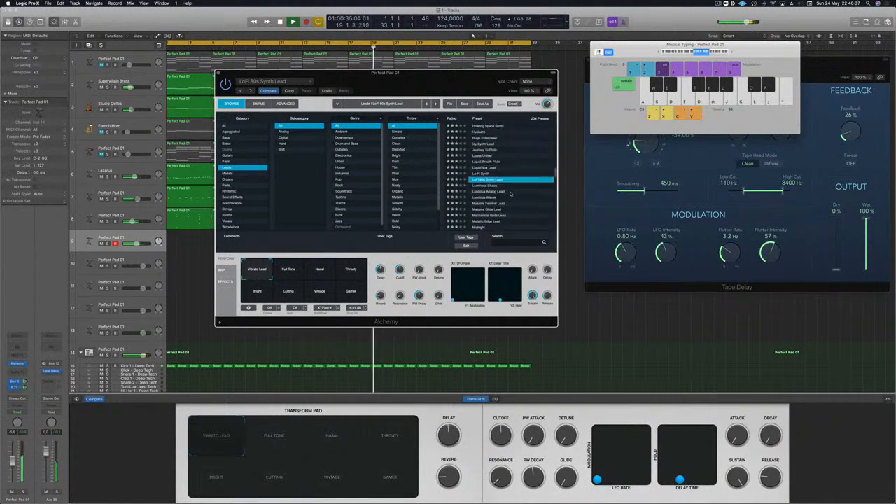
pyautogui.press('h')
pyautogui.press('g')
pyautogui.press('j')
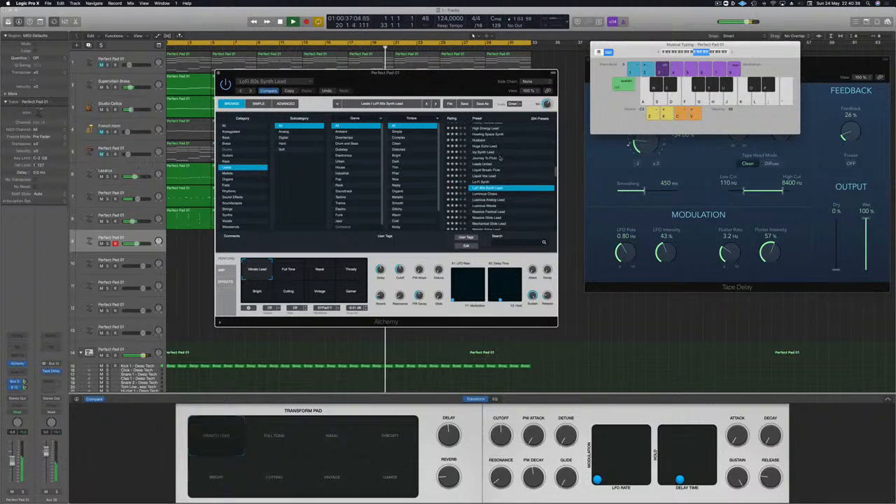
# - Reload the Liquid Breath Flute preset on track 9 and play a test note
pyautogui.click(482, 170)
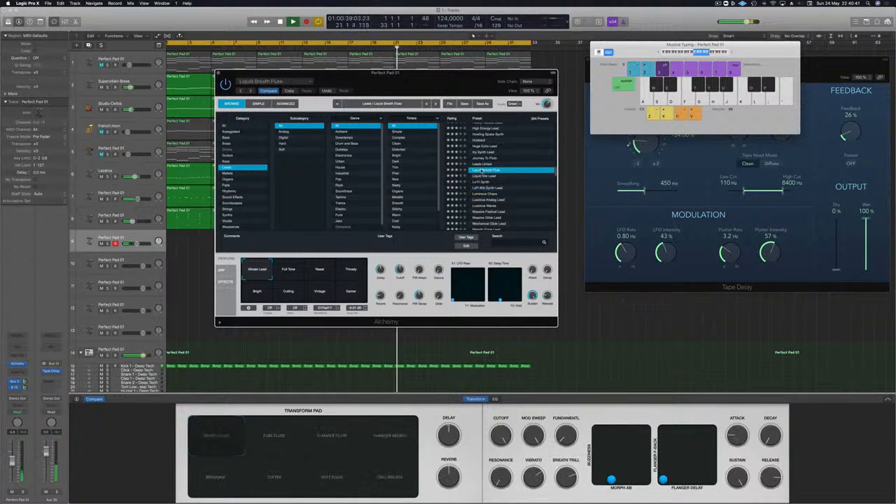
pyautogui.press('g')
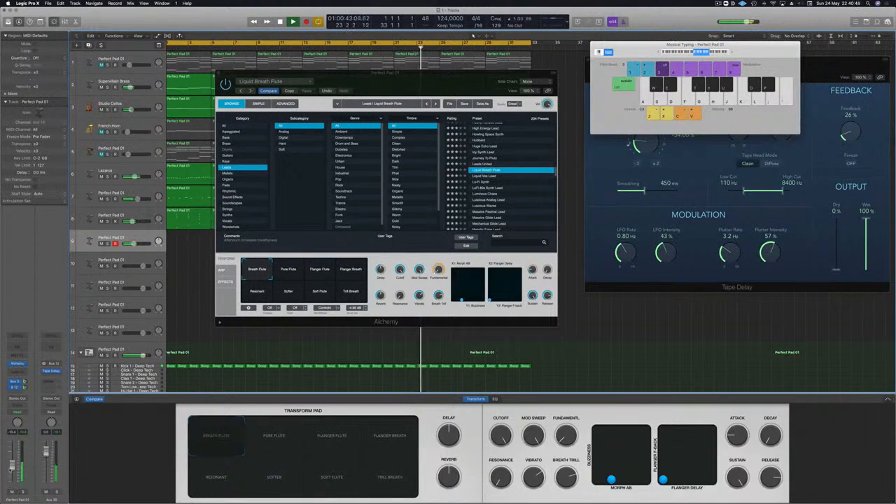
# - Rehearse a Liquid Breath Flute melody on track 9 over the looping arrangement, trying low C, G and high C notes
pyautogui.press('j')
pyautogui.press('g')
pyautogui.press('h')
pyautogui.press('g')
pyautogui.press('d')
pyautogui.press('a')
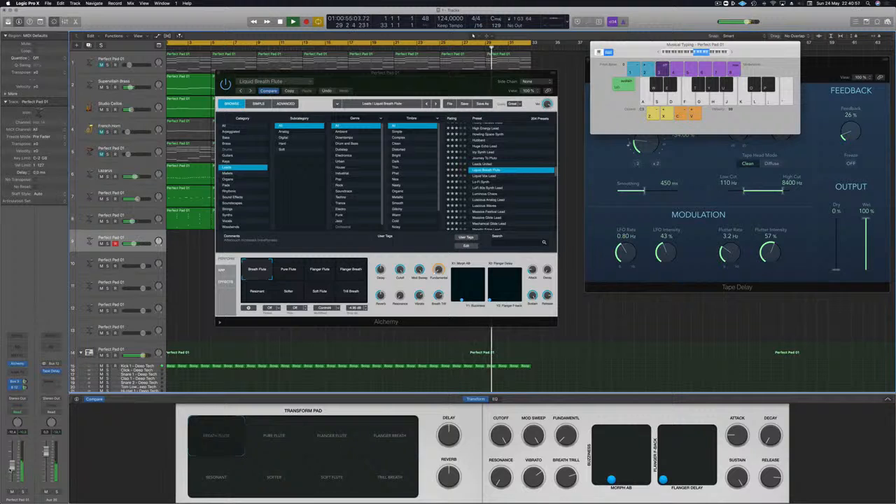
pyautogui.press('g')
pyautogui.press('a')
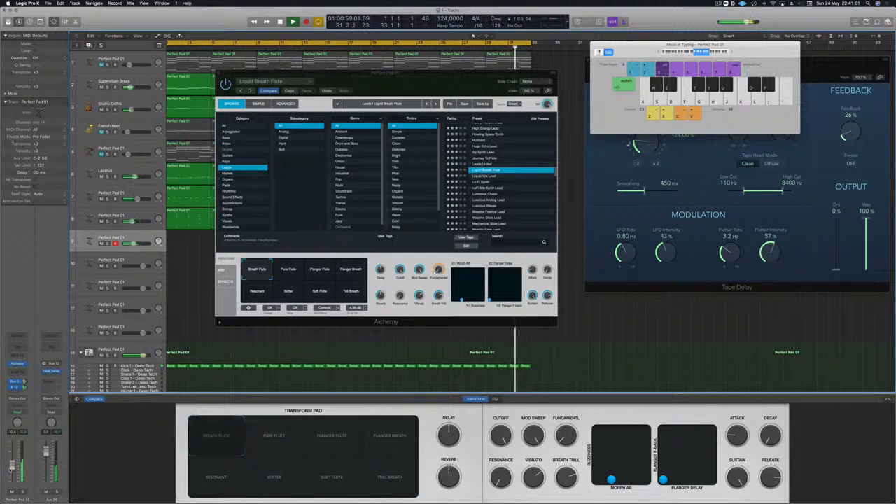
pyautogui.press('a')
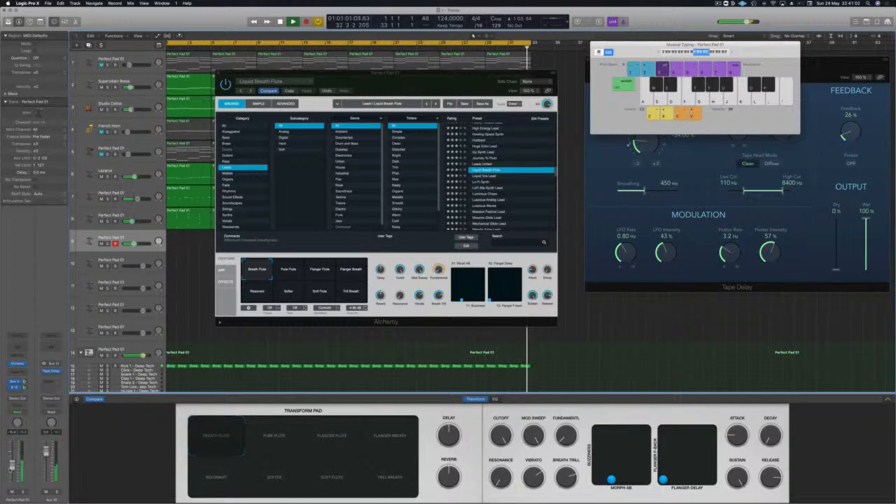
pyautogui.press('j')
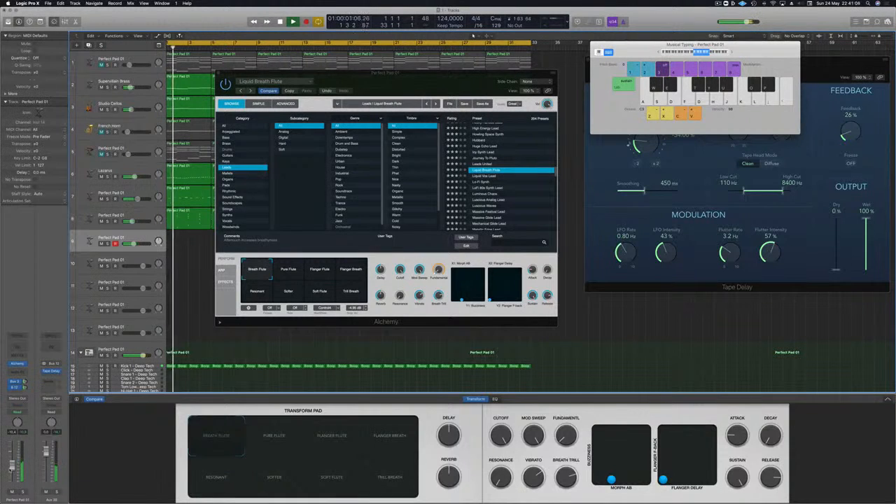
pyautogui.press('k')
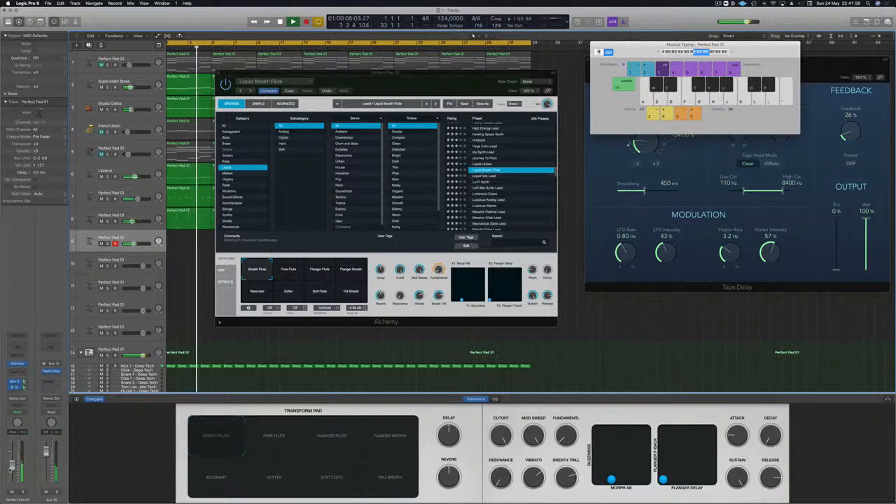
pyautogui.press('g')
pyautogui.press('g')
pyautogui.press('k')
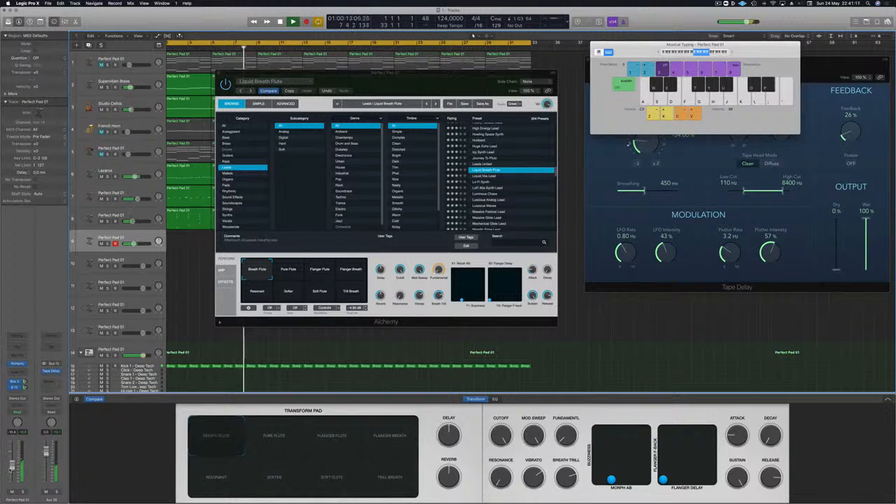
pyautogui.press('k')
pyautogui.press('g')
pyautogui.press('a')
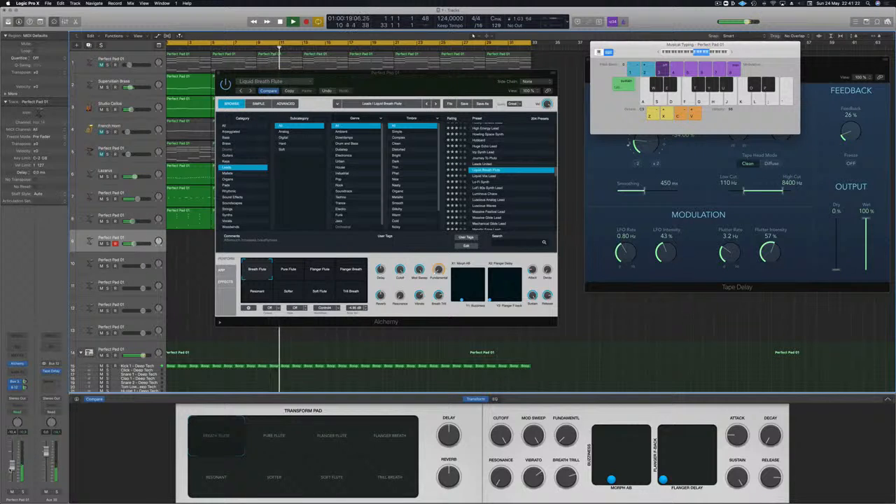
# - Record a Breath Flute melody of C3, G3 and C4 notes on track 9, starting near bar 11 and continuing past the loop restart
pyautogui.press('r')
pyautogui.press('a')
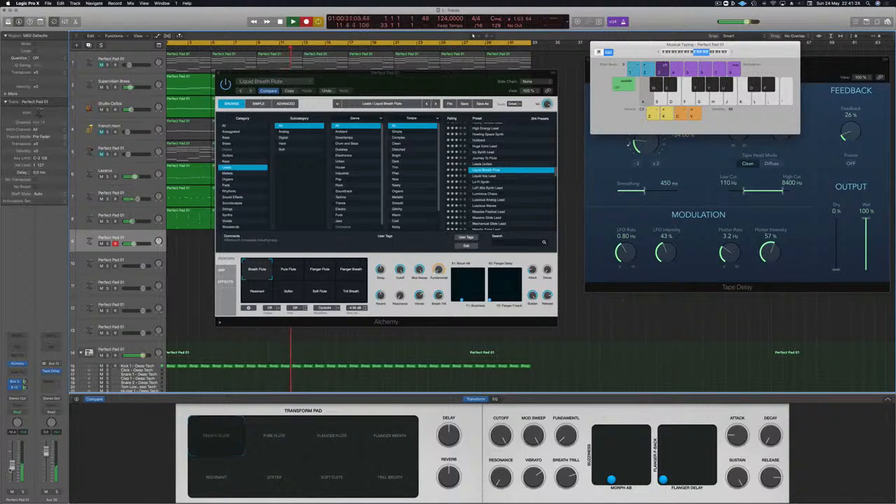
pyautogui.press('a')
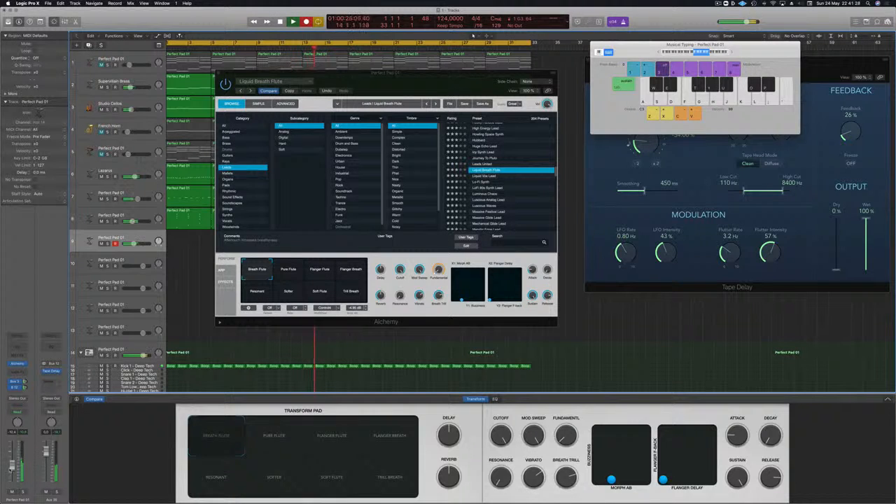
pyautogui.press('k')
pyautogui.press('f')
pyautogui.press('a')
pyautogui.press('f')
pyautogui.press('k')
pyautogui.press('g')
pyautogui.press('a')
pyautogui.press('k')
pyautogui.press('g')
pyautogui.press('k')
pyautogui.press('a')
pyautogui.press('k')
pyautogui.press('a')
pyautogui.press('g')
pyautogui.press('a')
pyautogui.press('k')
pyautogui.press('g')
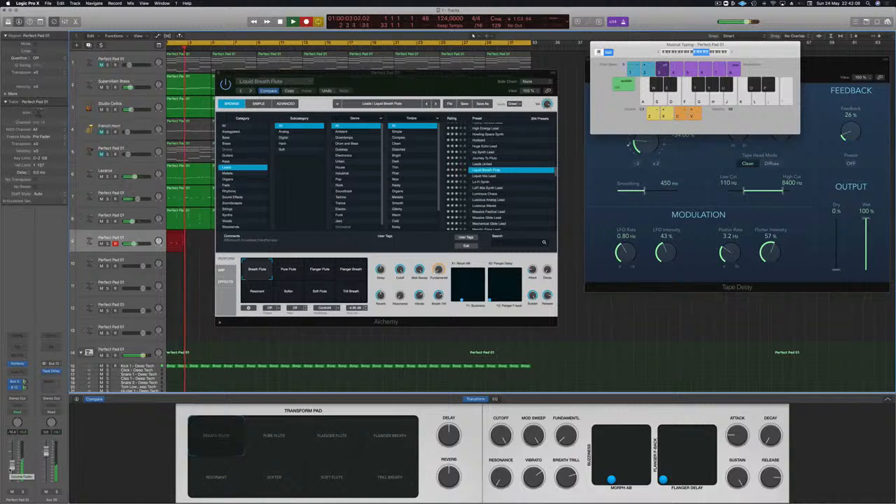
pyautogui.press('a')
pyautogui.press('g')
pyautogui.press('k')
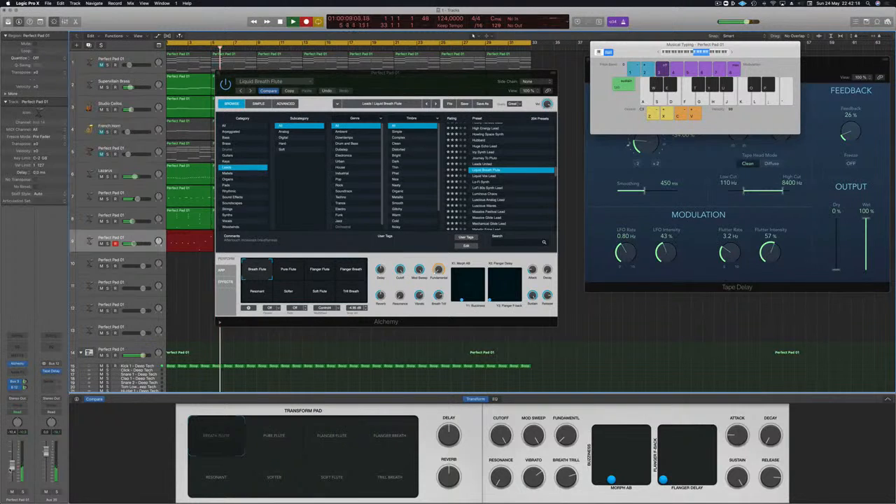
pyautogui.press('space')
# - Play back the recorded flute part from the start and from bar 17, moving the Alchemy window clear of the regions
pyautogui.press('Return')
pyautogui.press('space')
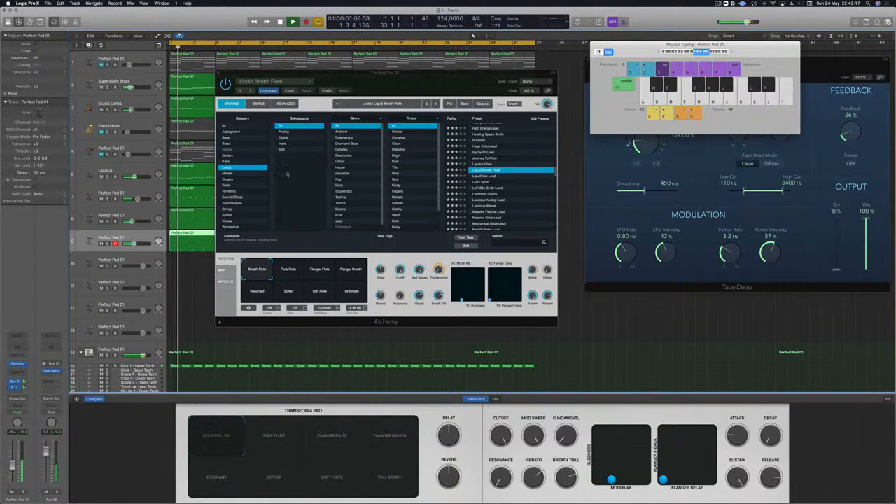
pyautogui.moveTo(415, 75); pyautogui.dragTo(784, 87)
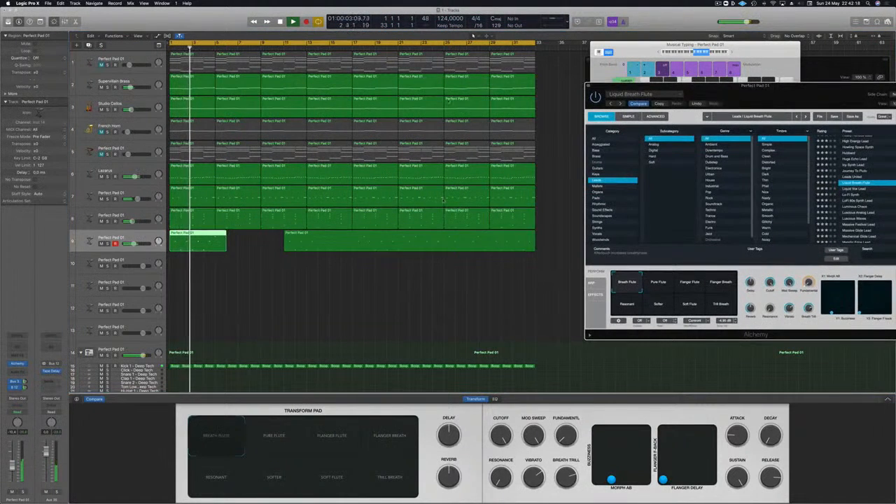
pyautogui.click(352, 47)
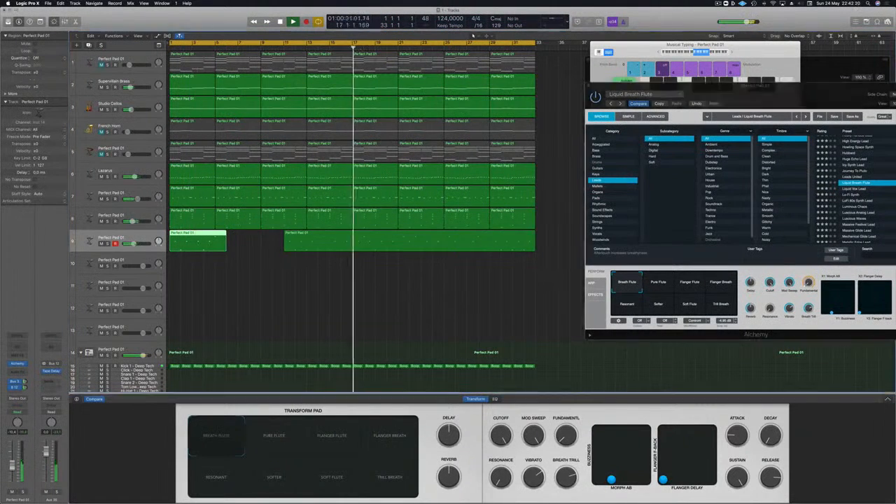
# - Open the long flute region in the Piano Roll and quantize all its notes to 1/16 Note
pyautogui.click(381, 243)
pyautogui.press('p')
pyautogui.scroll(-3, 352, 439)
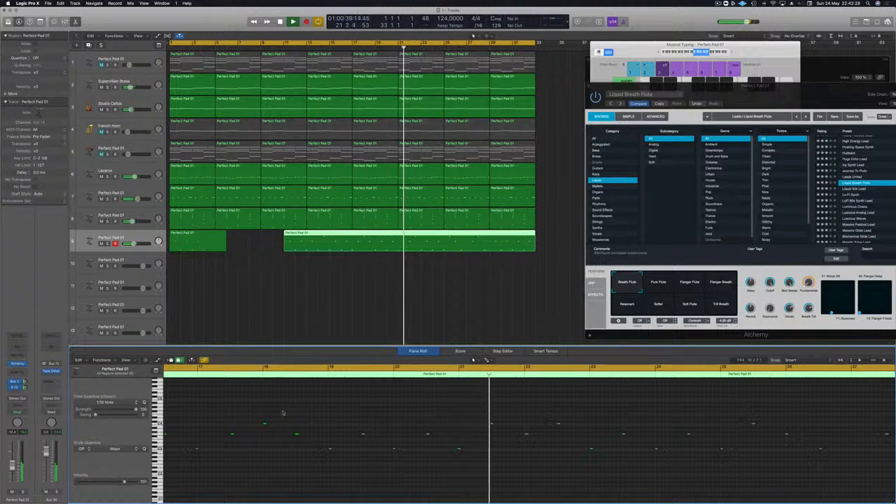
pyautogui.hscroll(-5, 274, 392)
pyautogui.hscroll(-2, 271, 386)
pyautogui.click(274, 369)
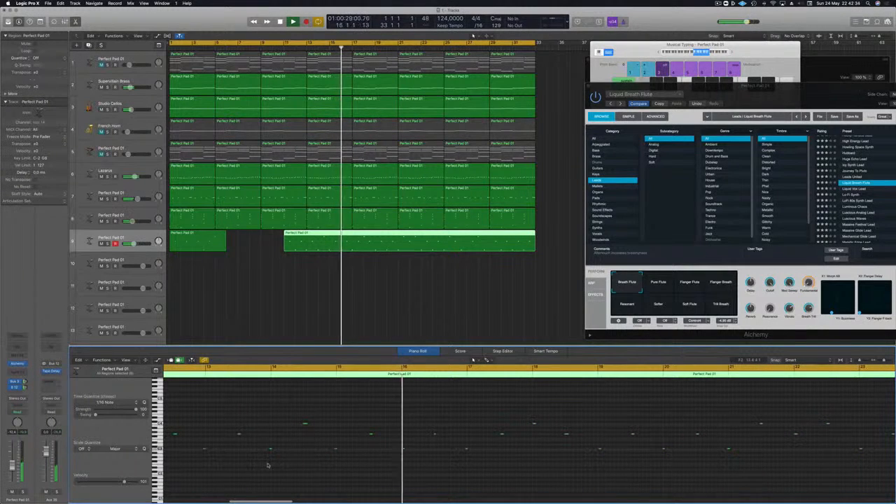
pyautogui.press('super+a')
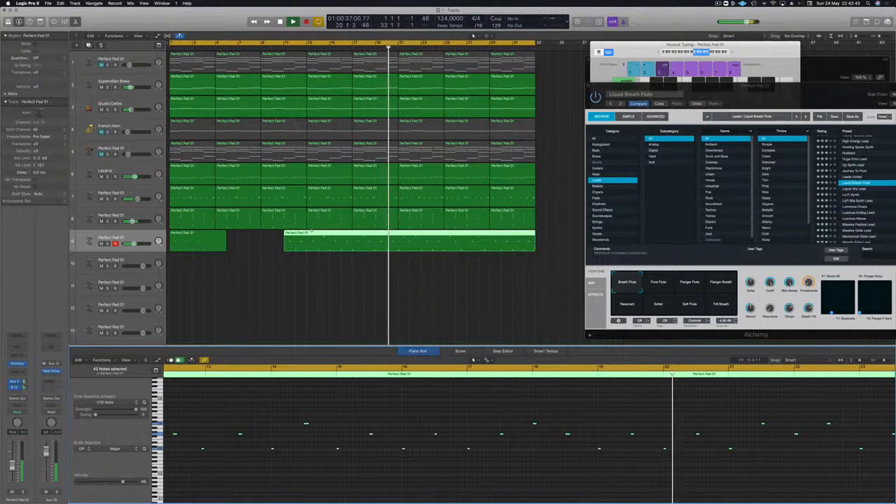
# - Split the long flute region at bar 14 and delete the piece before the cut
pyautogui.keyDown('super'); pyautogui.doubleClick(318, 233); pyautogui.keyUp('super')
pyautogui.click(305, 232)
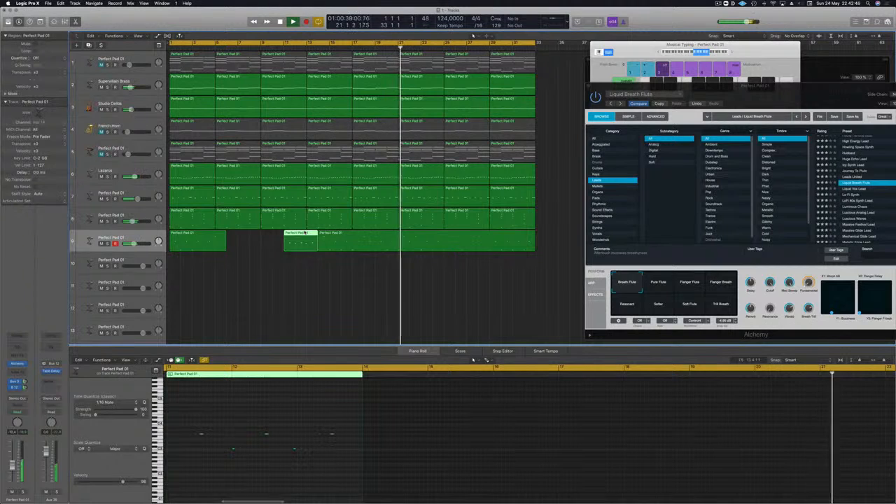
pyautogui.press('BackSpace')
# - Delete the short flute region at the song start, move the remaining flute region to bar 1, and play it from the beginning
pyautogui.click(209, 237)
pyautogui.press('BackSpace')
pyautogui.moveTo(358, 233); pyautogui.dragTo(208, 238)
pyautogui.press('Return')
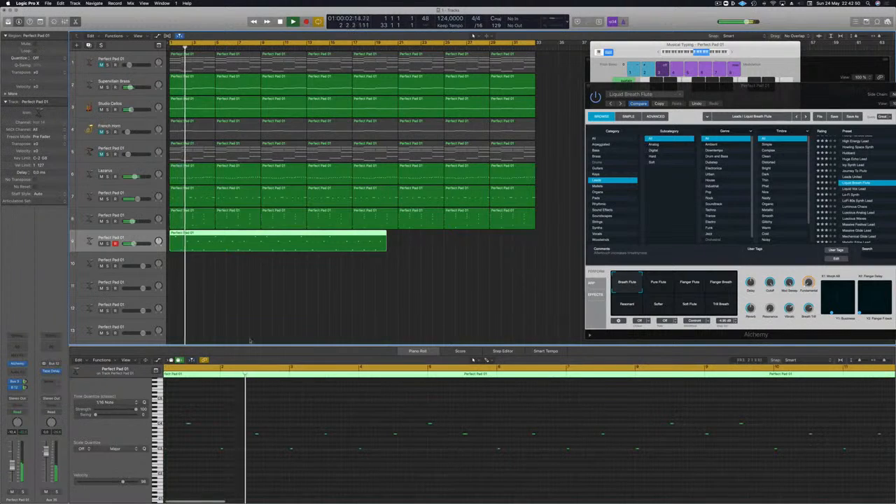
pyautogui.press('super+Left')
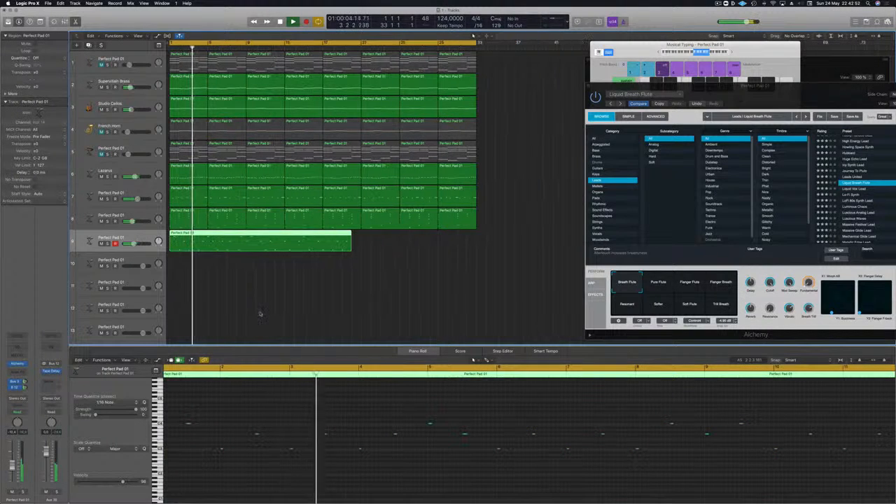
pyautogui.press('Return')
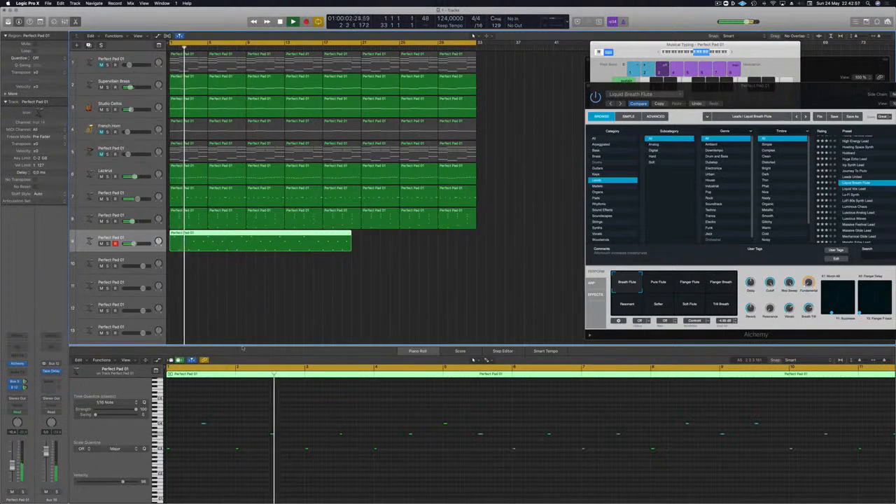
pyautogui.doubleClick(183, 238)
pyautogui.click(171, 241)
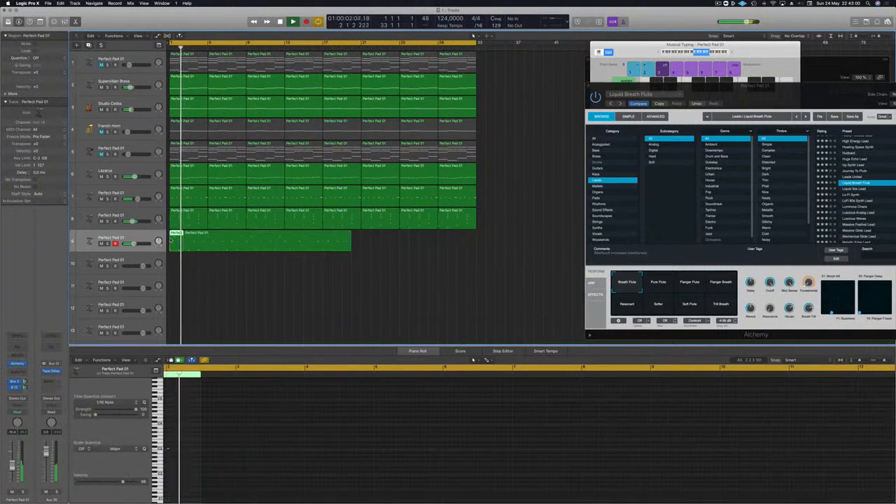
pyautogui.moveTo(272, 232); pyautogui.dragTo(230, 231)
pyautogui.click(257, 295)
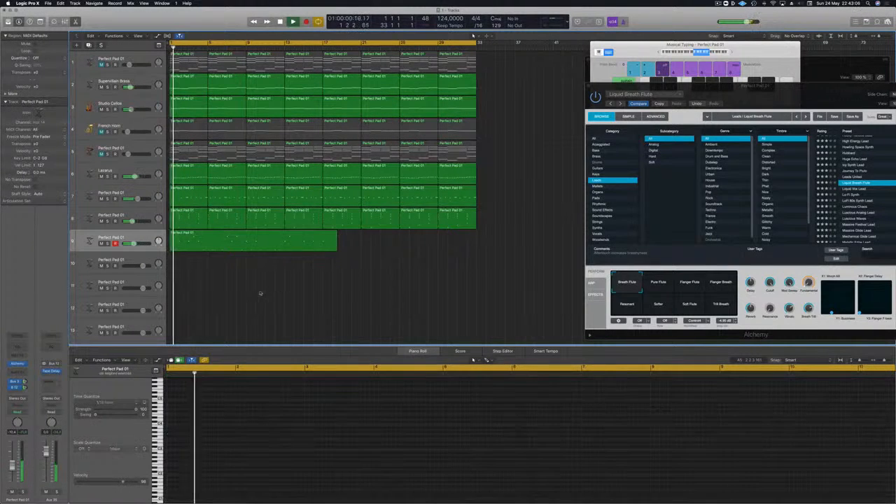
pyautogui.press('super+z')
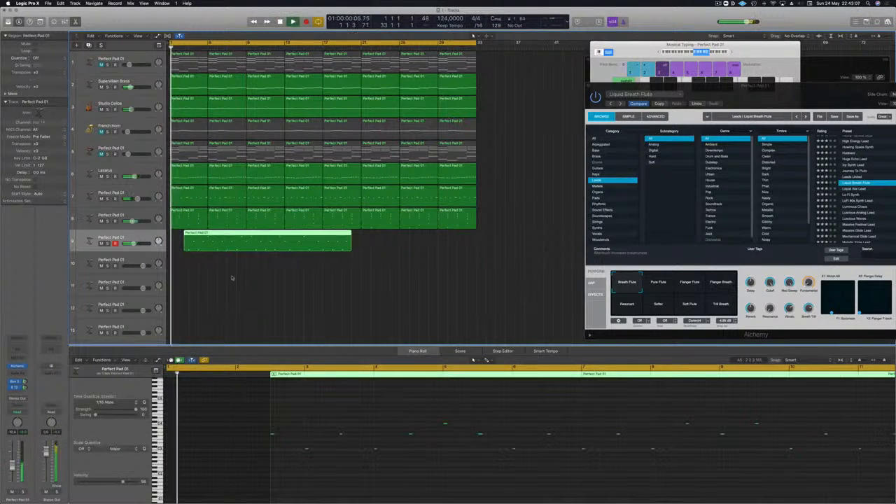
pyautogui.press('super+shift+z')
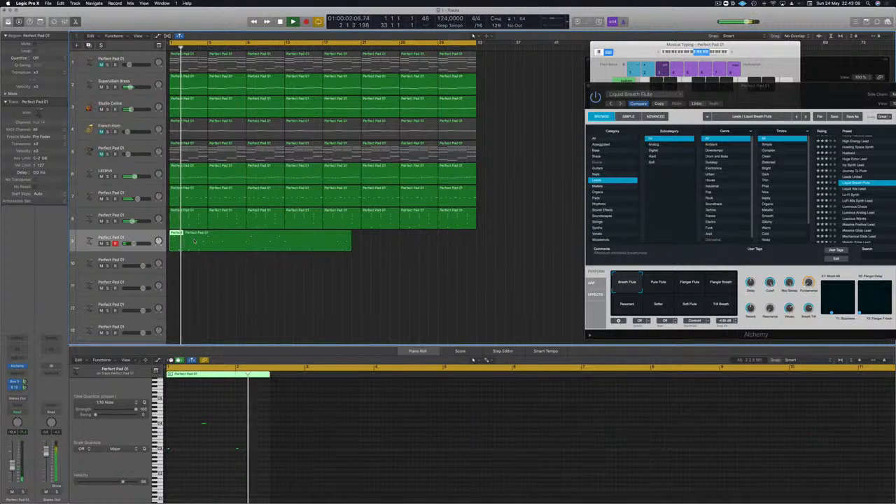
pyautogui.click(197, 280)
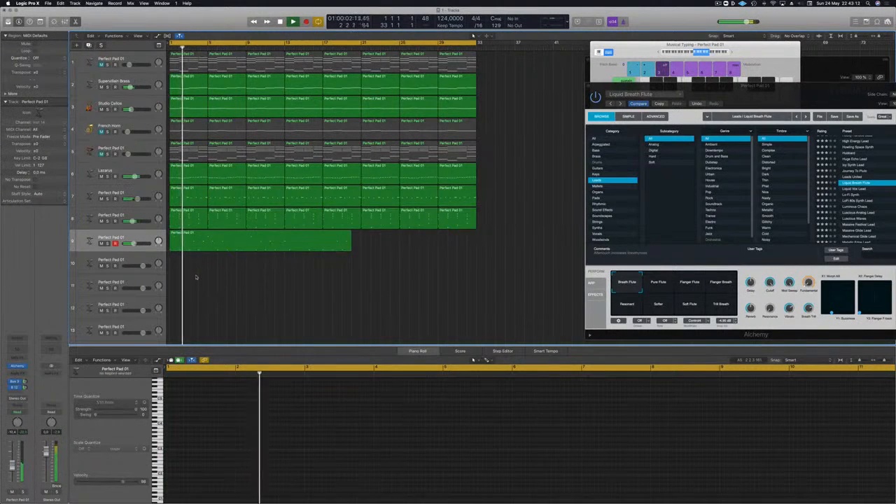
# - Raise the flute region's first note to C4, lower its second note to G3, and play the edited melody from the start
pyautogui.click(223, 243)
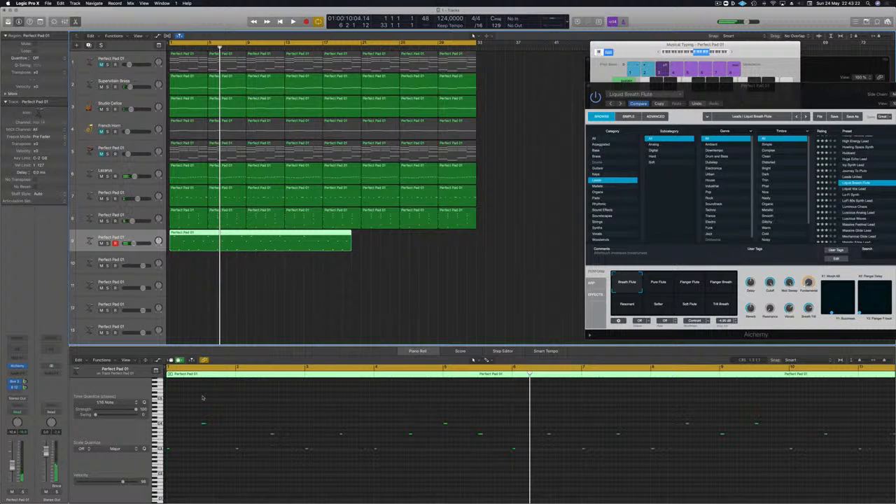
pyautogui.click(168, 451)
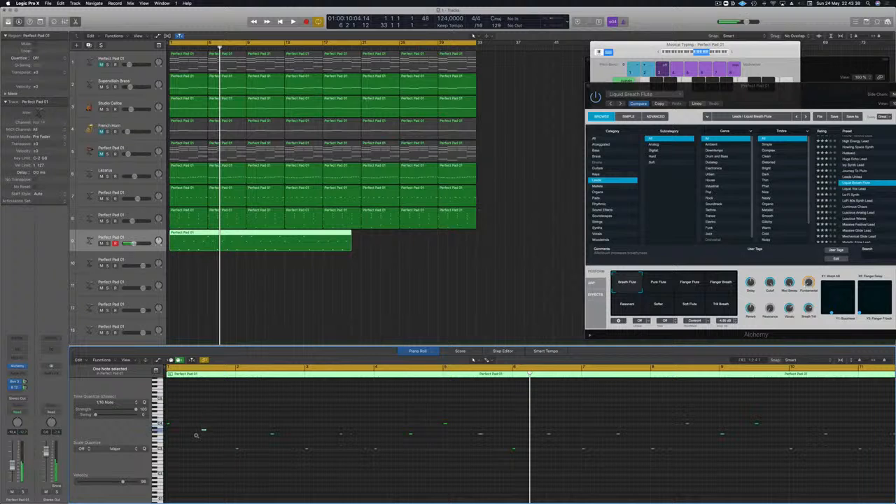
pyautogui.press('space')
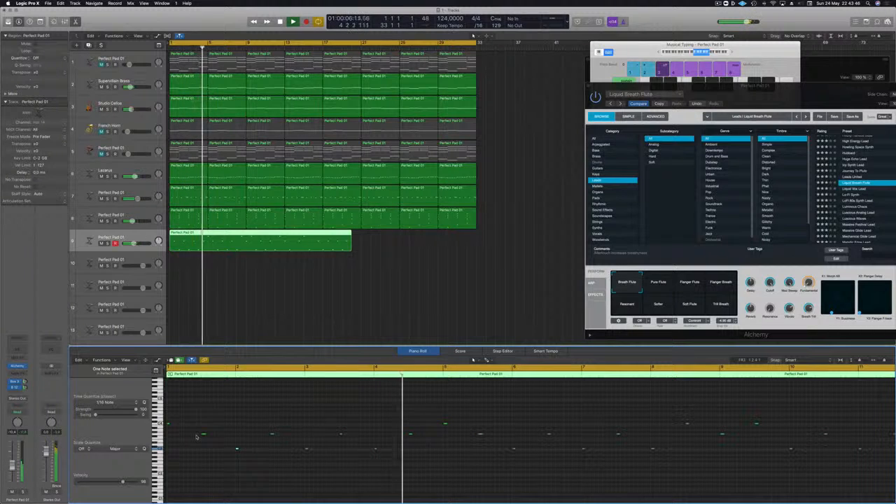
pyautogui.click(170, 370)
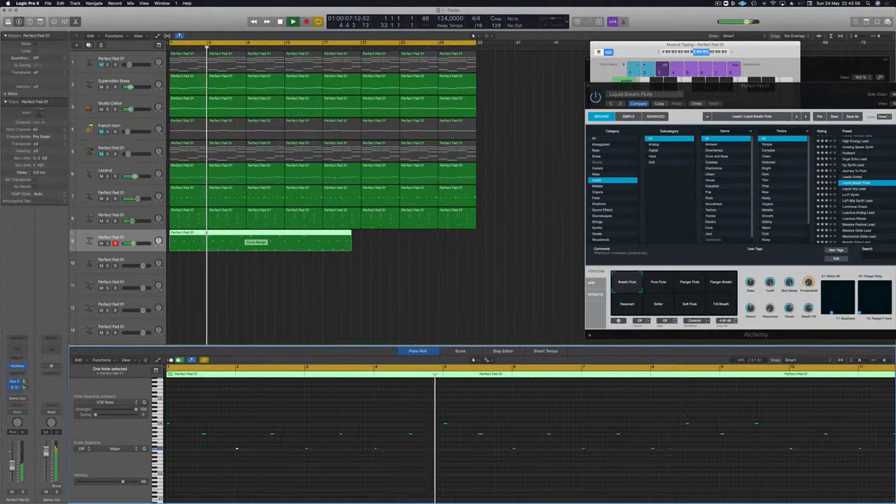
# - Split the flute region on track 9 at bar 5 and bar 9
pyautogui.keyDown('super'); pyautogui.doubleClick(208, 234); pyautogui.keyUp('super')
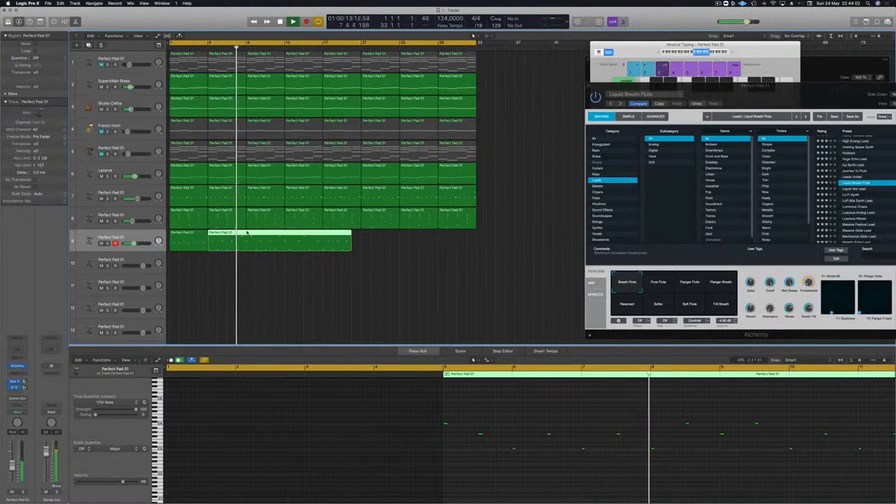
pyautogui.keyDown('super'); pyautogui.click(245, 234); pyautogui.keyUp('super')
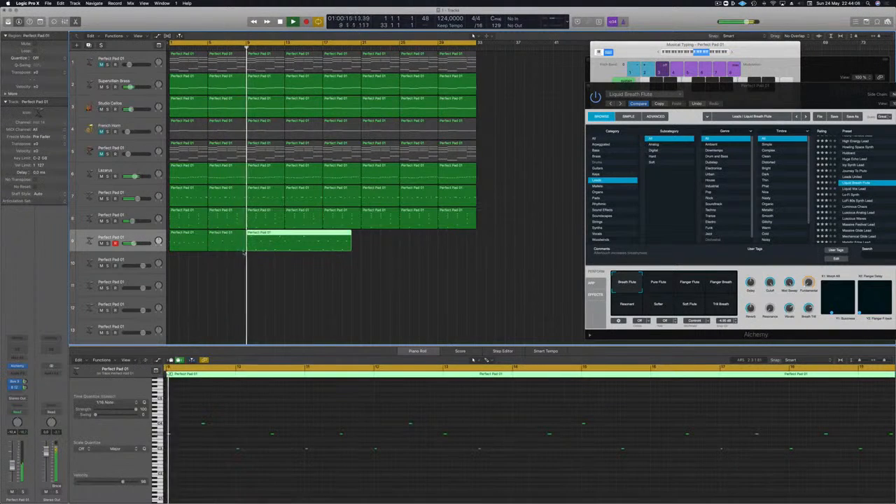
# - Lower the last note of the second flute region, at bar 5, to G3 and restart playback from the beginning
pyautogui.click(226, 234)
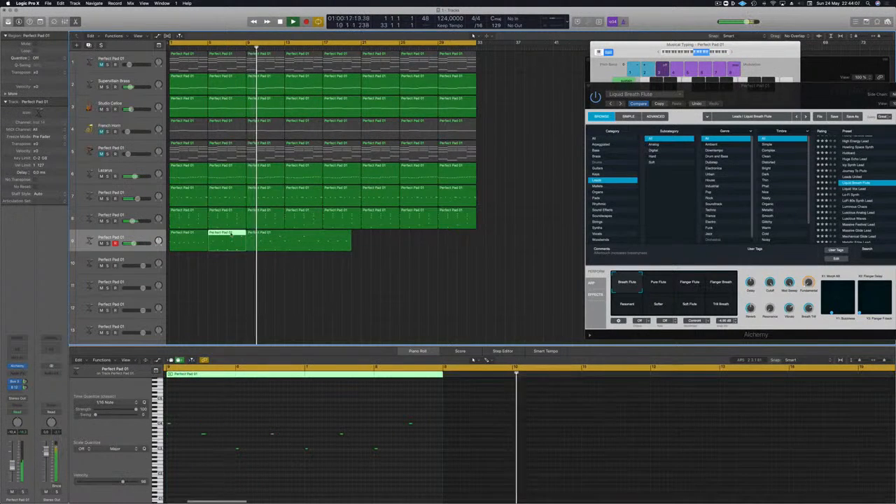
pyautogui.press('Return')
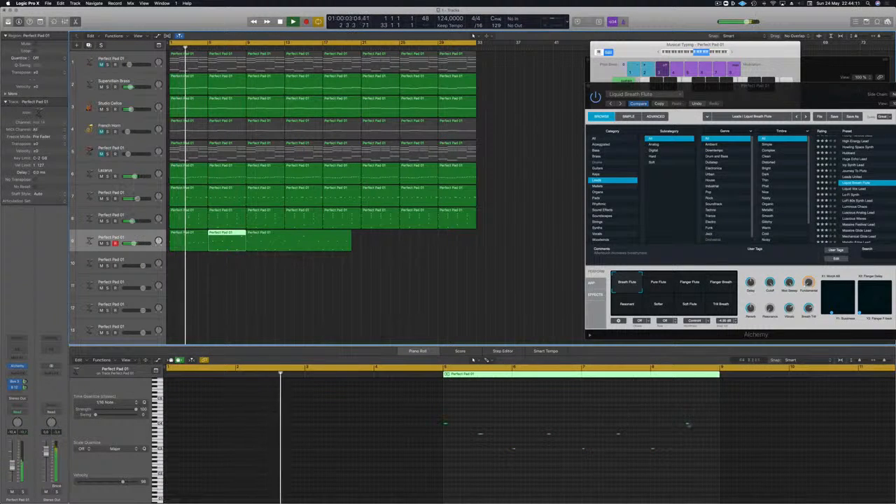
pyautogui.click(687, 425)
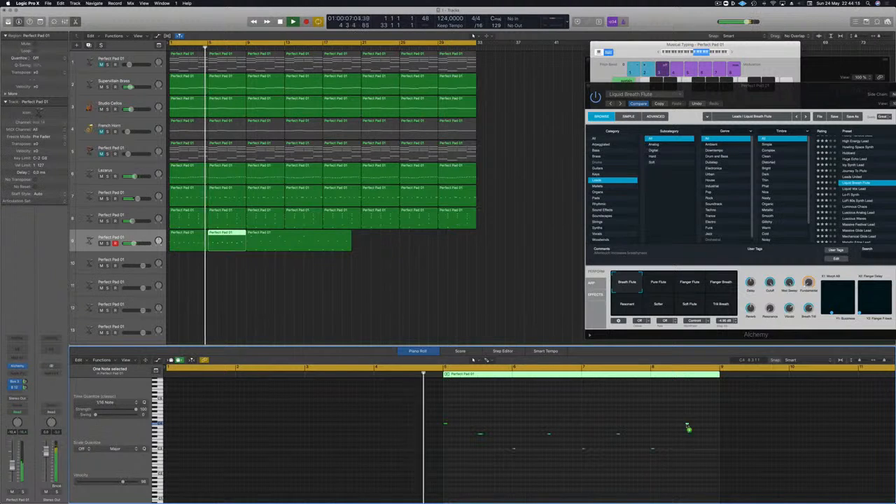
pyautogui.press('Down')
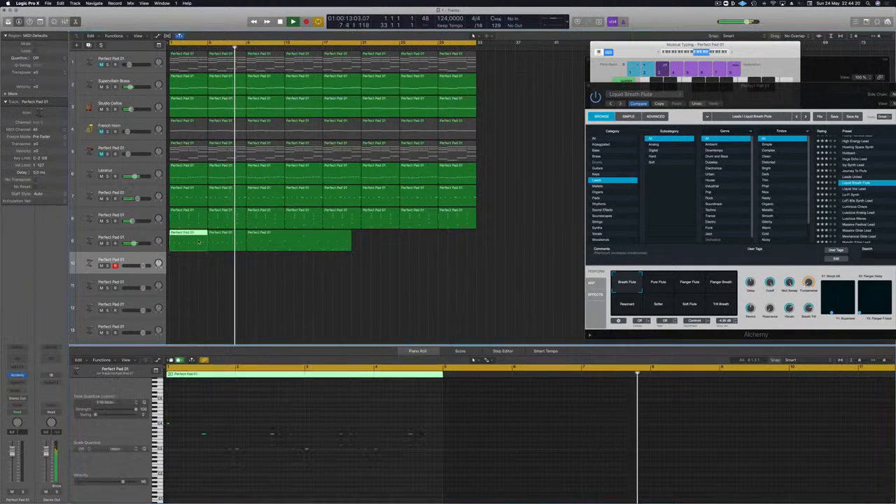
pyautogui.click(225, 242)
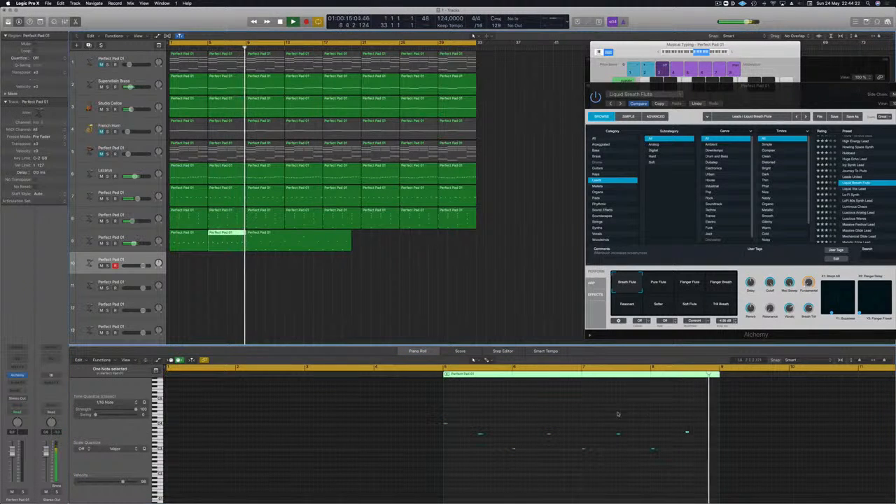
pyautogui.click(643, 411)
pyautogui.press('Return')
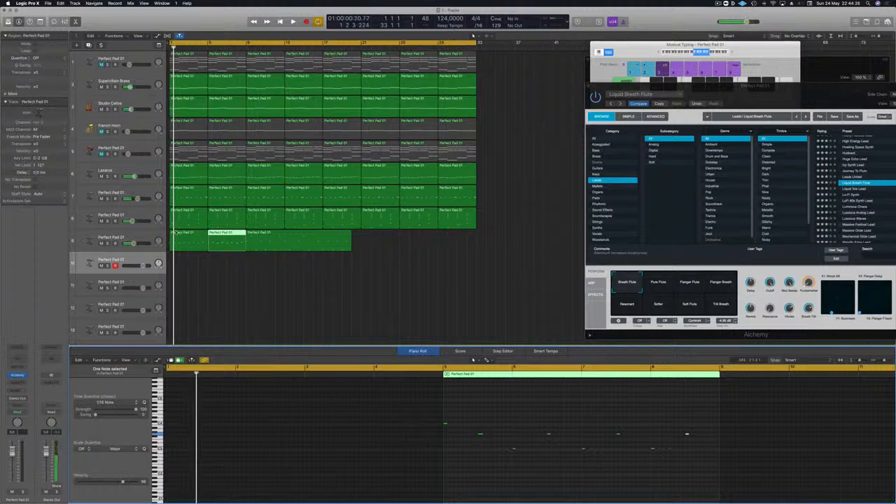
# - Delete the first flute region, move the edited second one to bar 1, and delete the long region after it
pyautogui.click(189, 242)
pyautogui.press('Delete')
pyautogui.moveTo(224, 241); pyautogui.dragTo(185, 240)
pyautogui.press('space')
pyautogui.click(308, 240)
pyautogui.press('Delete')
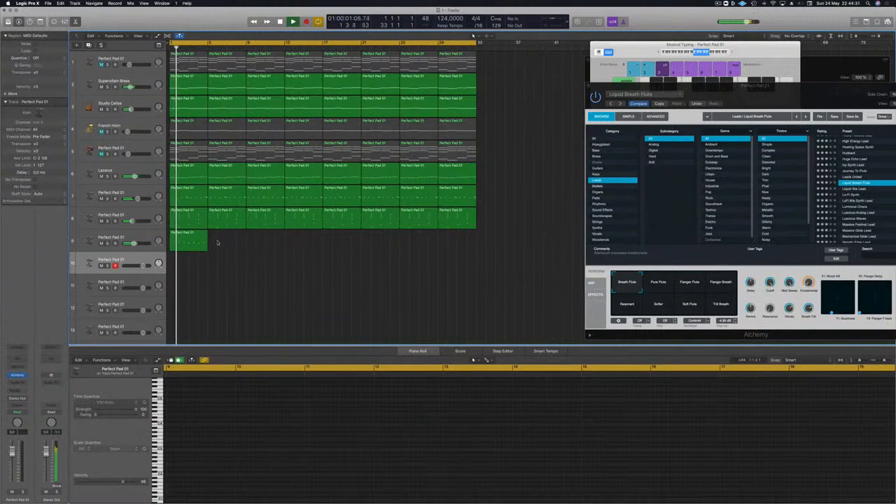
# - Duplicate the four-bar flute region on track 9 until four copies fill bars 1 to 17
pyautogui.moveTo(185, 236); pyautogui.dragTo(223, 239)
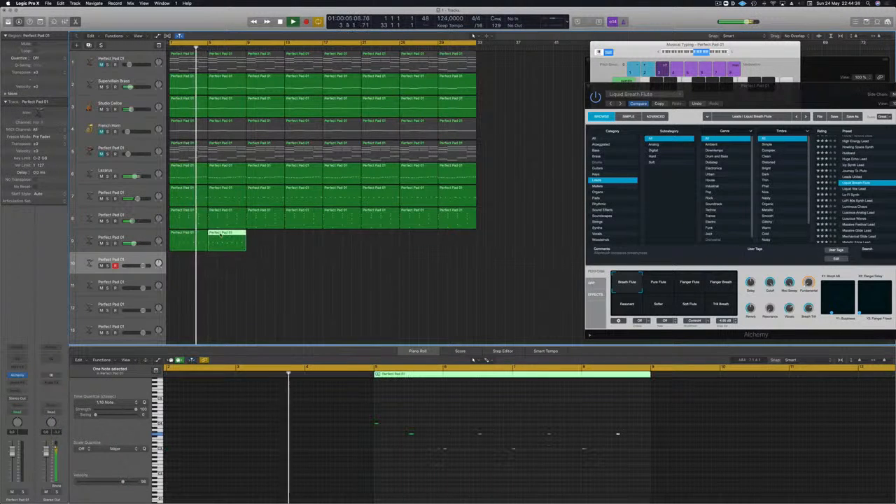
pyautogui.click(198, 248)
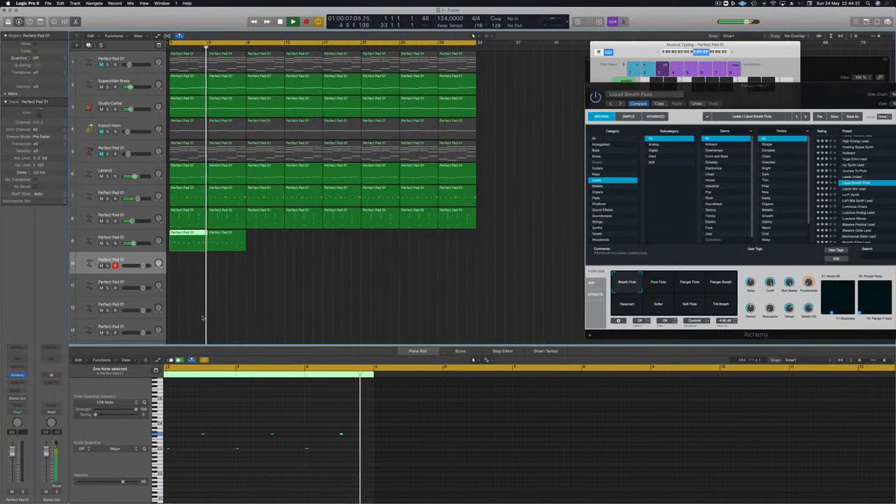
pyautogui.moveTo(256, 243)
pyautogui.mouseDown()
pyautogui.moveTo(199, 240)
pyautogui.moveTo(271, 239)
pyautogui.mouseUp()
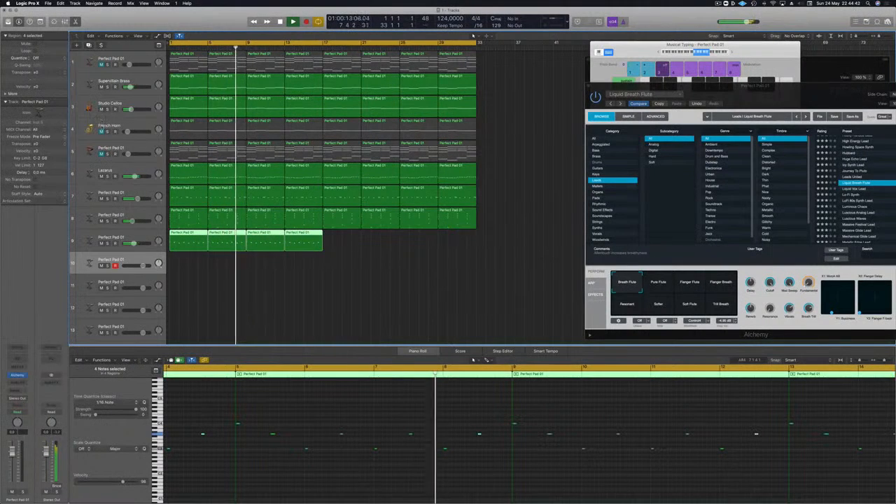
# - Audition the mix by toggling layer mutes, leaving Studio Cellos and French Horn muted and track 1 and Supervillain Brass audible
pyautogui.click(100, 132)
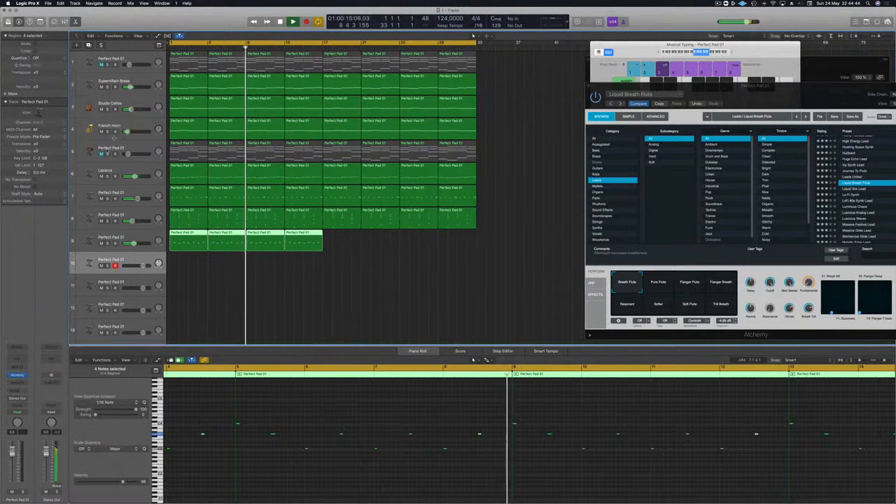
pyautogui.click(101, 87)
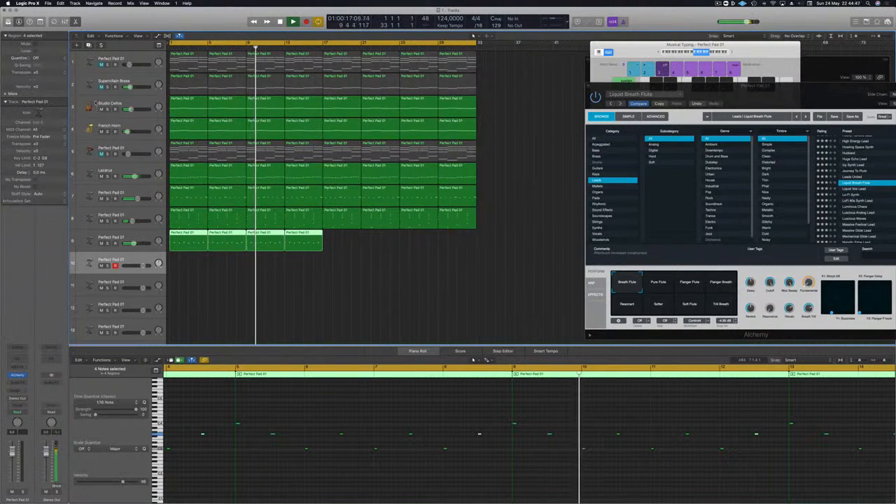
pyautogui.click(101, 109)
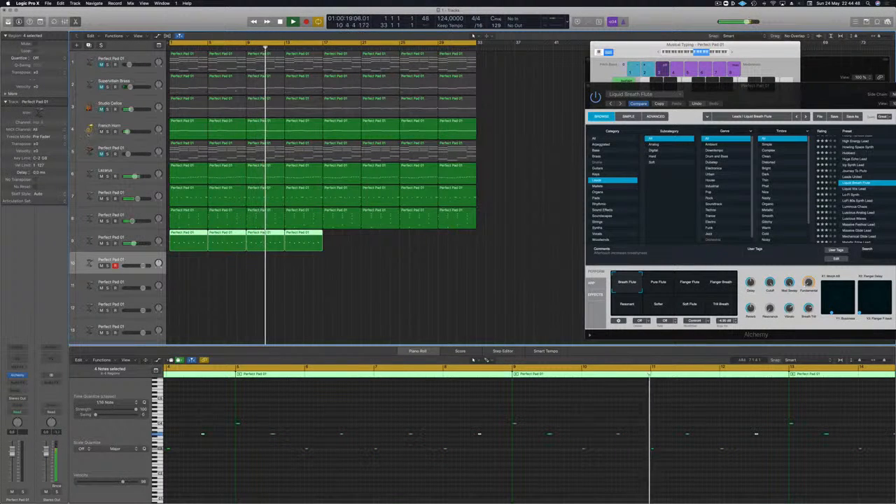
pyautogui.click(101, 131)
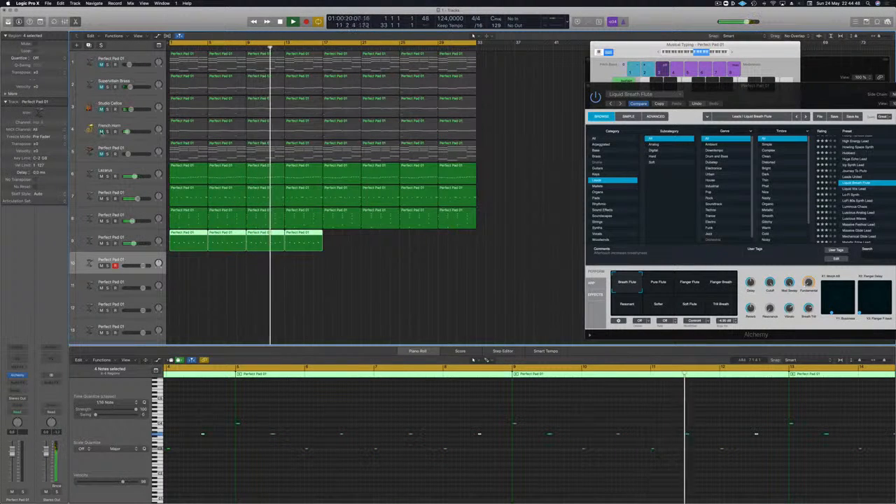
pyautogui.click(101, 64)
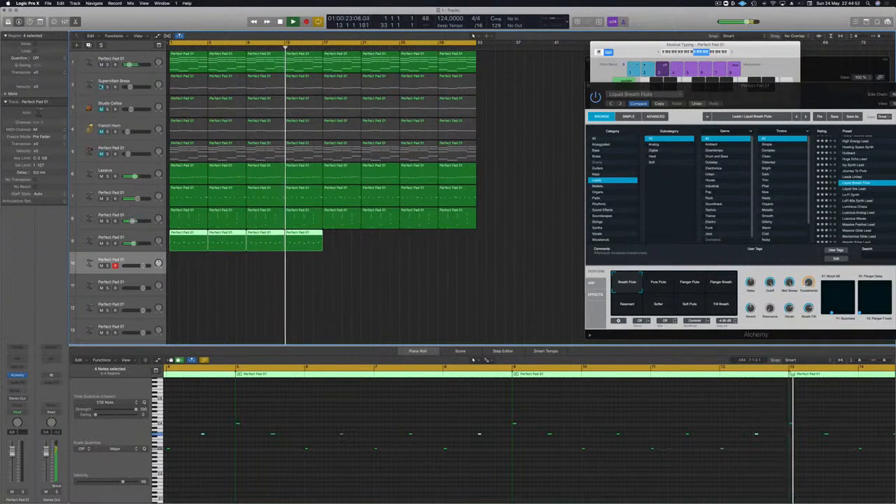
pyautogui.click(100, 87)
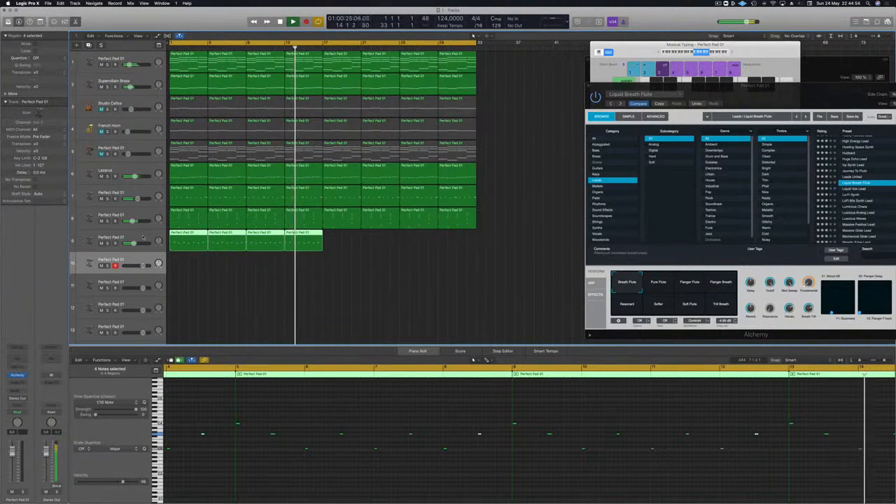
# - Copy the four flute regions to bar 17 to fill track 9 up to bar 33, and play from the start
pyautogui.moveTo(201, 239); pyautogui.dragTo(336, 242)
pyautogui.press('Return')
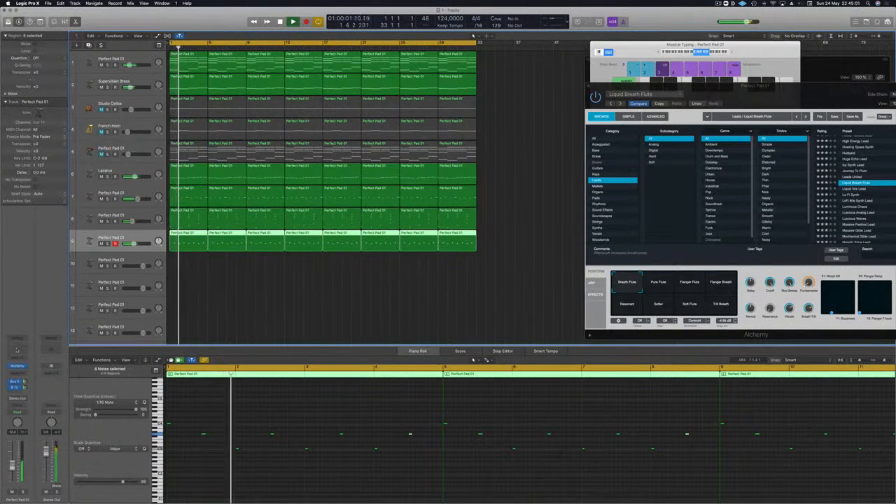
# - Add a Channel EQ to the flute track with a 24 dB/Oct low cut at 400 Hz
pyautogui.click(17, 347)
pyautogui.moveTo(32, 128); pyautogui.dragTo(243, 114)
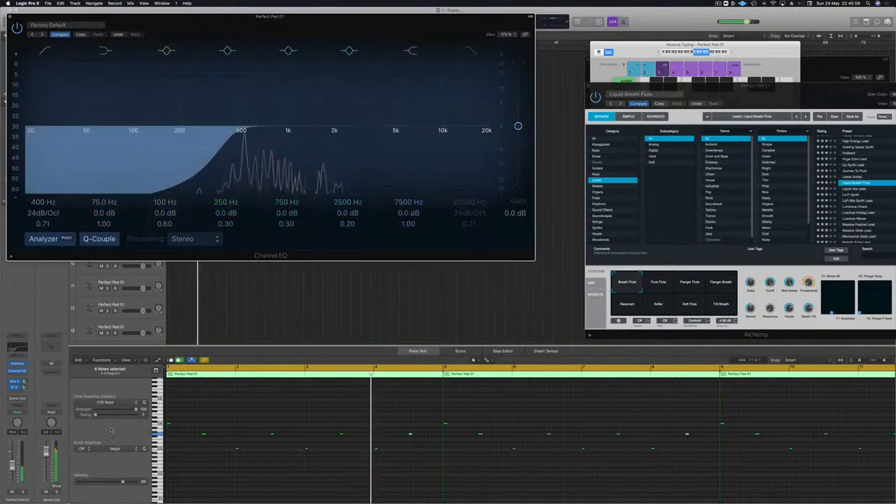
# - Solo the flute track and listen to its sound, showing its Bus 3 send and moving the Channel EQ and Alchemy windows aside
pyautogui.click(23, 492)
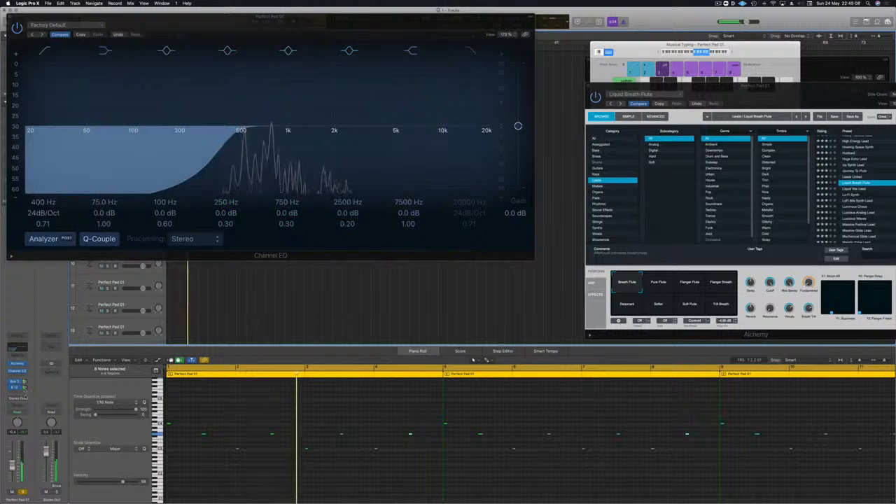
pyautogui.click(26, 382)
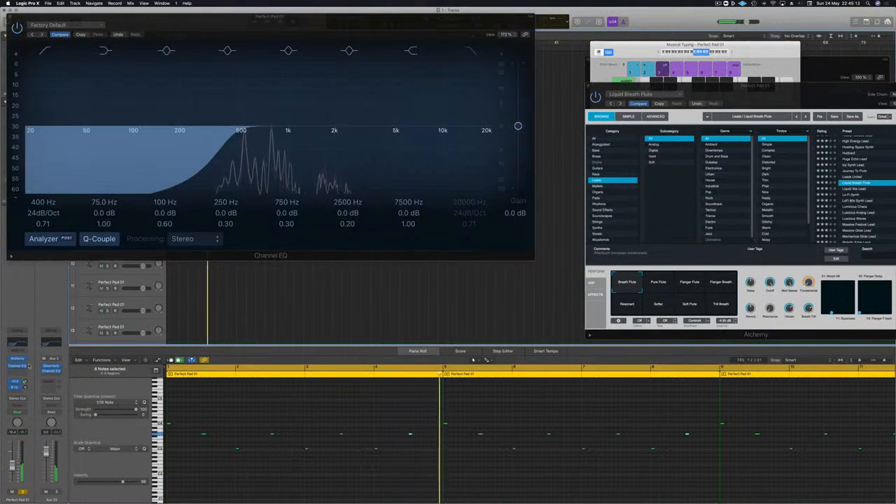
pyautogui.moveTo(300, 19); pyautogui.dragTo(372, 184)
pyautogui.moveTo(795, 93); pyautogui.dragTo(525, 63)
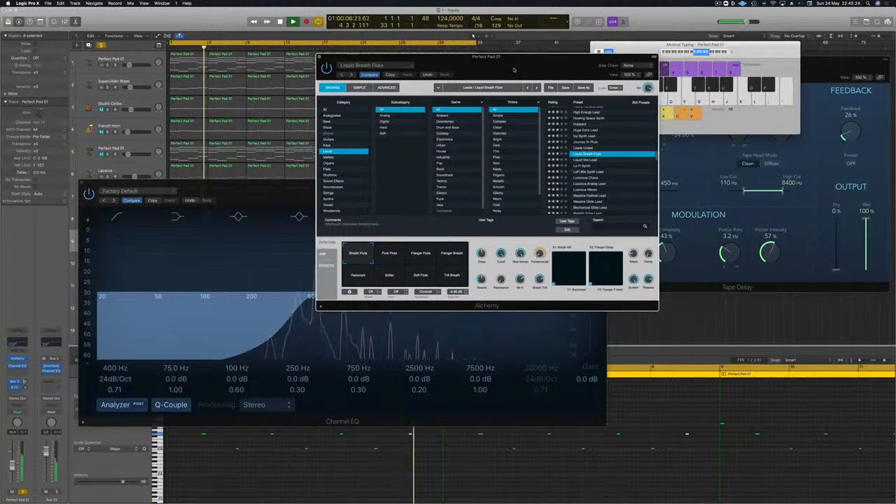
pyautogui.moveTo(514, 70); pyautogui.dragTo(686, 61)
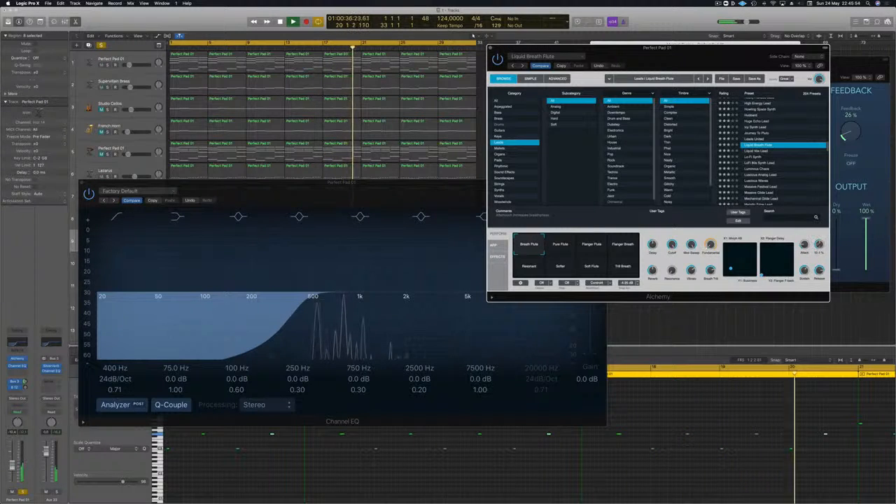
pyautogui.moveTo(421, 190); pyautogui.dragTo(780, 234)
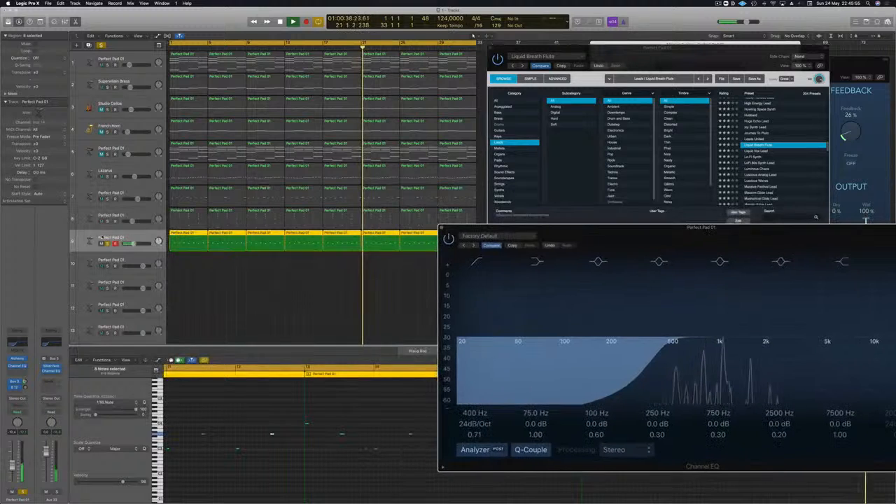
# - Unsolo the flute track, replay the song from the start, and raise the flute's volume in the full mix
pyautogui.click(108, 244)
pyautogui.press('Return')
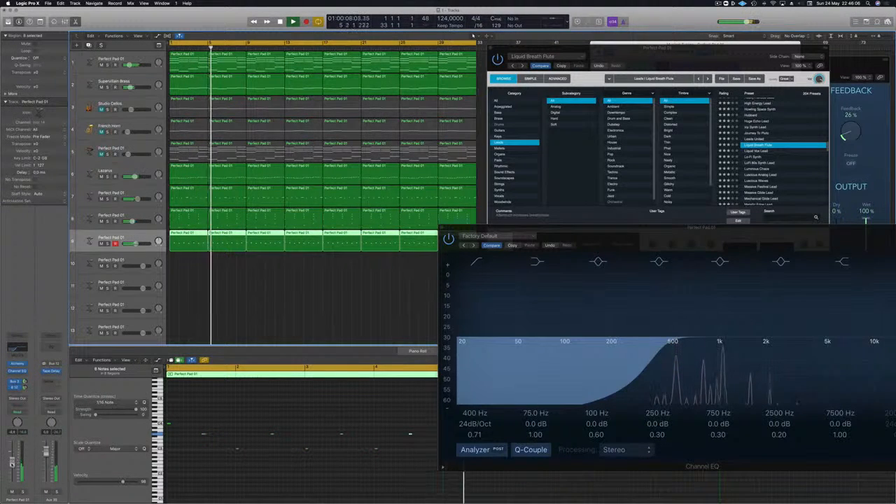
pyautogui.moveTo(685, 228); pyautogui.dragTo(497, 312)
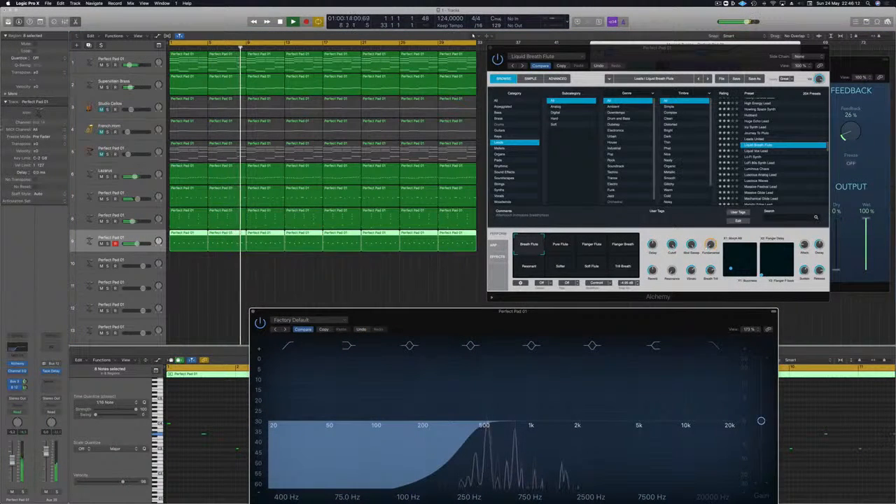
# - Examine the Alchemy settings of the Supervillain Brass track and close its instrument window
pyautogui.click(123, 81)
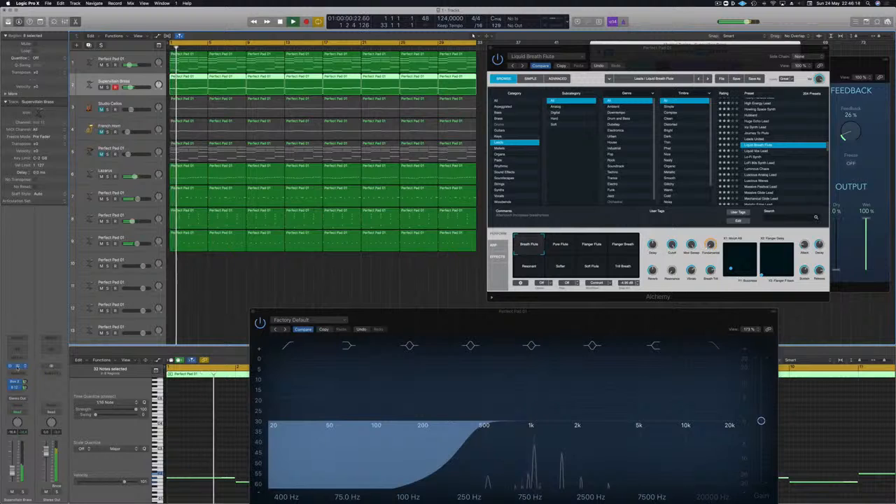
pyautogui.click(18, 367)
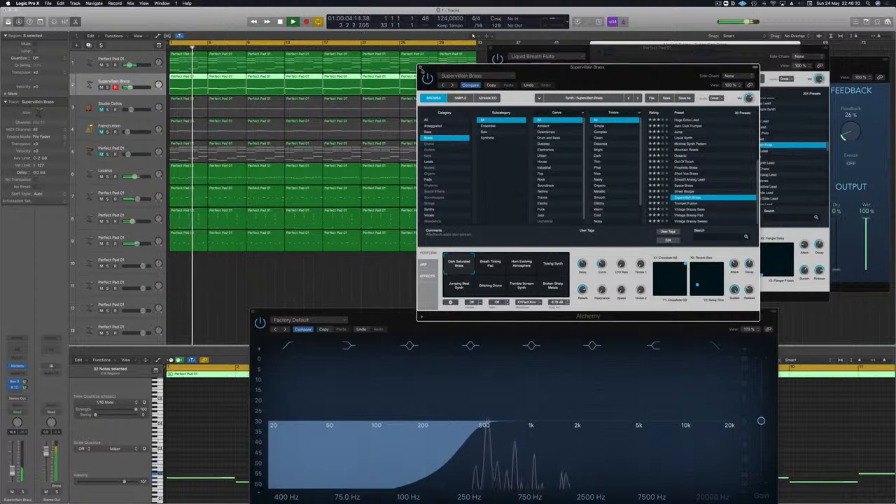
pyautogui.click(420, 67)
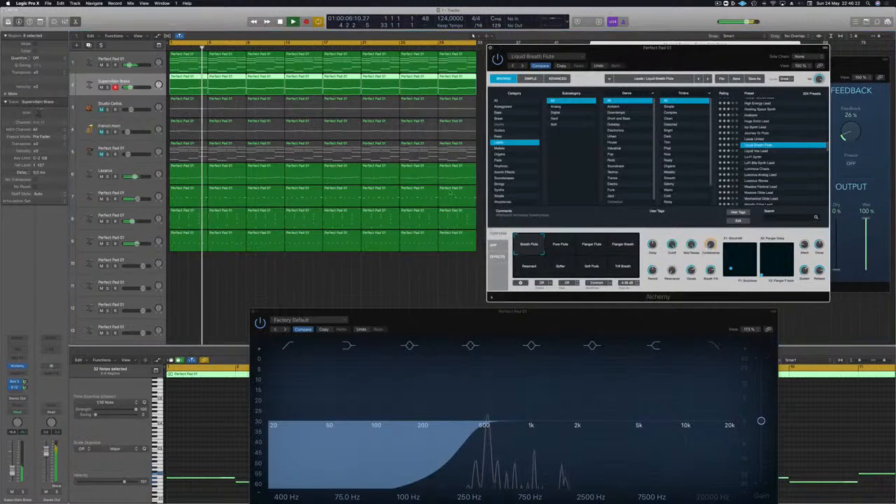
# - Close the flute track's Alchemy and Channel EQ windows
pyautogui.click(492, 50)
pyautogui.moveTo(468, 311); pyautogui.dragTo(494, 119)
pyautogui.click(277, 118)
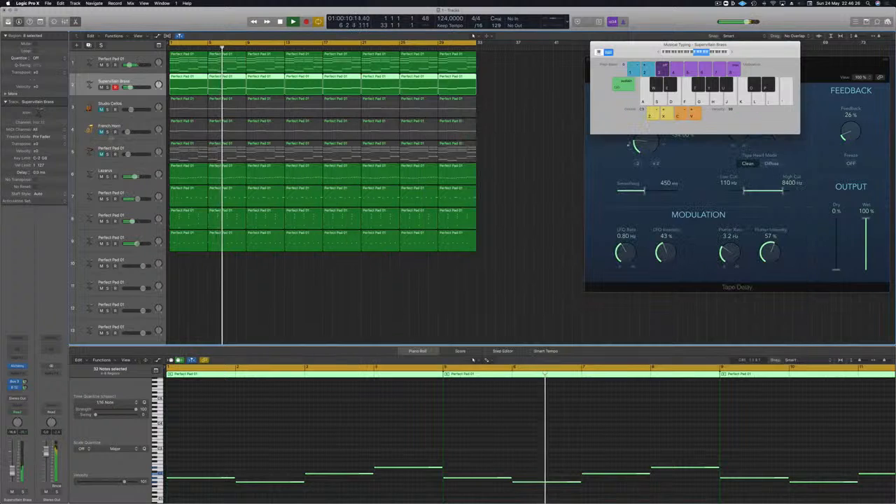
# - Unmute the Perfect Pad 01 layer on track 5 and clear the region selection
pyautogui.click(128, 149)
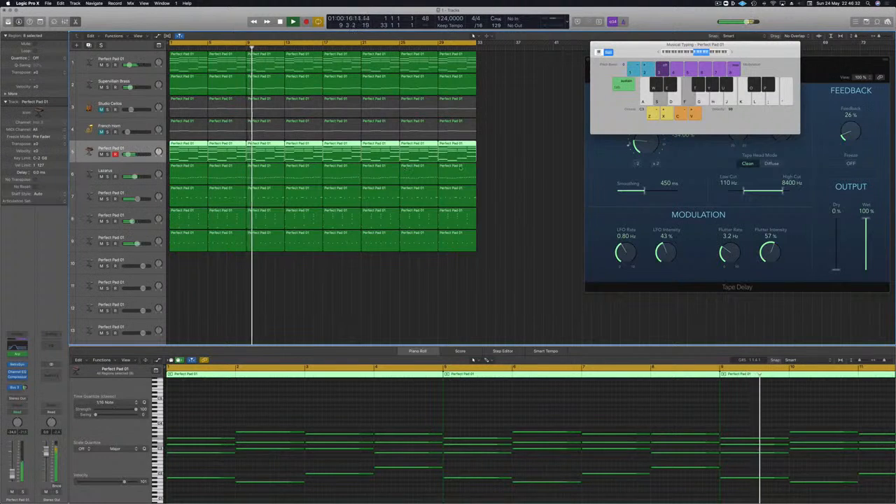
pyautogui.click(515, 219)
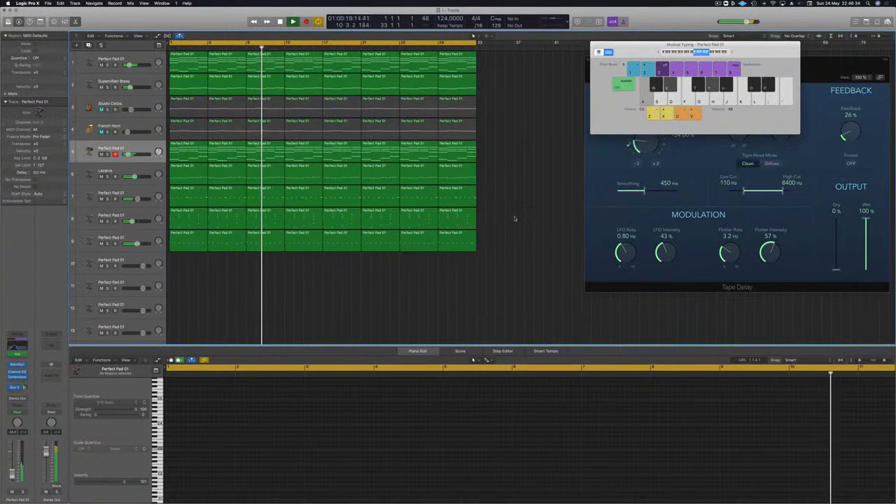